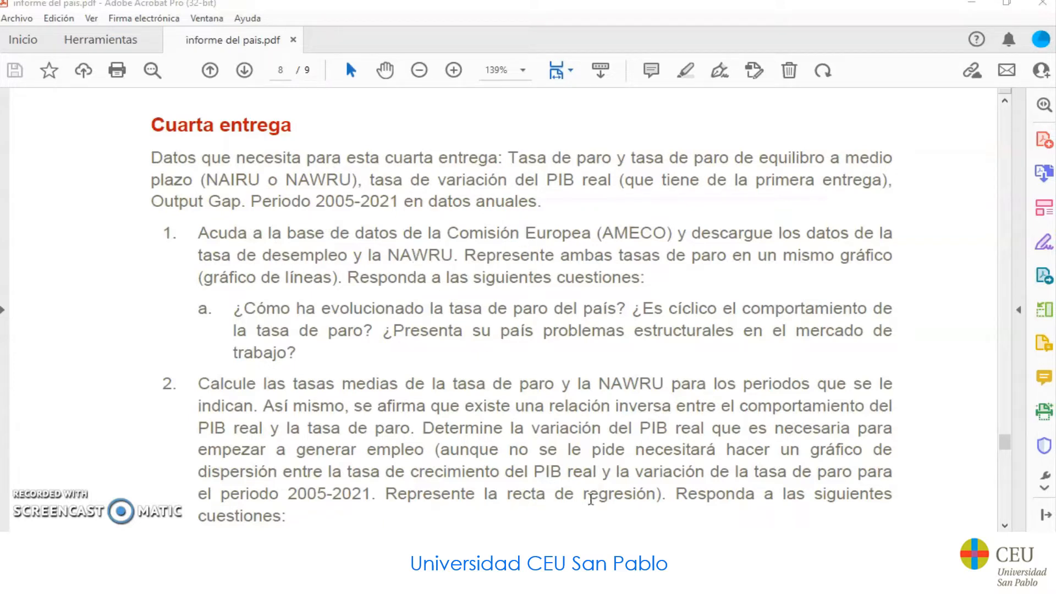
Switch to Chrome, search Google for "ameco database" and open AMECO Online from the European Commission's AMECO database page
left_click(626, 543)
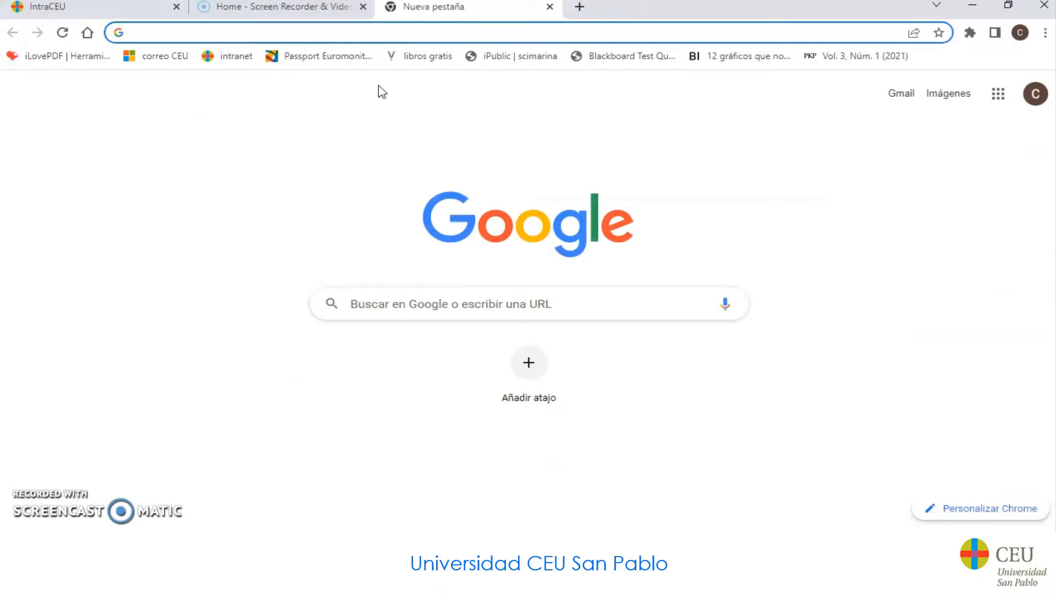
type("ameco")
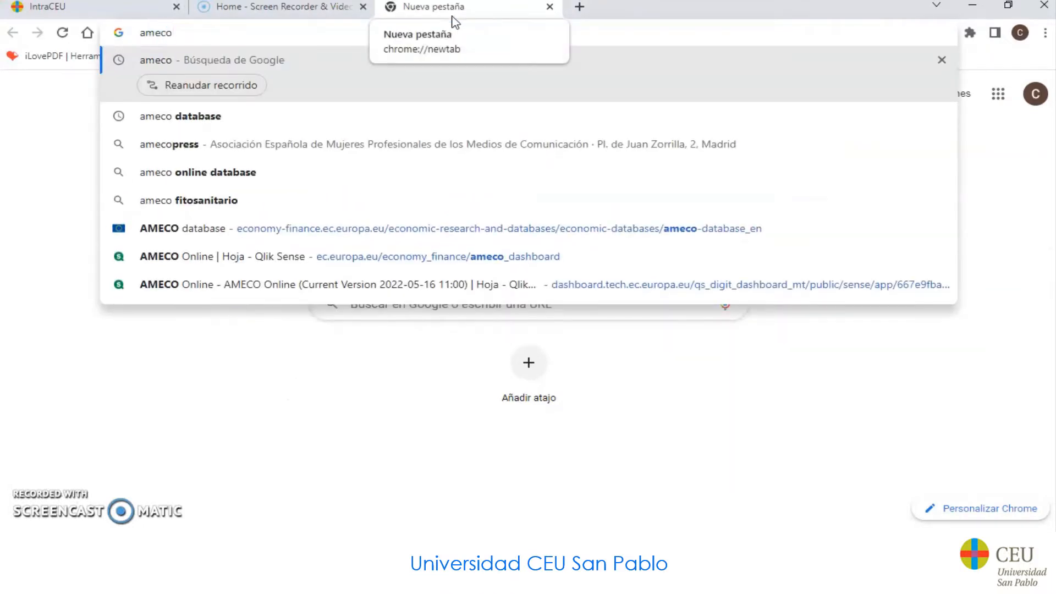
left_click(407, 116)
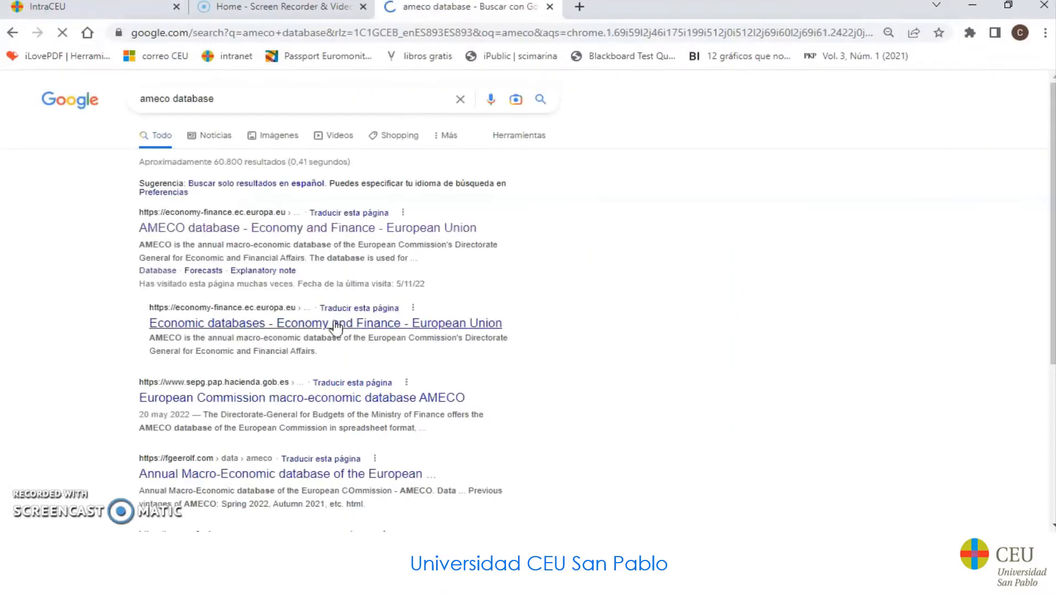
left_click(268, 234)
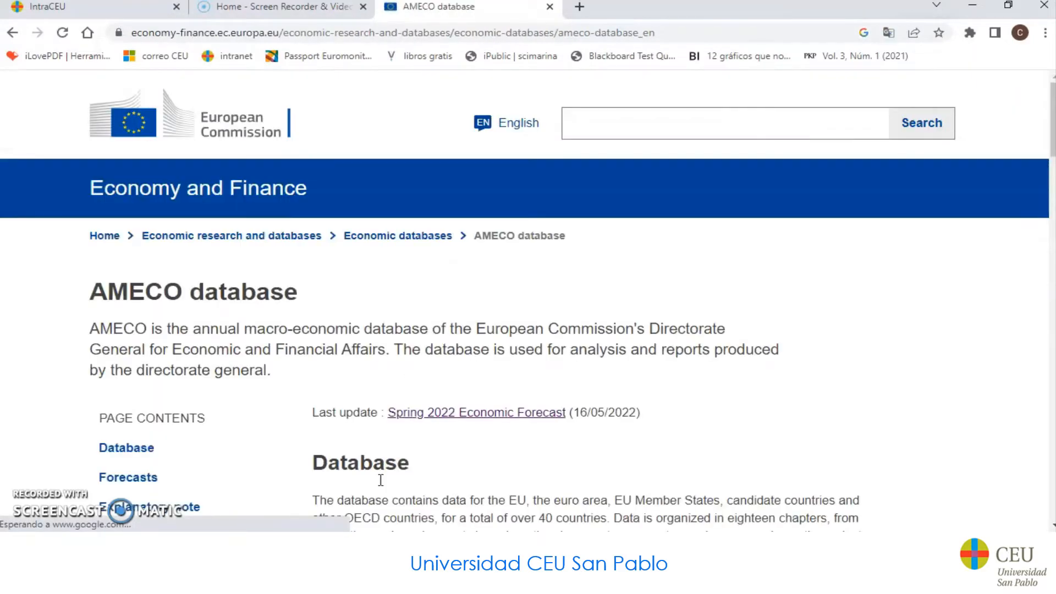
scroll(394, 427, "down", 3)
left_click(386, 460)
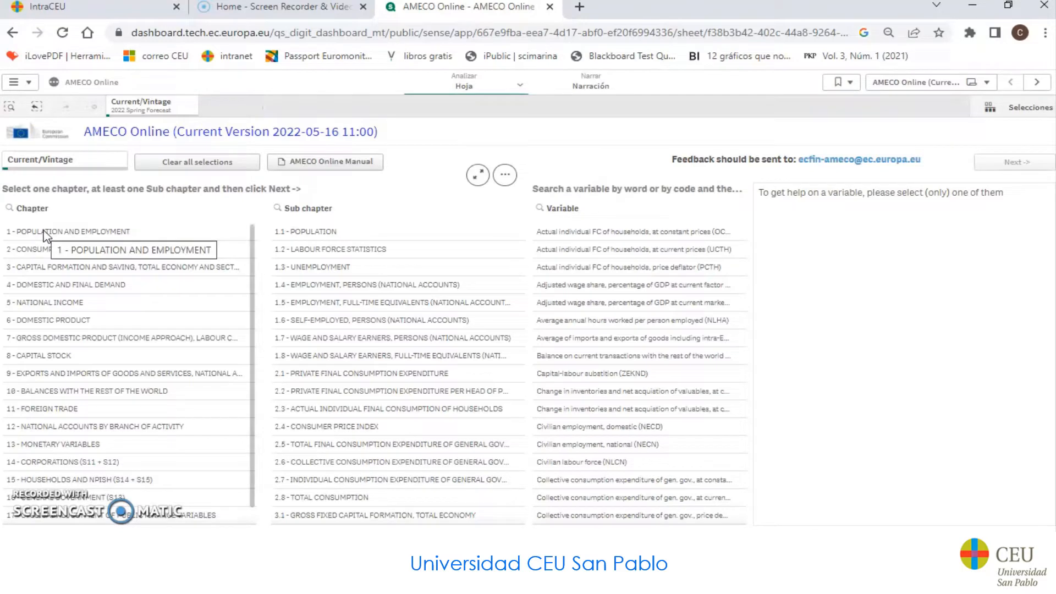
Load the NAWRU and Unemployment, Percentage of active population variables from chapter 1 Population and Employment, sub chapter 1.3 Unemployment
left_click(43, 231)
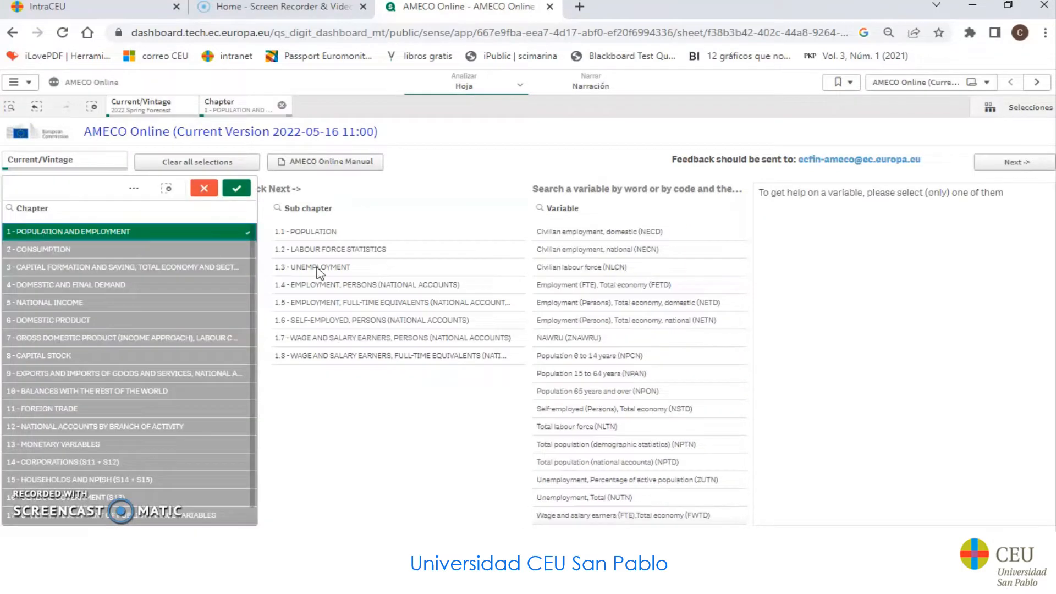
left_click(324, 270)
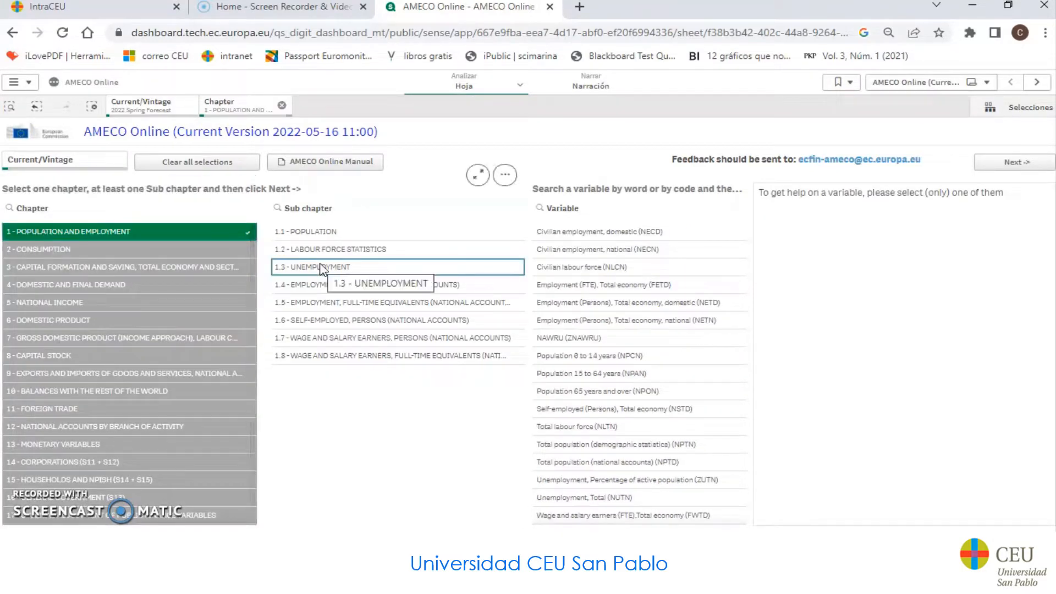
left_click(318, 268)
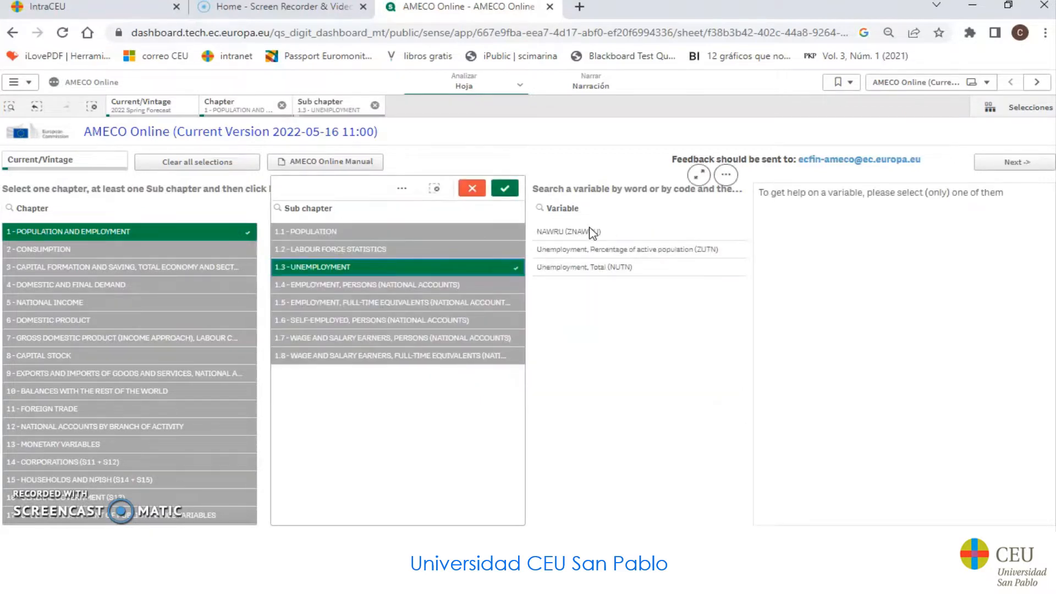
left_click(575, 236)
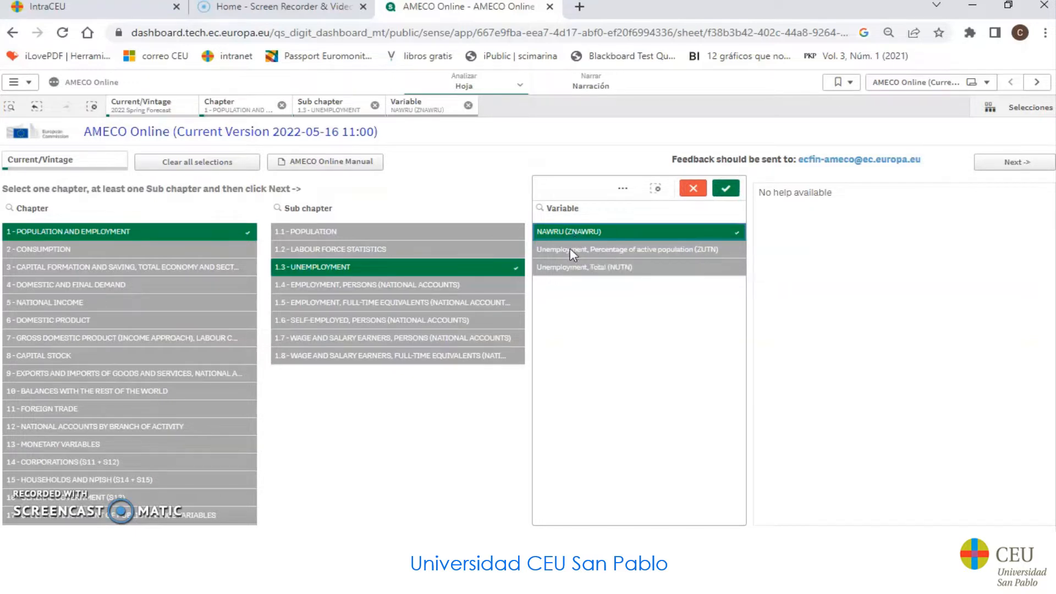
left_click(570, 249)
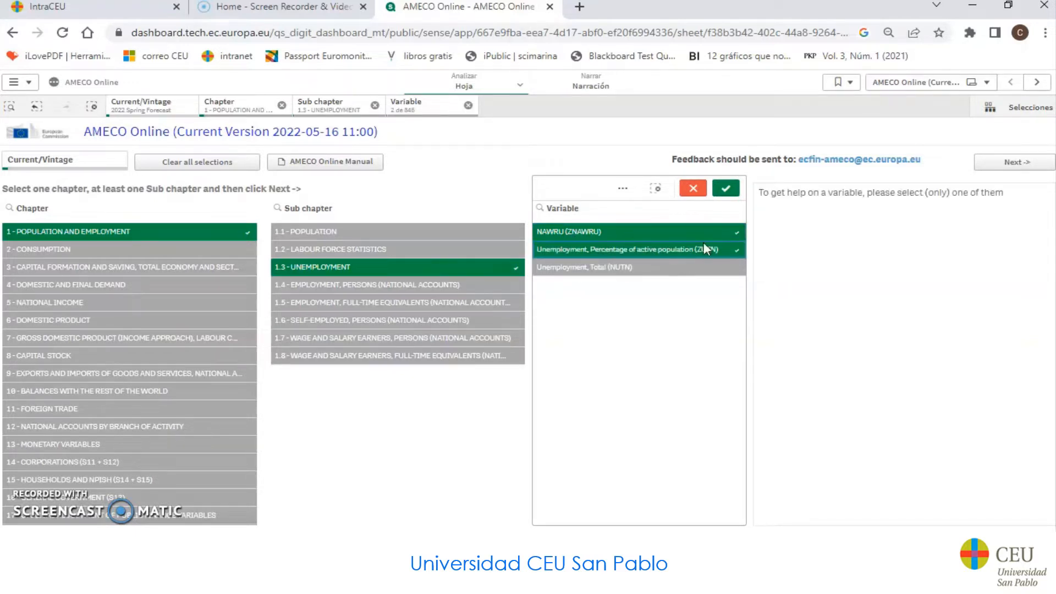
left_click(1018, 163)
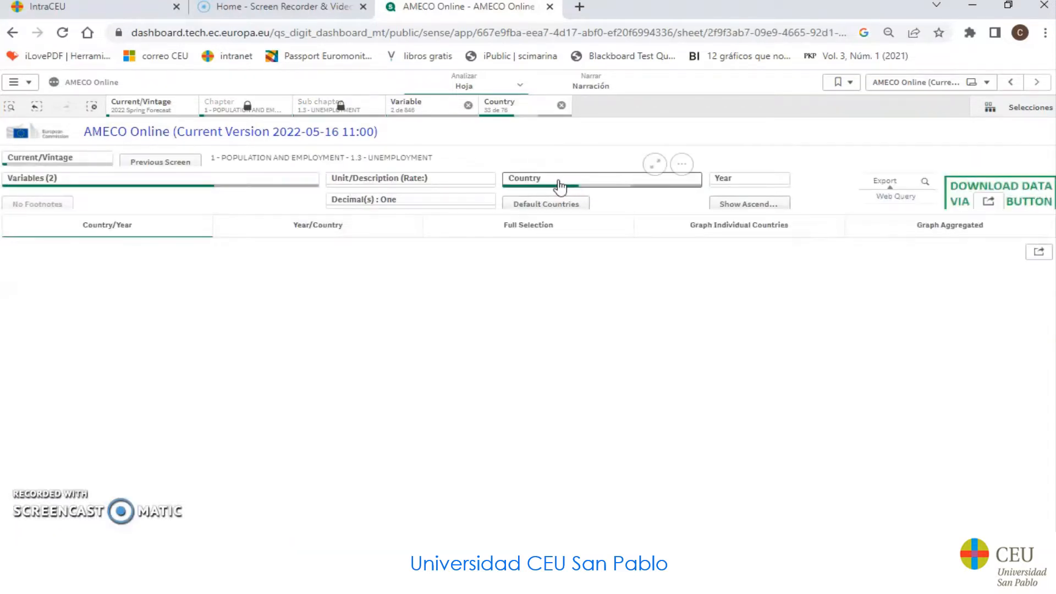
Set the data table to show all decimals
left_click(400, 202)
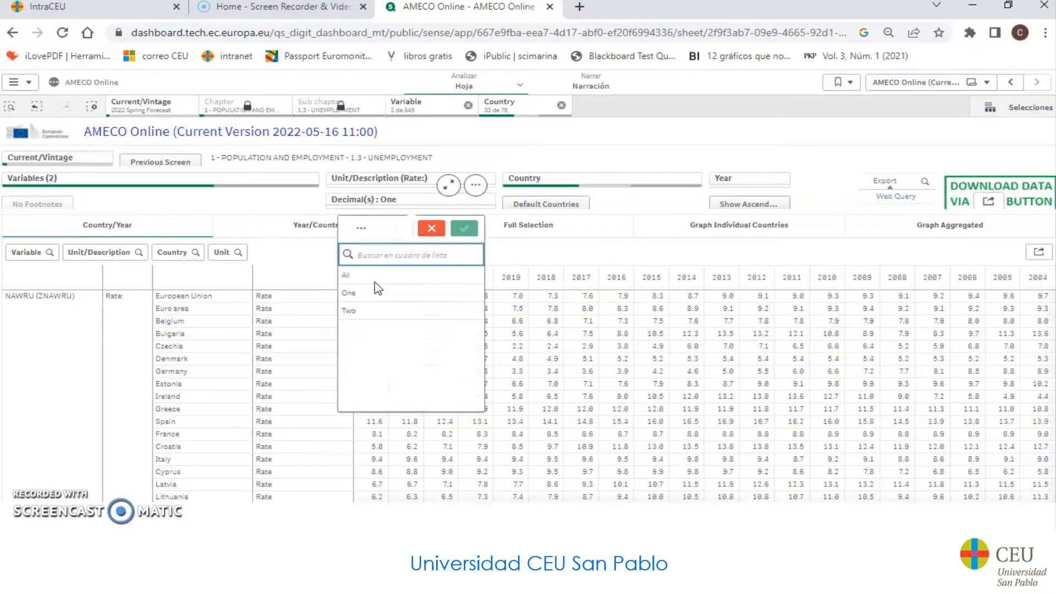
left_click(346, 275)
left_click(464, 227)
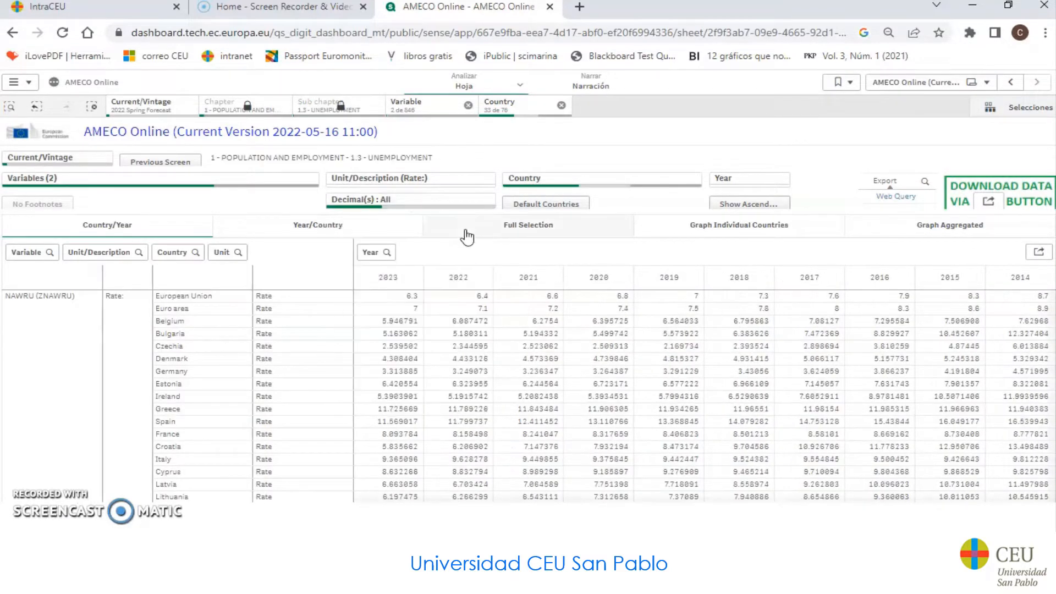
left_click(370, 180)
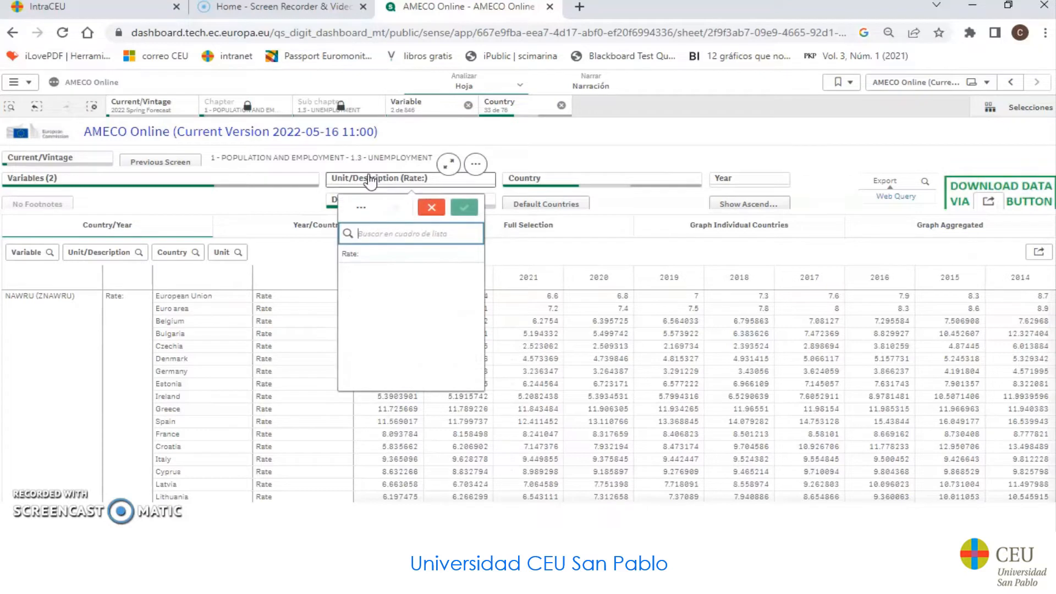
Clear the default country selection and restrict the data to Spain
left_click(537, 182)
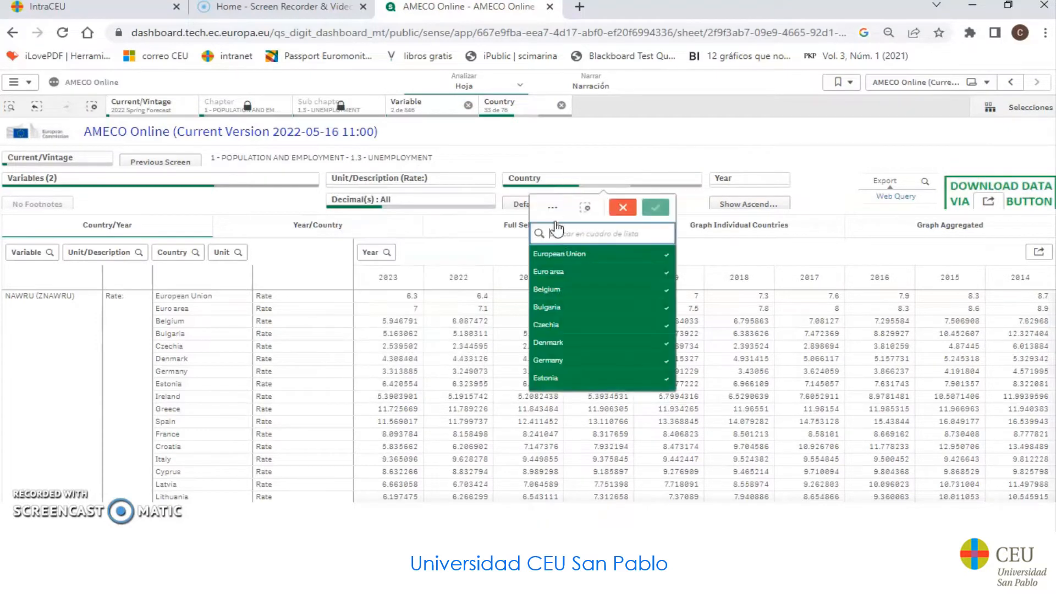
left_click(587, 208)
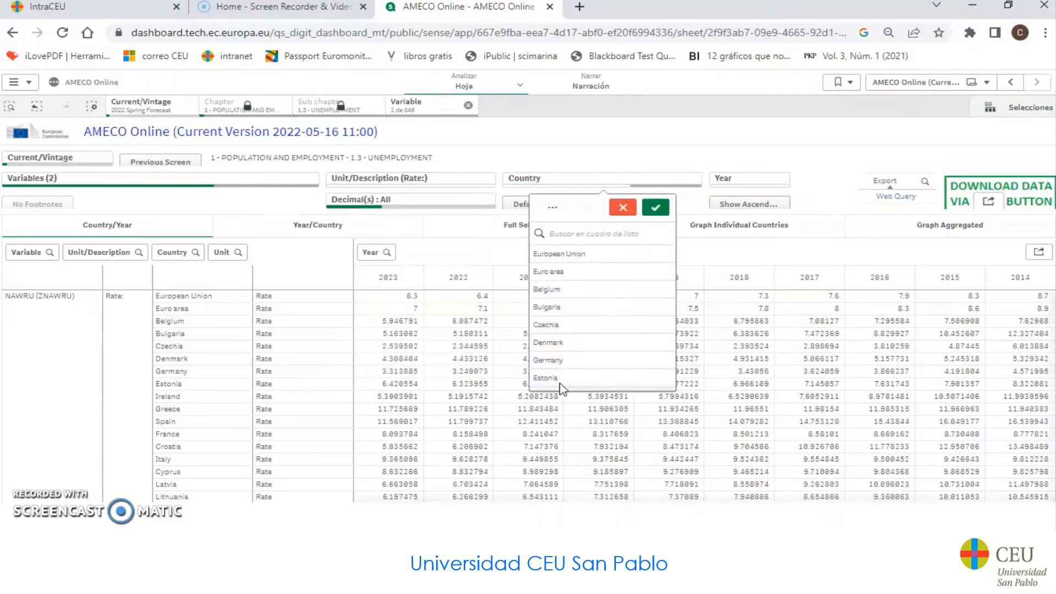
scroll(556, 361, "down", 1)
scroll(554, 360, "down", 1)
left_click(555, 343)
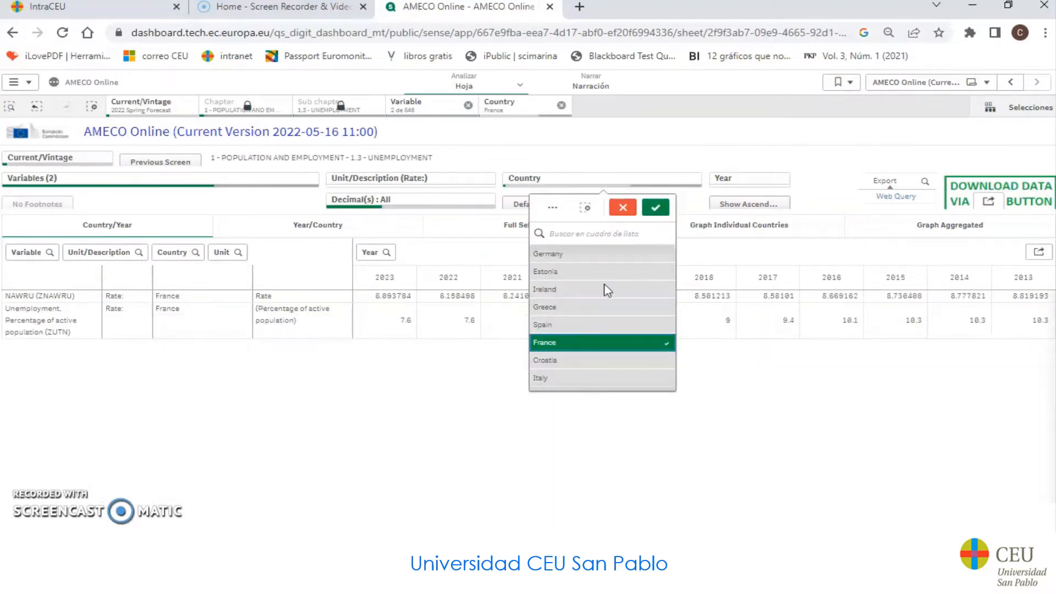
left_click(557, 325)
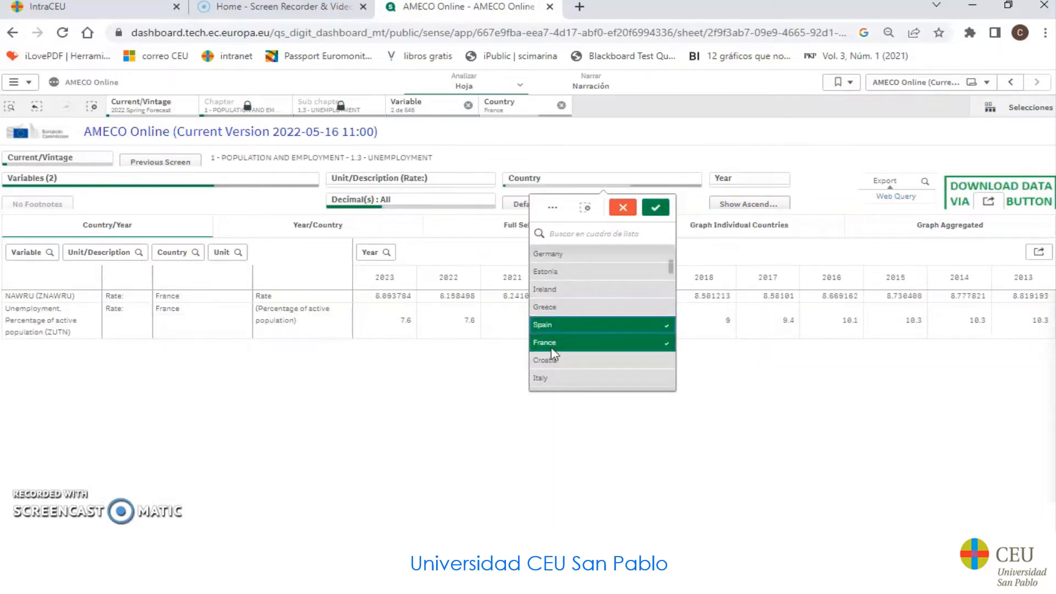
left_click(655, 208)
Try to select the consecutive years from 2021 backwards in the year filter
left_click(732, 179)
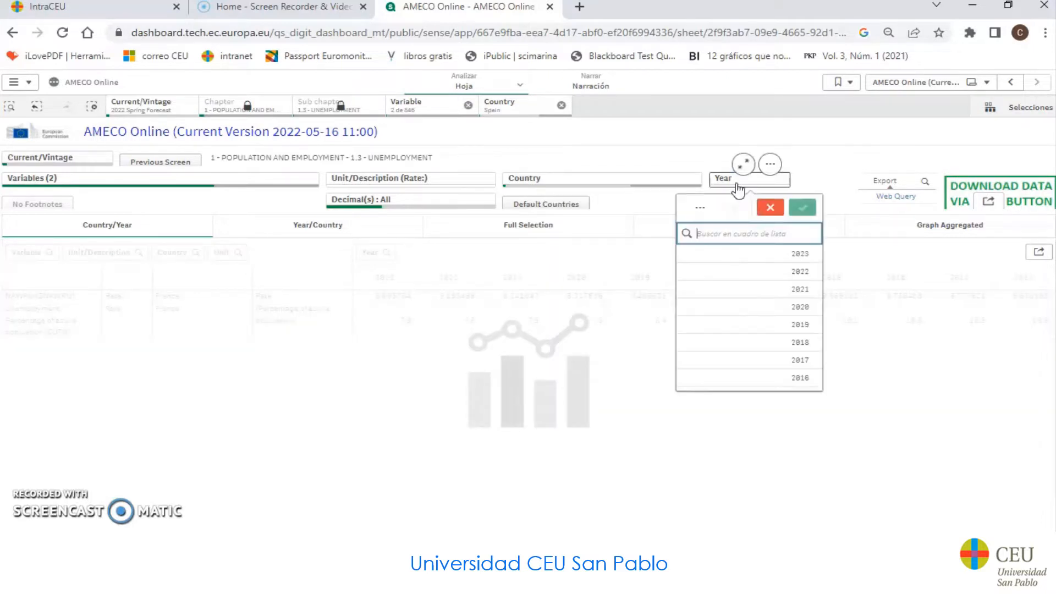
left_click_drag(778, 296, 778, 389)
scroll(777, 363, "down", 3)
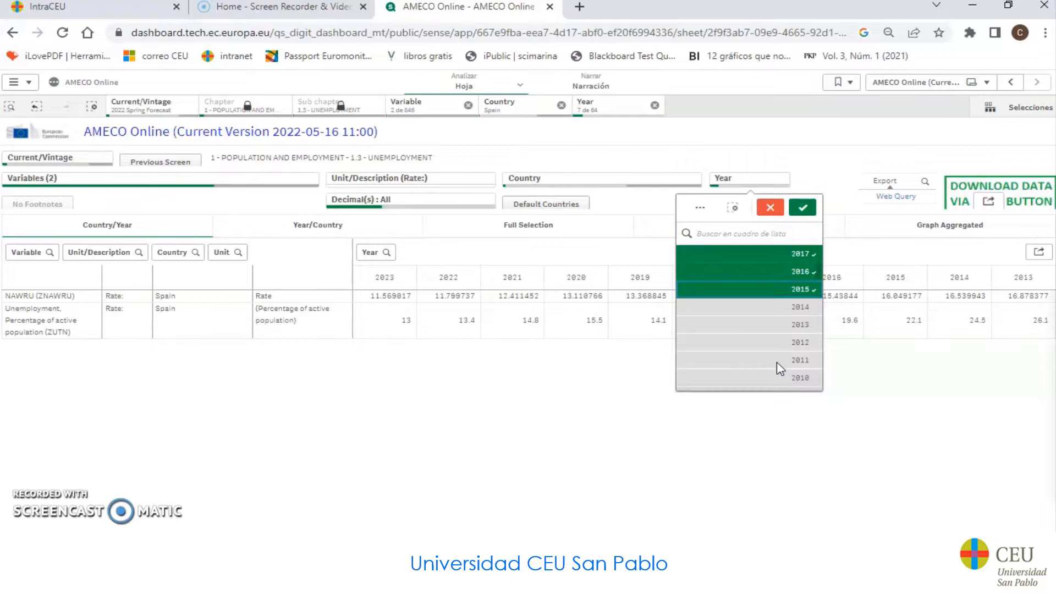
left_click(770, 314)
left_click(775, 326)
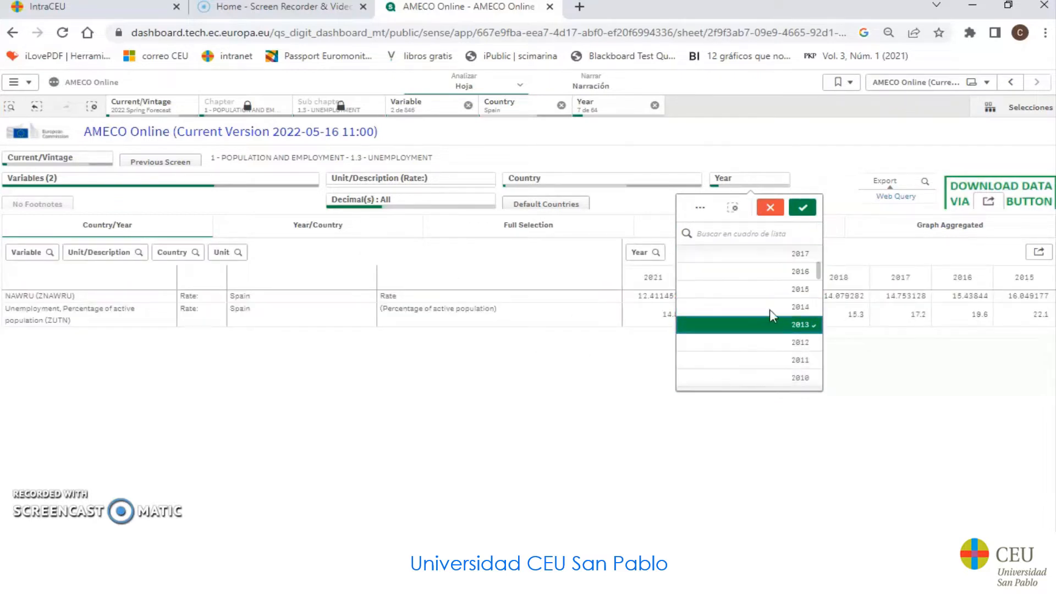
scroll(781, 302, "up", 3)
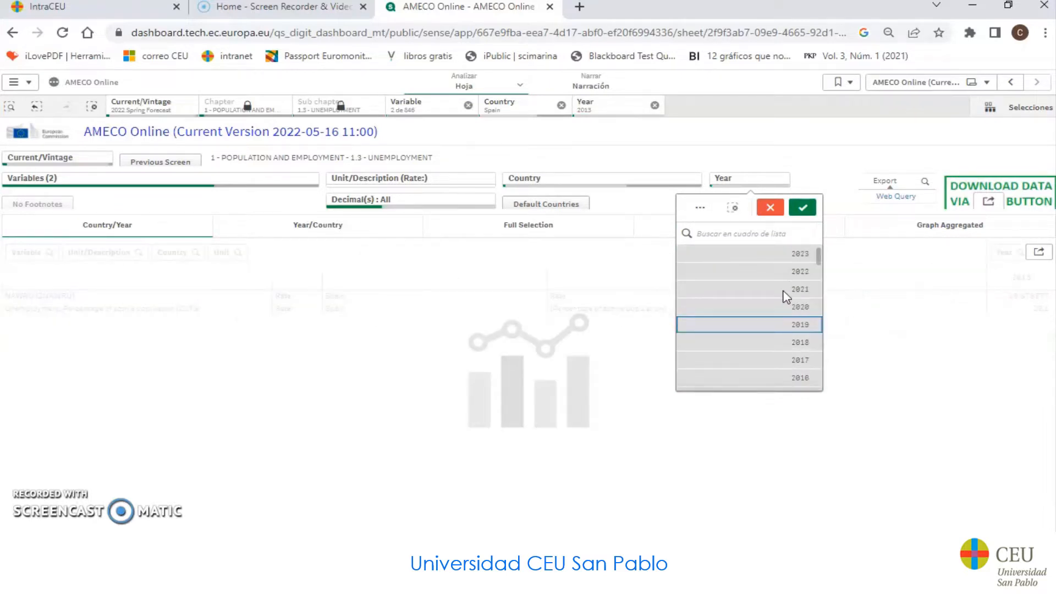
left_click(787, 296)
left_click_drag(769, 296, 767, 380)
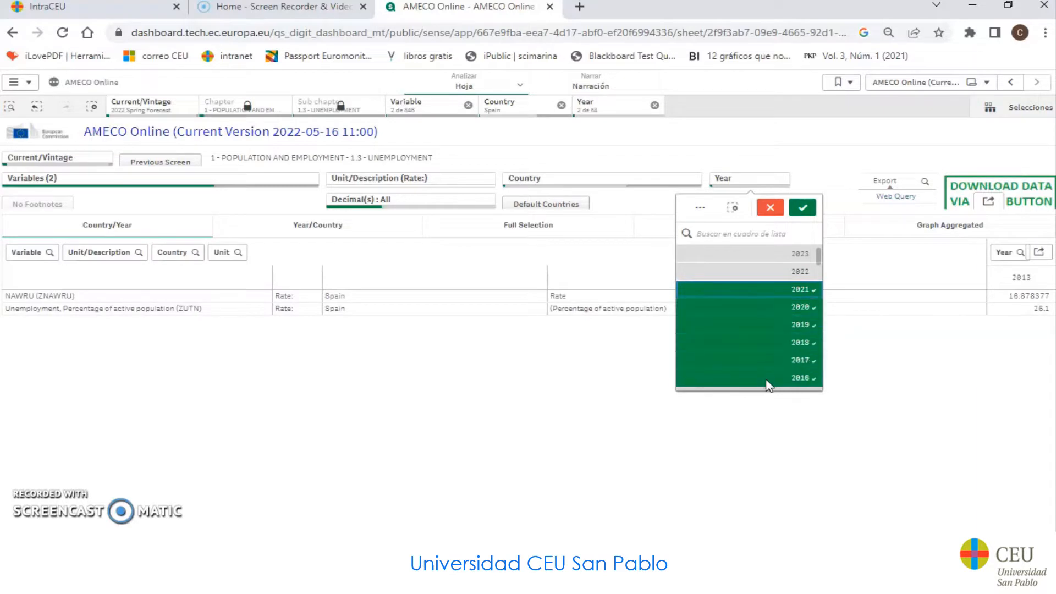
scroll(767, 353, "down", 3)
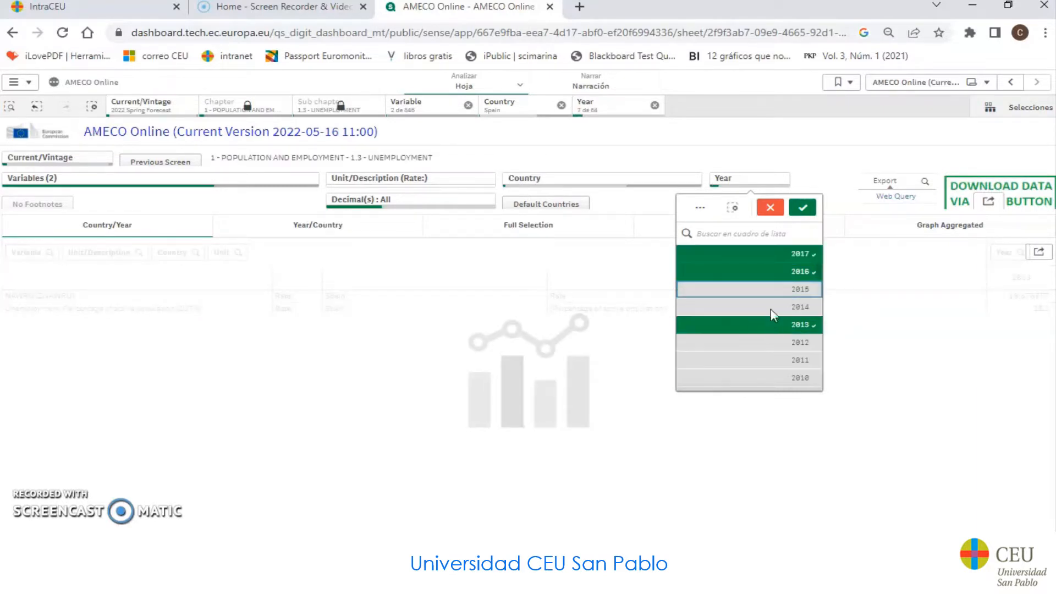
left_click(767, 297)
scroll(762, 302, "up", 3)
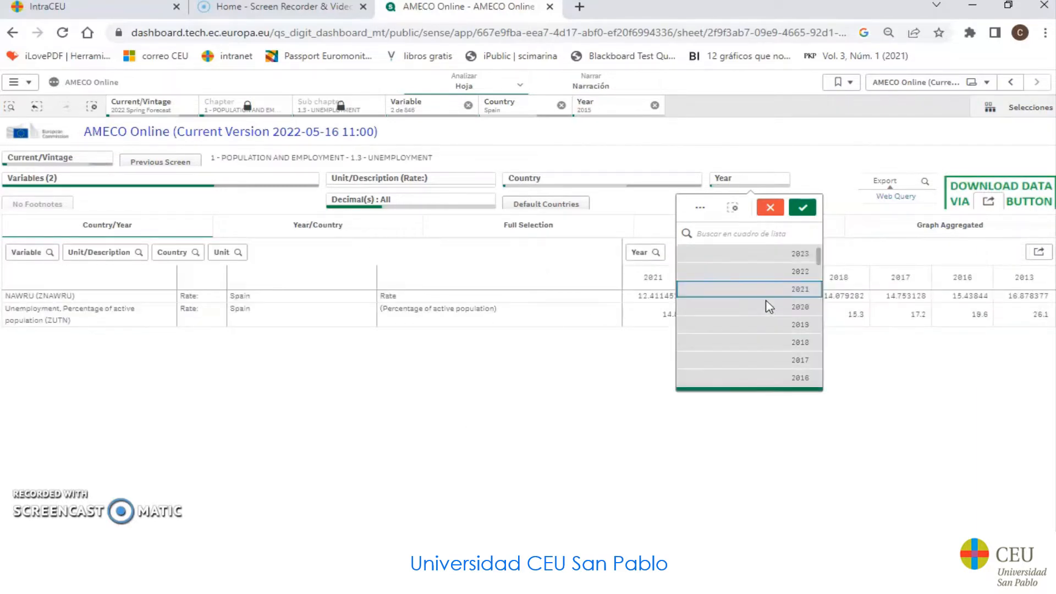
Select the years 2021 back through 2005 in the year filter and apply the selection
left_click_drag(766, 297, 773, 372)
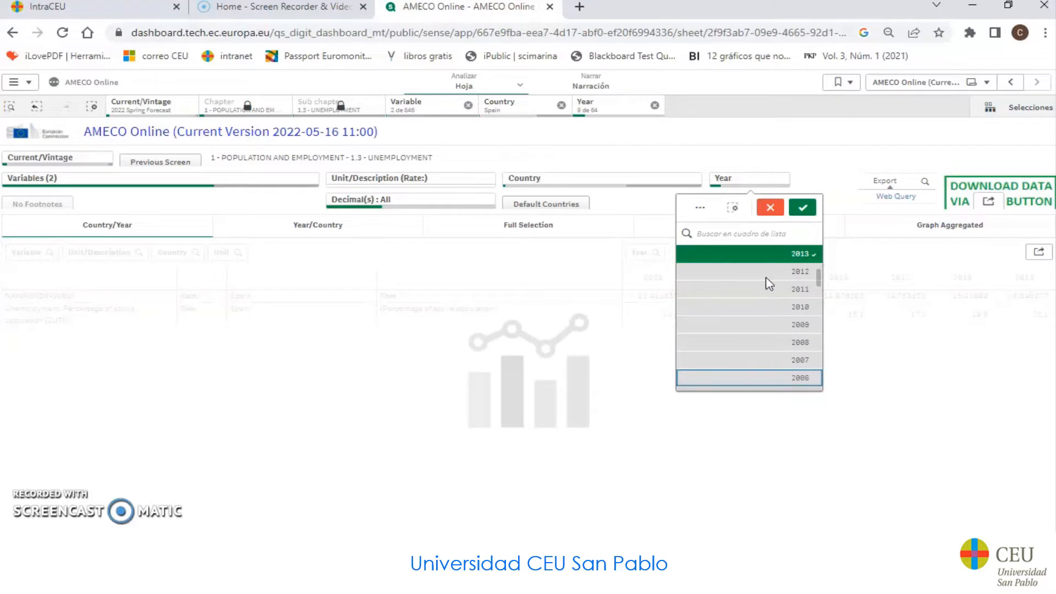
left_click_drag(767, 281, 762, 375)
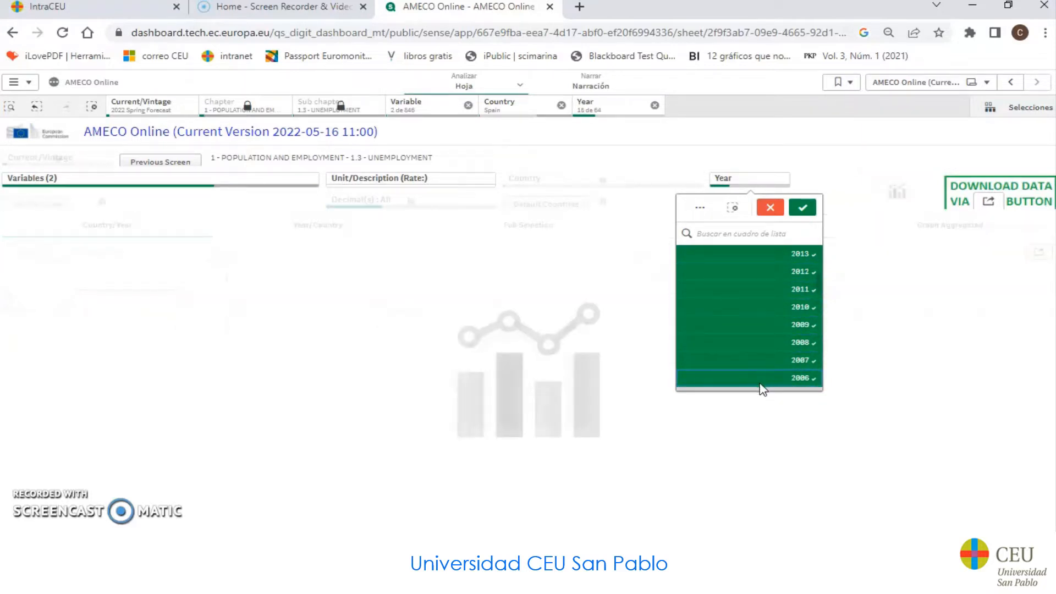
scroll(762, 380, "down", 1)
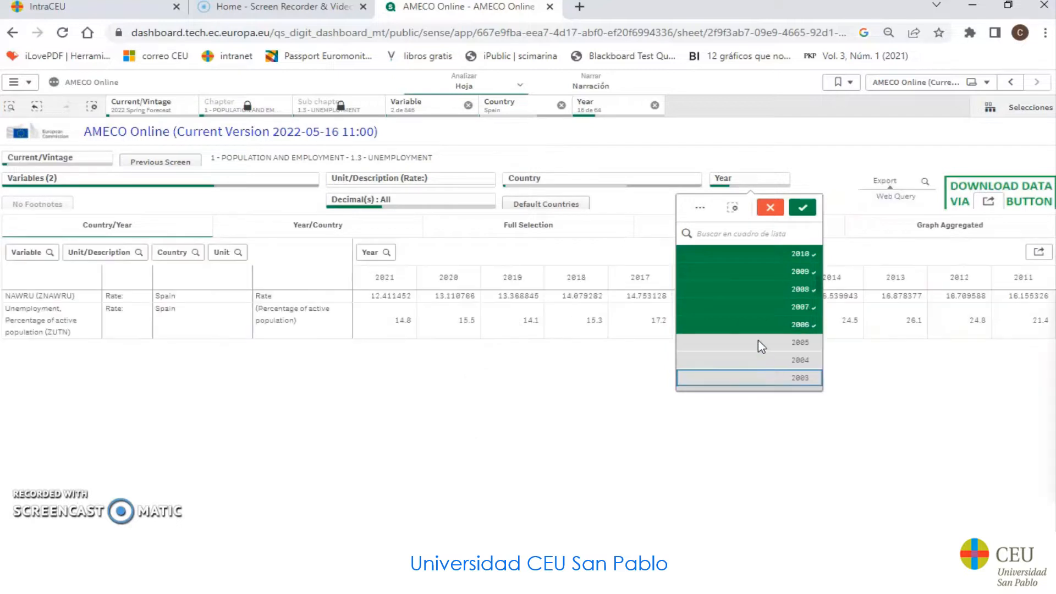
left_click(759, 342)
left_click(800, 210)
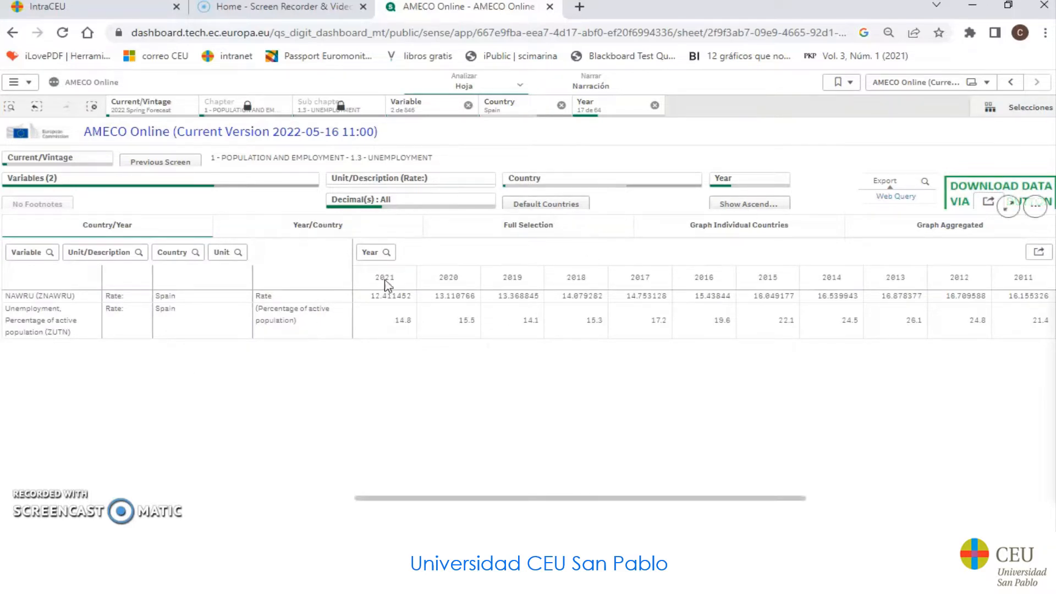
Sort the years in ascending order, switch to the Year/Country layout and move Variable to the column headers after Unit
left_click(759, 209)
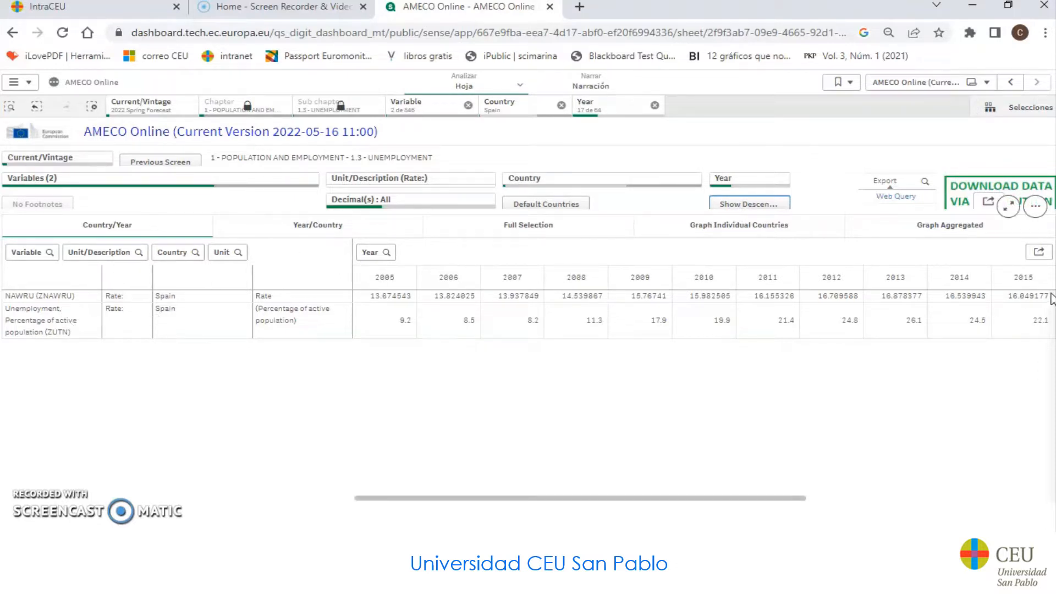
left_click(327, 226)
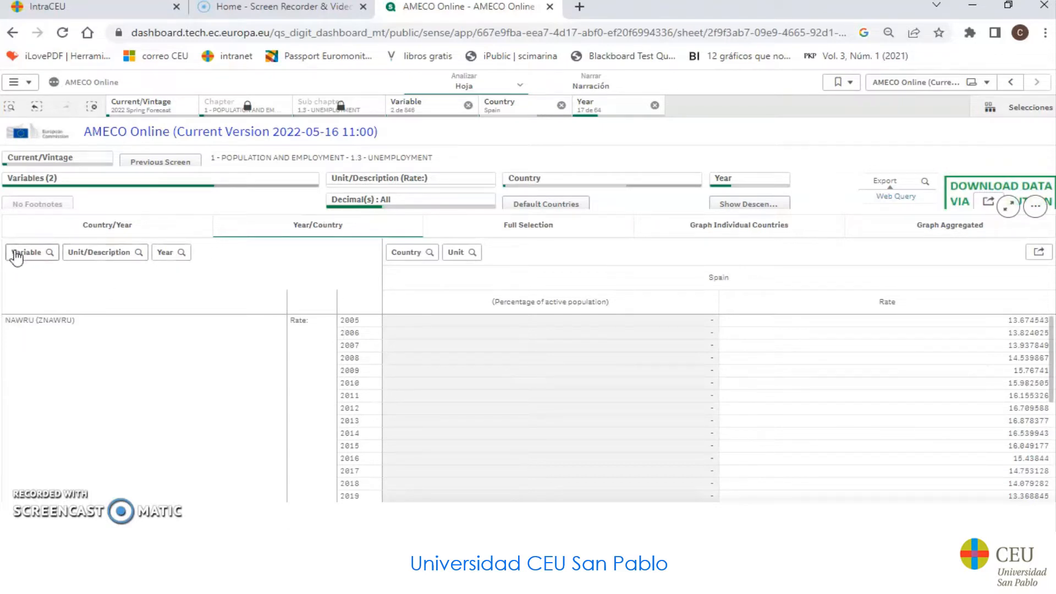
scroll(986, 458, "down", 2)
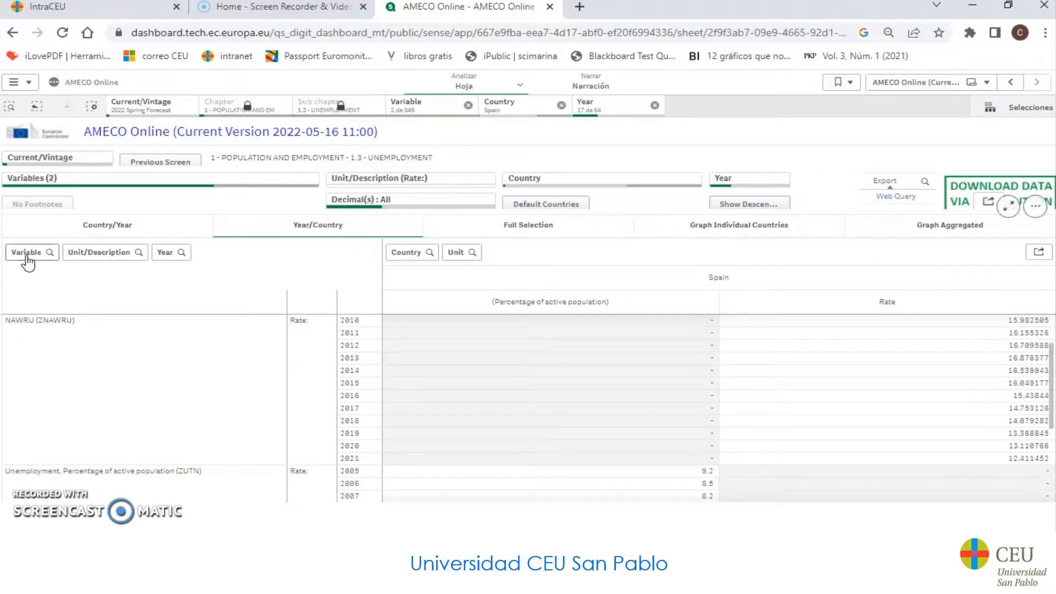
left_click_drag(26, 262, 532, 267)
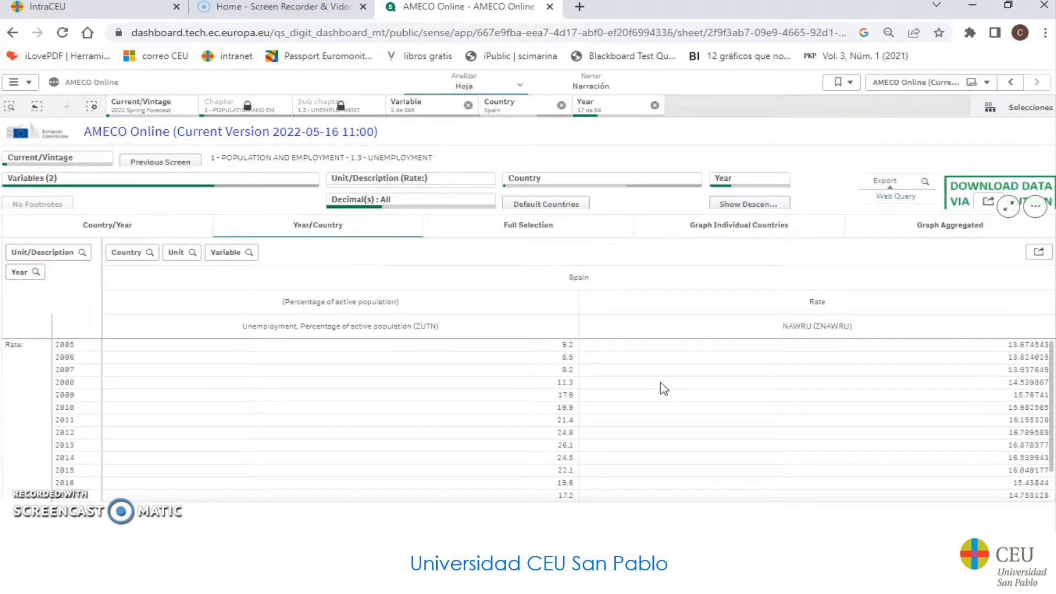
Export the rearranged table as a spreadsheet and open the downloaded file in Excel
left_click(1042, 254)
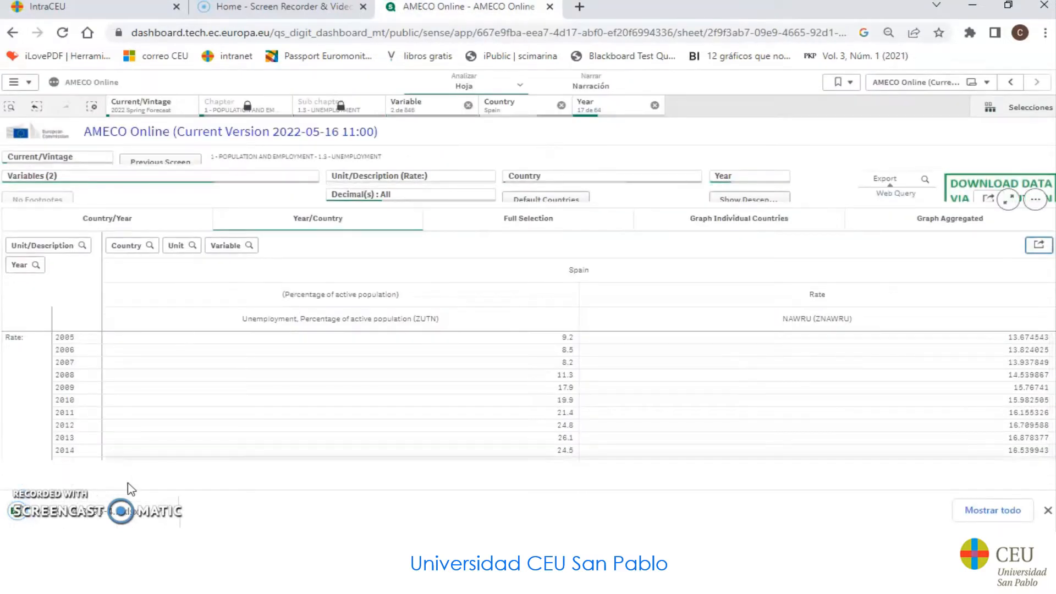
left_click(120, 516)
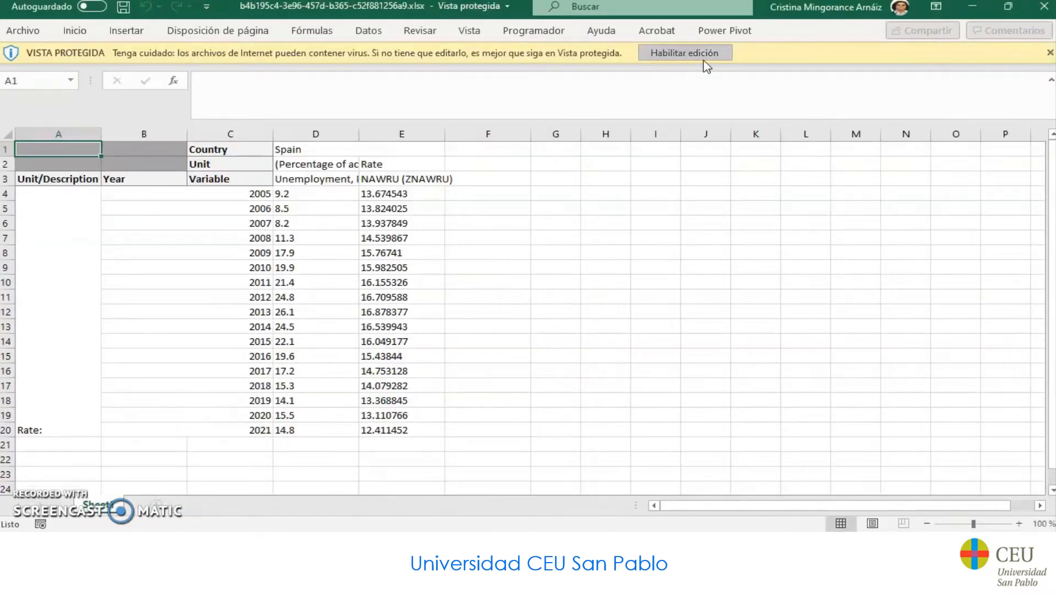
Enable editing of the workbook, add a new sheet and enter the headers Tasa de paro in B1 and NAIRU in C1
left_click(705, 60)
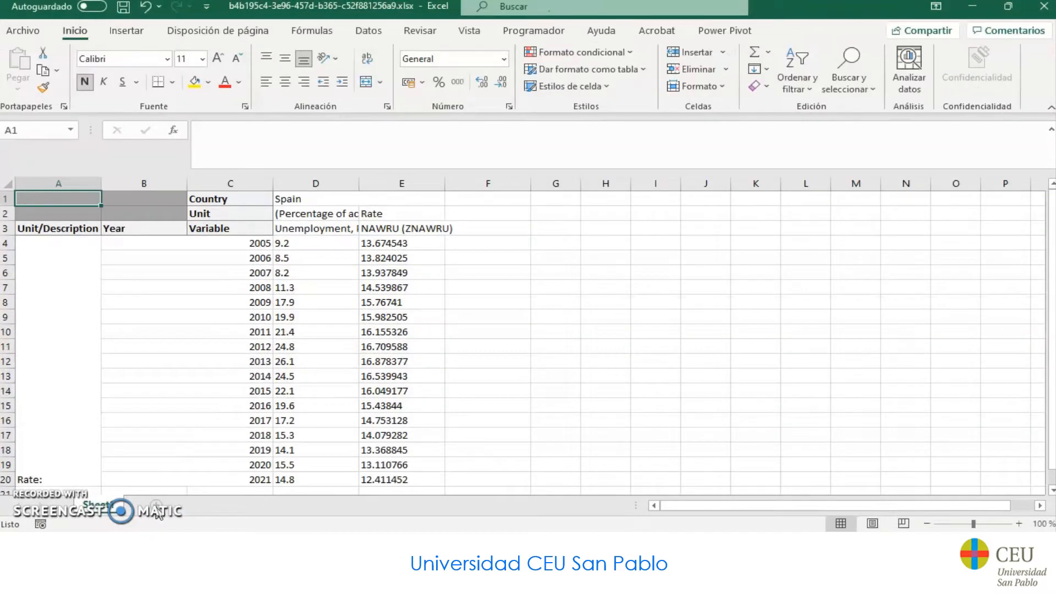
left_click(157, 506)
left_click(112, 203)
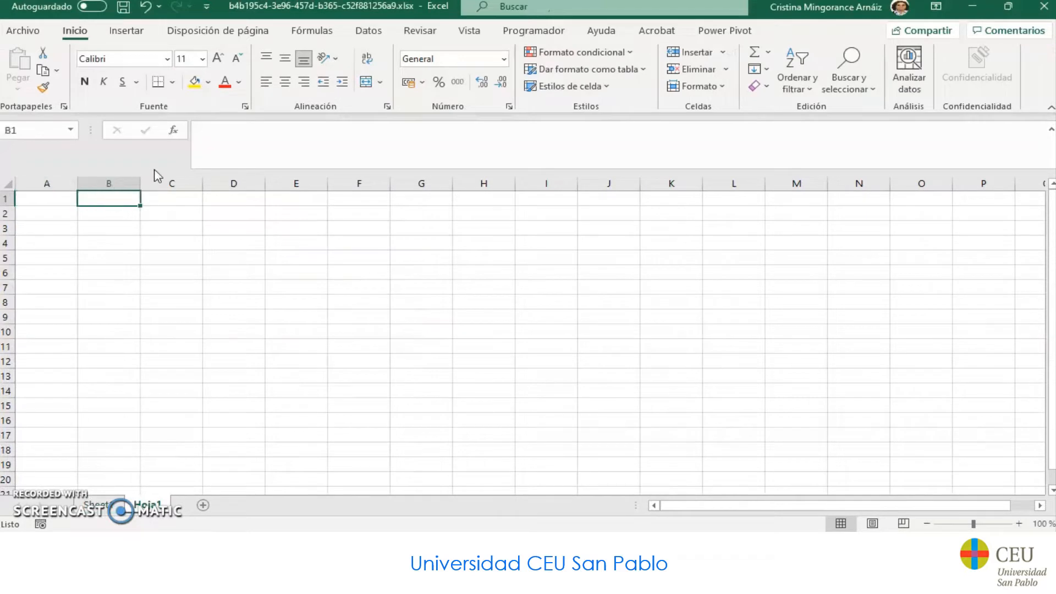
type("Tasa de pa")
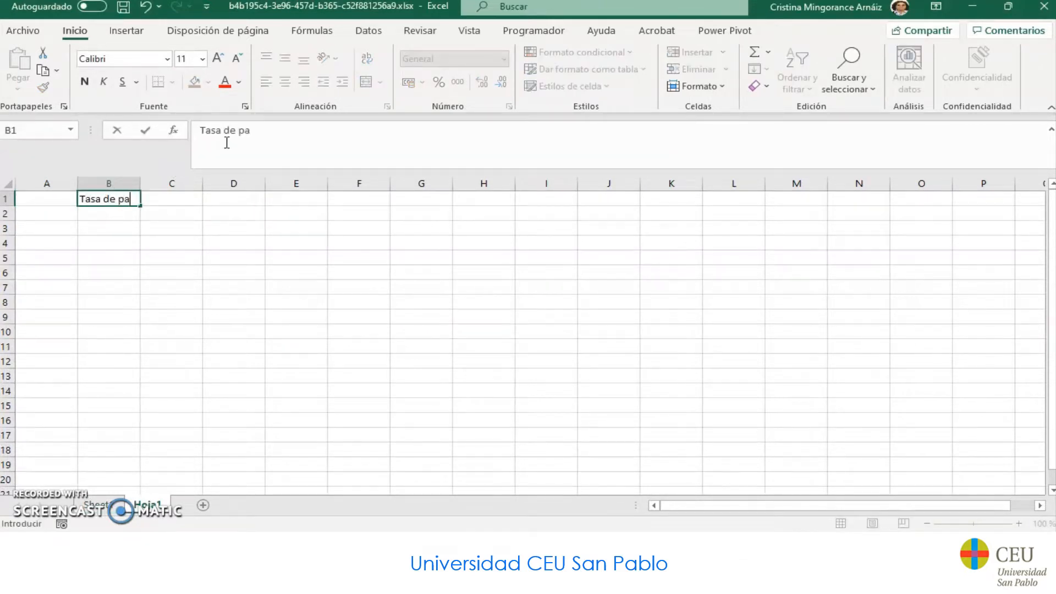
type("ro")
key("Tab")
type("NA")
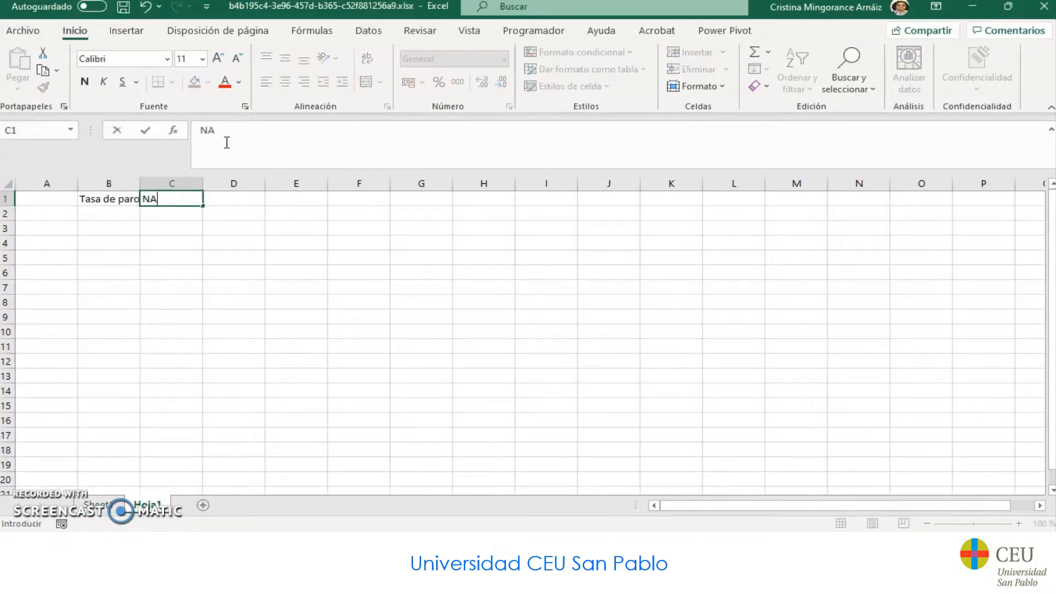
type("IRU")
key("Down")
Enter 2005 in A2 and =A2+1 in A3, and fill the formula down to A18 to list the years through 2021
key("Left")
key("Left")
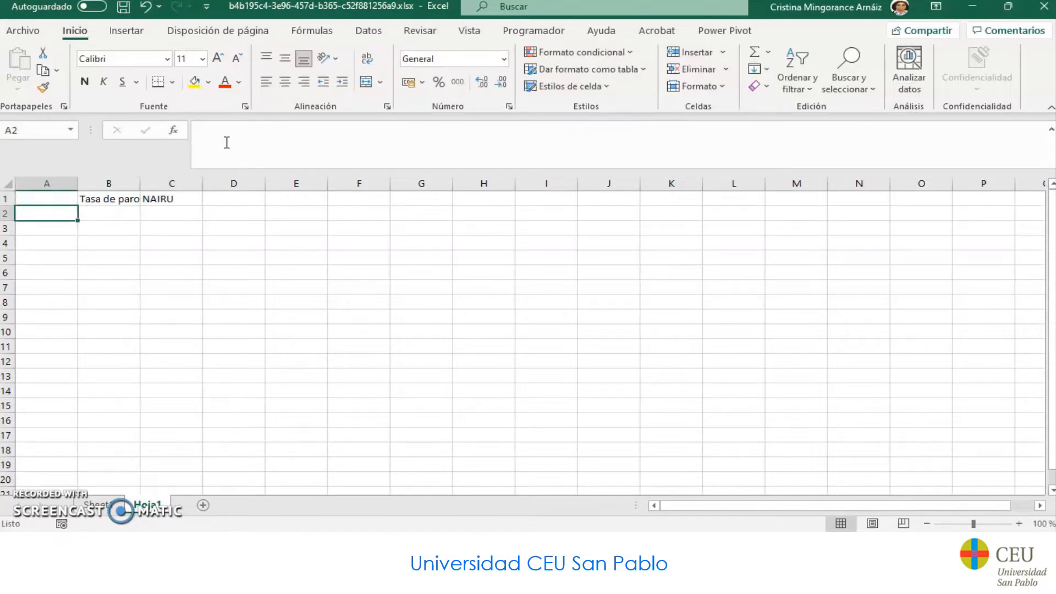
type("2005")
key("Return")
type("=")
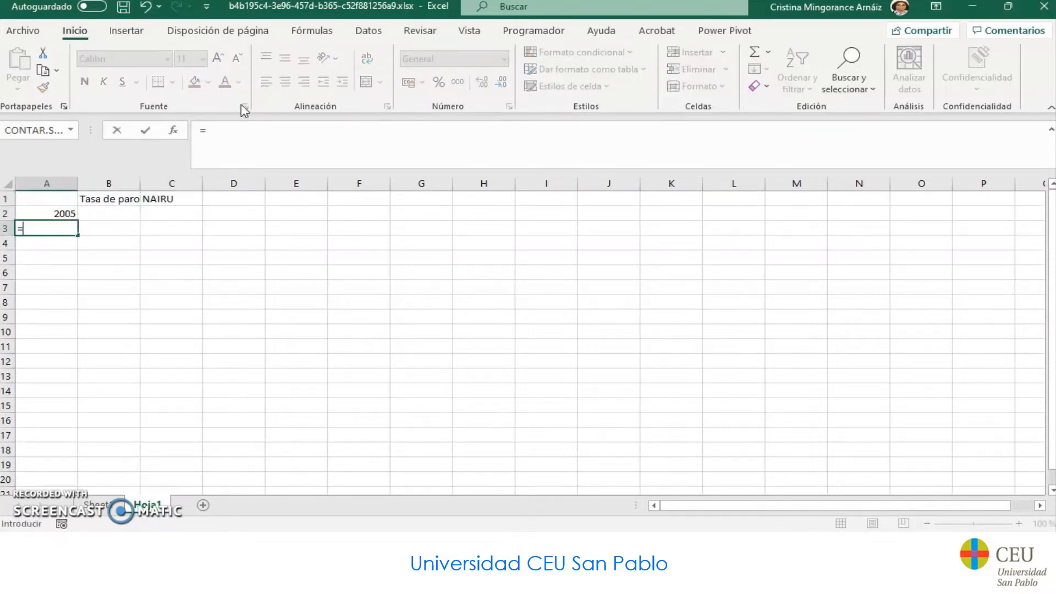
key("Up")
type("+1")
key("Return")
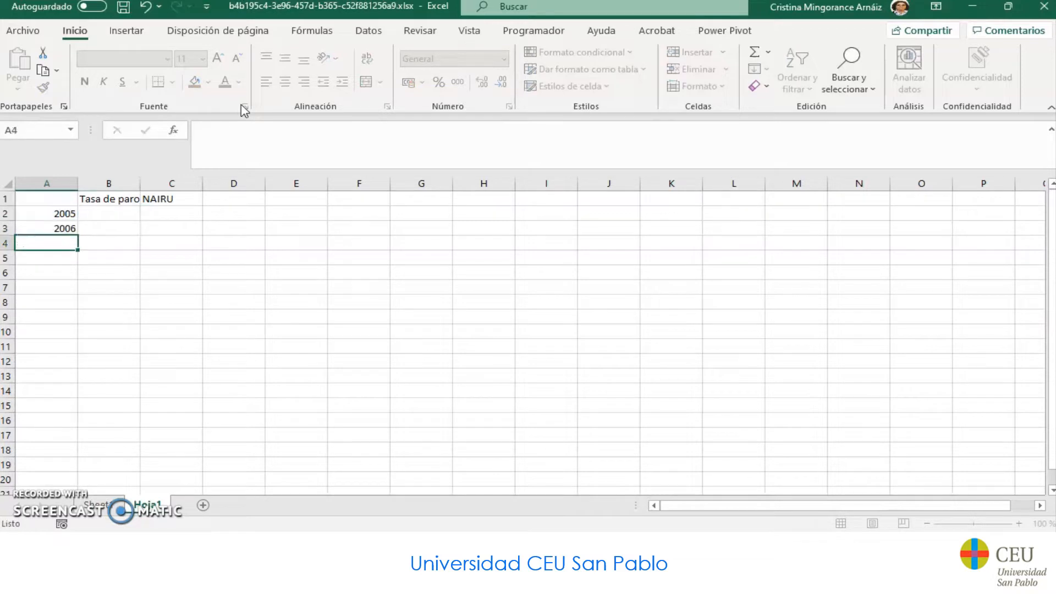
left_click(65, 230)
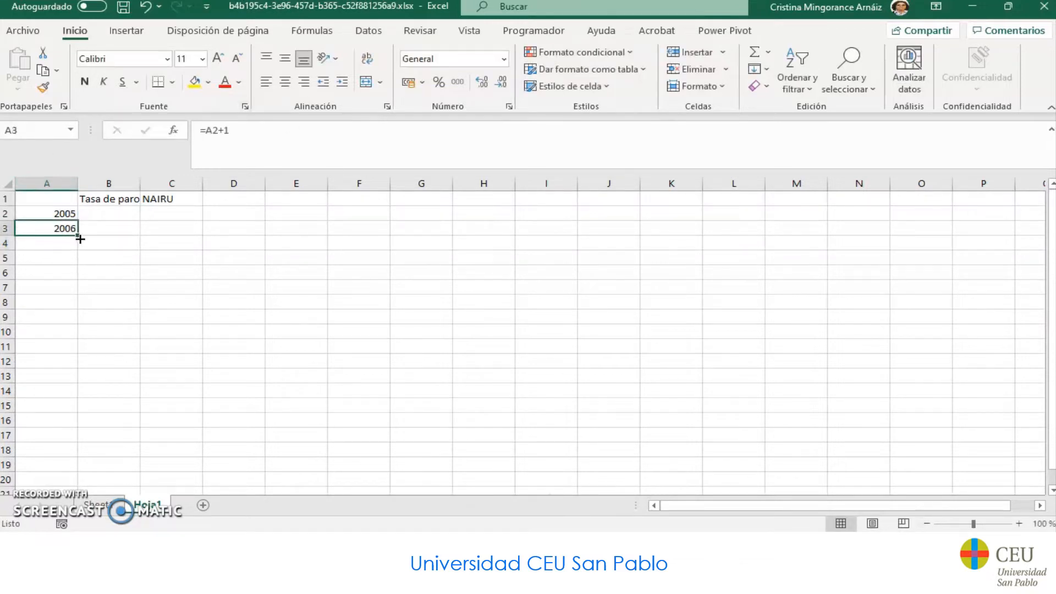
left_click_drag(79, 239, 72, 453)
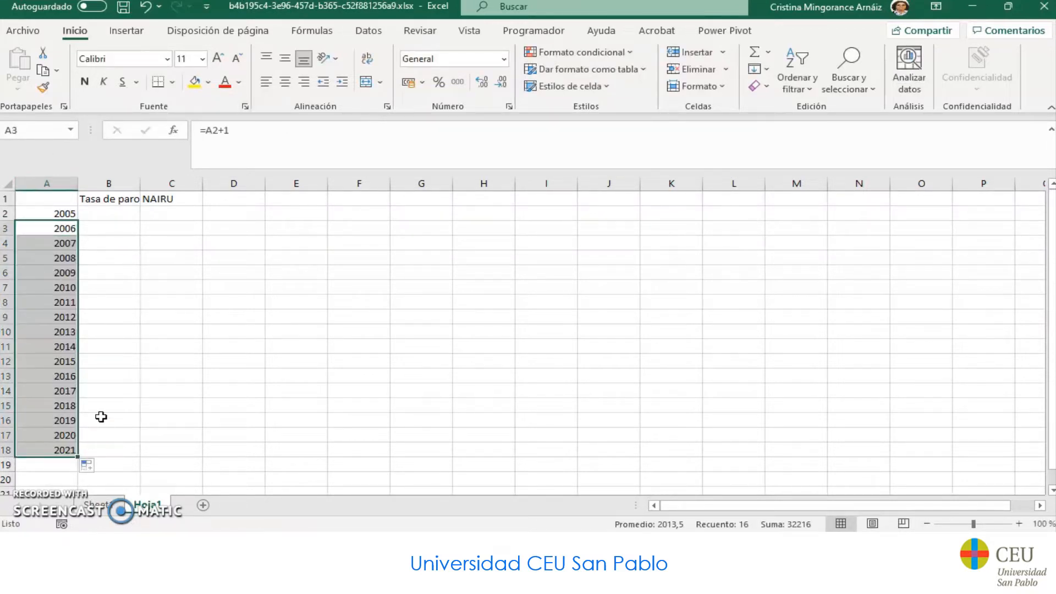
Replace all decimal points with commas in the downloaded AMECO data sheet
left_click(125, 212)
left_click(94, 507)
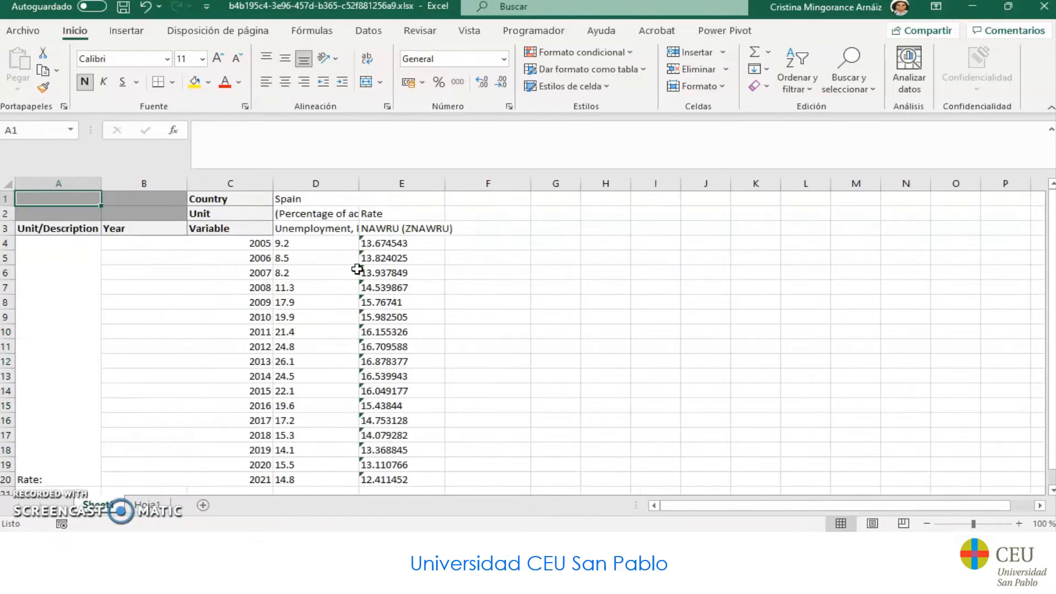
left_click(298, 244)
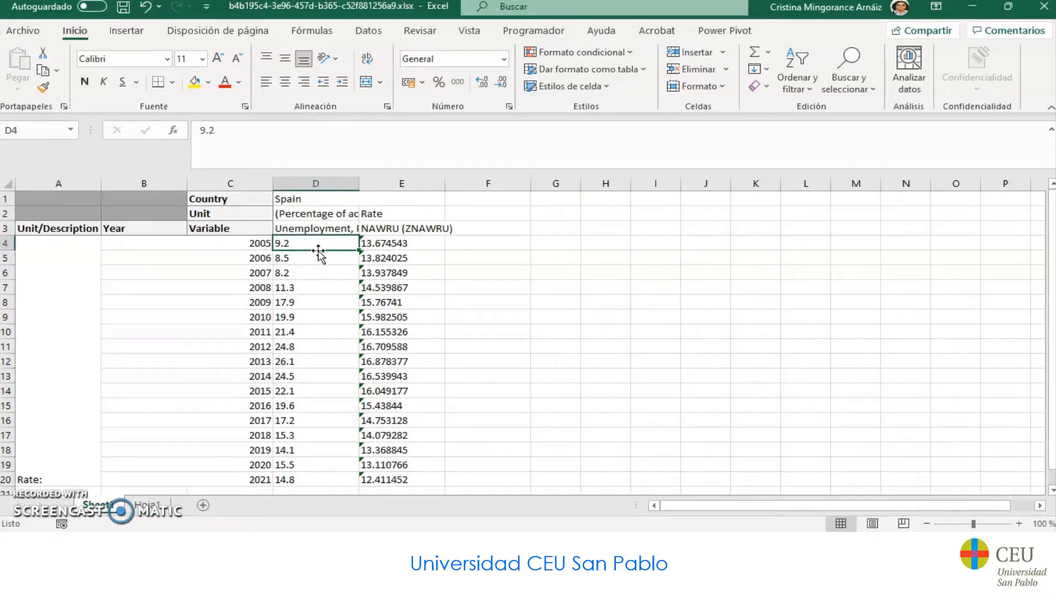
left_click(548, 245)
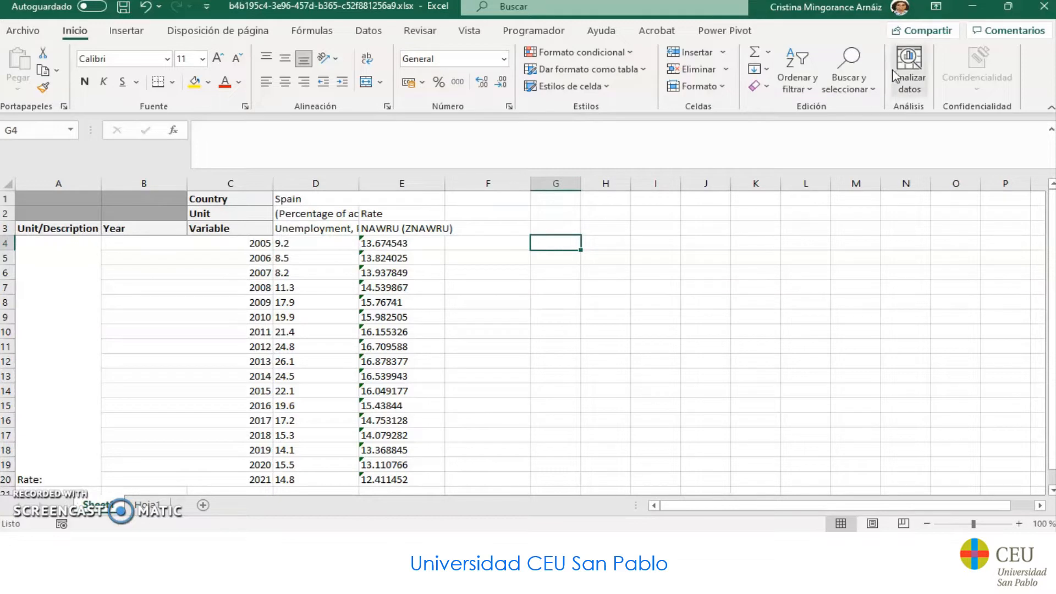
left_click(869, 83)
left_click(866, 131)
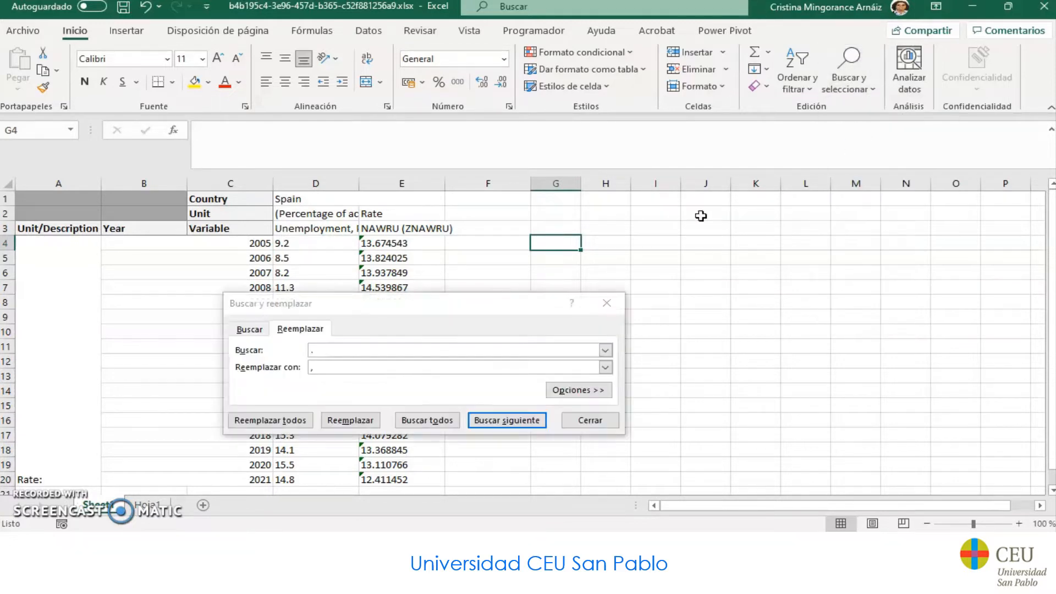
left_click(263, 418)
left_click(553, 315)
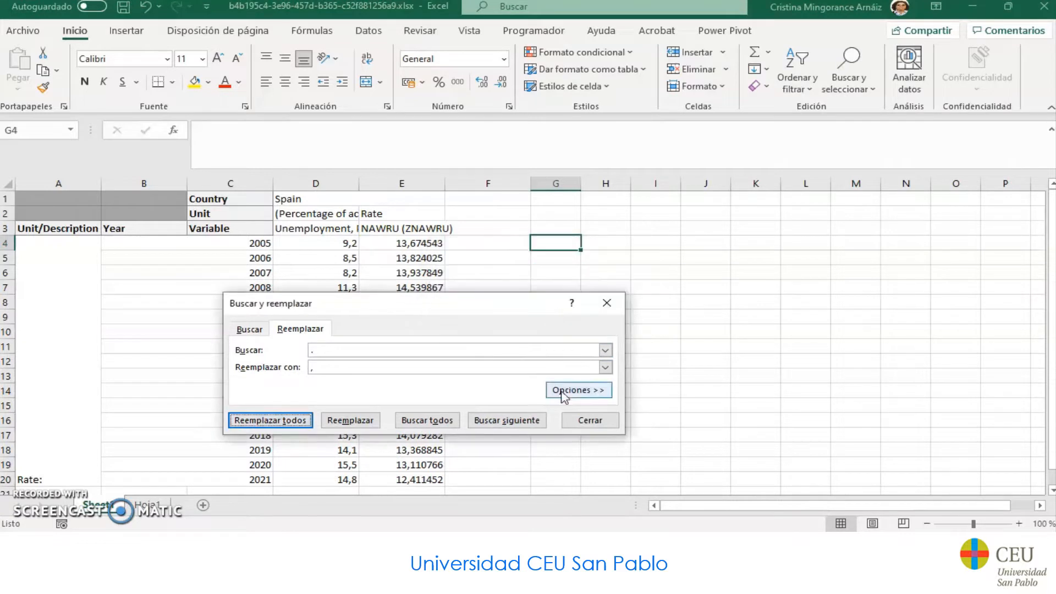
left_click(583, 421)
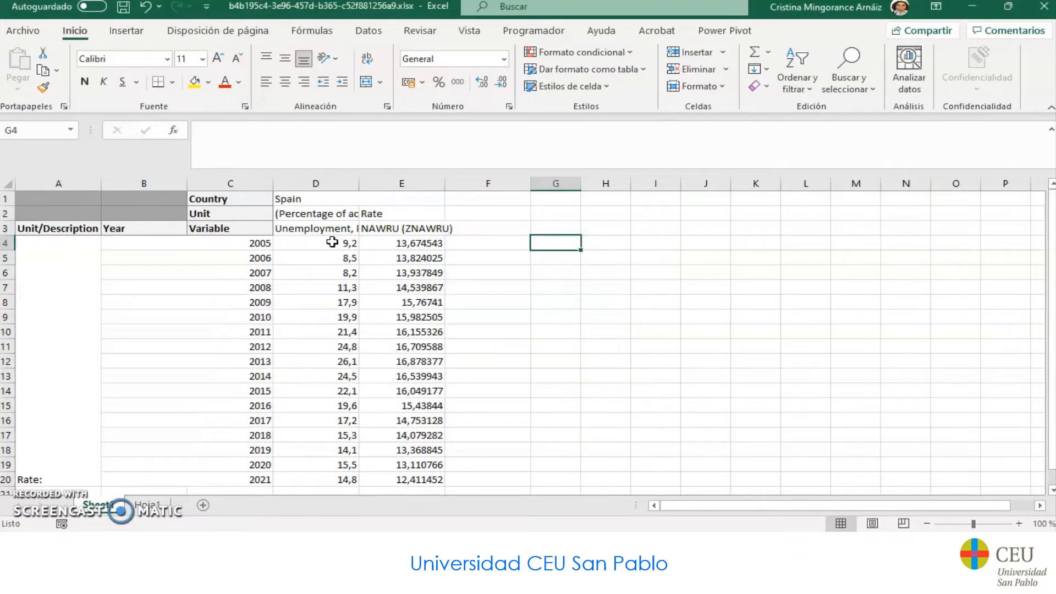
left_click_drag(332, 242, 374, 242)
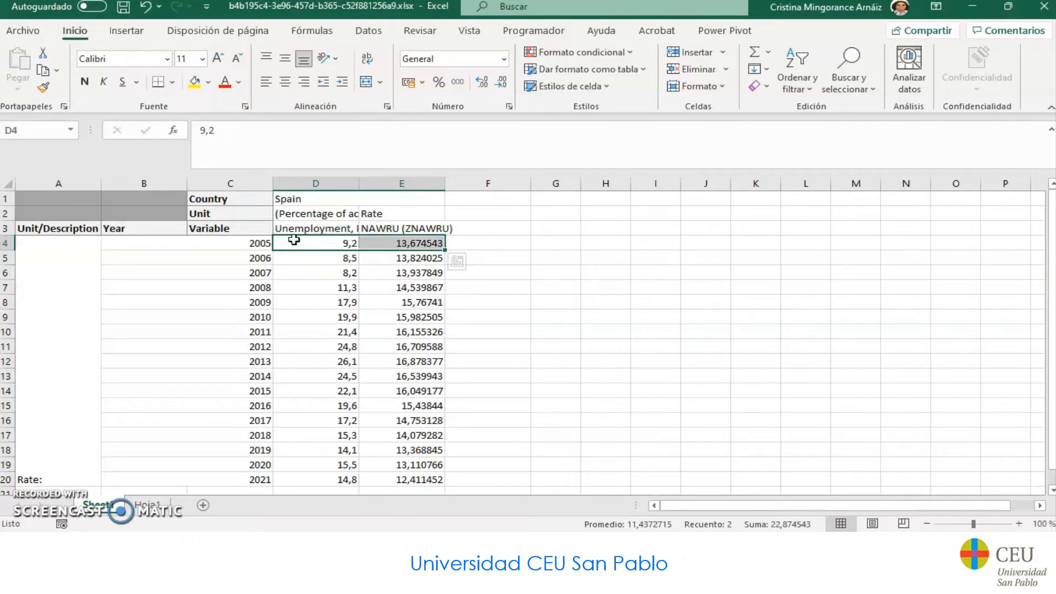
left_click_drag(317, 241, 405, 479)
key("ctrl+c")
left_click(160, 507)
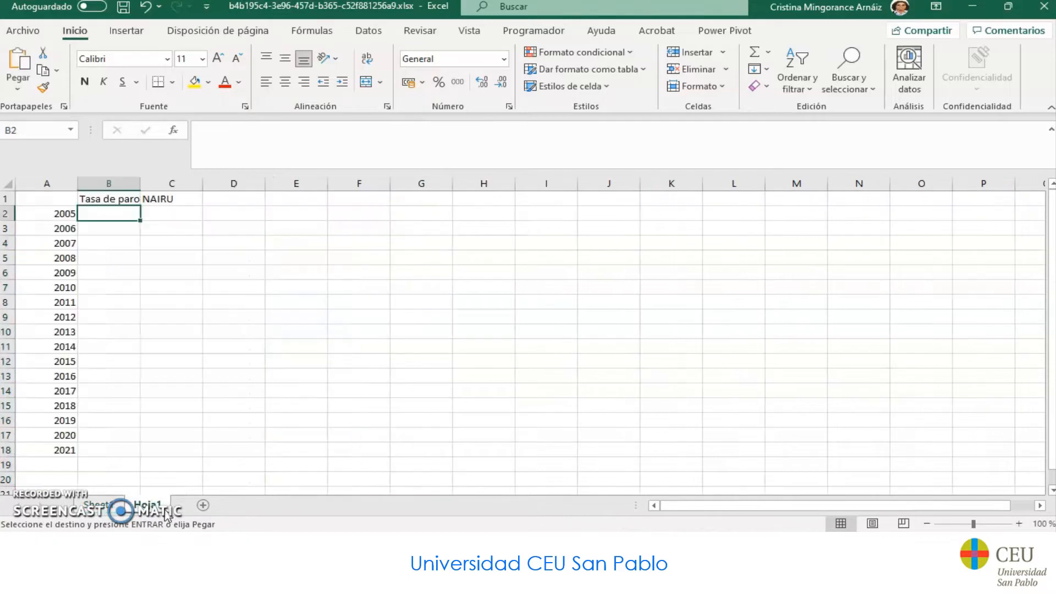
left_click(99, 505)
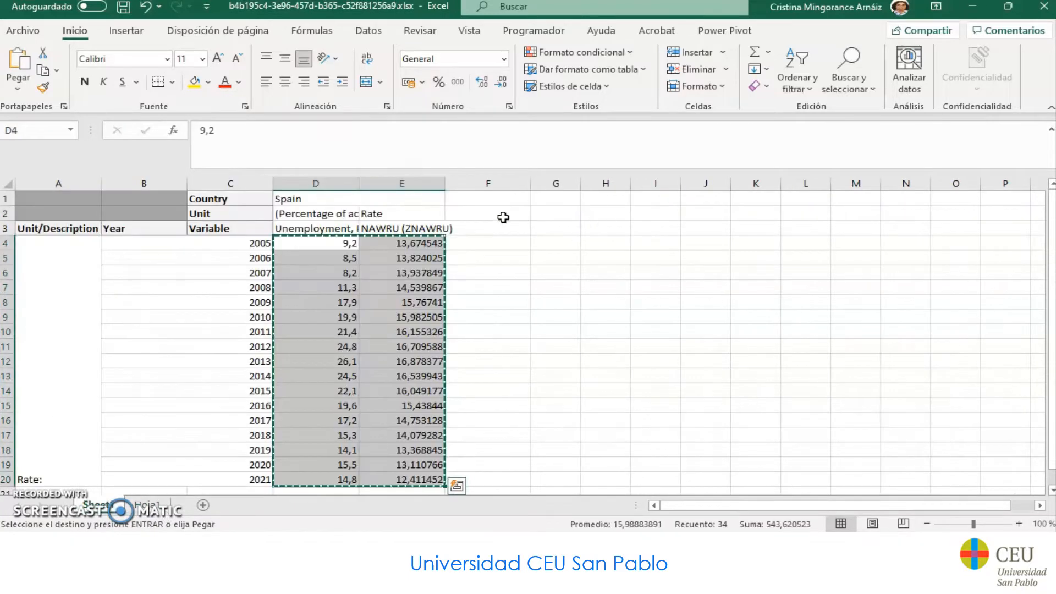
Enter =D4/100 in G4 of the data sheet and fill the formula across G4:H20 for both rates
left_click(573, 242)
type("=")
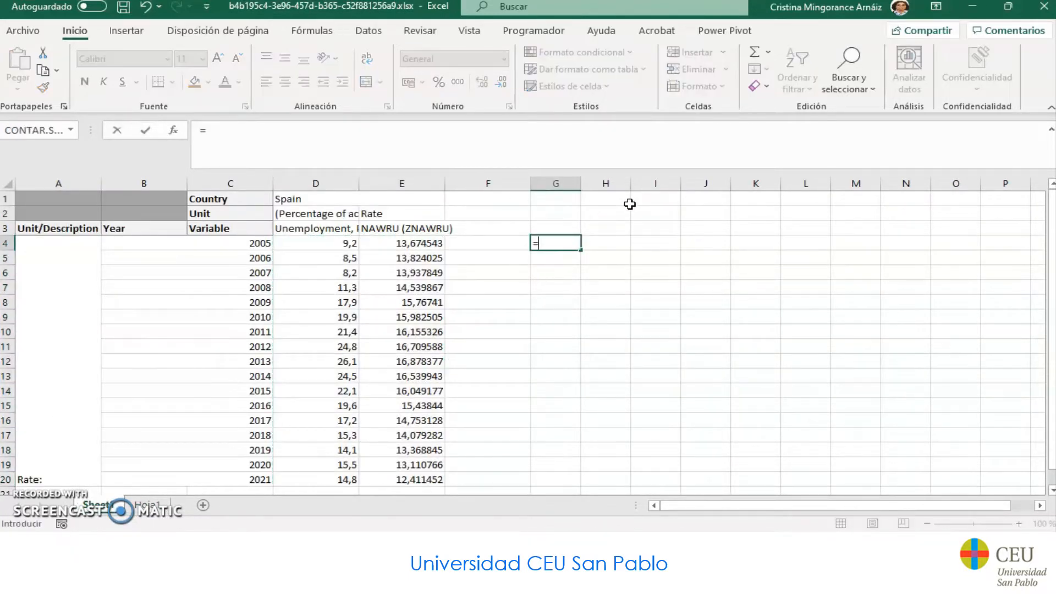
key("Left")
key("Left")
key("Left")
type("/")
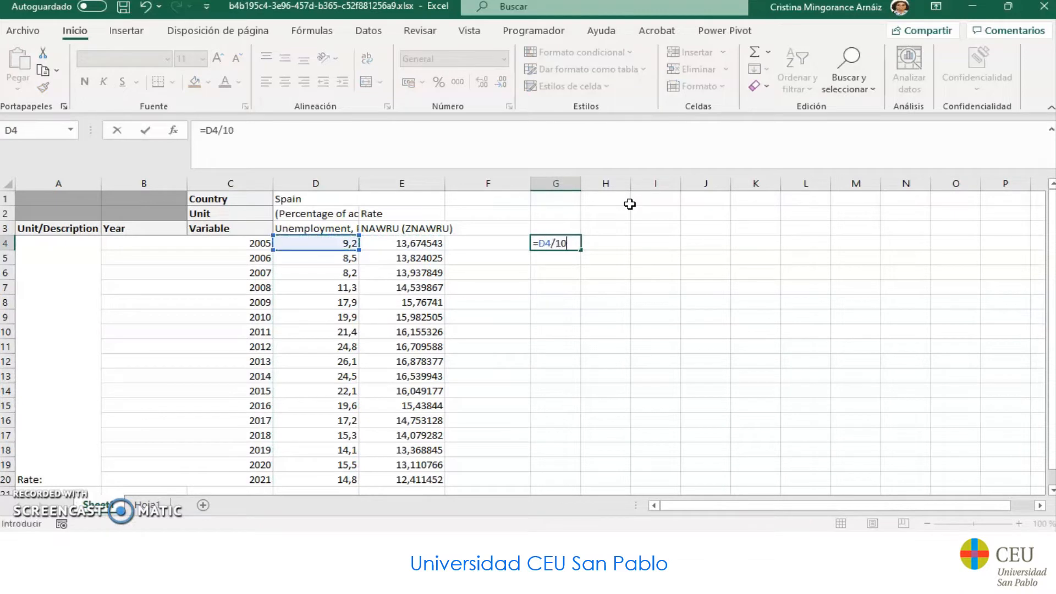
type("100")
key("Return")
left_click(567, 246)
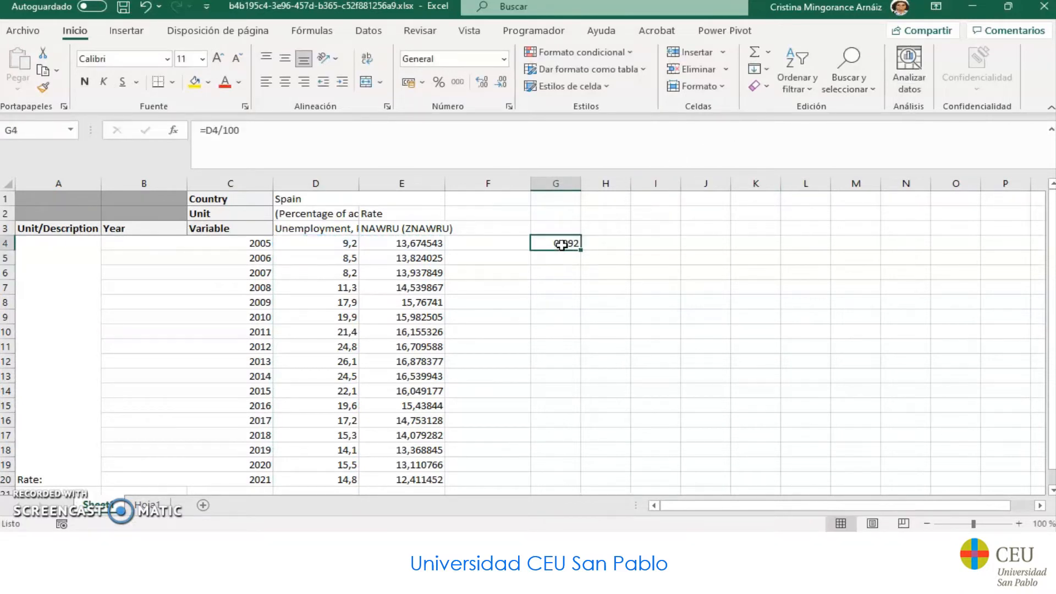
left_click_drag(578, 251, 619, 487)
Copy the converted rates in G4:H20 and paste them as values from B2 on in Hoja1
key("ctrl+c")
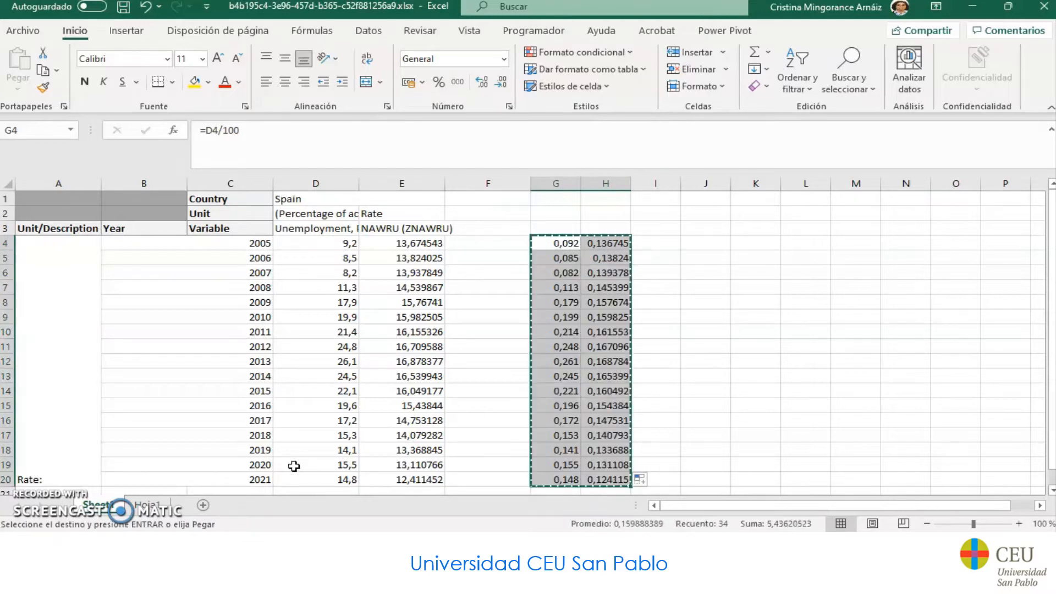
left_click(146, 507)
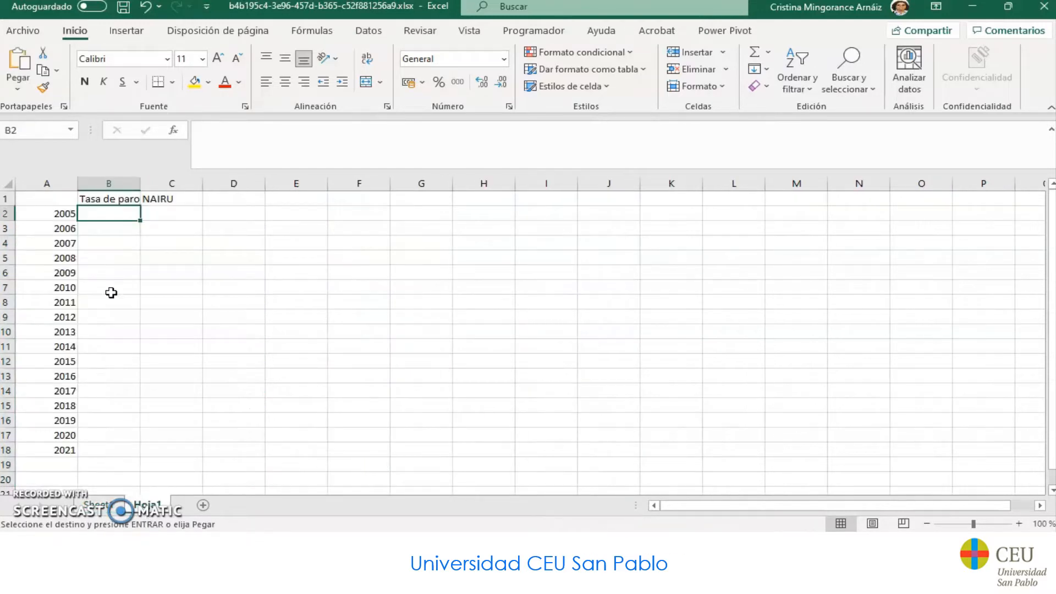
left_click(17, 87)
left_click(15, 198)
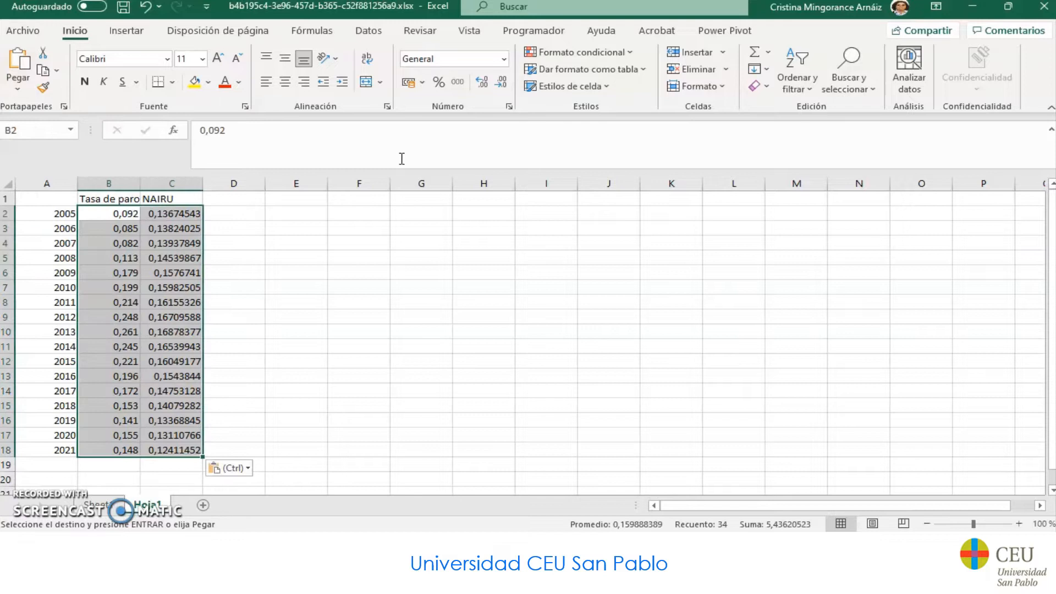
Format the pasted rates in B2:C18 as percentages with two decimal places
left_click(439, 82)
left_click(482, 84)
left_click(483, 85)
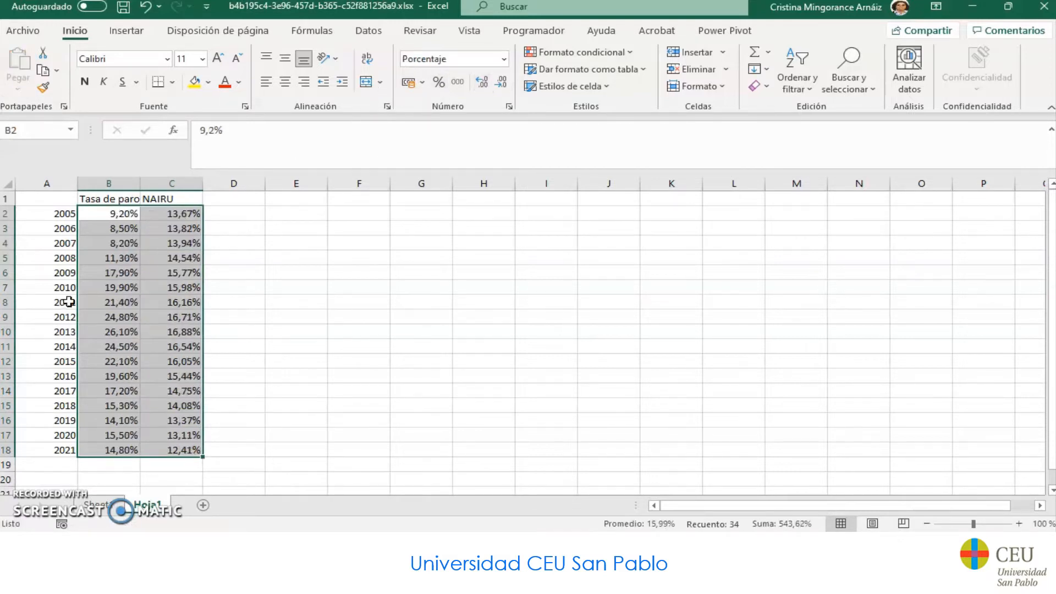
left_click(257, 275)
Insert a basic 2D line chart from A1:C18 and delete its chart title
left_click_drag(32, 194, 198, 450)
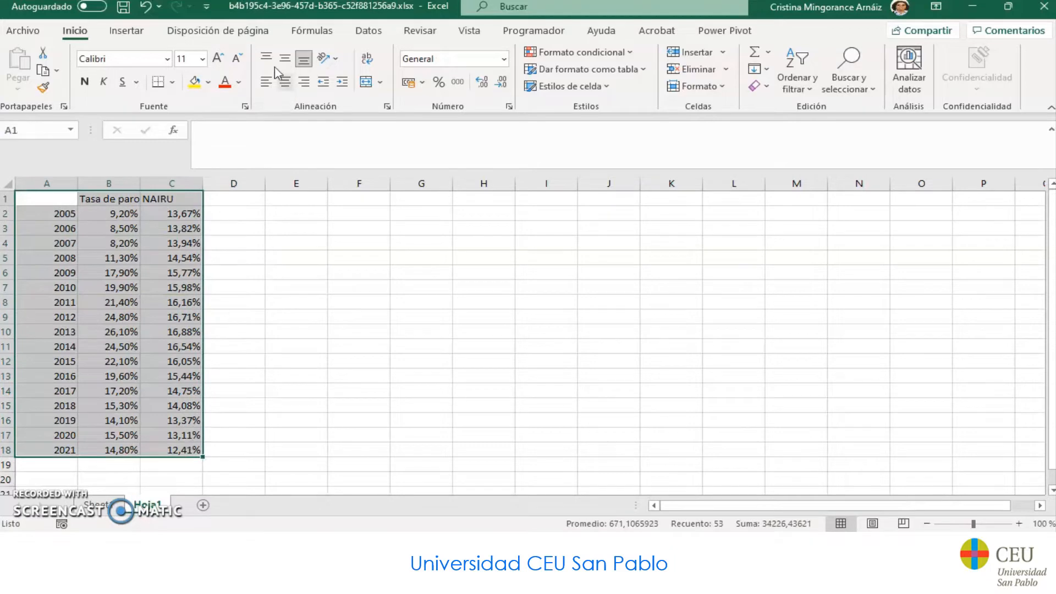
left_click(142, 31)
left_click(383, 68)
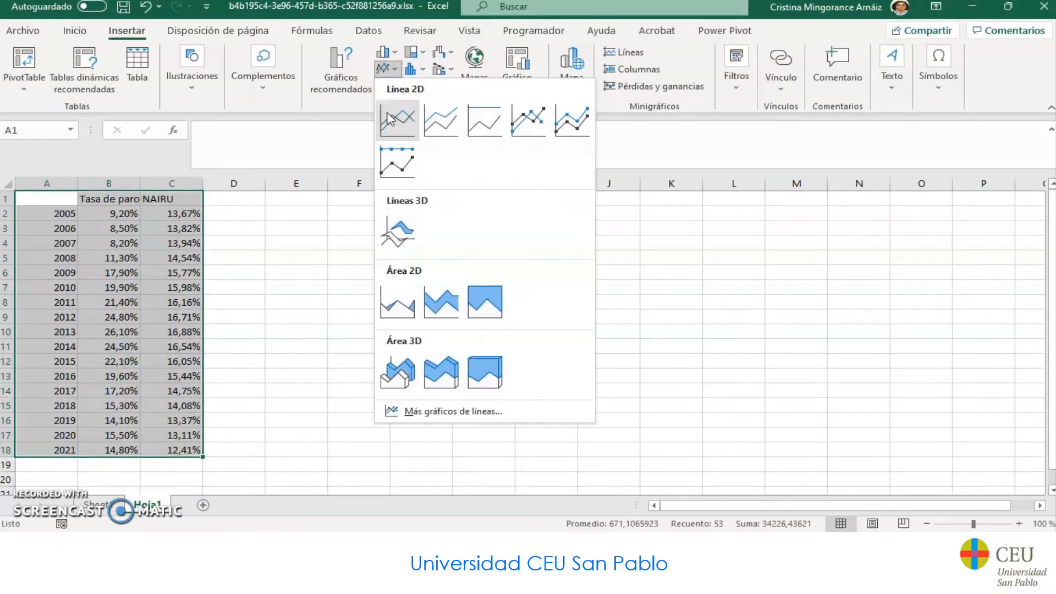
left_click(390, 118)
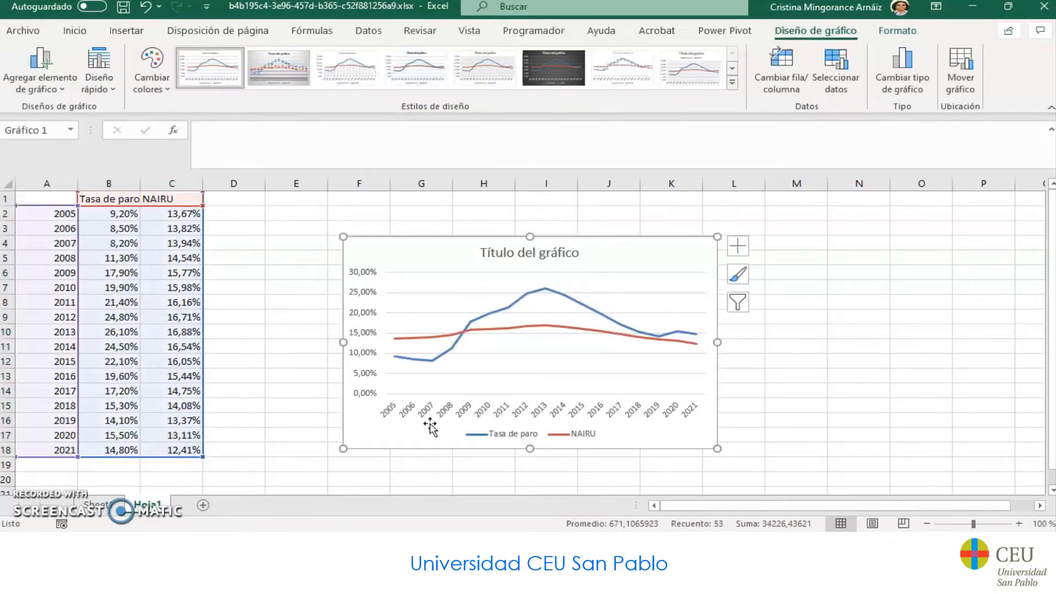
left_click(520, 255)
key("Delete")
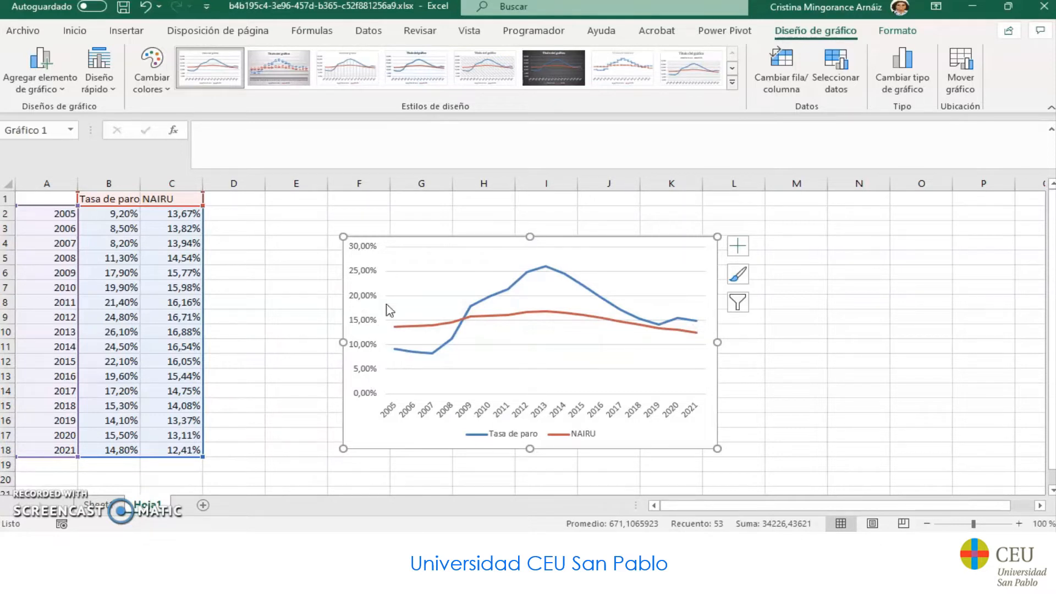
Set the minimum of the chart's vertical axis to 0,05 and close the axis formatting options
left_click(366, 304)
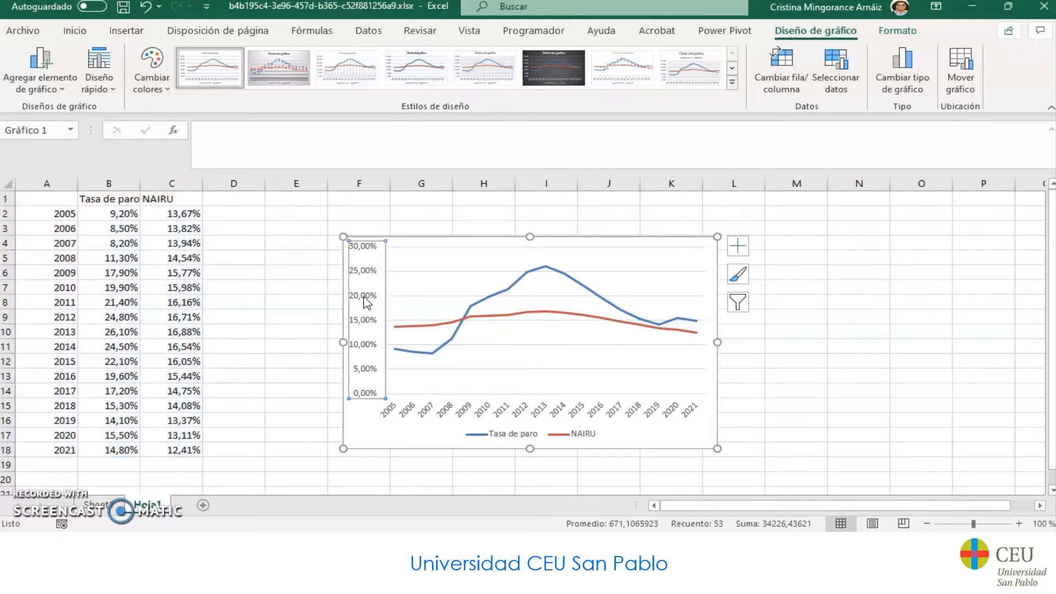
right_click(364, 298)
left_click(462, 477)
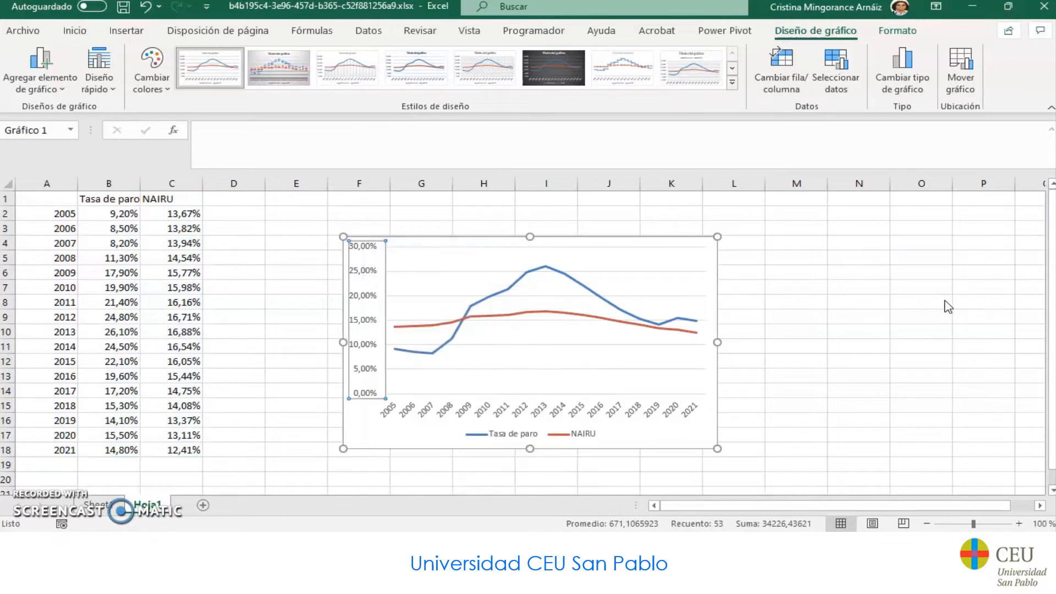
left_click(960, 311)
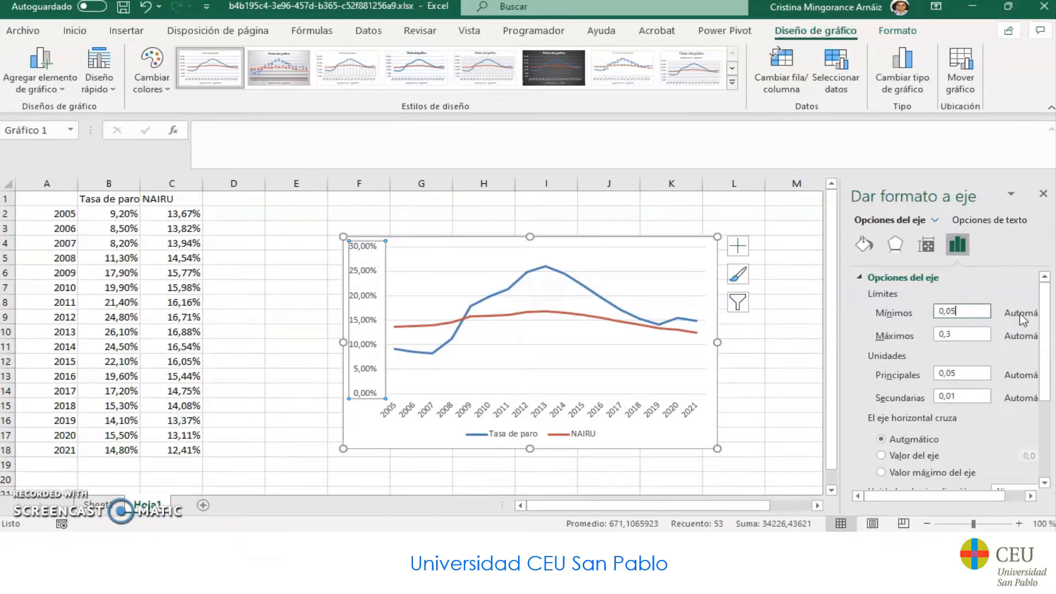
left_click(973, 336)
key("Return")
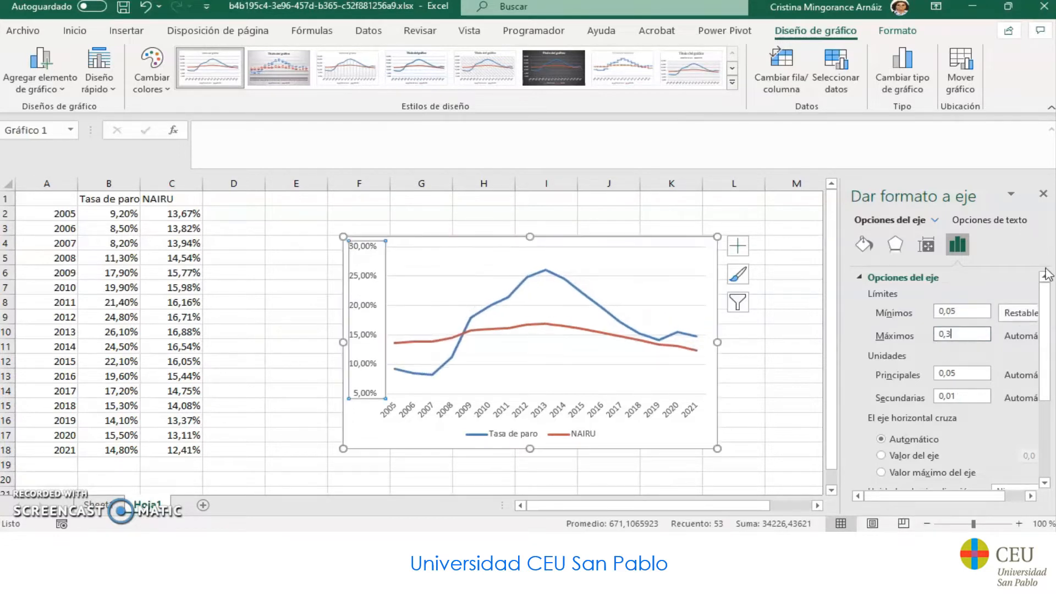
left_click(1044, 194)
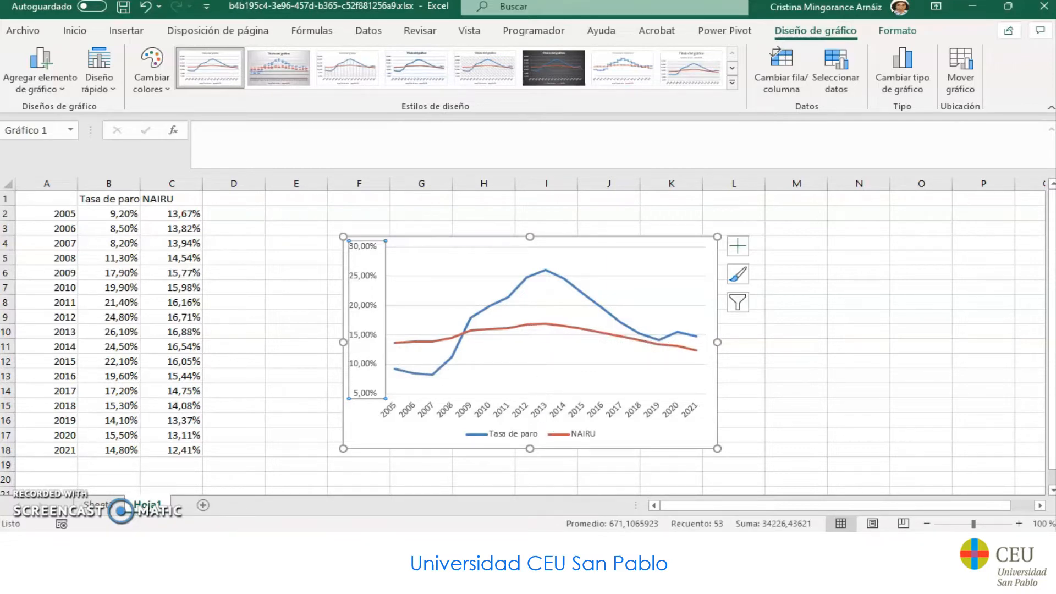
Switch to the assignment document informe del pais.pdf in Adobe Acrobat Pro to read its questions
left_click(660, 479)
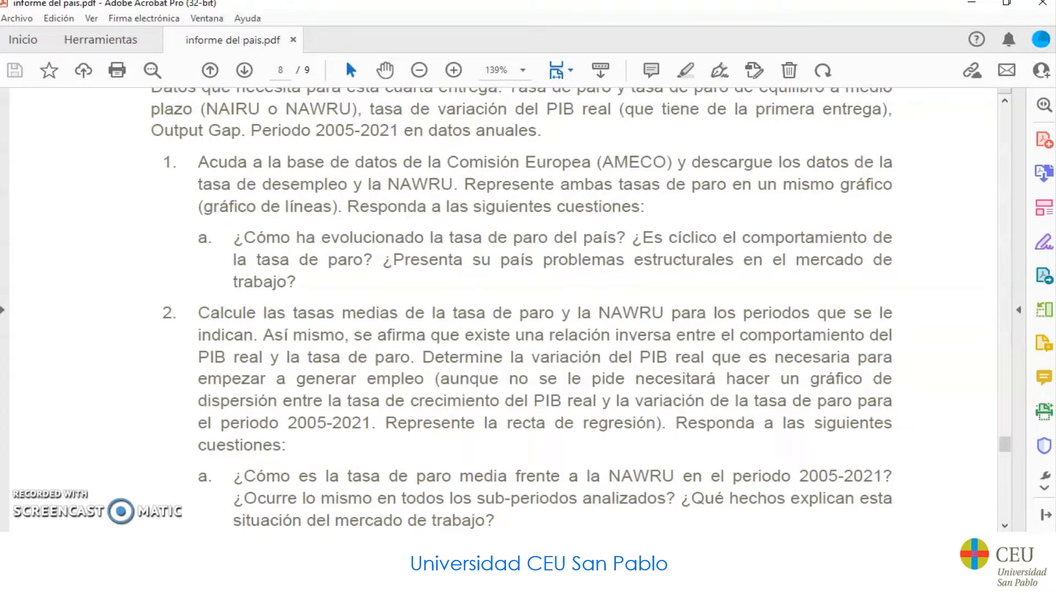
Open Plantilla (cuarta entrega).pptx from the informe coyuntura folder, check the periods in Tabla 1 on slide 2, and close the presentation
scroll(546, 376, "down", 3)
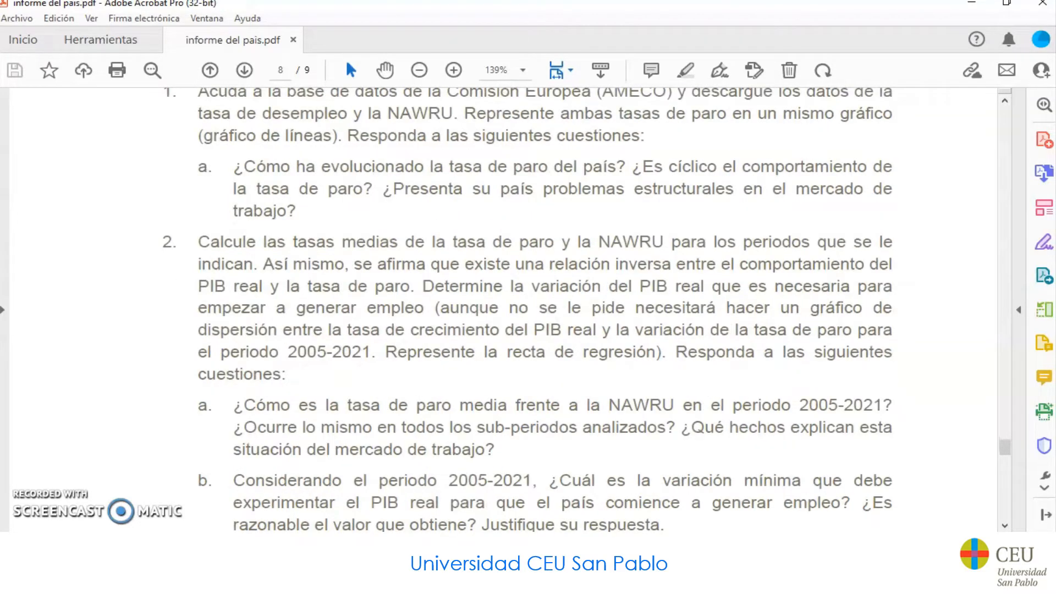
left_click(400, 546)
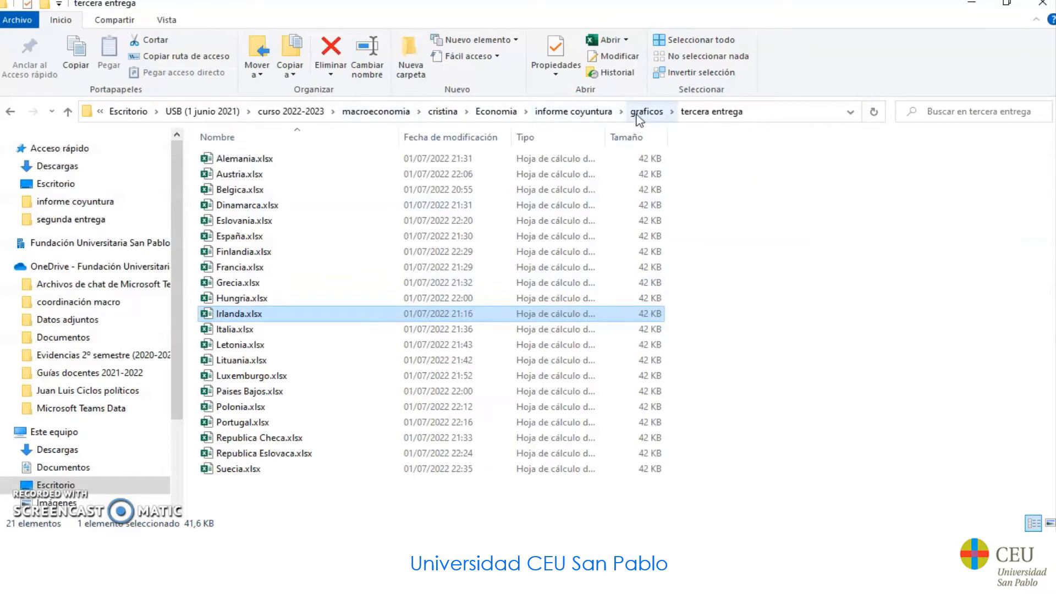
left_click(572, 112)
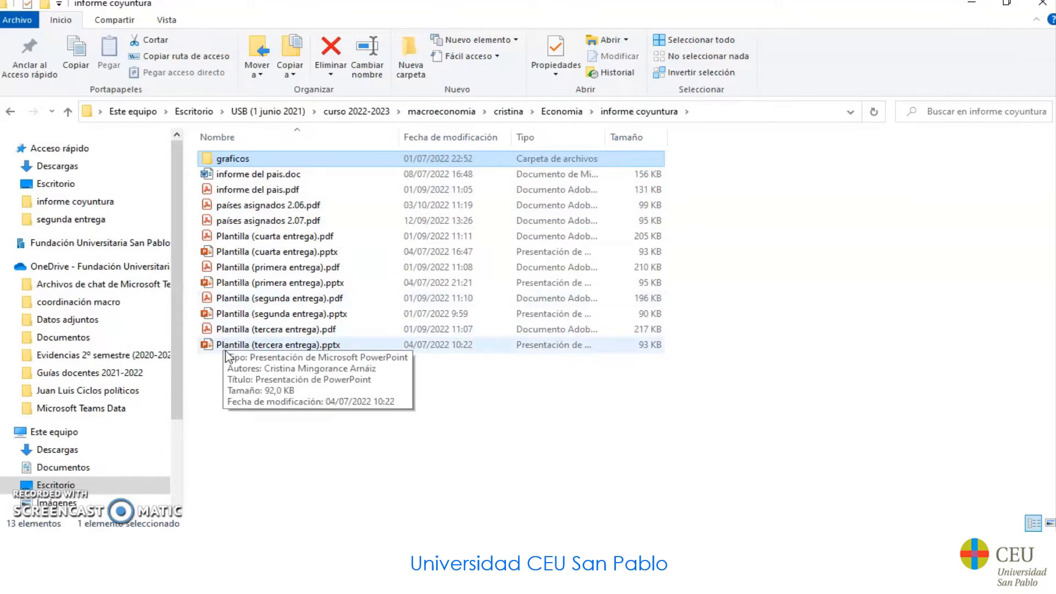
left_click(274, 254)
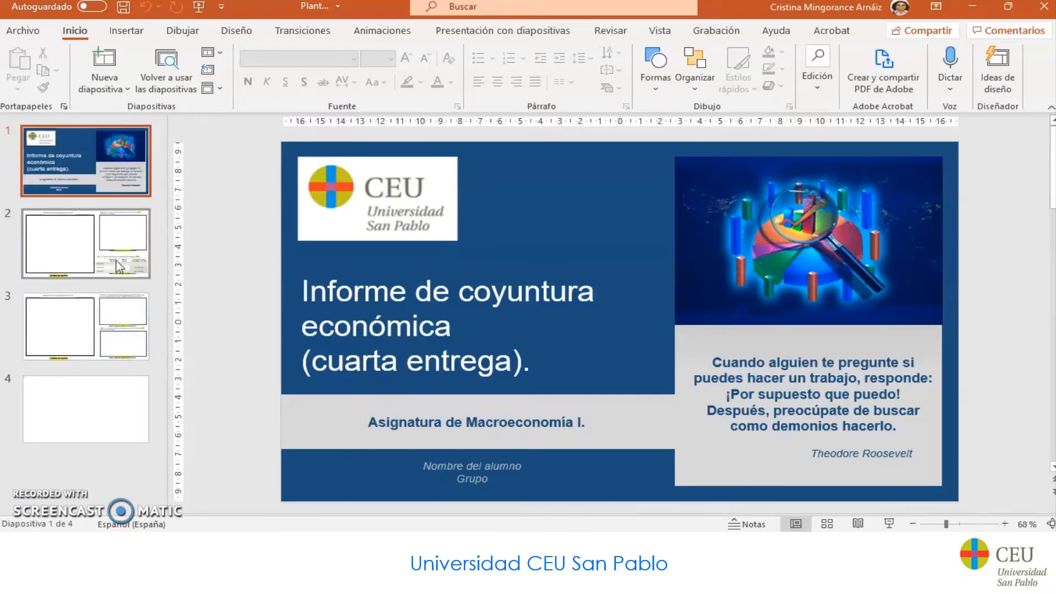
left_click(118, 267)
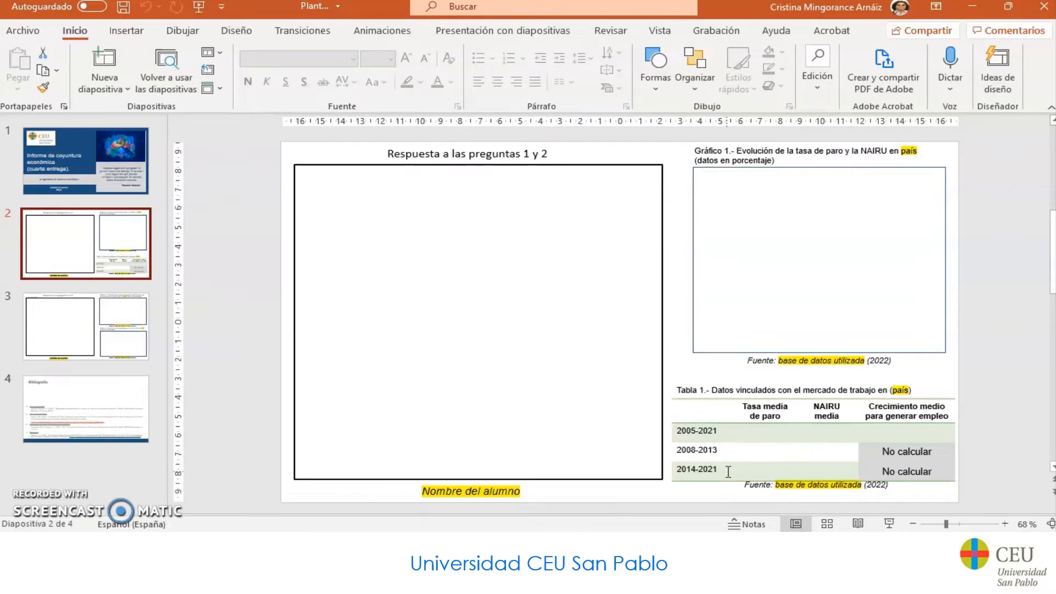
left_click(1044, 8)
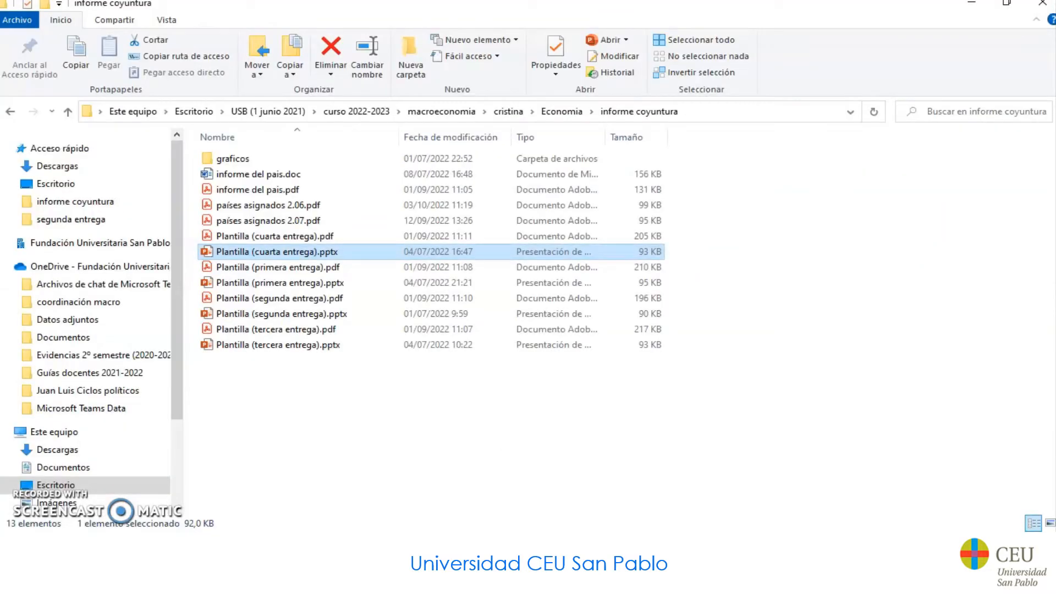
Switch to the Excel workbook containing the unemployment and NAIRU line chart and add a new worksheet
left_click(667, 544)
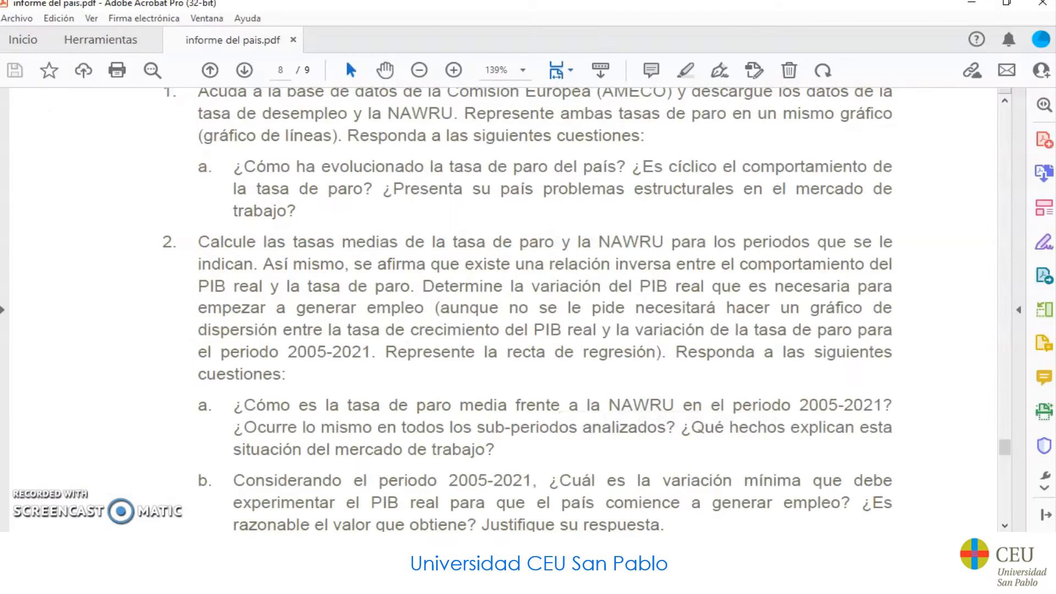
left_click(553, 543)
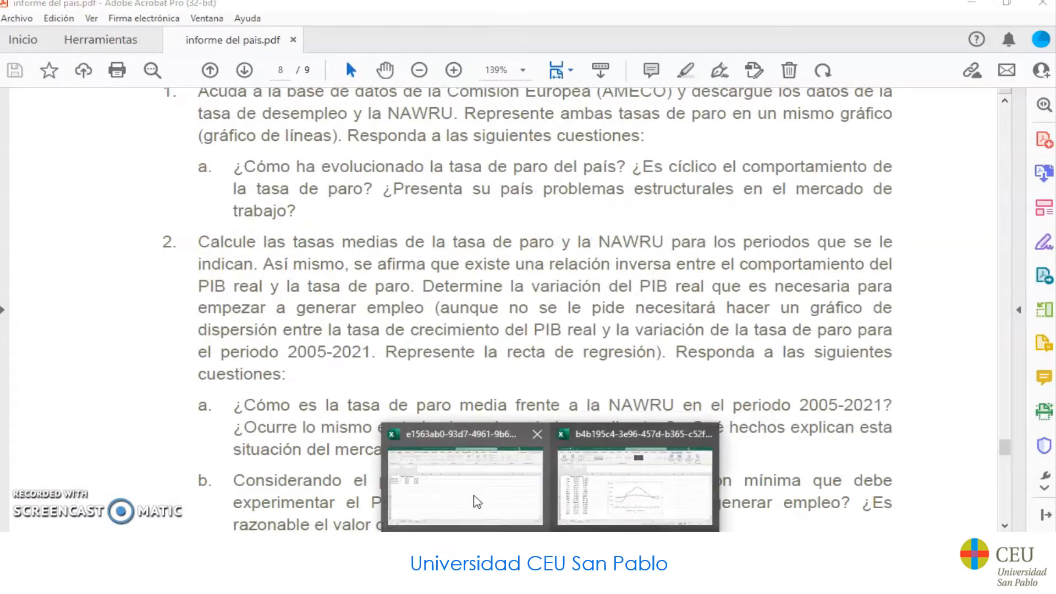
left_click(466, 496)
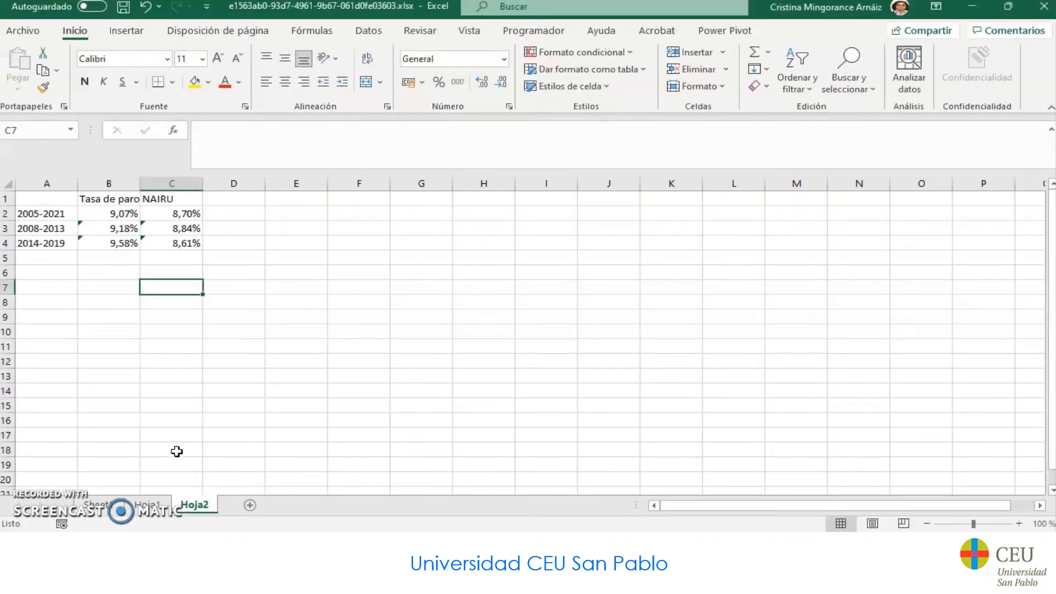
left_click(553, 543)
left_click(639, 499)
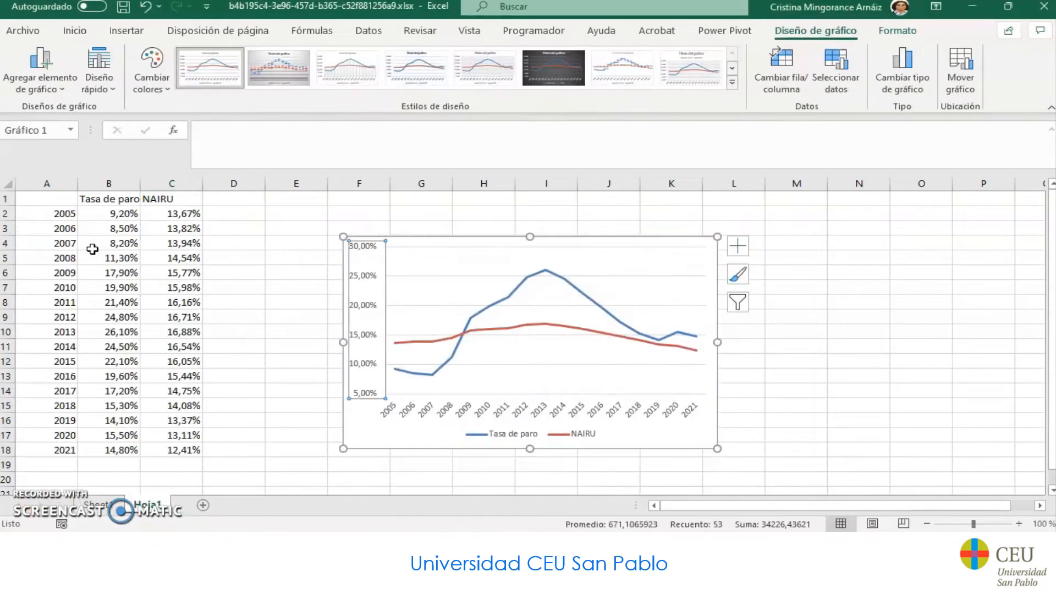
left_click(203, 505)
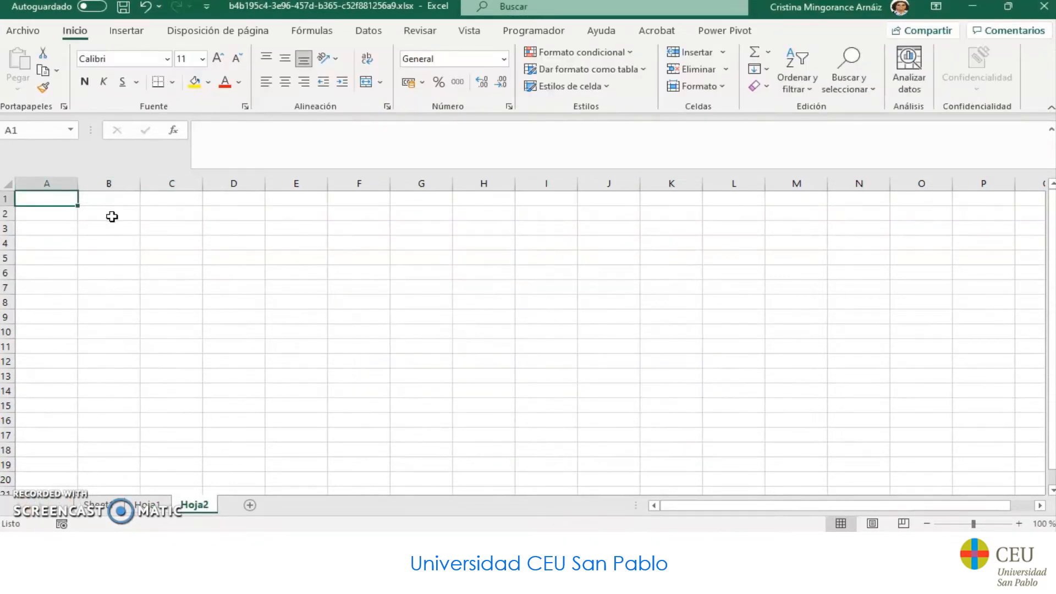
Enter the headers Tasa de paro in B1 and NAIRU in C1 of the new worksheet
left_click(111, 199)
type("Tasa")
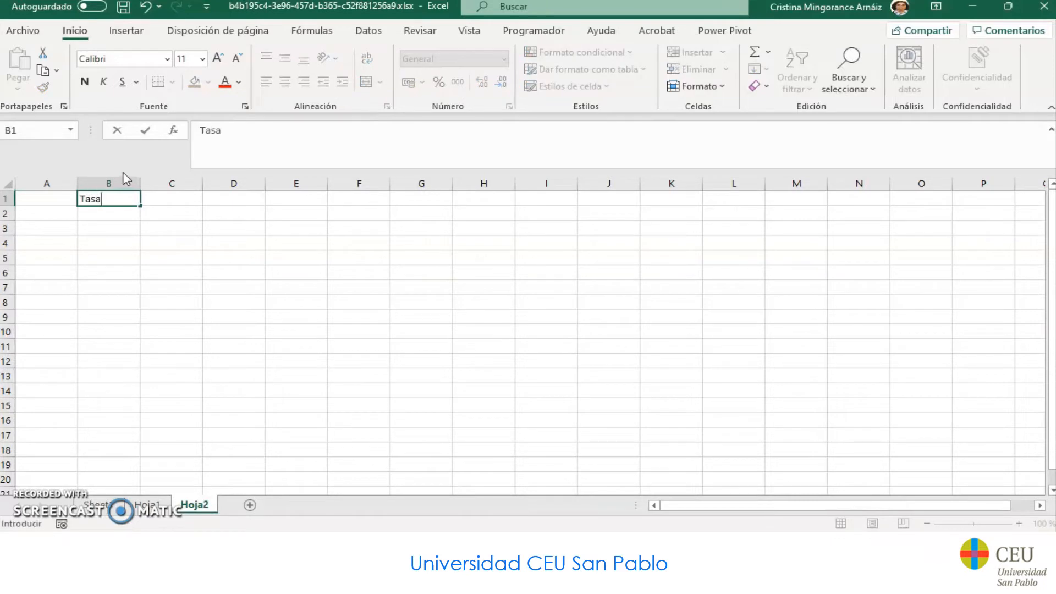
type(" de paro")
key("Tab")
type("NAIRU")
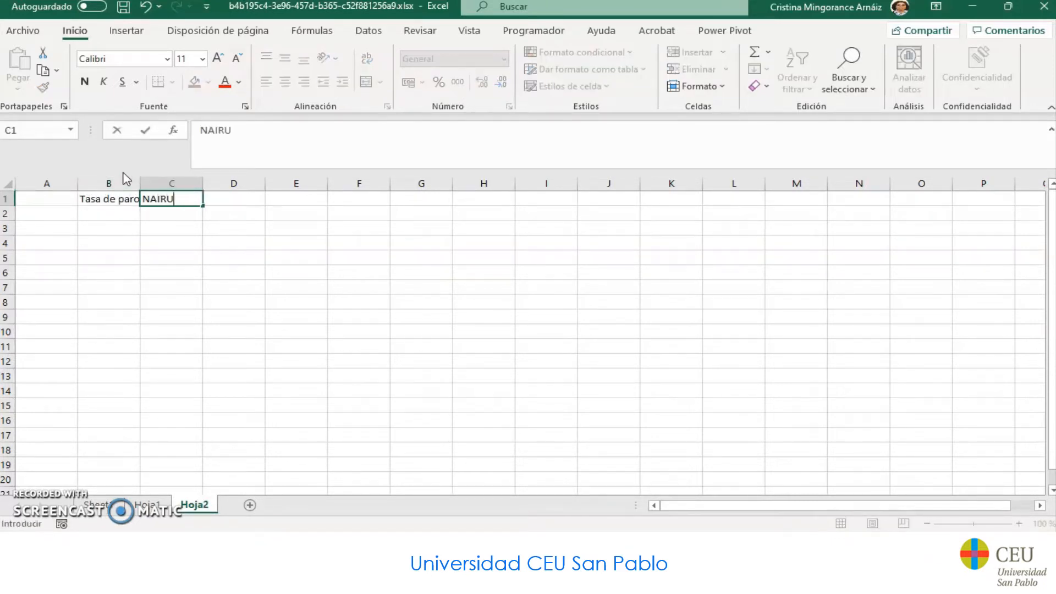
key("Return")
Enter the period labels 2005-2021, 2008-2013 and 2014-2021 in cells A2 to A4
type("20")
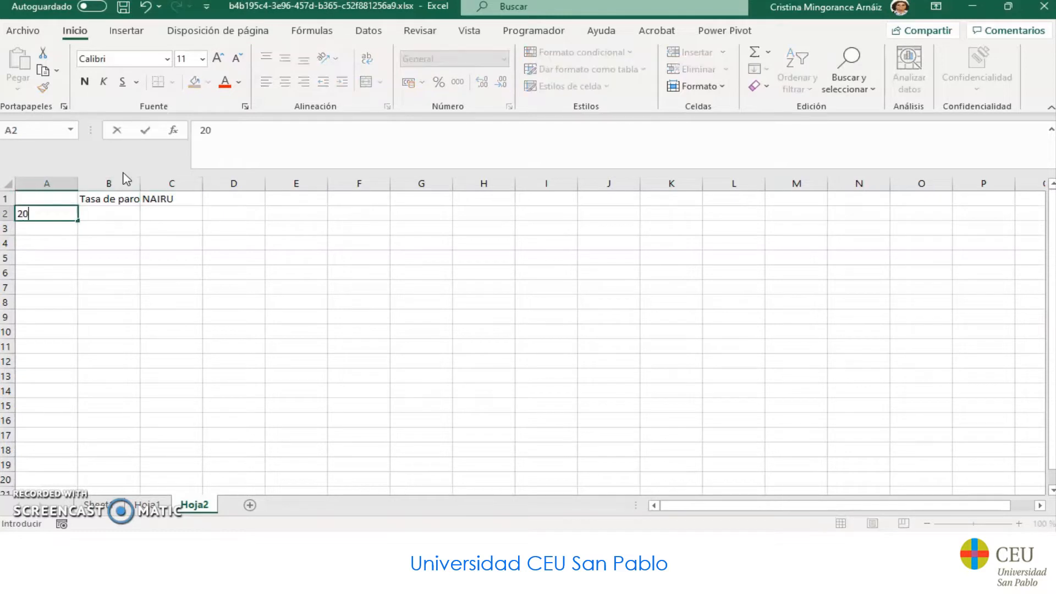
type("05-2021")
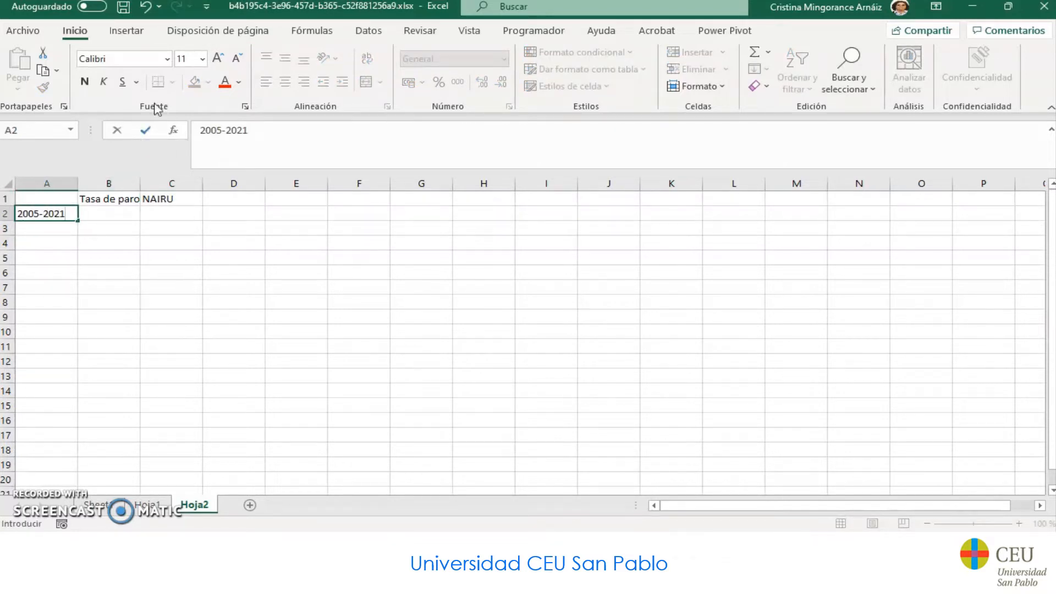
key("Return")
type("2008")
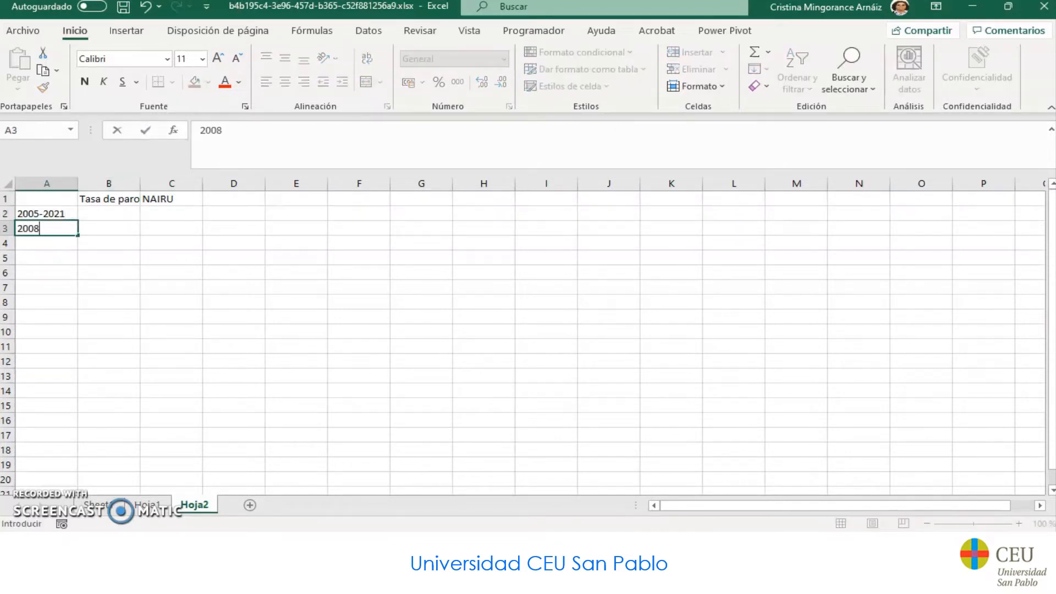
type("-2013")
key("Return")
type("20")
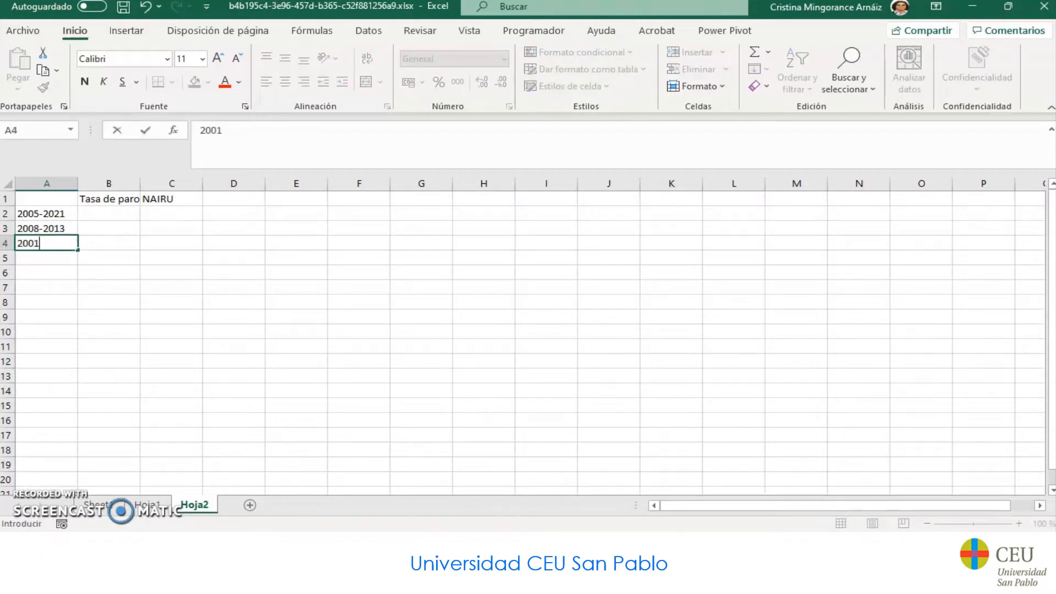
type("14")
key("Return")
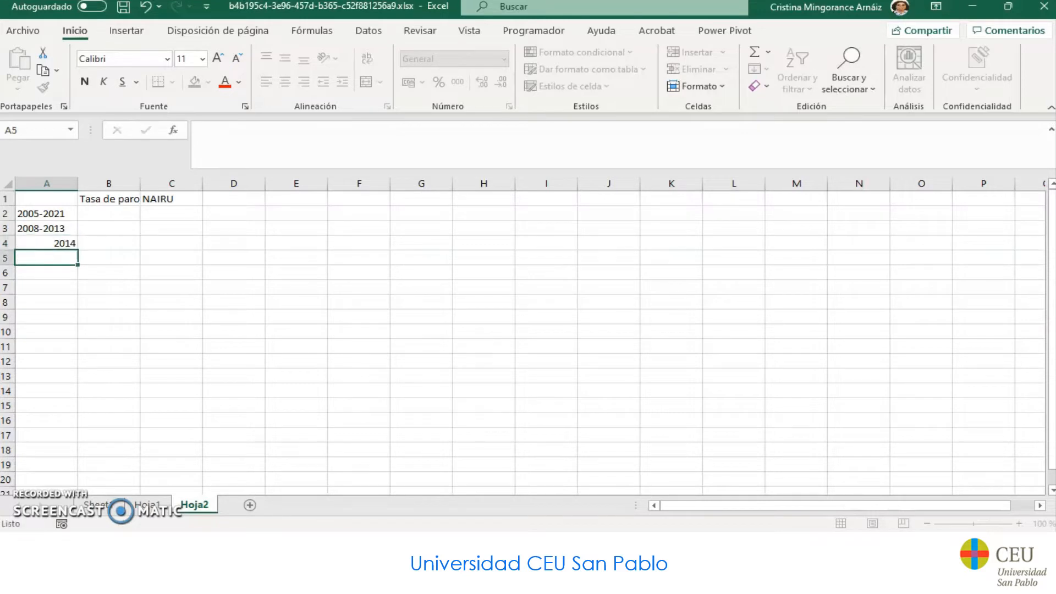
left_click(46, 243)
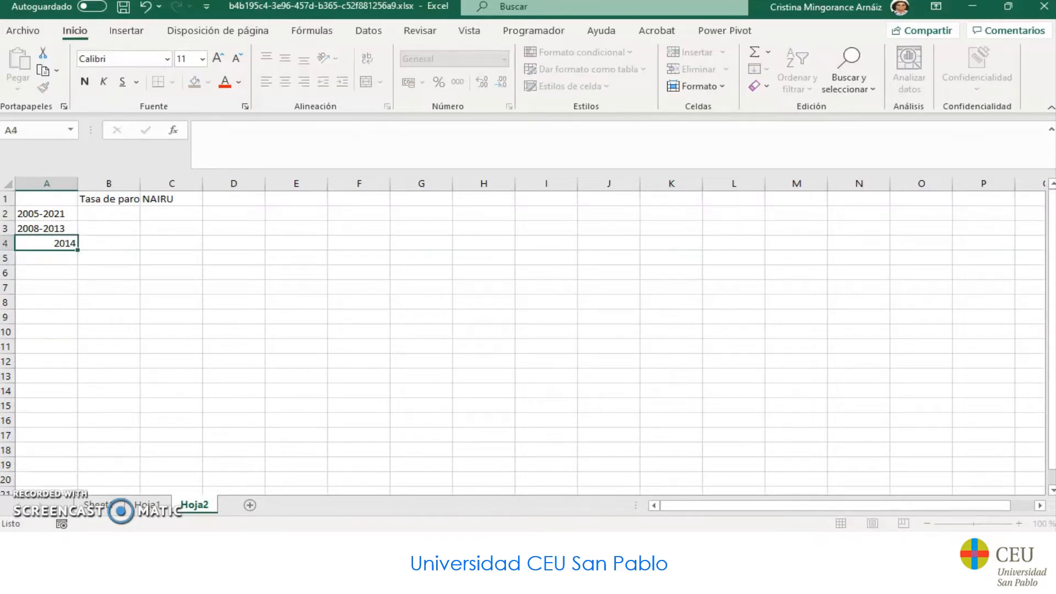
left_click(493, 134)
type("-2021")
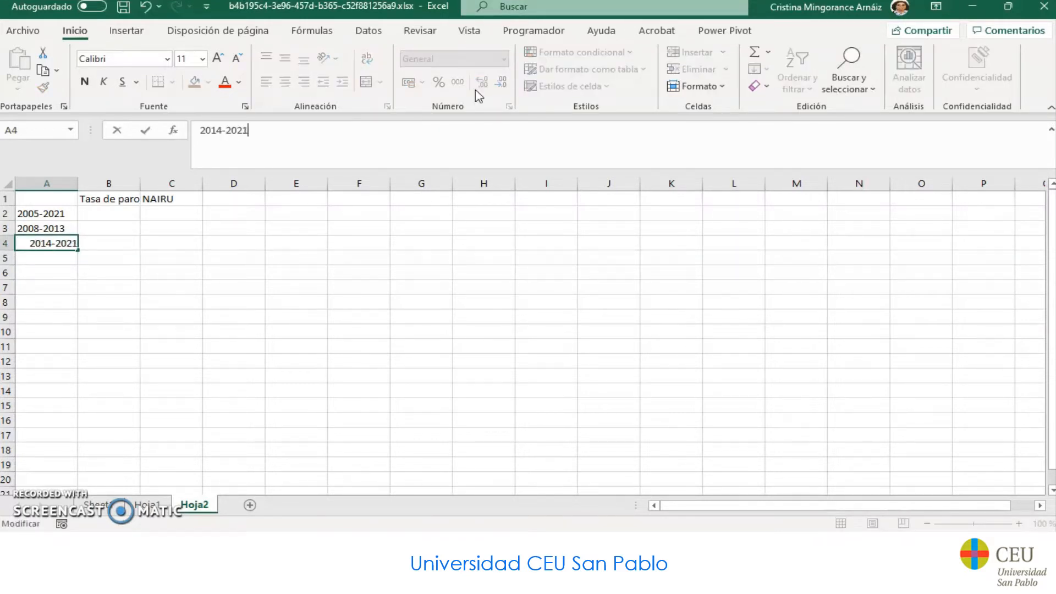
key("Return")
Calculate the 2005-2021 mean unemployment rate in B2 with PROMEDIO over Hoja1!$B$2:$B$18
key("Up")
key("Up")
key("Up")
key("Right")
type("=")
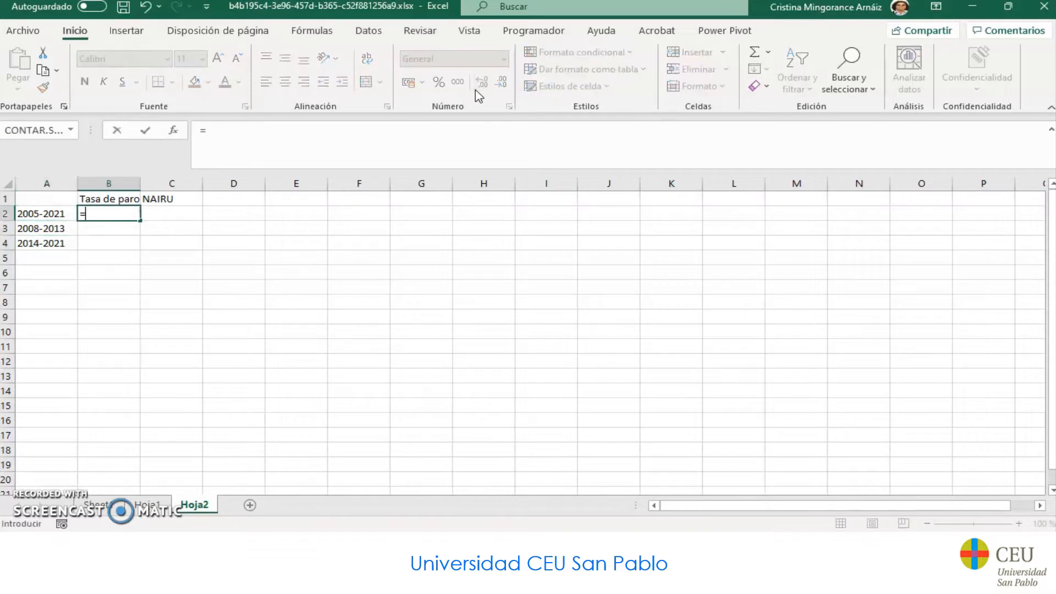
type("promedio(")
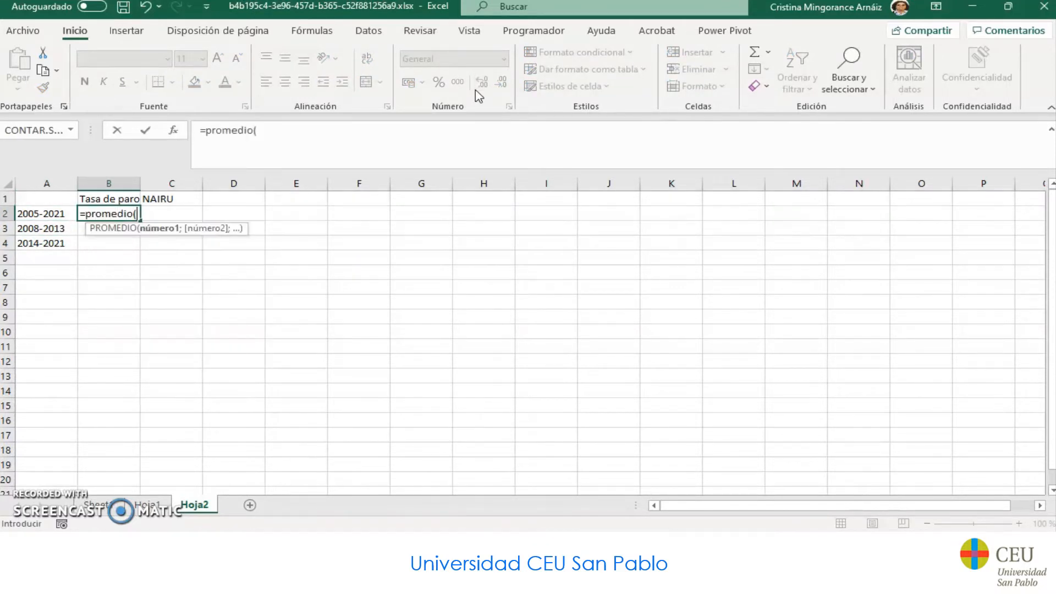
left_click(147, 505)
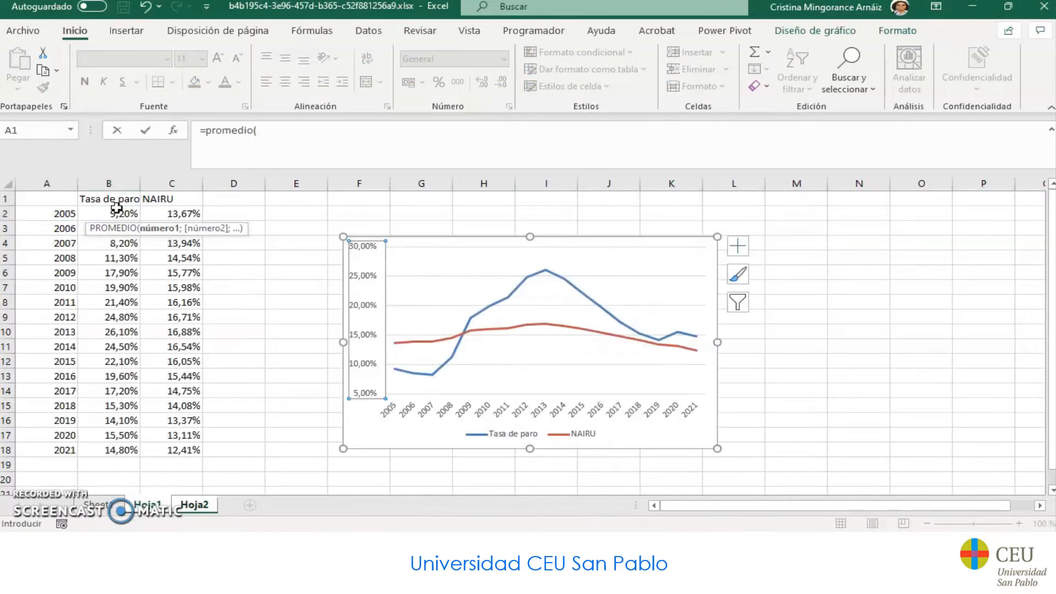
left_click_drag(118, 212, 112, 451)
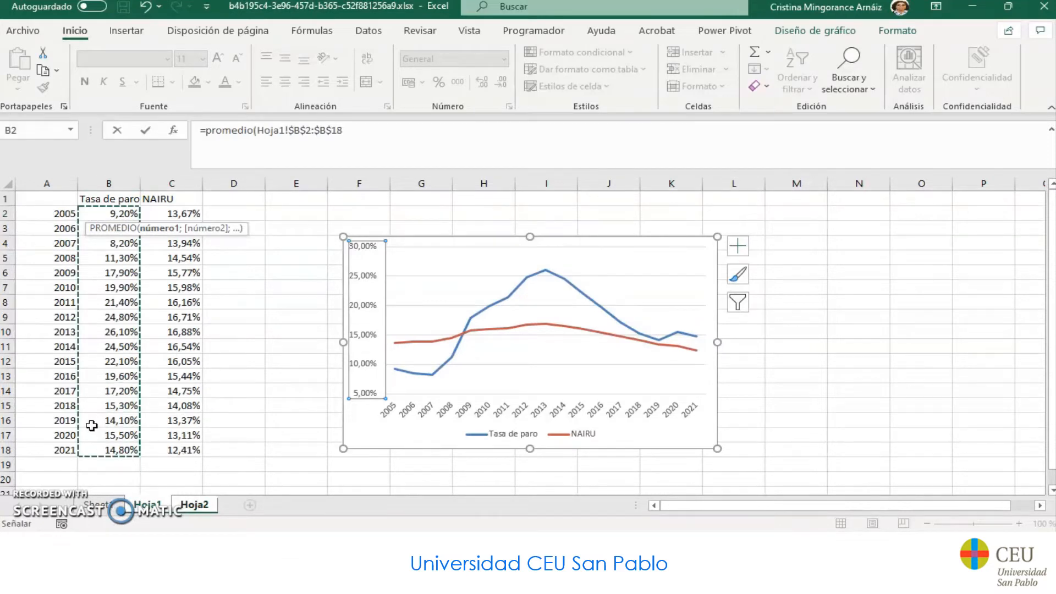
key("Return")
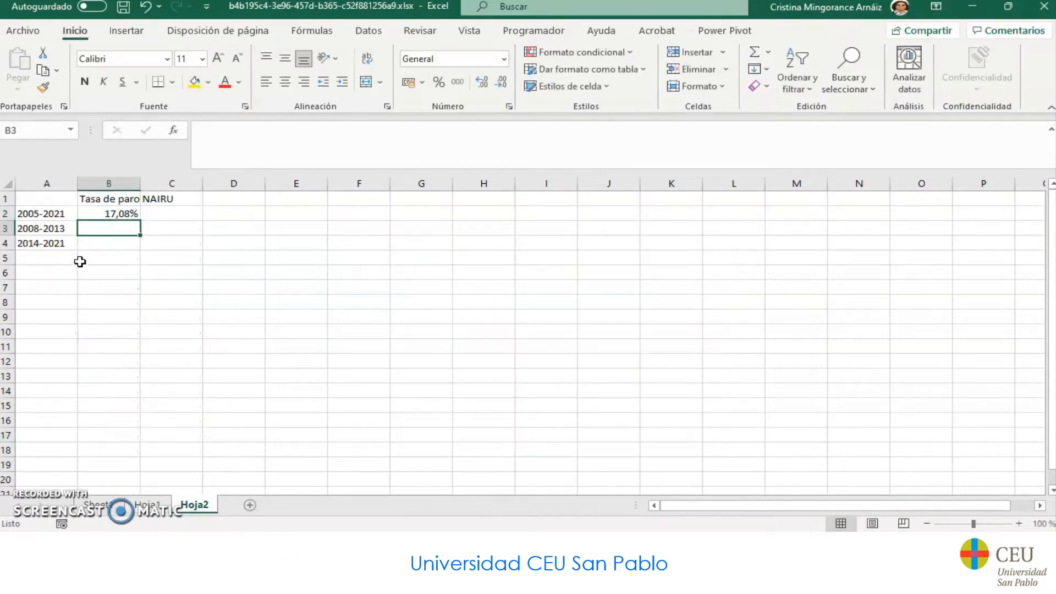
Calculate the 2008-2013 mean unemployment rate in B3 with PROMEDIO over Hoja1!$B$5:$B$10
type("=")
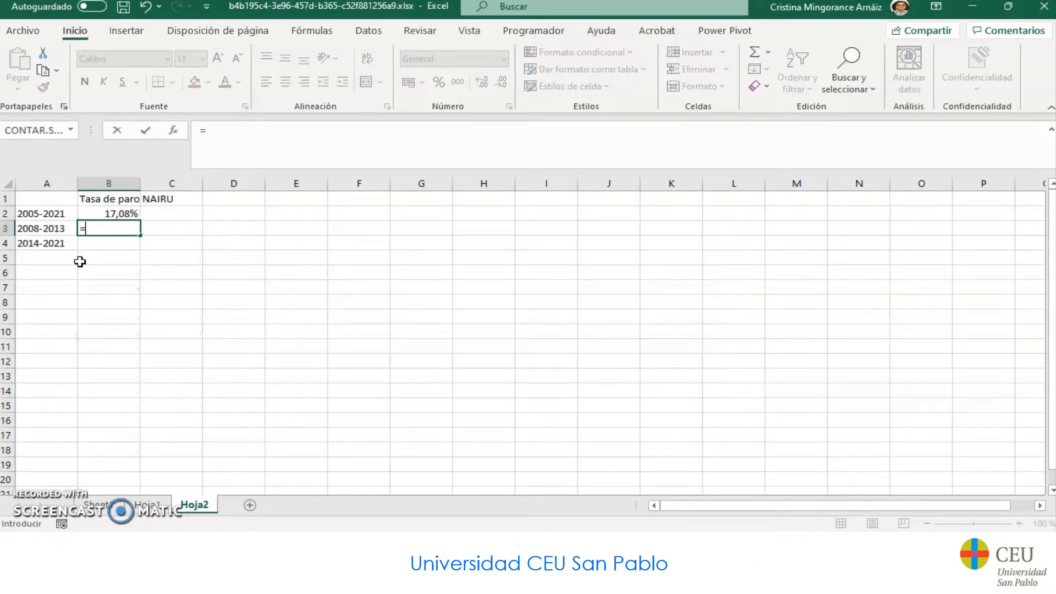
type("promedio")
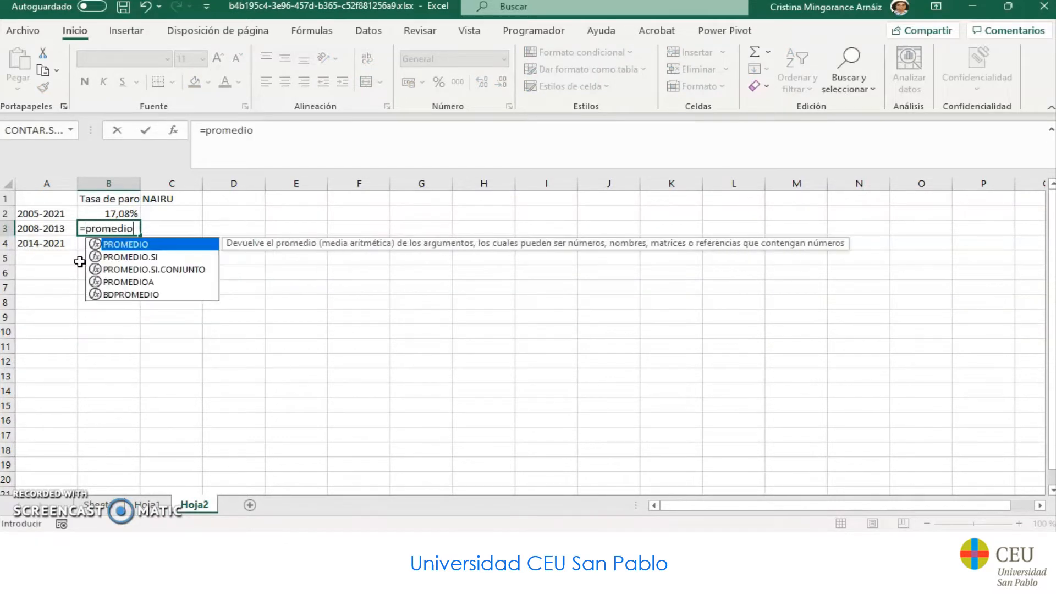
type("(")
left_click(146, 505)
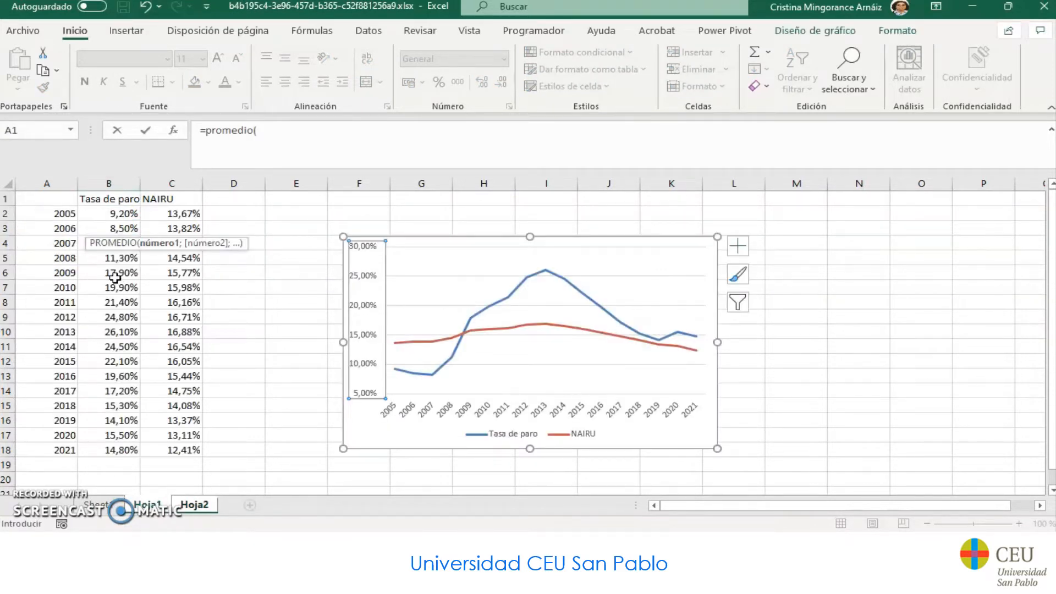
left_click_drag(115, 258, 112, 323)
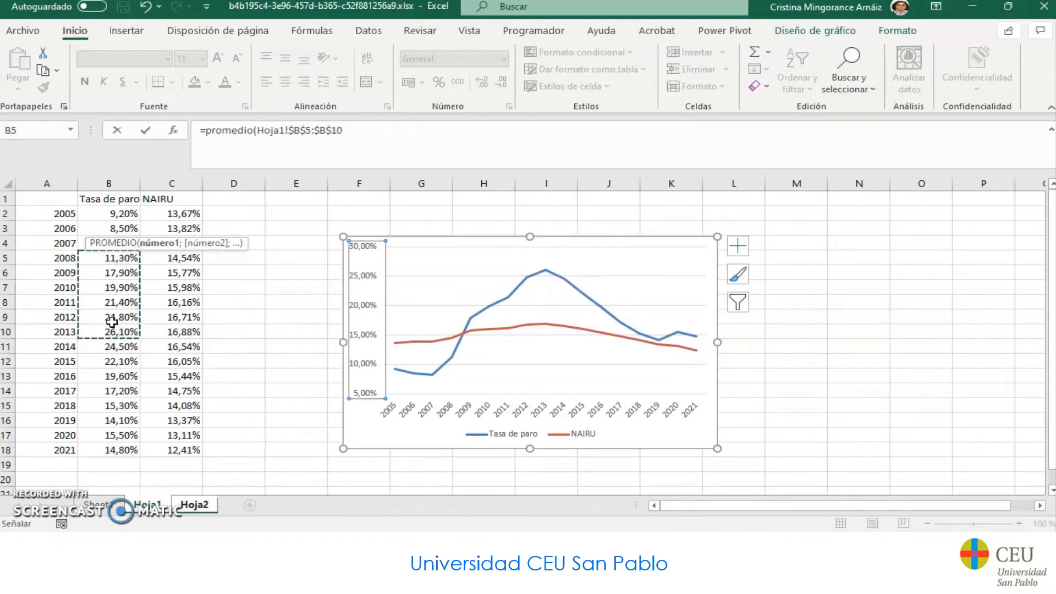
key("Return")
Calculate the 2014-2021 mean unemployment rate in B4 with PROMEDIO over Hoja1!$B$11:$B$18
type("=pr")
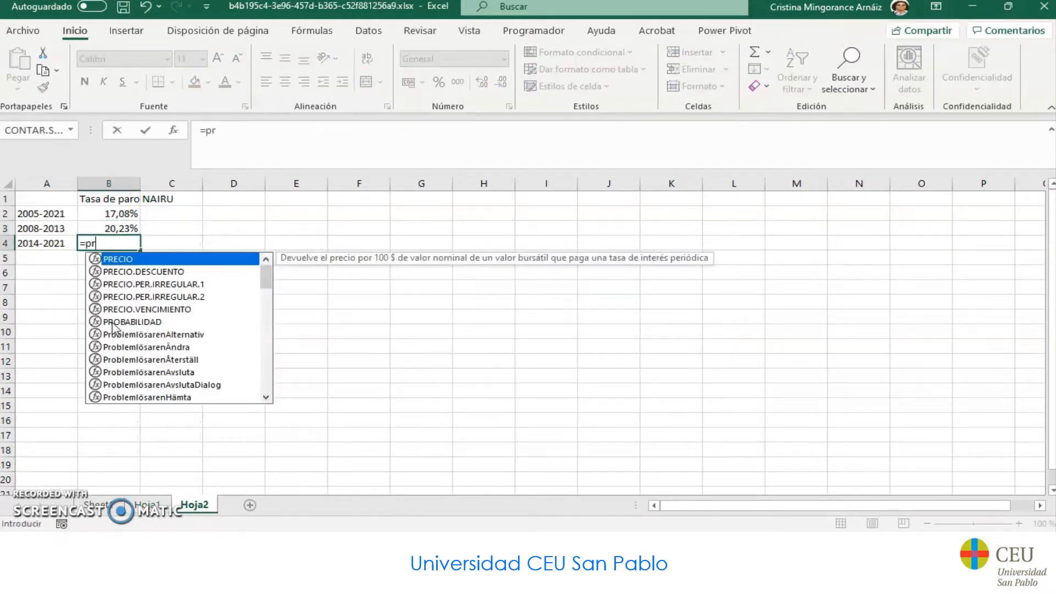
type("omedio(")
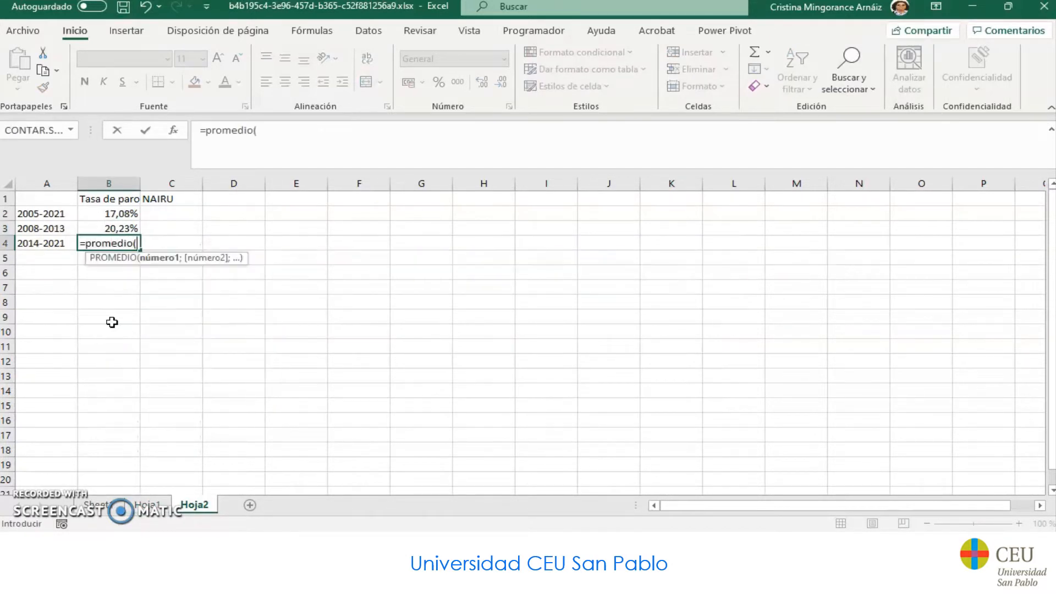
left_click(147, 505)
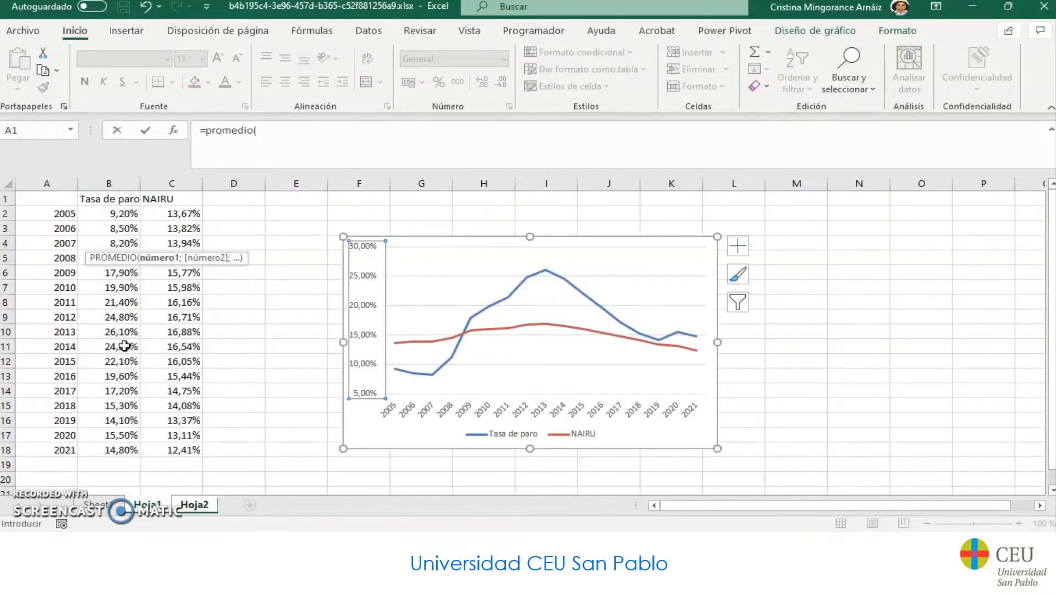
left_click_drag(124, 346, 116, 444)
key("Return")
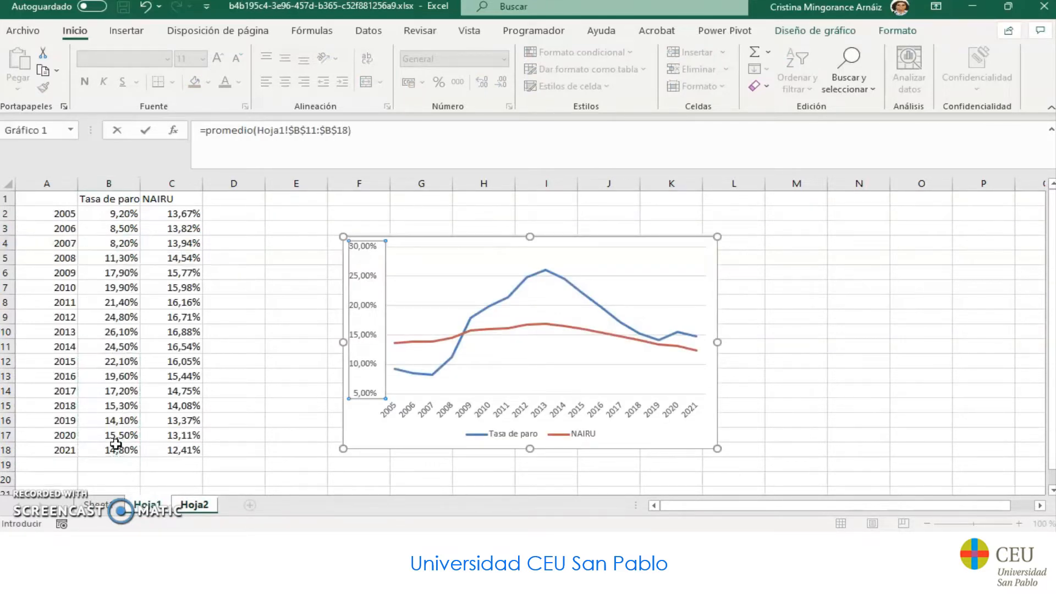
Make the column references in B2's average formula relative, so it averages Hoja1!B$2:B$18
left_click_drag(110, 212, 114, 245)
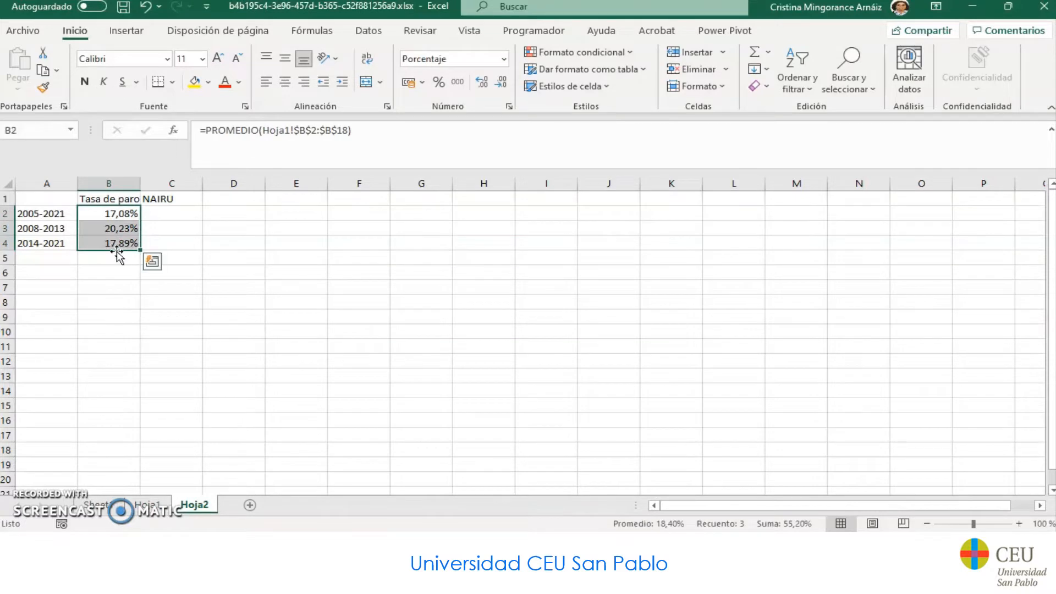
left_click(317, 128)
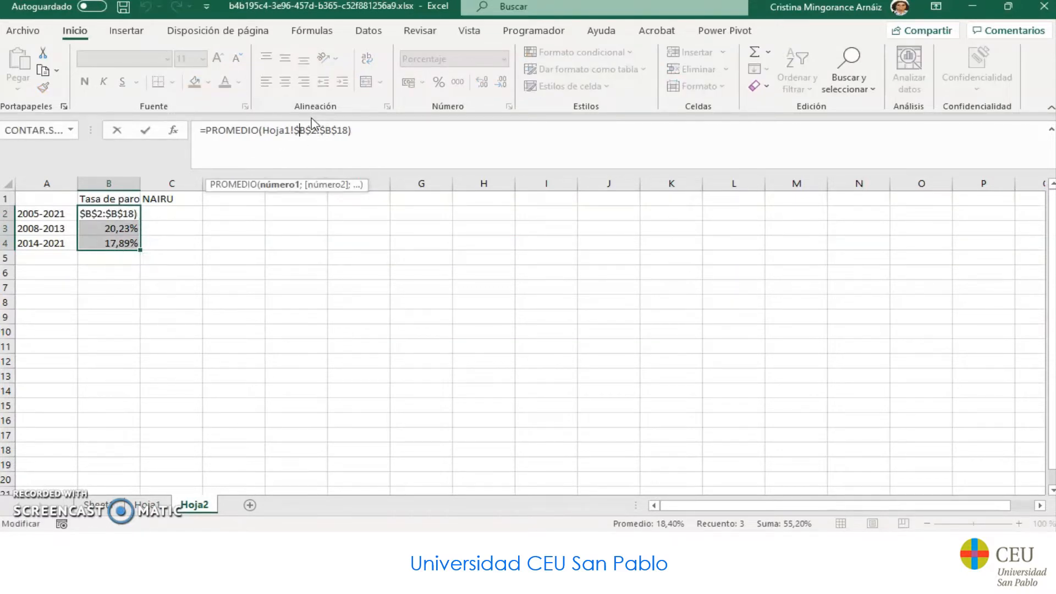
key("BackSpace")
key("Right")
key("Right")
key("Right")
key("BackSpace")
key("Return")
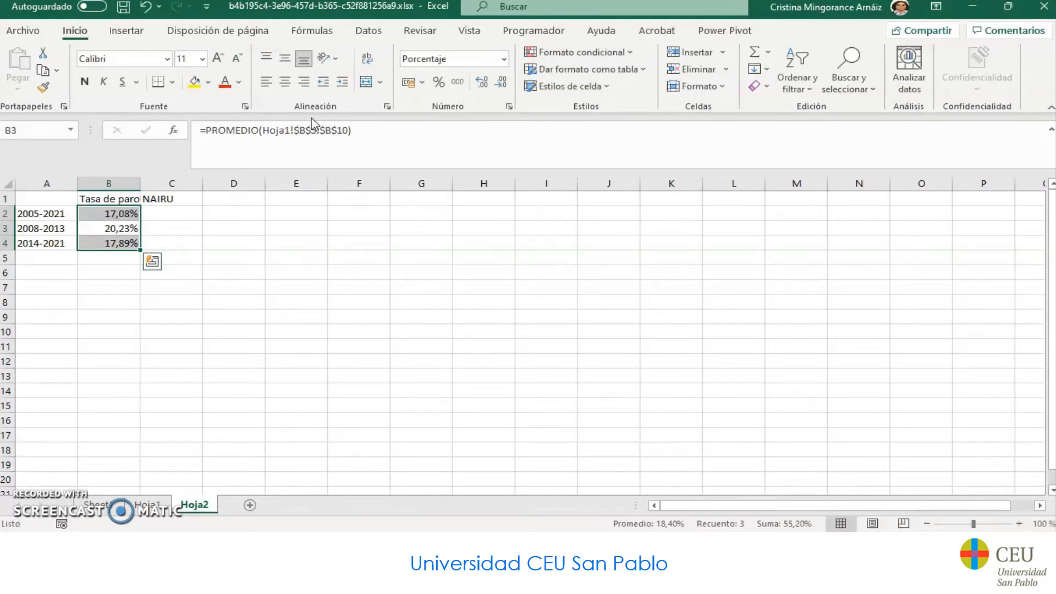
Make the column references relative in the average formulas of B3 (Hoja1!B$5:B$10) and B4 (Hoja1!B$11:B$18)
left_click(300, 129)
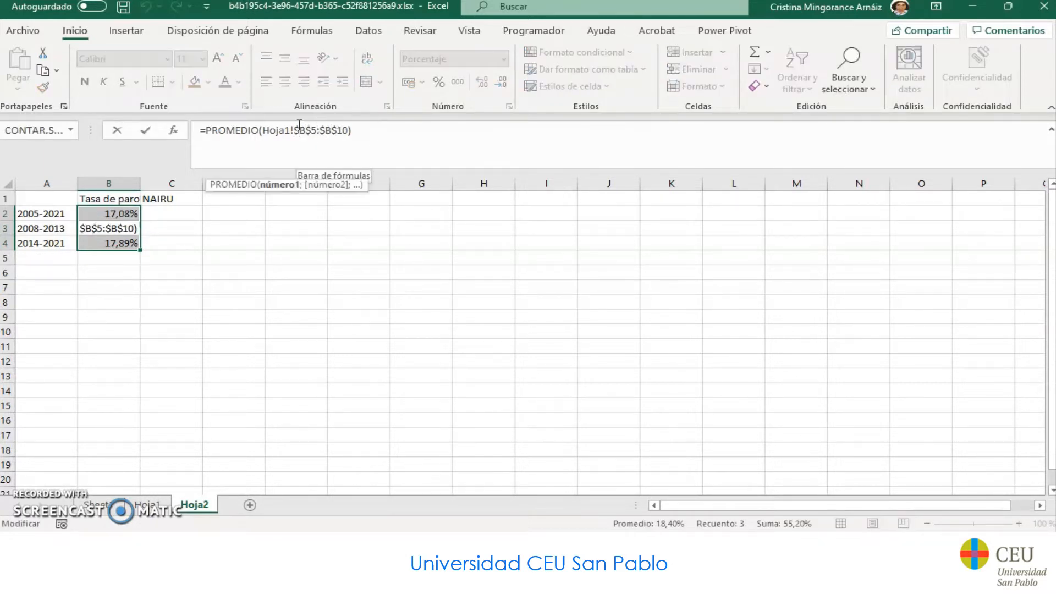
key("BackSpace")
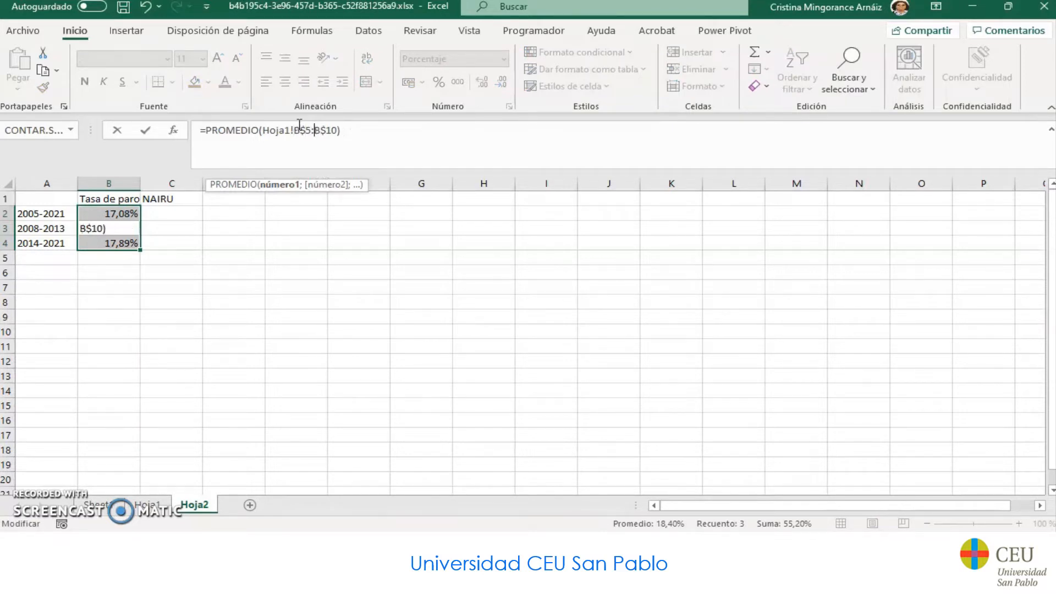
key("Return")
left_click(299, 124)
key("BackSpace")
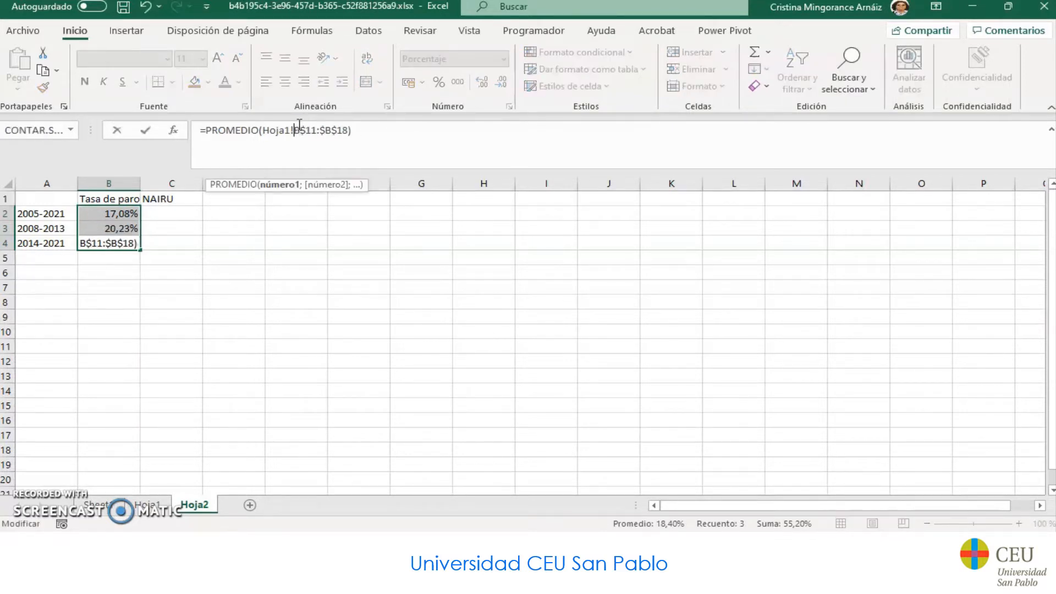
key("BackSpace")
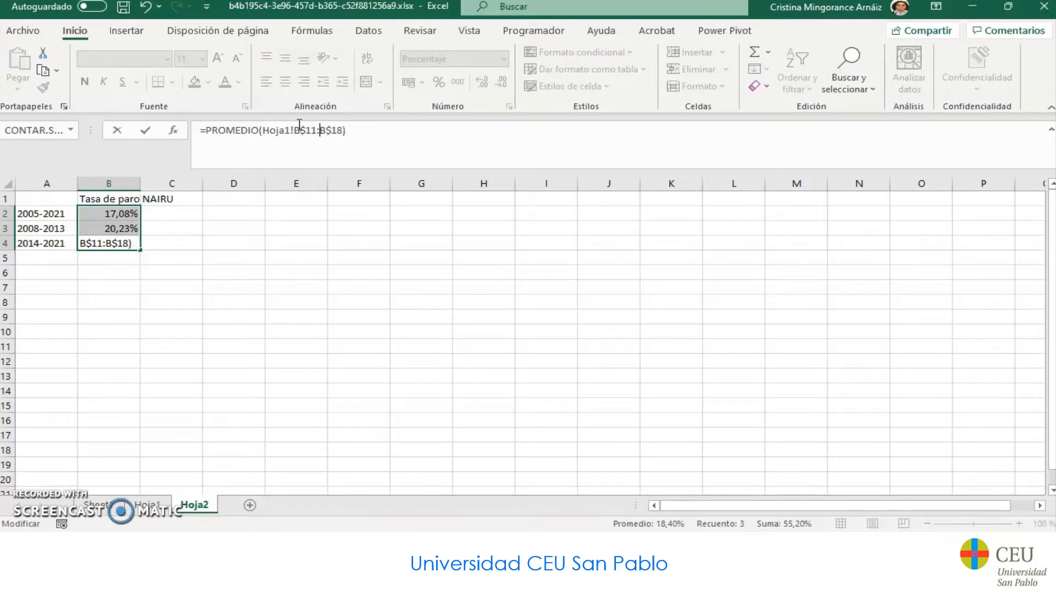
key("Return")
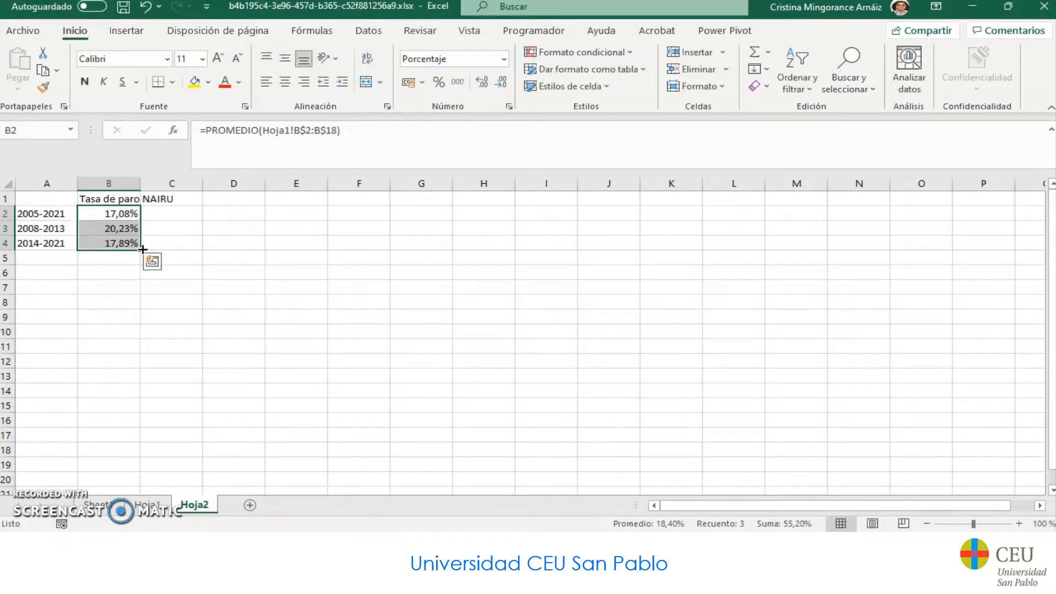
Copy the average formulas from B2:B4 across to the NAIRU column, cells C2 to C4
left_click_drag(143, 250, 193, 250)
left_click(189, 280)
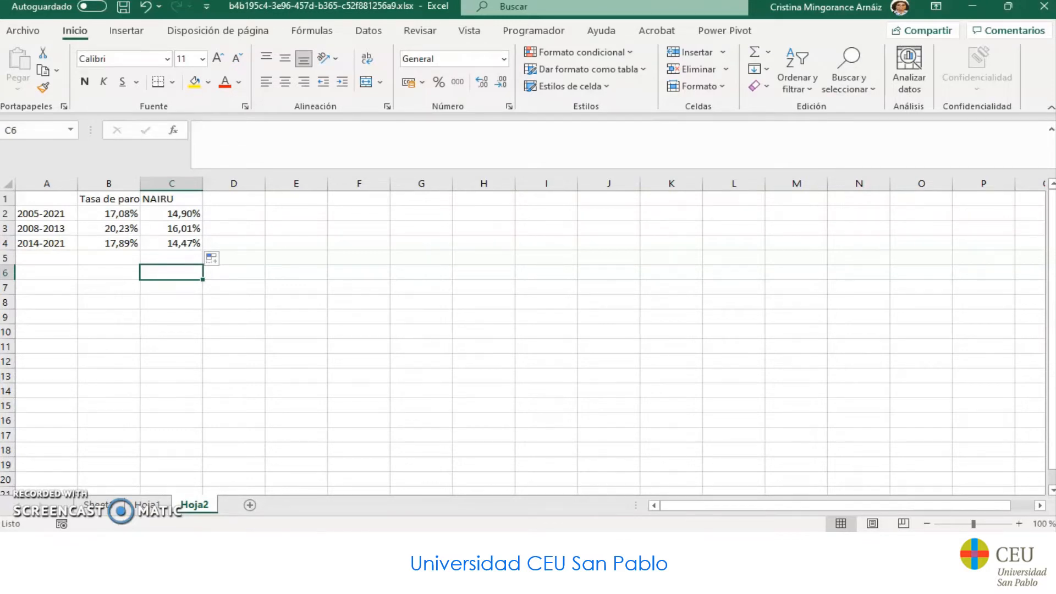
Open Plantilla (cuarta entrega).pptx from File Explorer to review its labour market table, and check question 2 in informe del pais.pdf
key("alt+Tab")
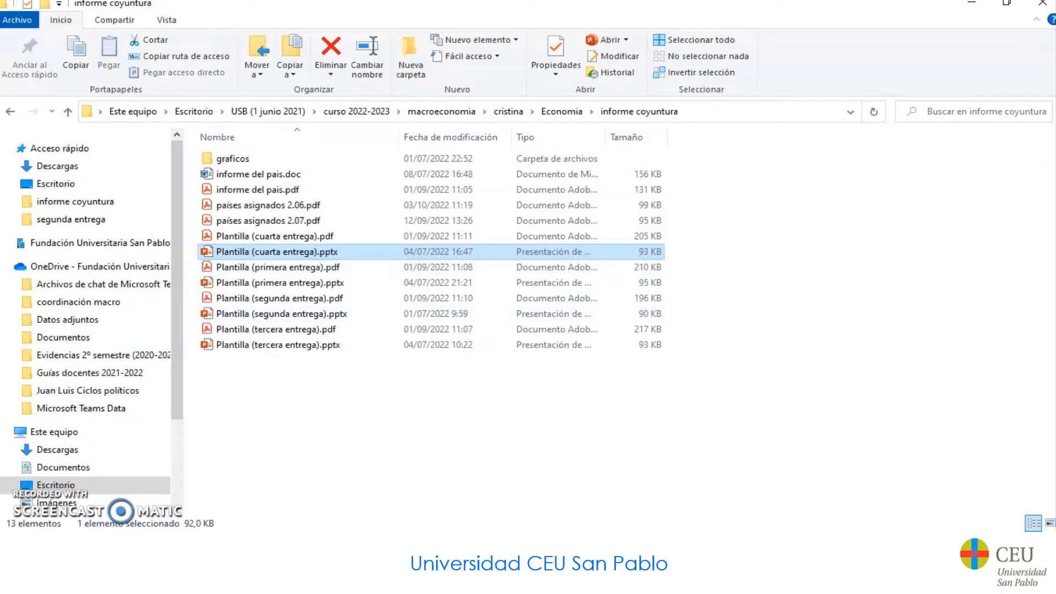
key("Return")
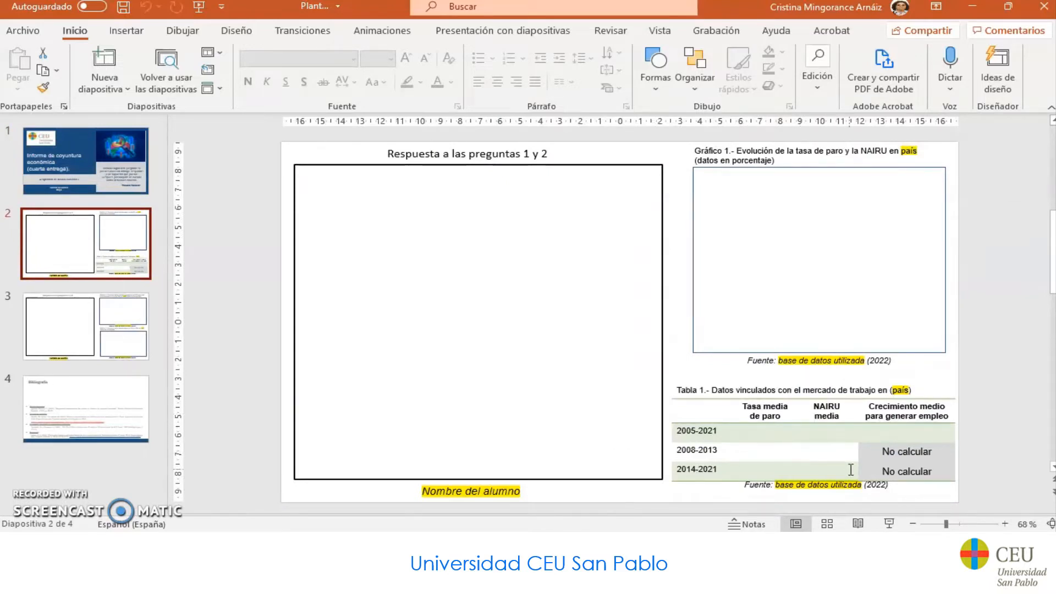
key("alt+Tab")
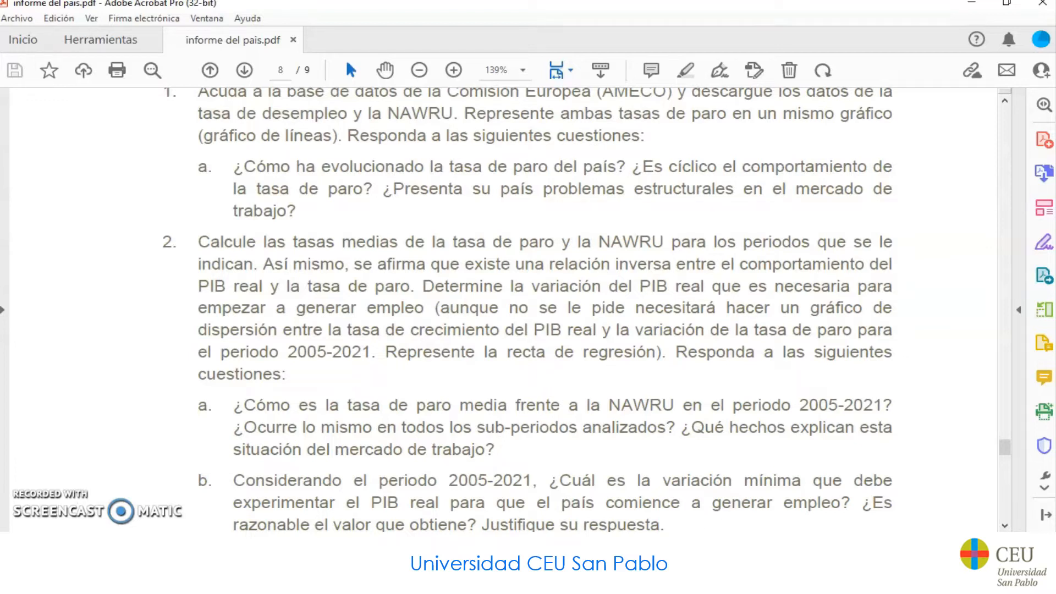
Switch to the browser, search for "oecd statistics" in a new tab and open the OECD.Stat site
mouse_move(627, 544)
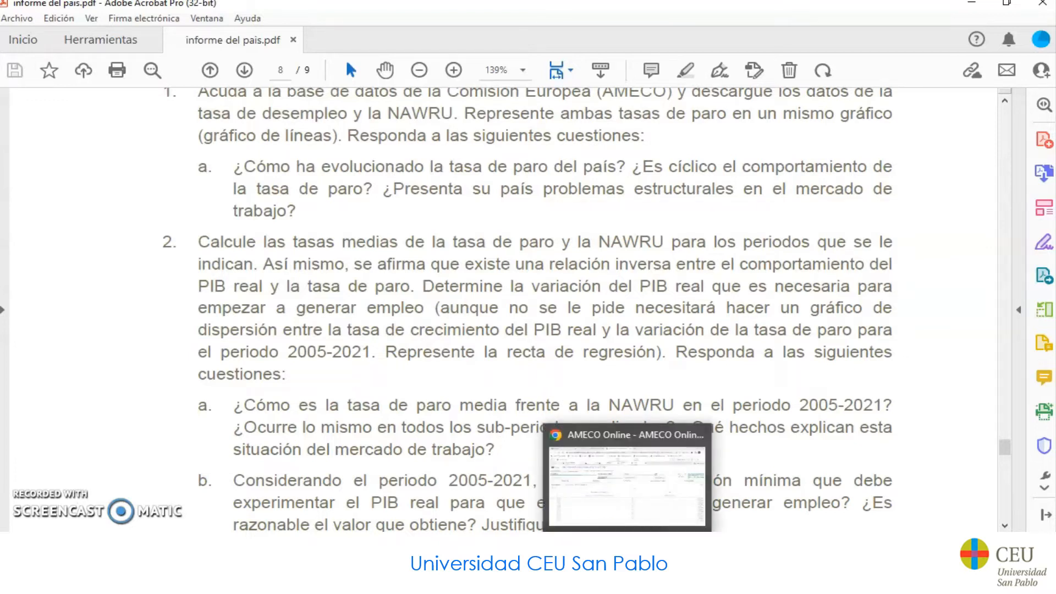
left_click(627, 487)
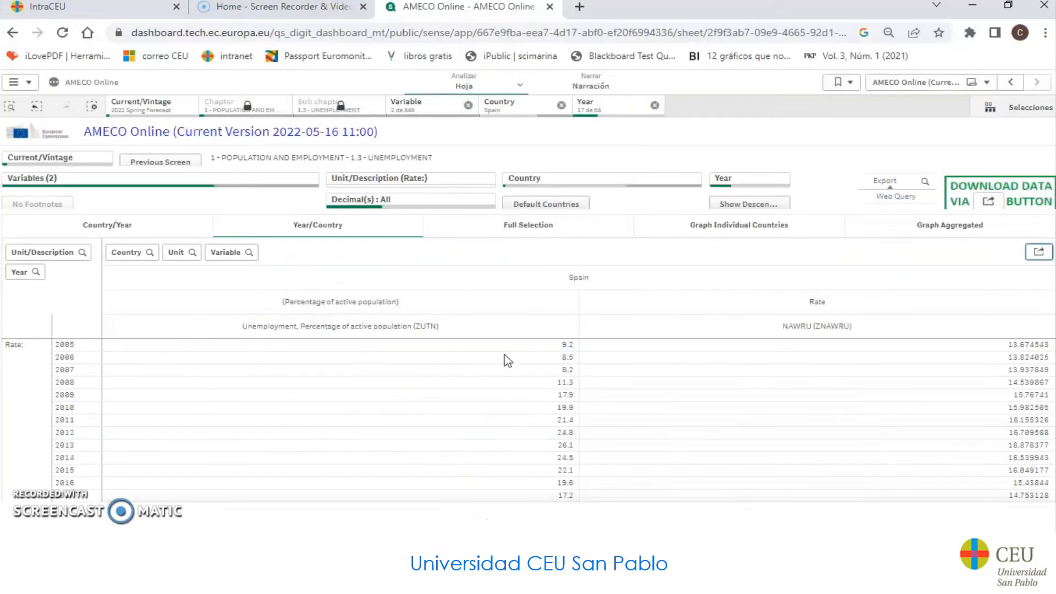
left_click(580, 7)
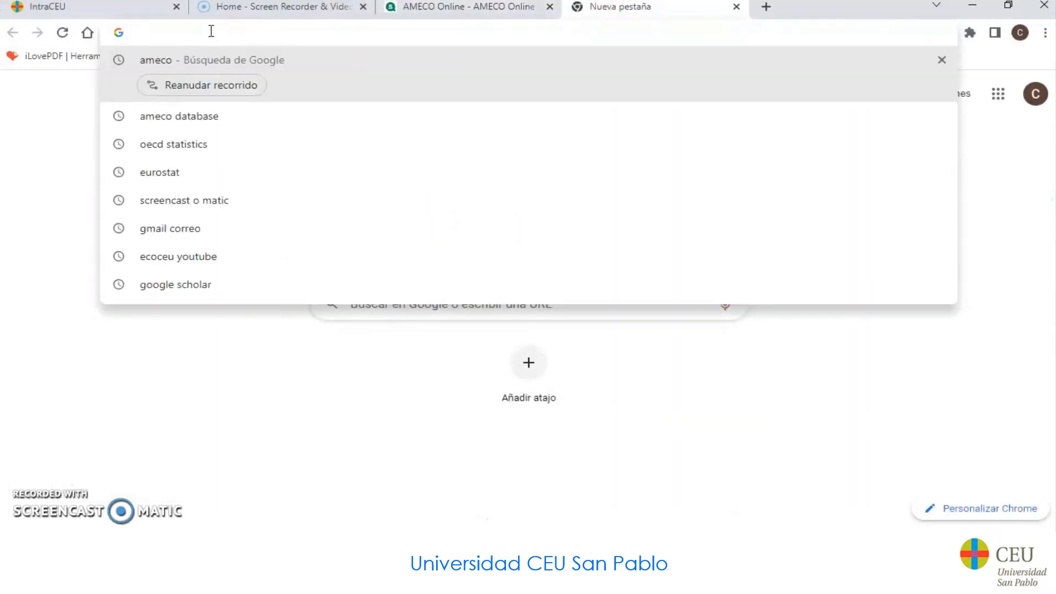
type("oecd statistics")
key("Return")
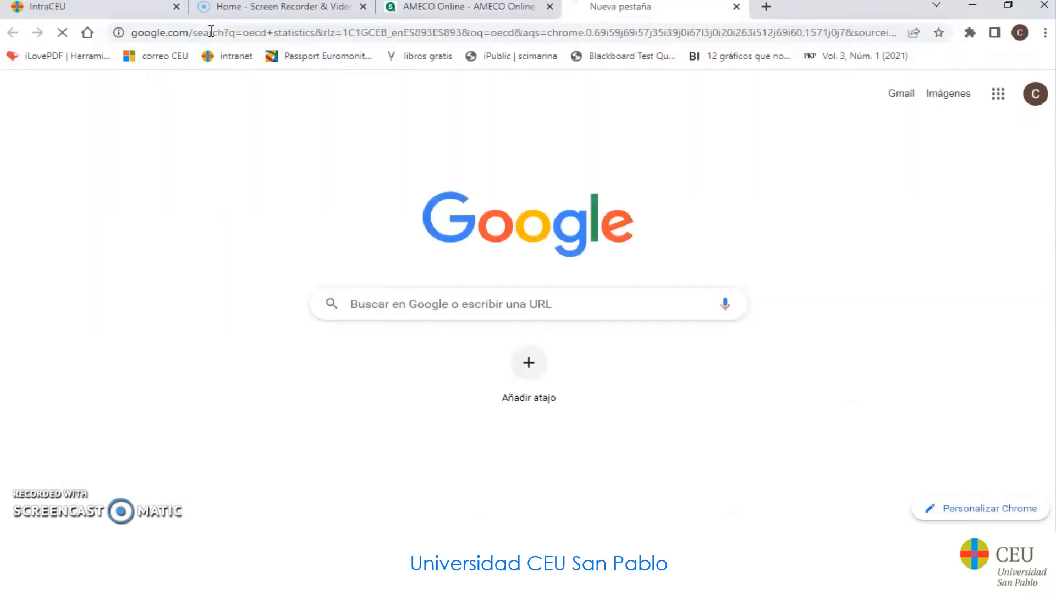
left_click(210, 208)
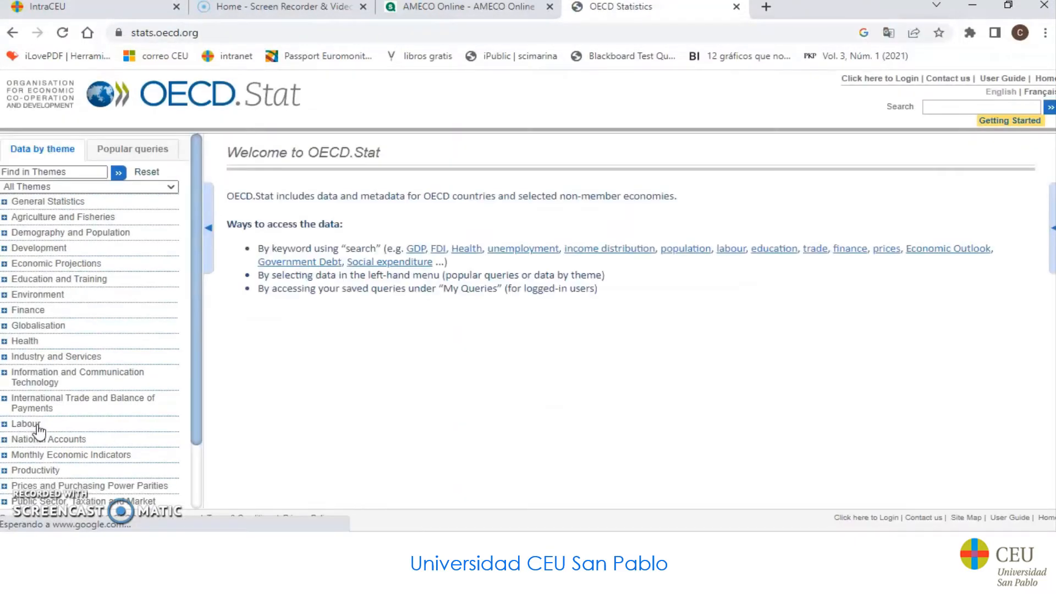
Open the dataset "1. Gross domestic product (GDP)" from the Main Aggregates of the Annual National Accounts
scroll(44, 424, "down", 1)
left_click(55, 368)
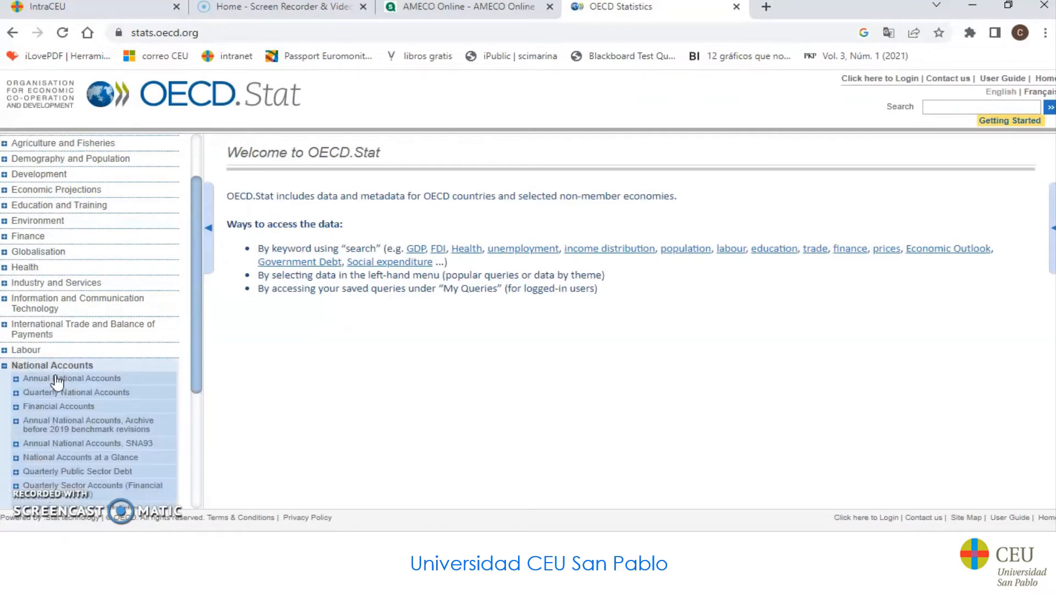
left_click(55, 378)
left_click(58, 390)
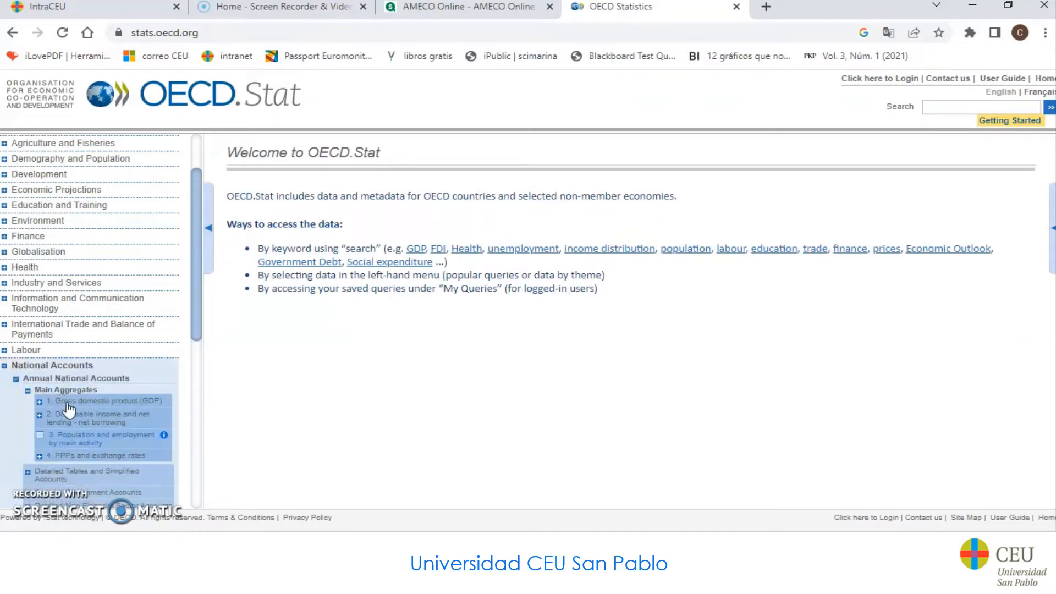
left_click(72, 401)
left_click(77, 413)
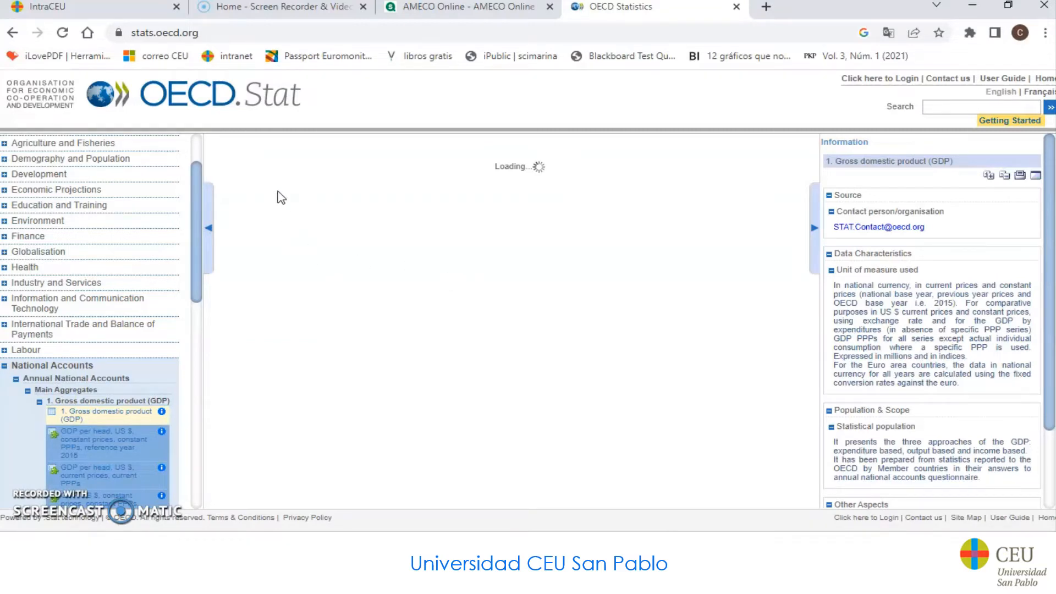
Open the country selection for customising the GDP dataset
left_click(258, 171)
mouse_move(275, 188)
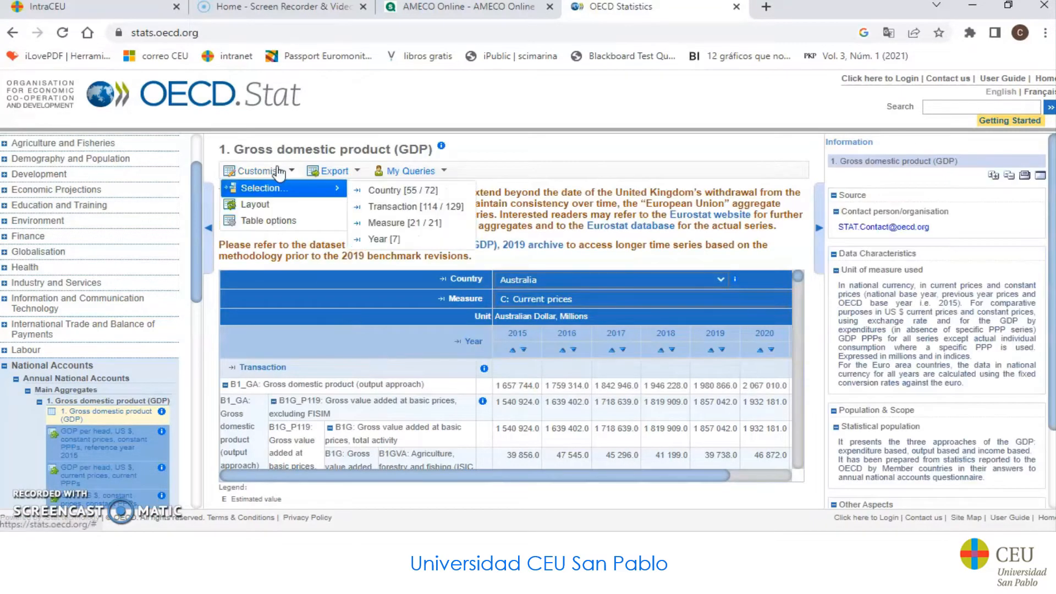
left_click(384, 190)
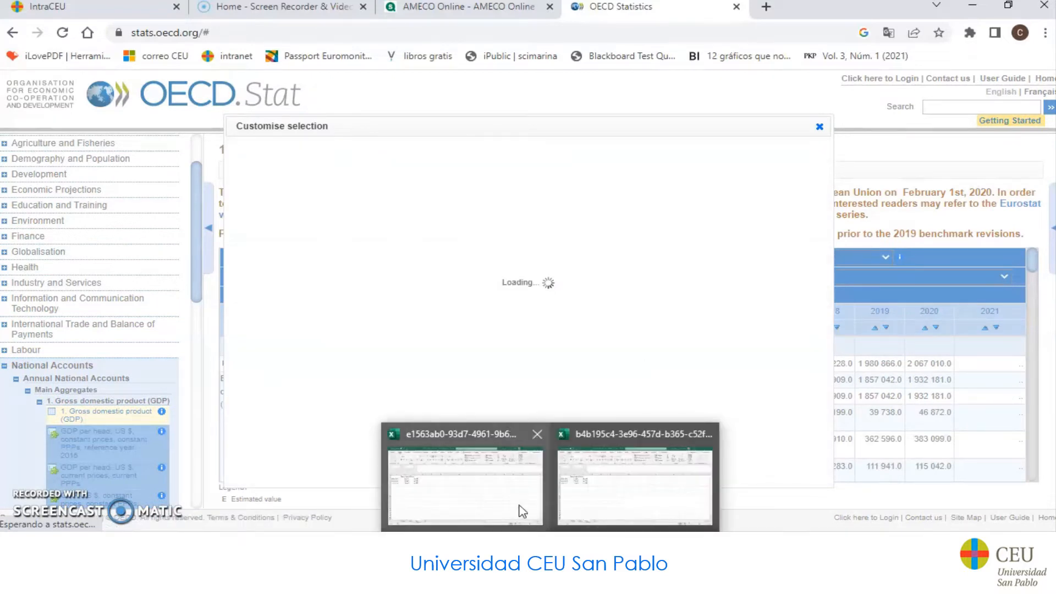
Switch to the Spain workbook in Excel, add a new sheet and enter the headings Tasa de paro in B1 and PIB real in C1
left_click(561, 496)
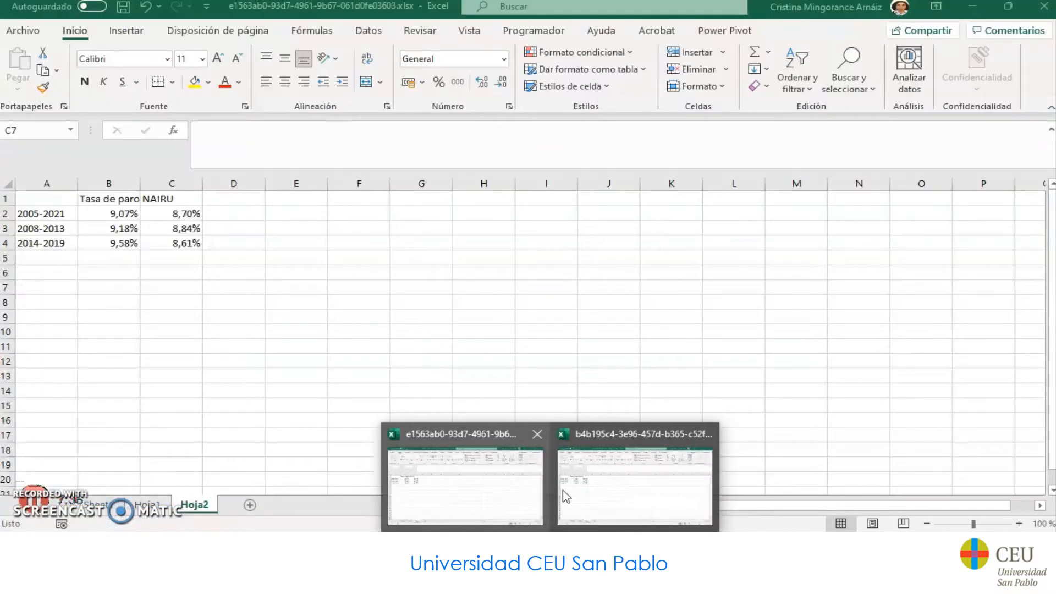
left_click(249, 506)
left_click(130, 196)
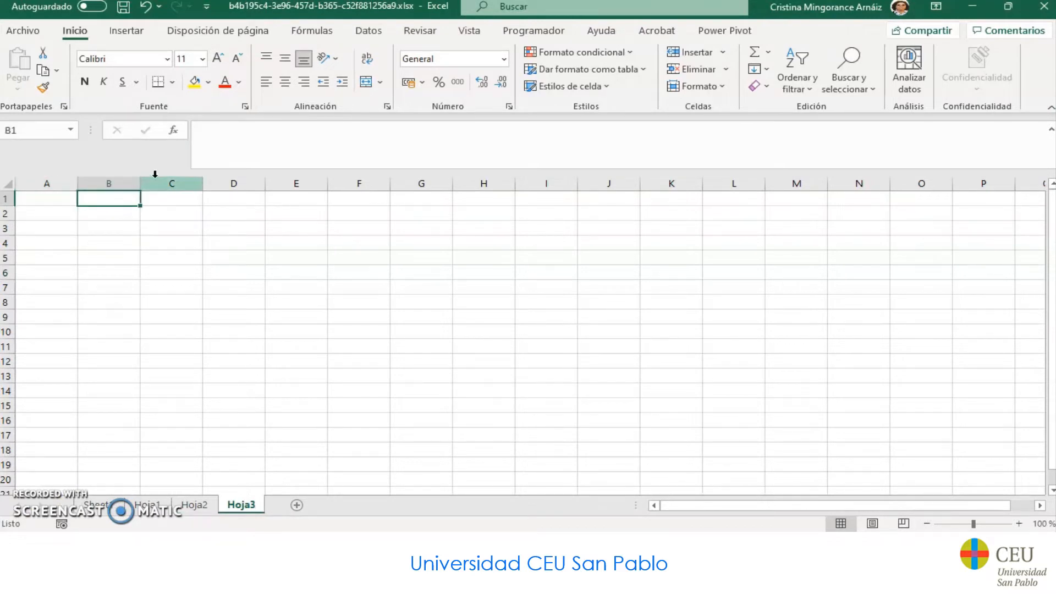
type("Tasa")
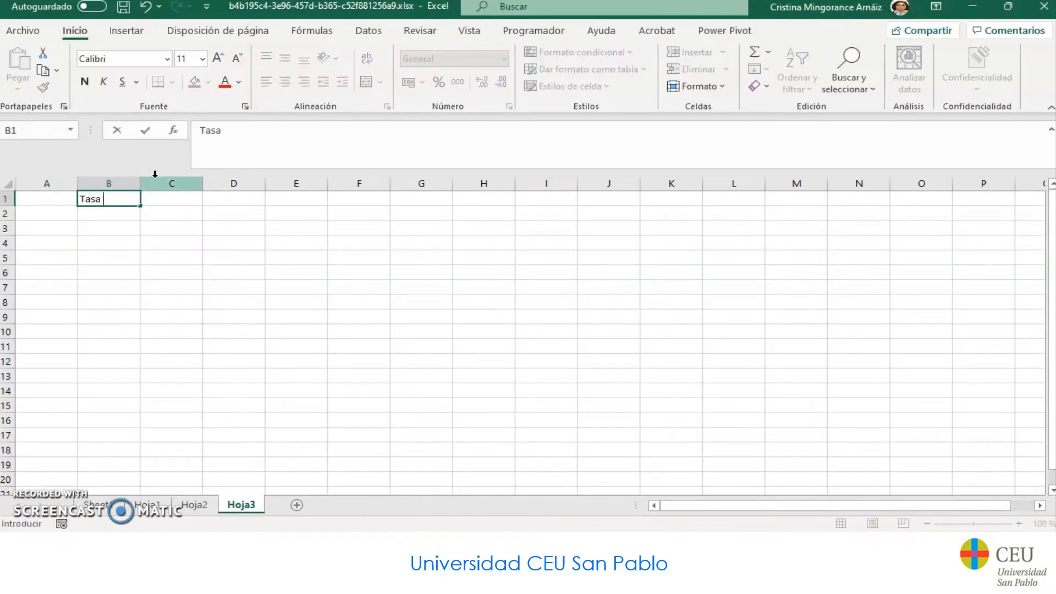
type(" de paro")
key("Tab")
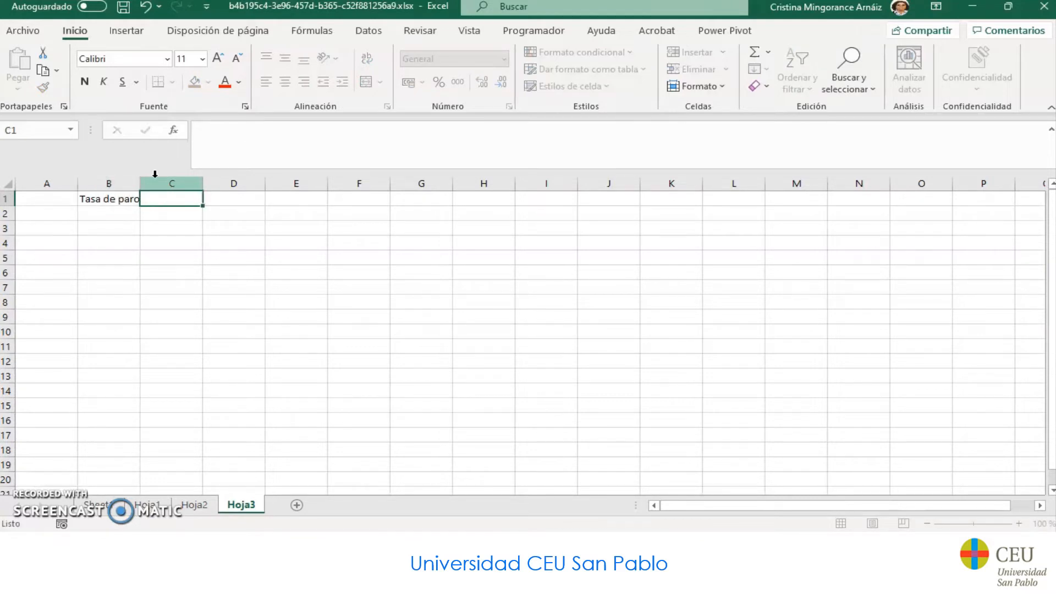
type("PIB rea")
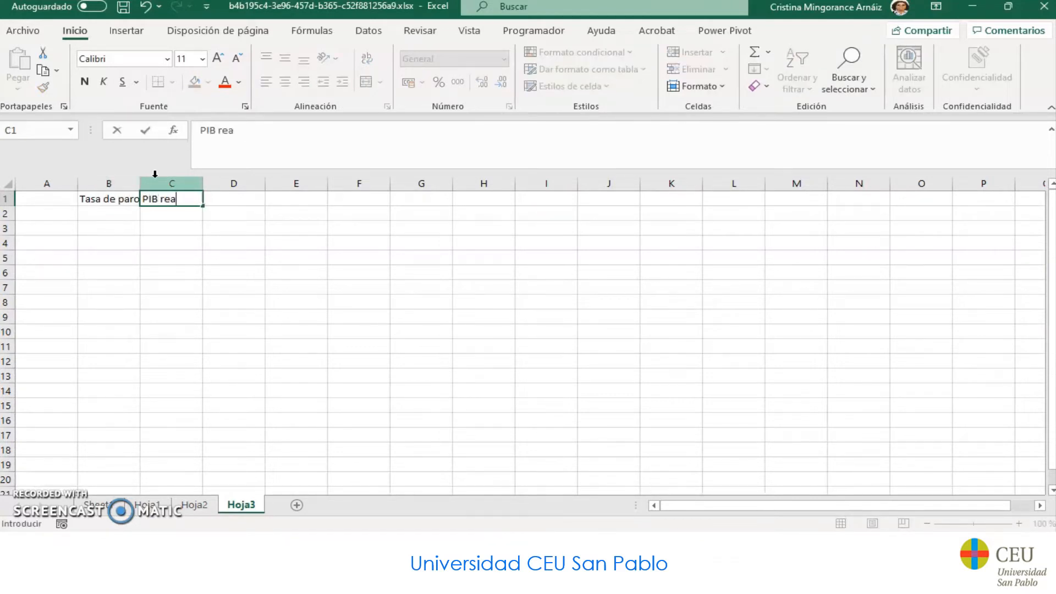
key("Return")
Fill A2 to A19 with the years 2004 to 2021, using 2004 in A2 and =A2+1 copied down from A3
key("Left")
key("Left")
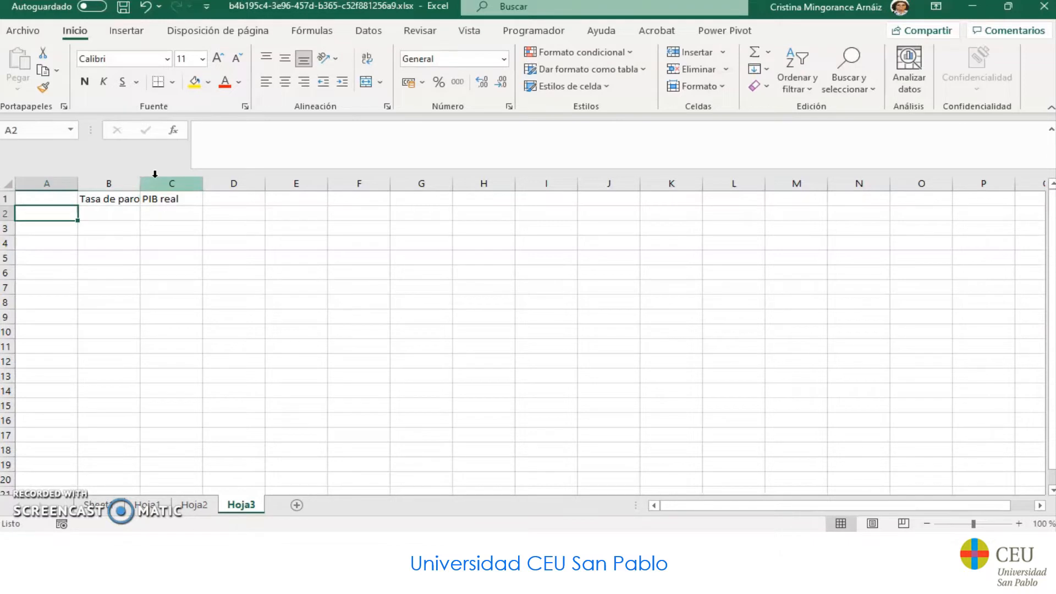
type("2004")
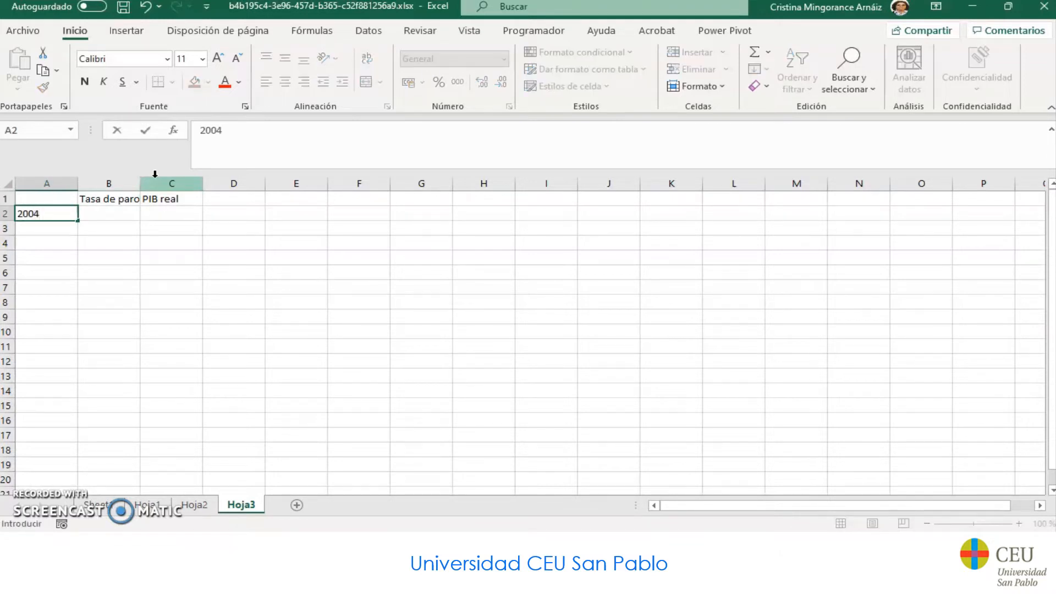
key("Return")
type("=")
key("Up")
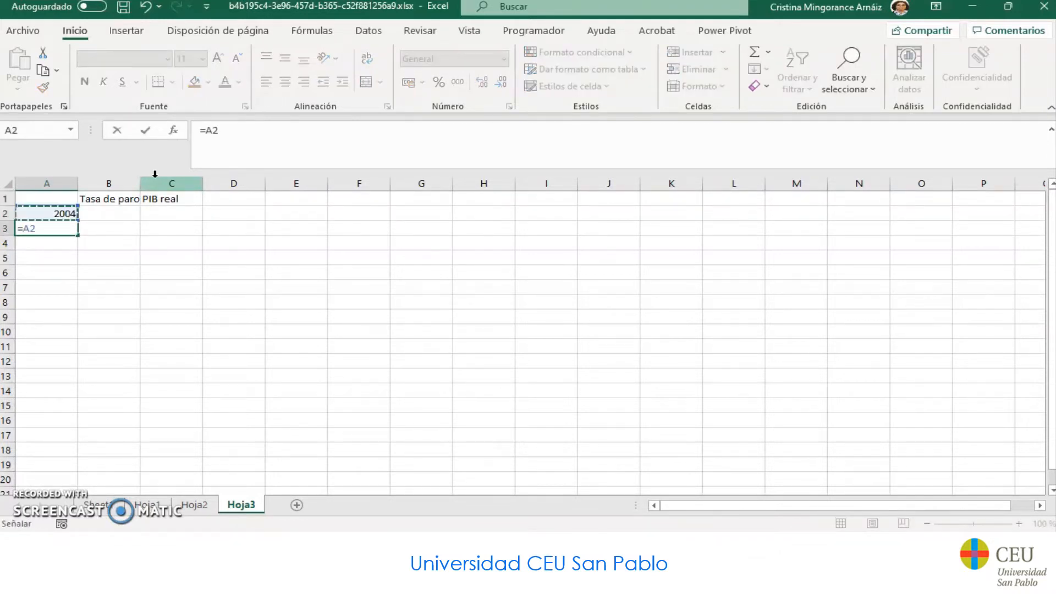
type("+1")
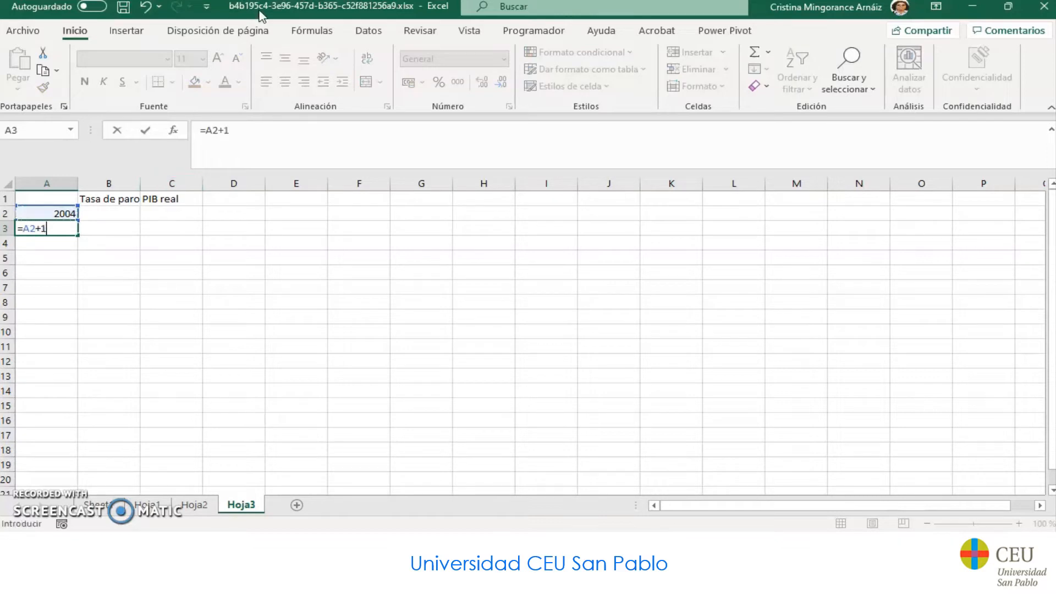
key("Return")
left_click(67, 230)
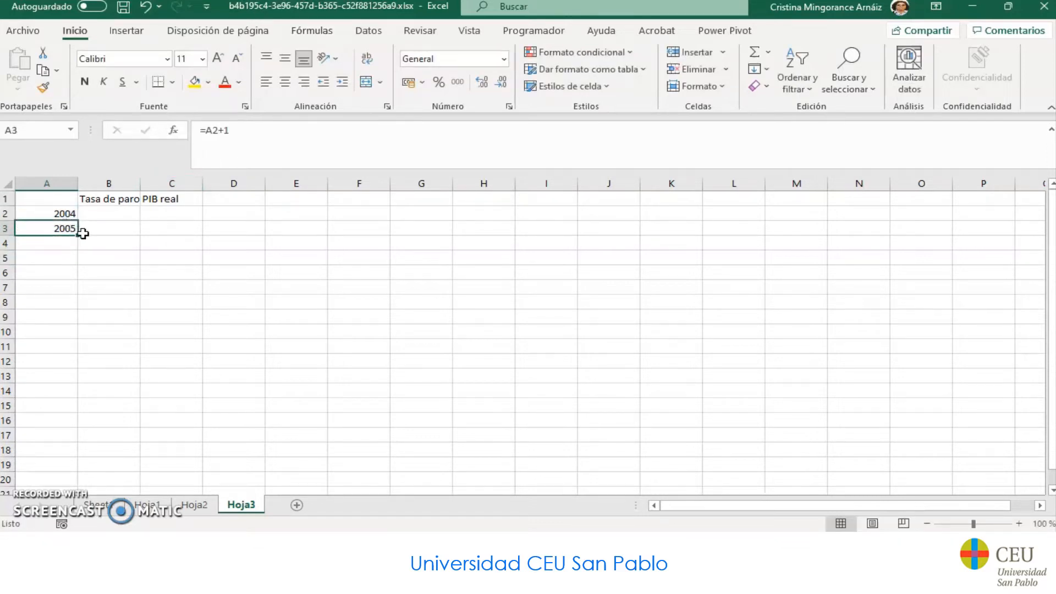
left_click_drag(83, 234, 78, 472)
left_click(129, 214)
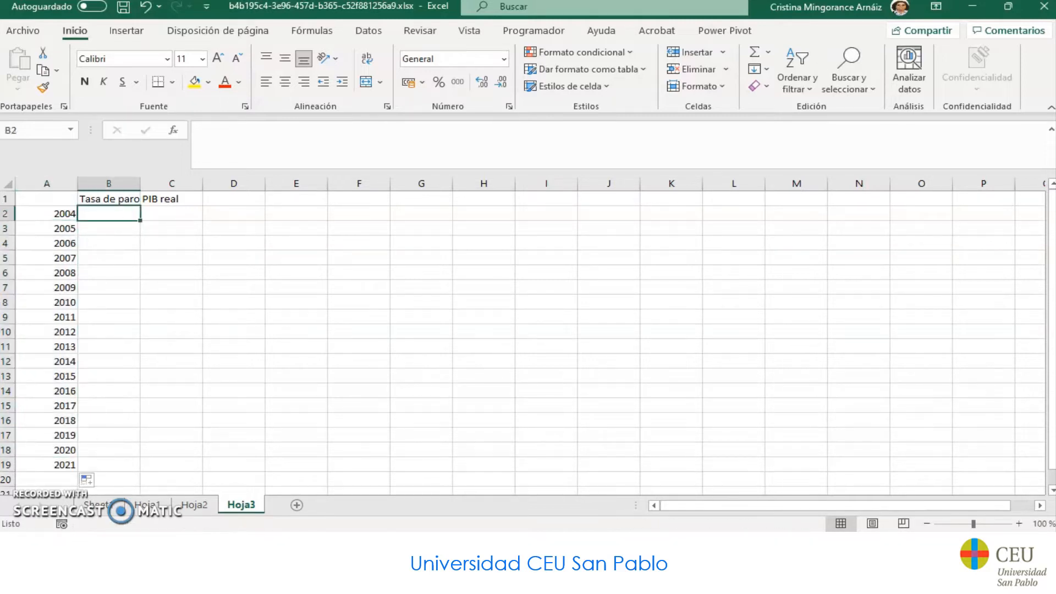
Switch to the OECD page in Chrome, clear the country selection and select only Spain
left_click(550, 543)
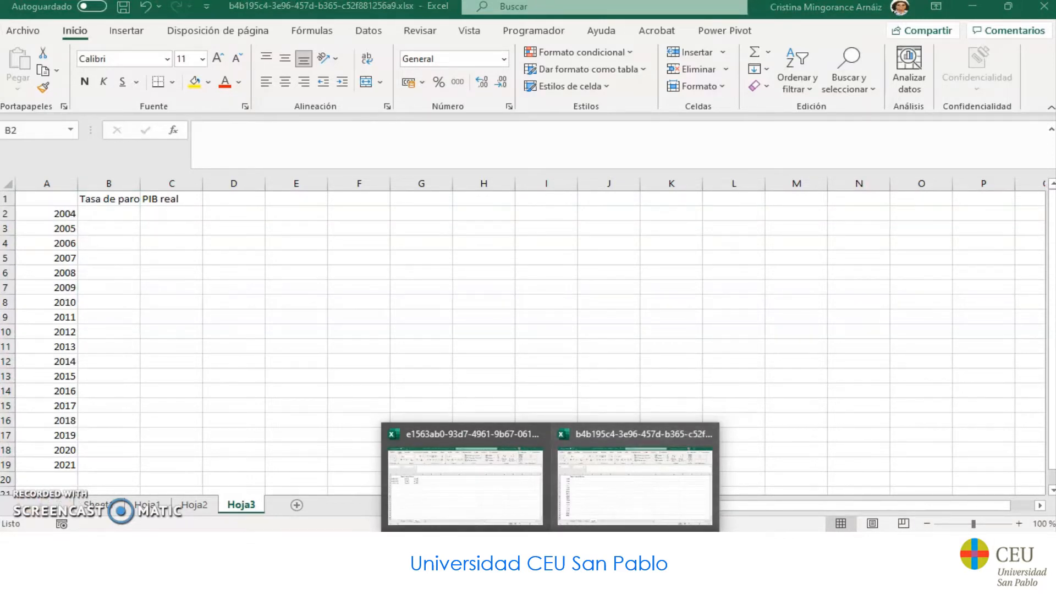
left_click(523, 543)
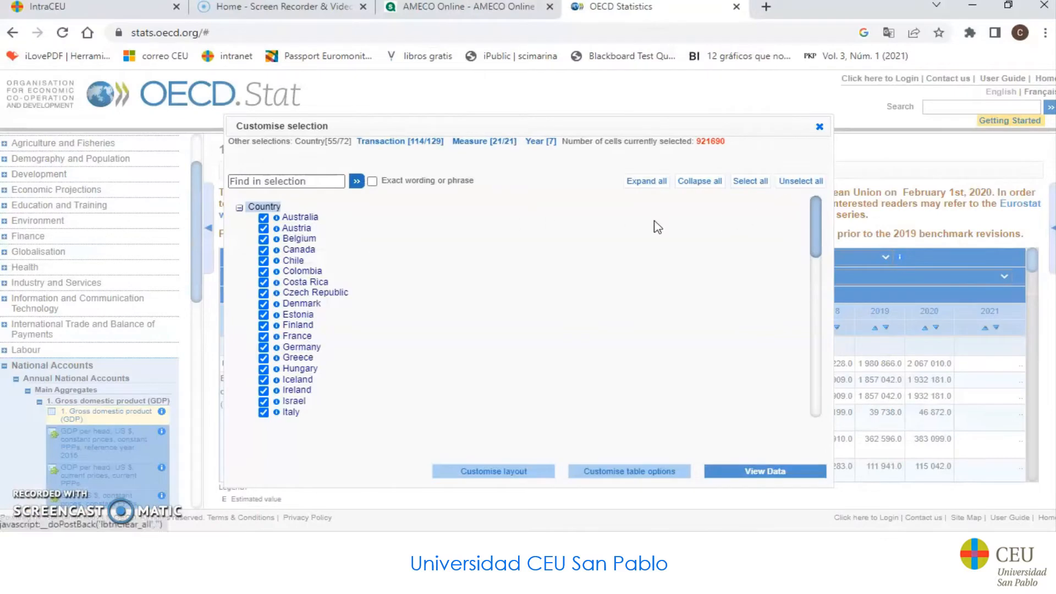
left_click(283, 377)
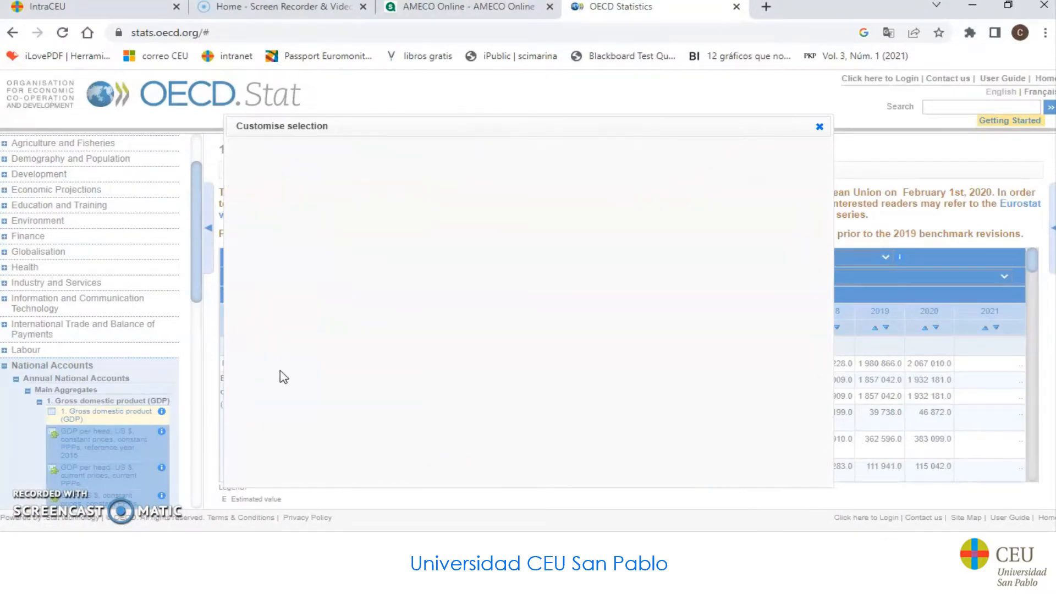
scroll(291, 404, "down", 3)
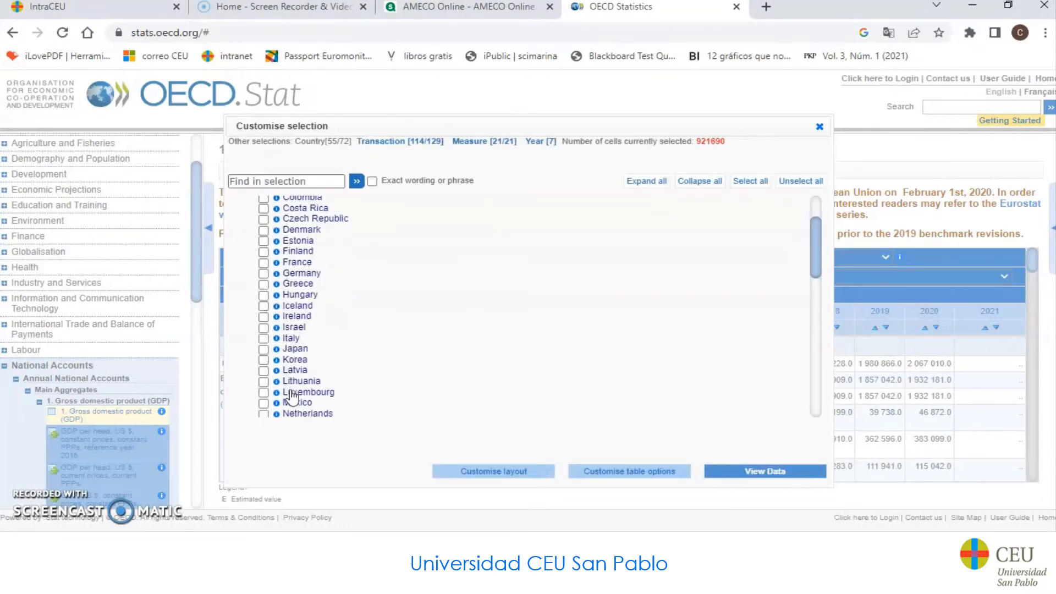
scroll(292, 403, "down", 2)
left_click(263, 342)
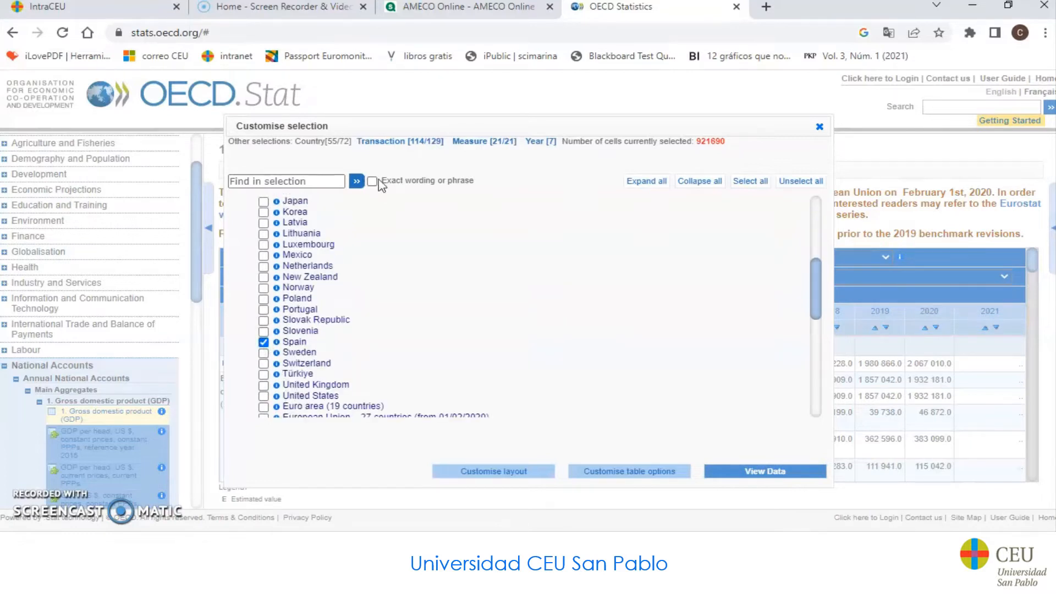
Restrict the transaction to B1_GE - Gross domestic product (expenditure approach) and the measure to V - Constant prices, national base year
left_click(396, 145)
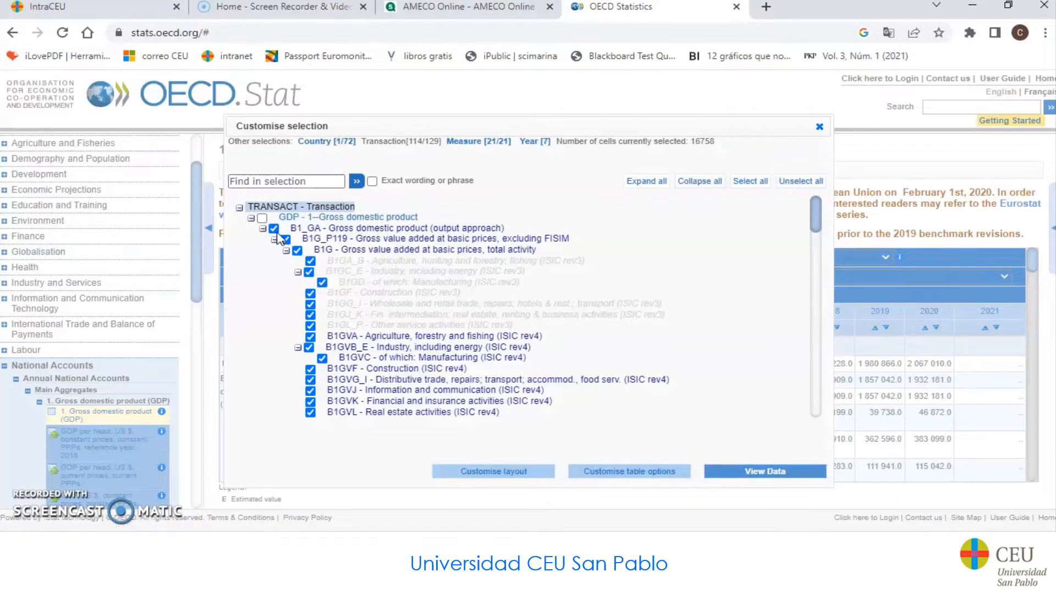
left_click(263, 230)
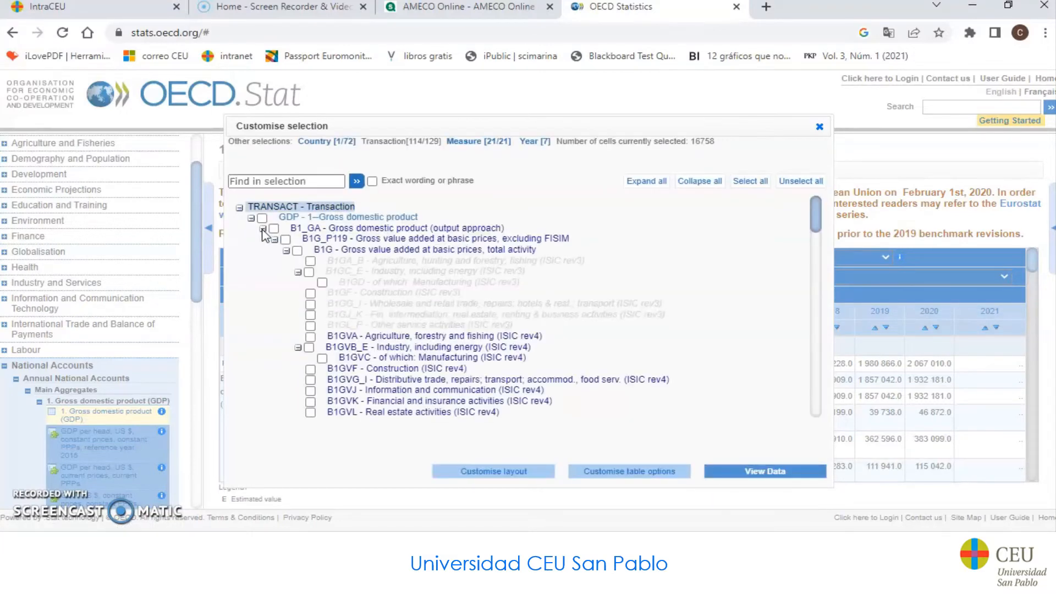
left_click(274, 241)
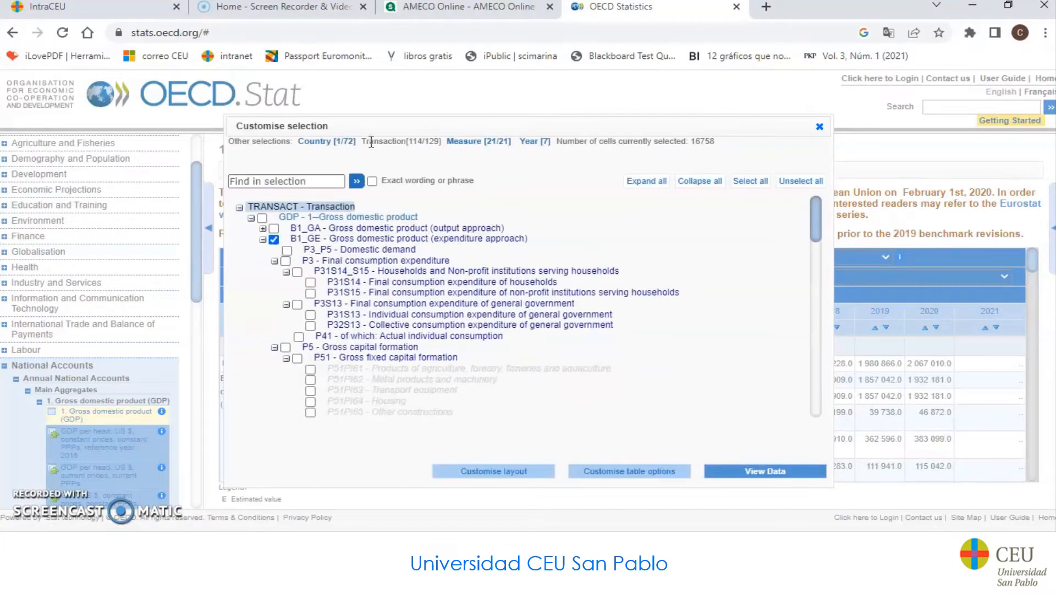
left_click(464, 142)
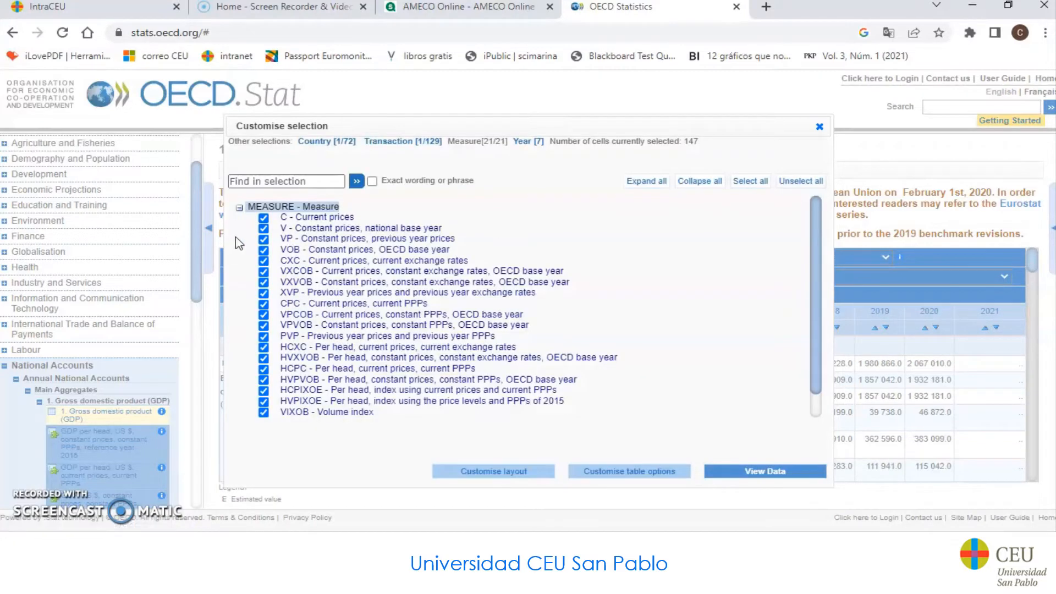
left_click(264, 231)
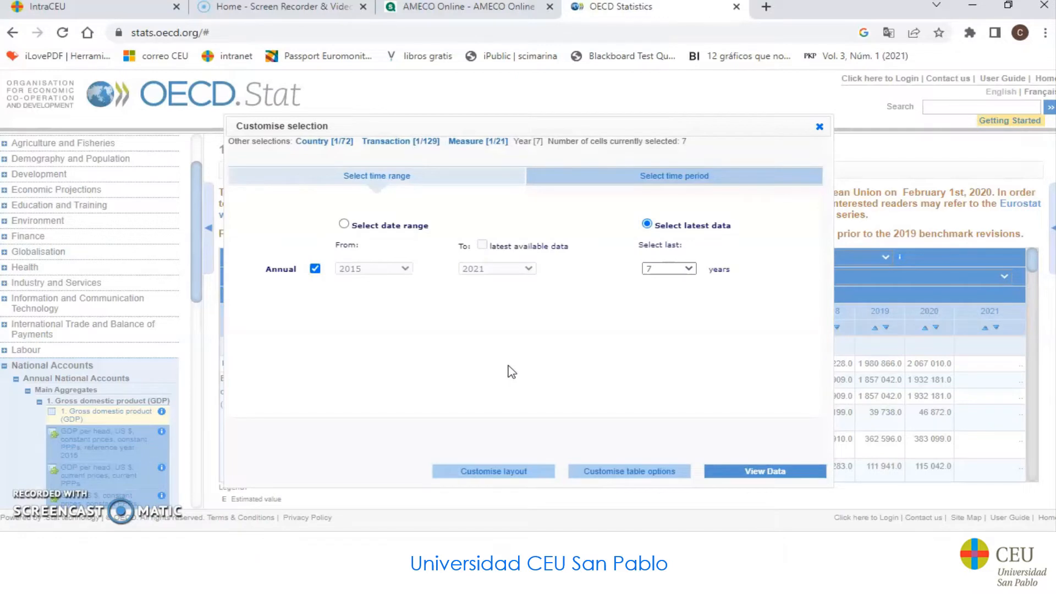
Set the annual date range from 2004 to 2021 and view the GDP data
left_click(355, 226)
left_click(404, 269)
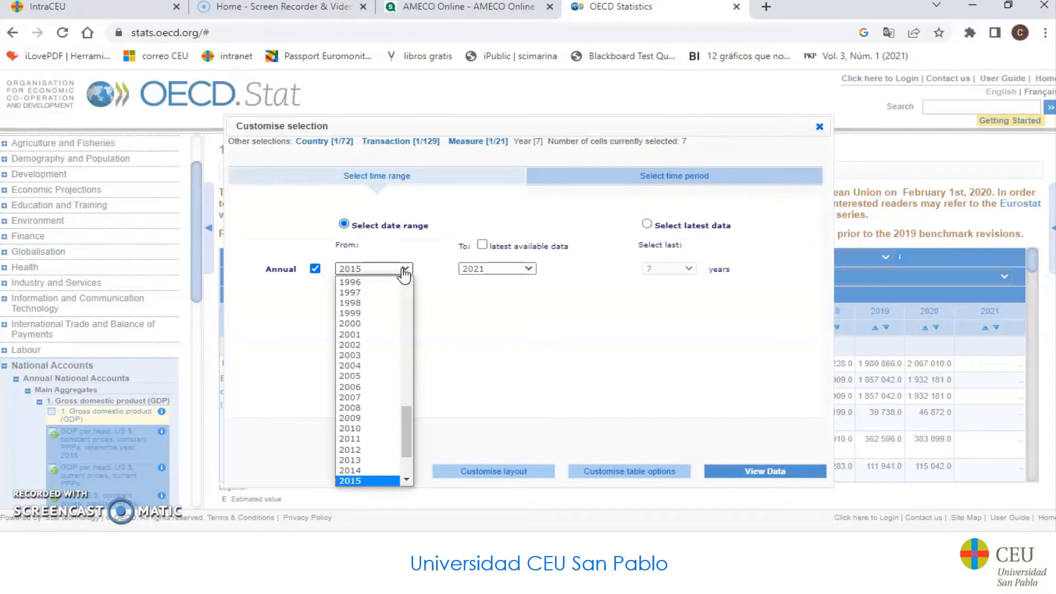
left_click(372, 377)
left_click(793, 472)
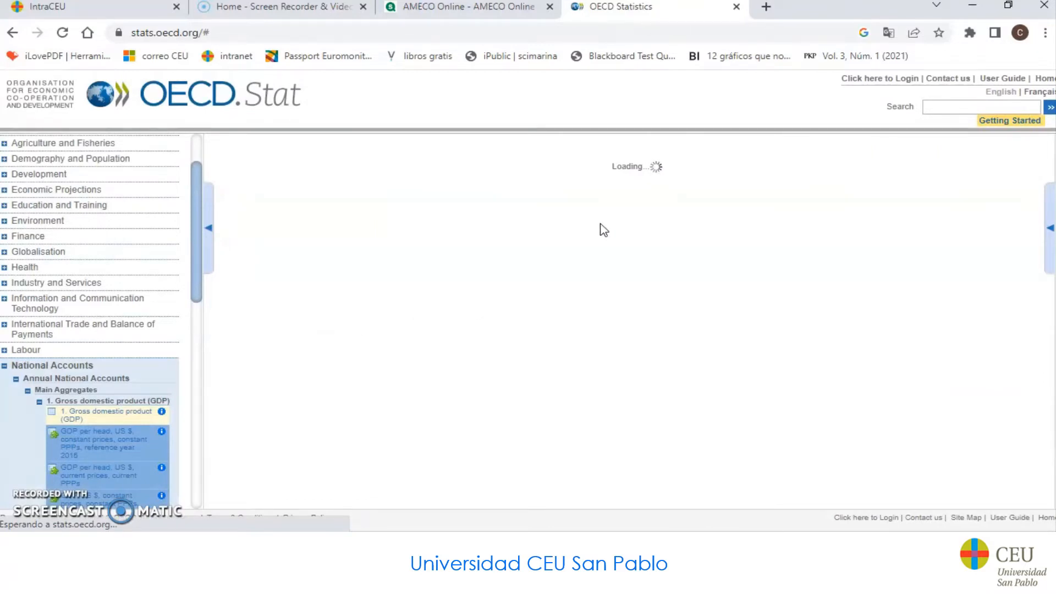
Customise the table layout so Year forms the rows and Transaction the columns, and view the data
left_click(257, 172)
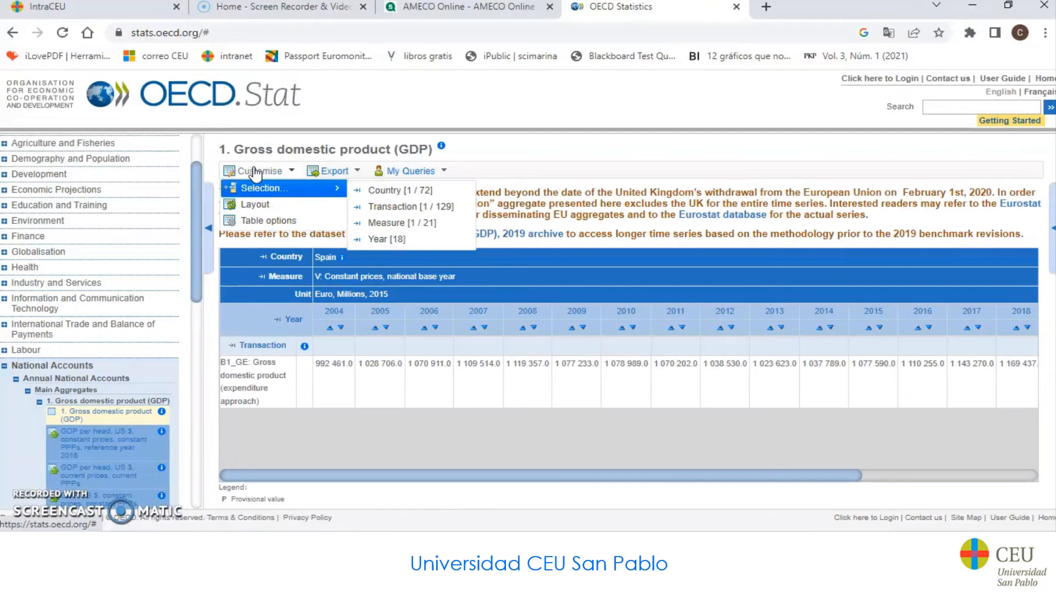
left_click(265, 207)
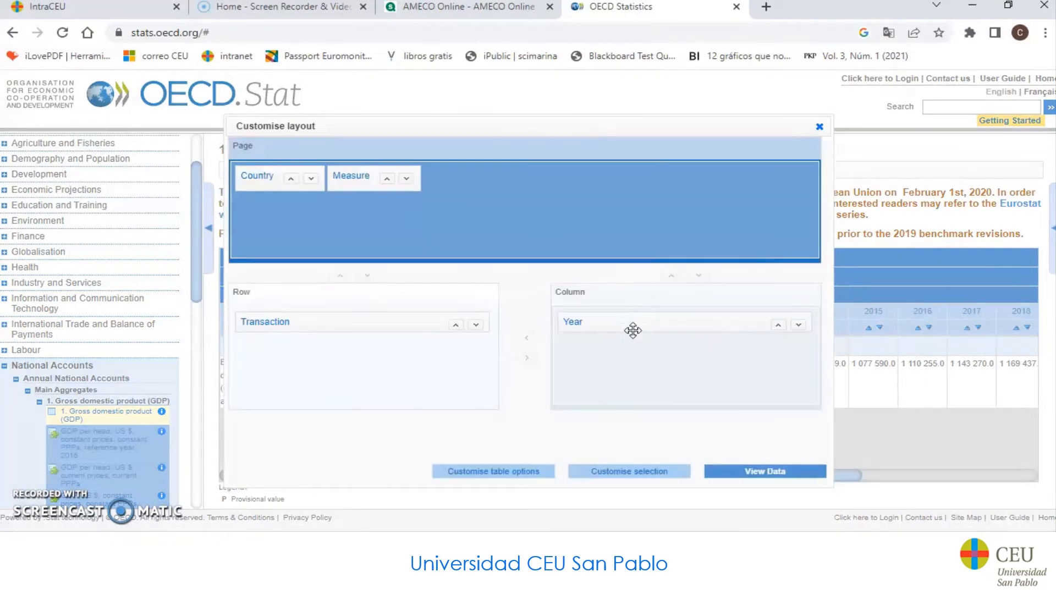
left_click_drag(632, 330, 660, 323)
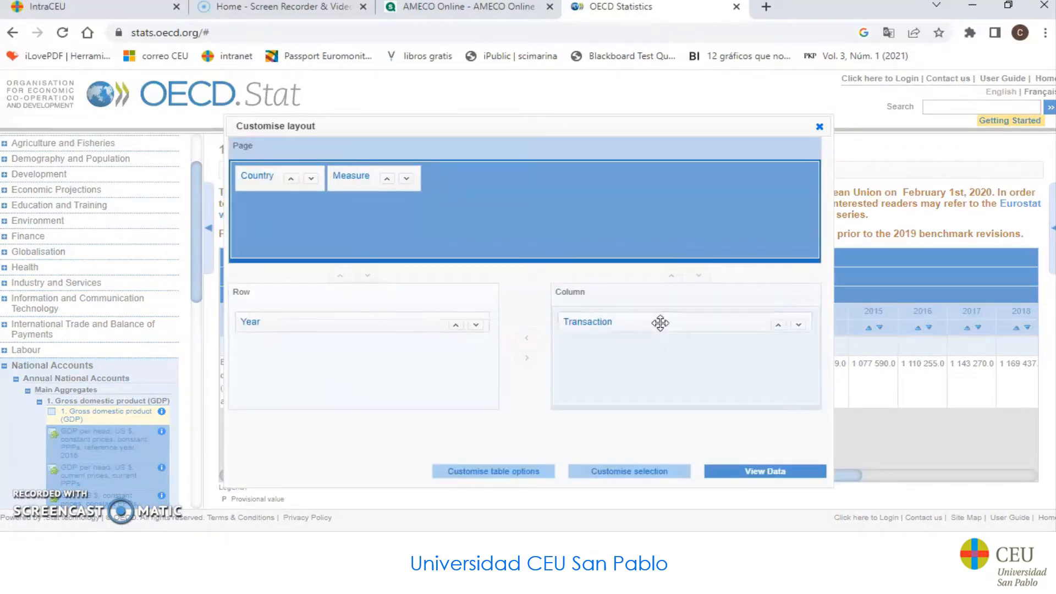
left_click(776, 475)
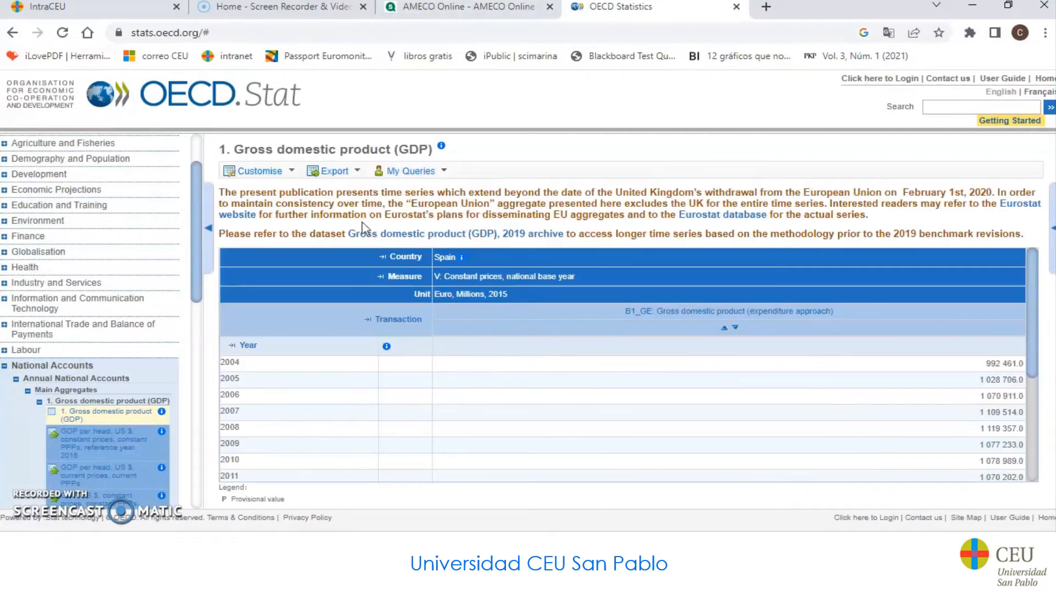
Export the GDP table as an XLS file without extra flag columns and open it in Excel
left_click(328, 171)
left_click(338, 188)
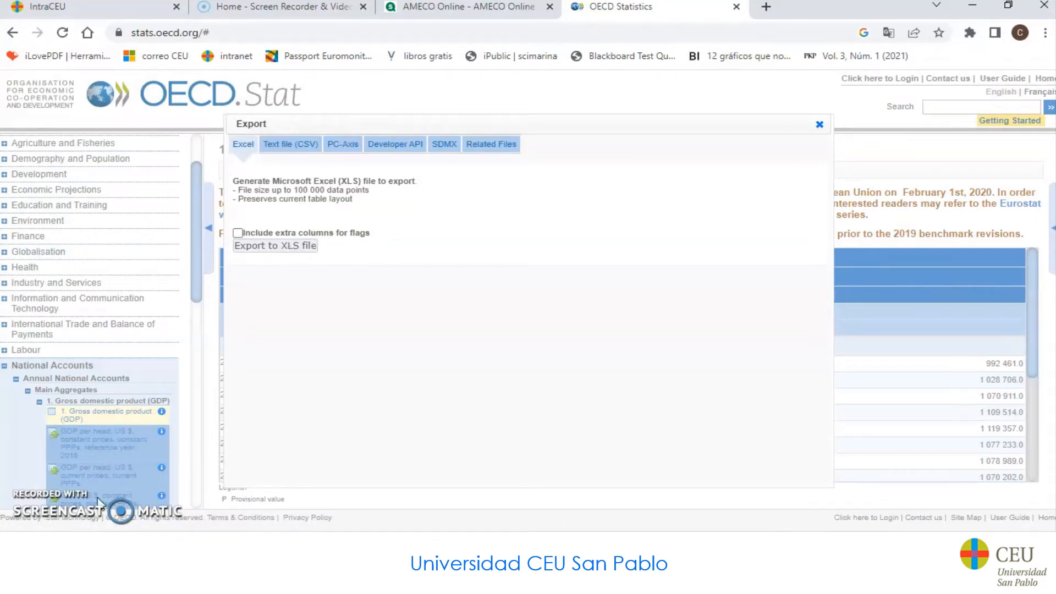
left_click(286, 247)
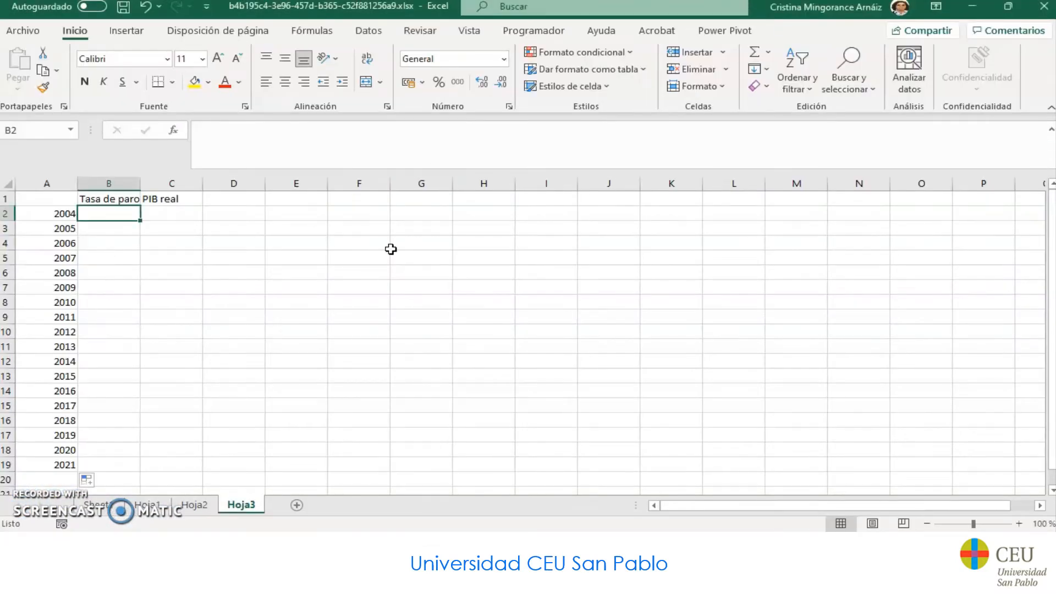
left_click(454, 313)
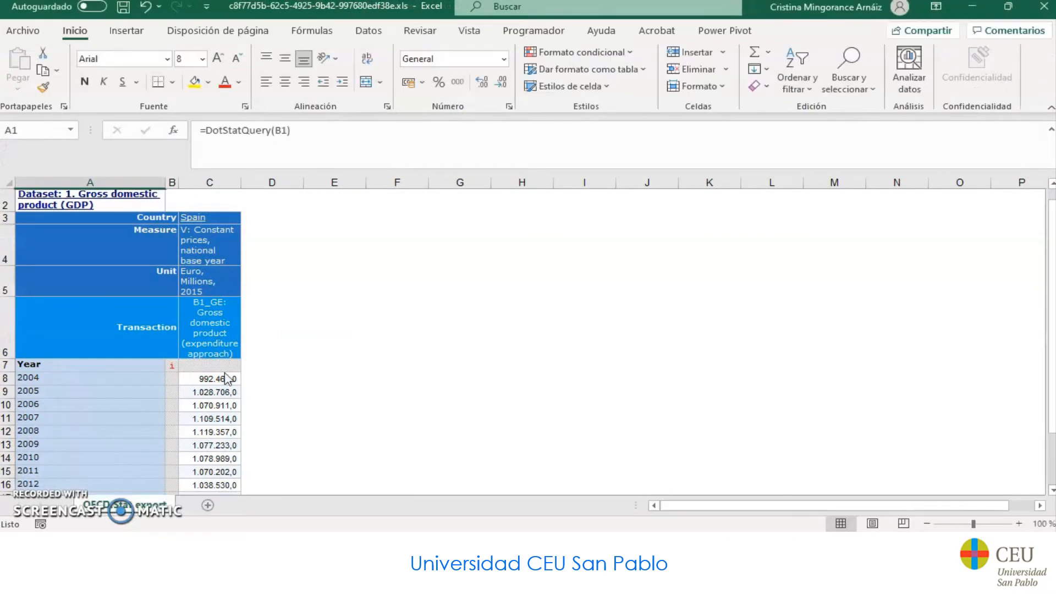
Copy the 2004–2021 GDP figures from C8:C25 and paste them as values from C2 on Hoja3 of the Spain workbook
left_click(224, 374)
left_click_drag(224, 375, 214, 440)
key("ctrl+c")
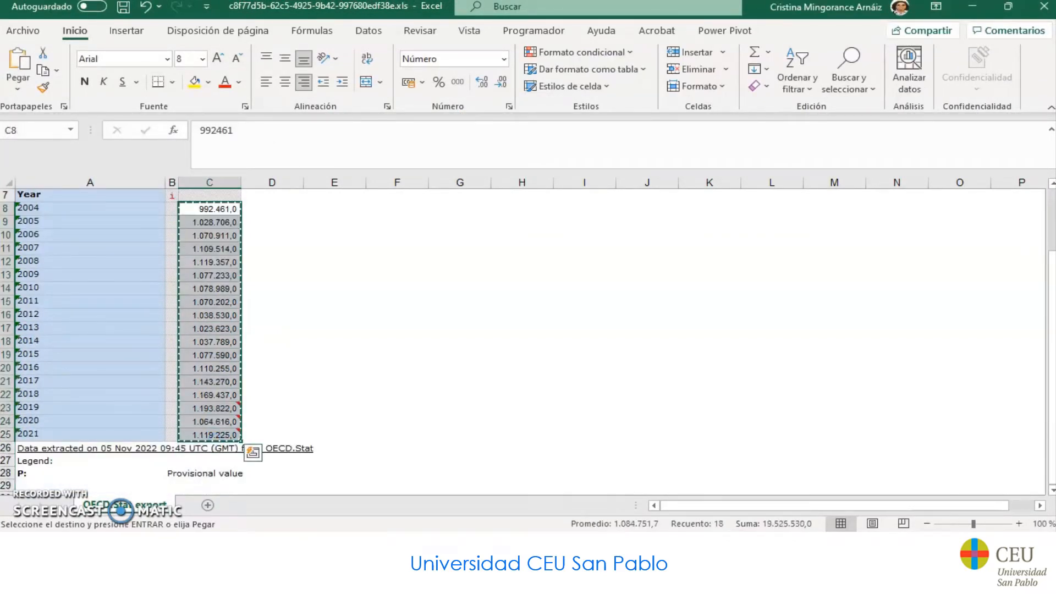
left_click(544, 520)
left_click(173, 213)
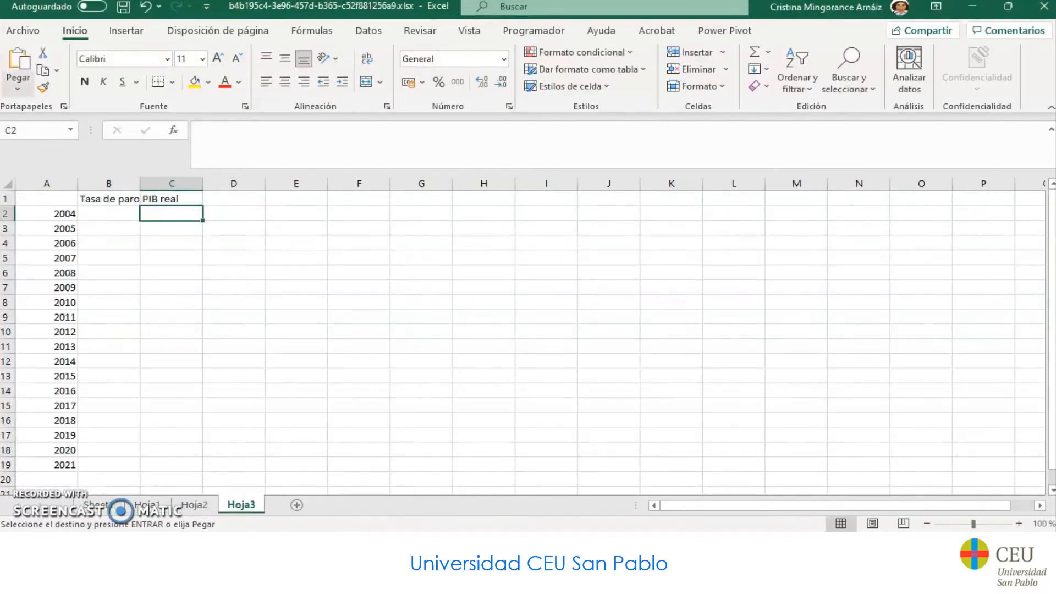
left_click(18, 88)
left_click(16, 198)
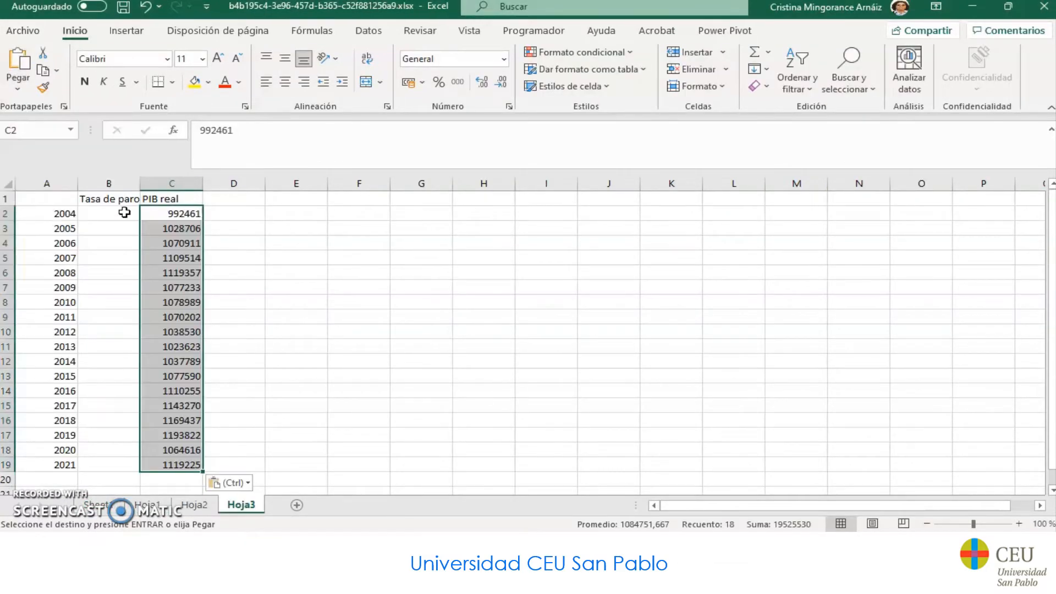
Switch to Chrome, close the export dialog and the OECD Statistics page, and return to AMECO Online
left_click(125, 212)
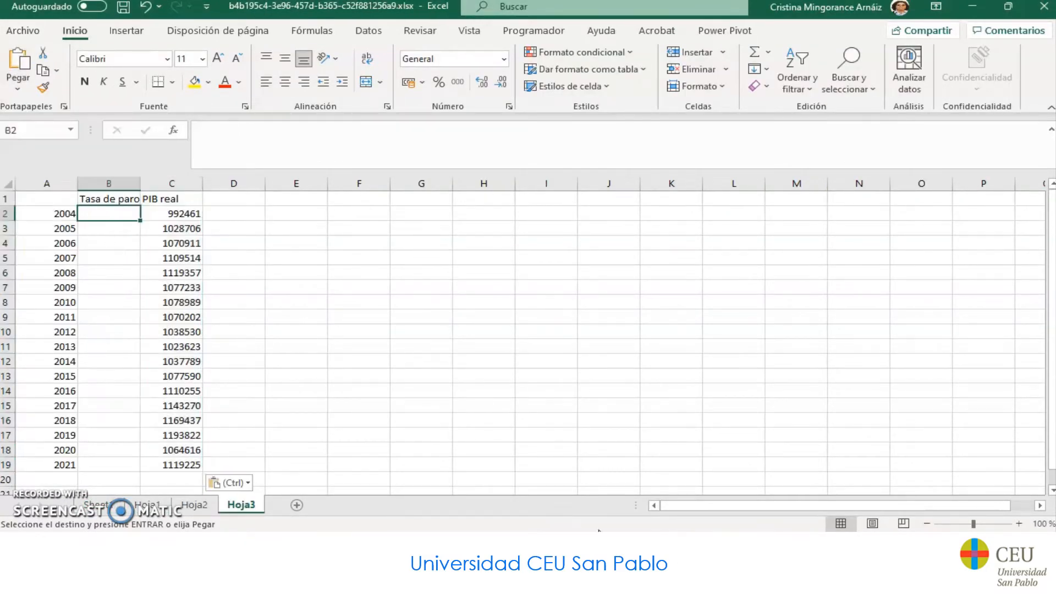
key("alt+Tab")
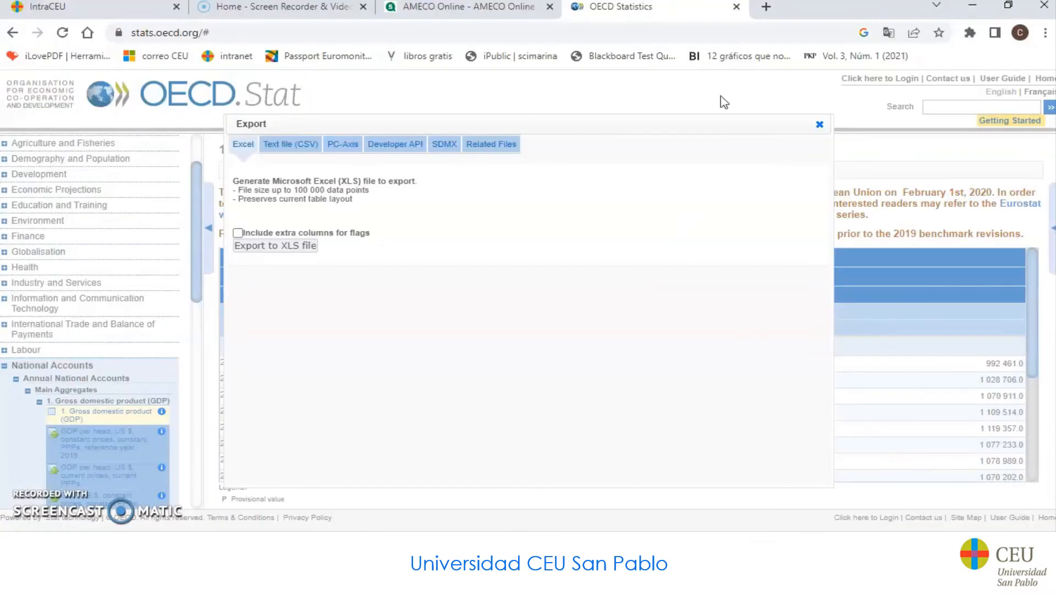
left_click(820, 125)
left_click(736, 6)
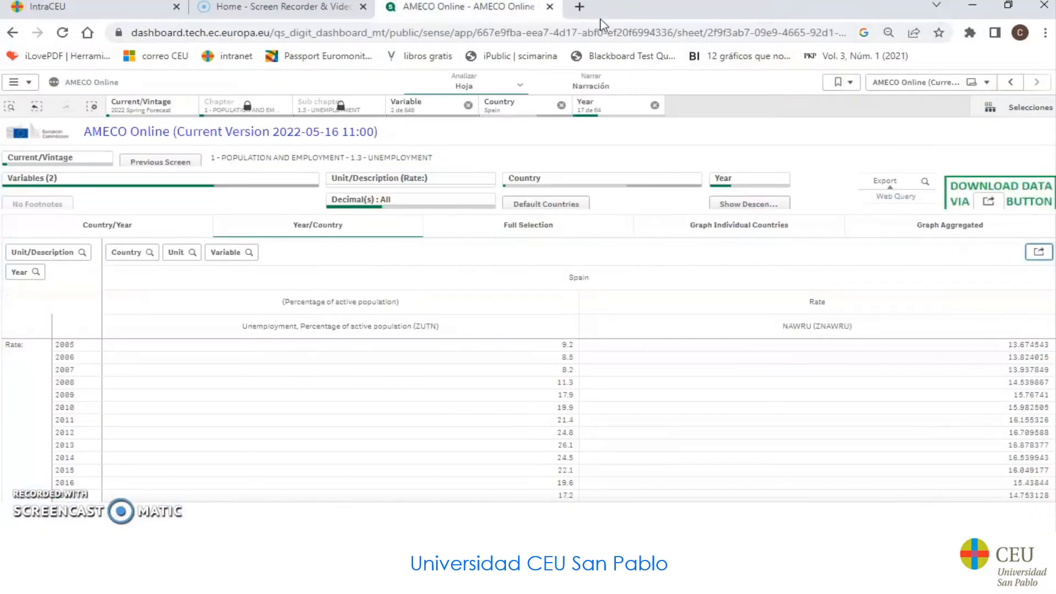
Add 2004 to the selected years of Spain's unemployment and NAWRU table
left_click(743, 177)
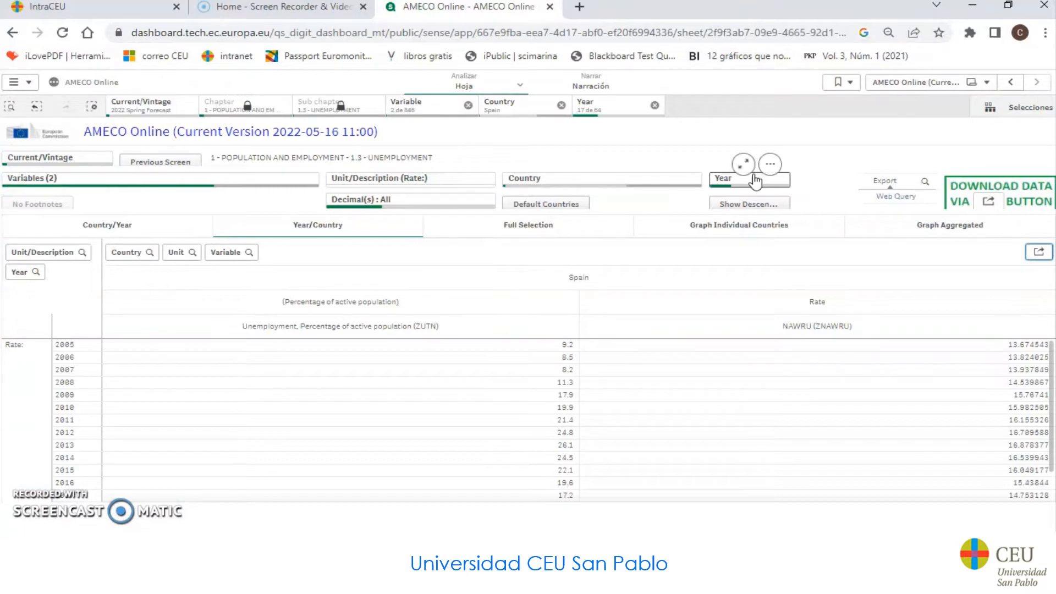
scroll(795, 368, "down", 5)
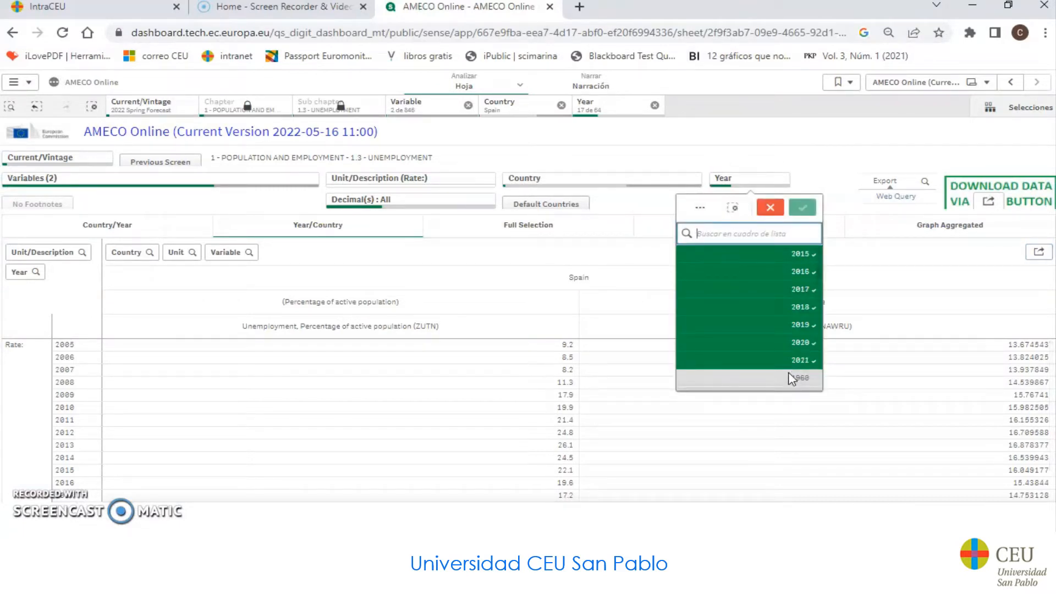
scroll(787, 313, "up", 5)
scroll(790, 286, "down", 10)
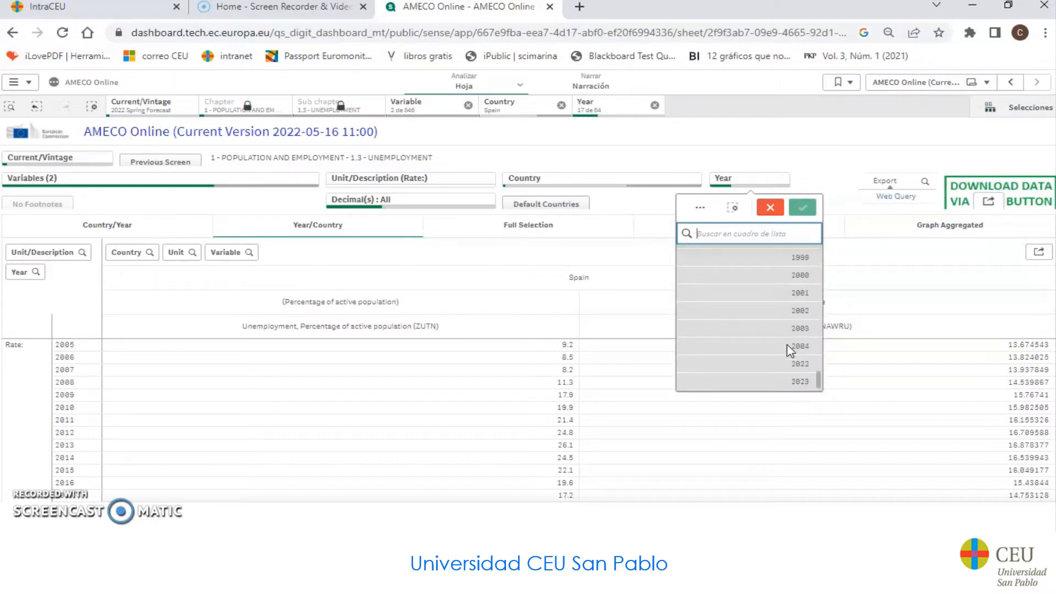
left_click(790, 346)
left_click(803, 207)
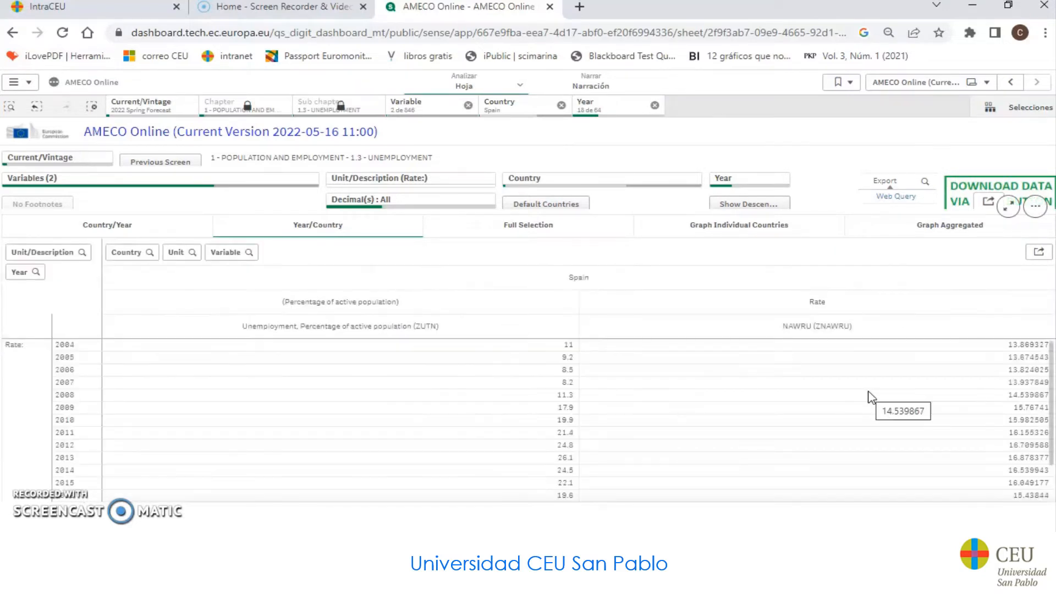
Export the AMECO table, open the downloaded workbook in Excel and enable editing
left_click(1039, 252)
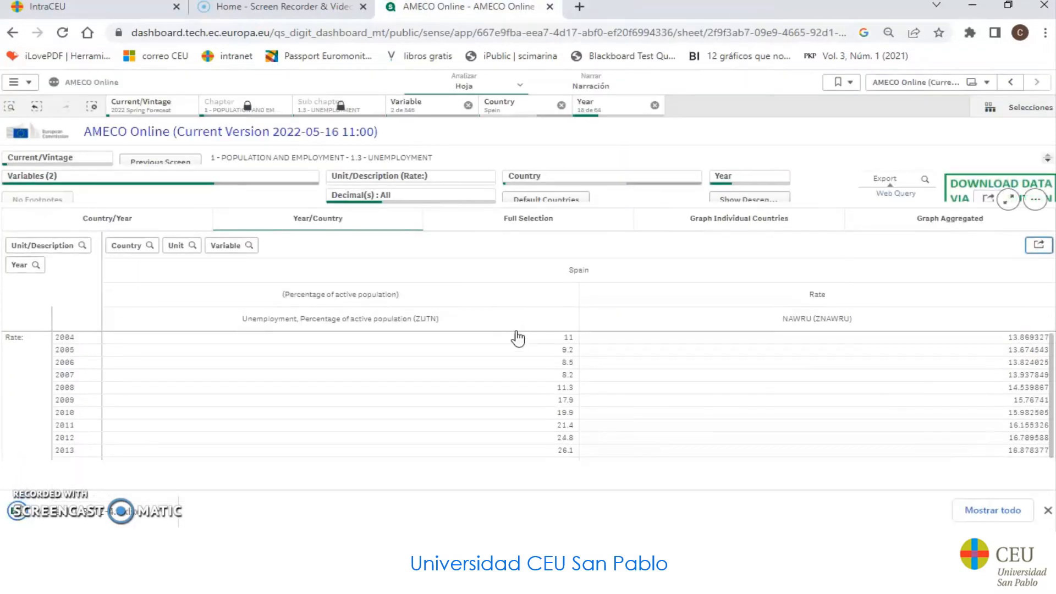
key("alt+Tab")
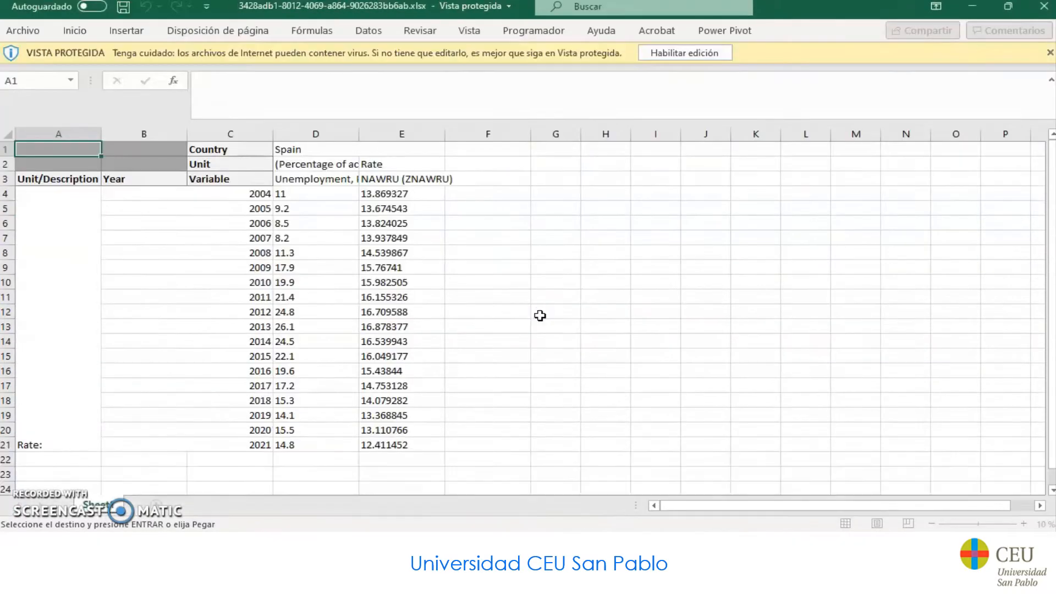
left_click(685, 53)
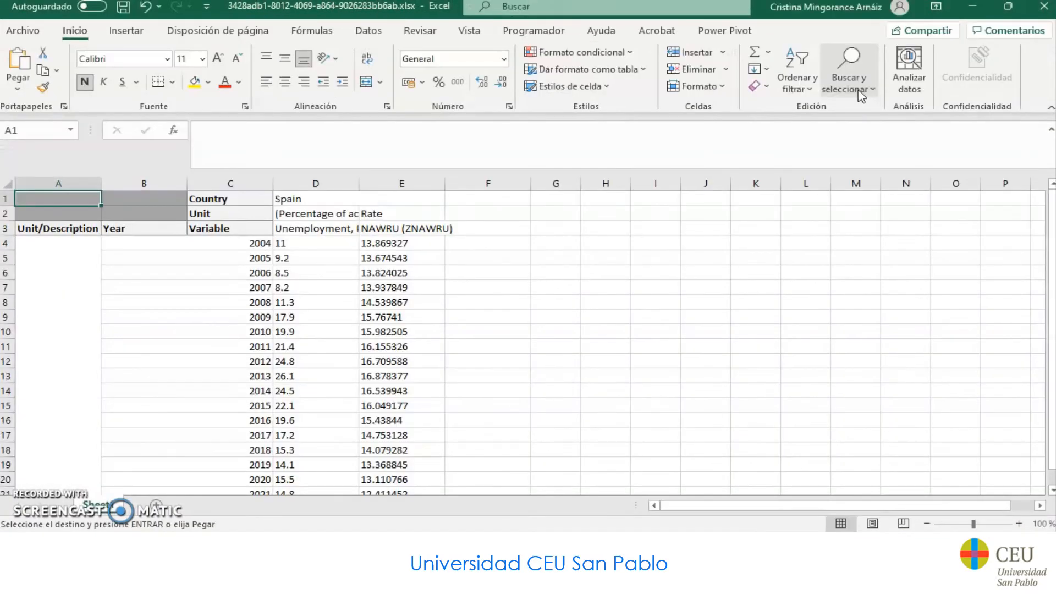
Replace every decimal point with a comma throughout the exported AMECO sheet
left_click(861, 94)
left_click(858, 128)
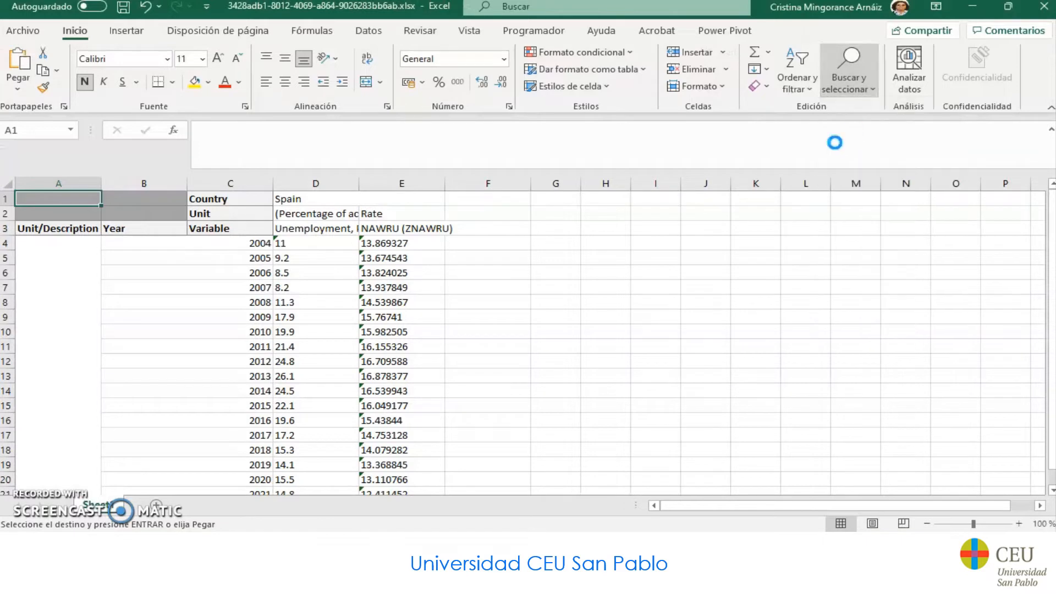
left_click(306, 431)
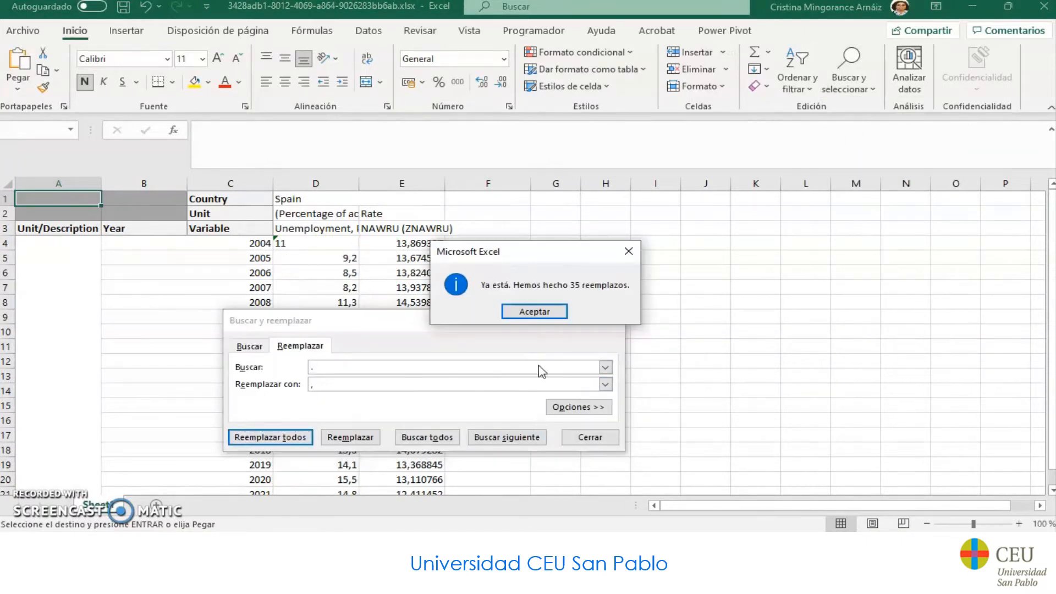
left_click(538, 309)
left_click(590, 437)
left_click(562, 242)
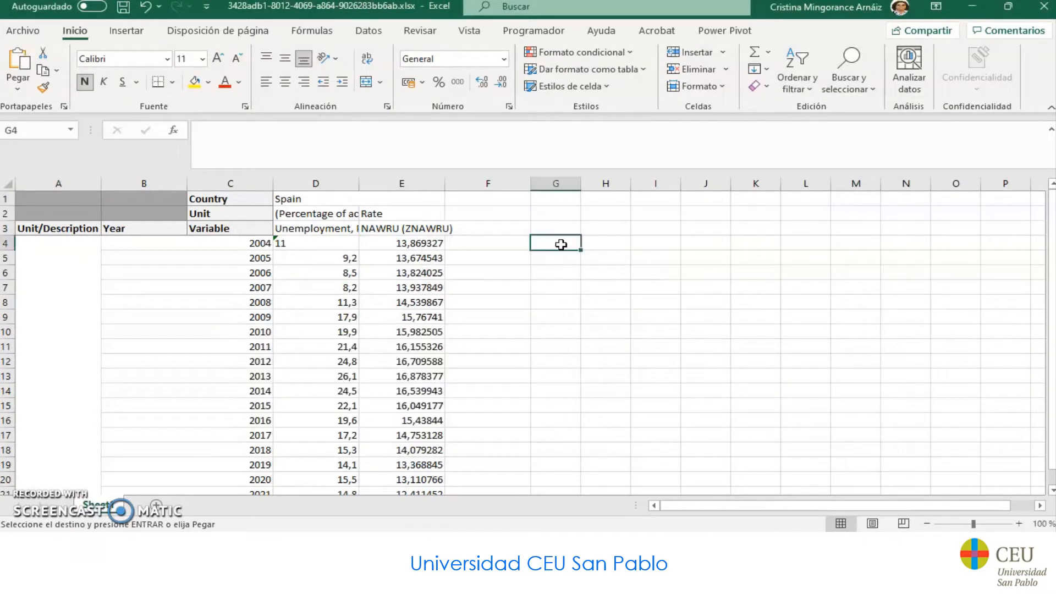
Enter the formula =D4/100 in cell G4 to convert the 2004 unemployment rate to a decimal fraction
type("=")
key("Left")
key("Left")
key("Left")
key("Left")
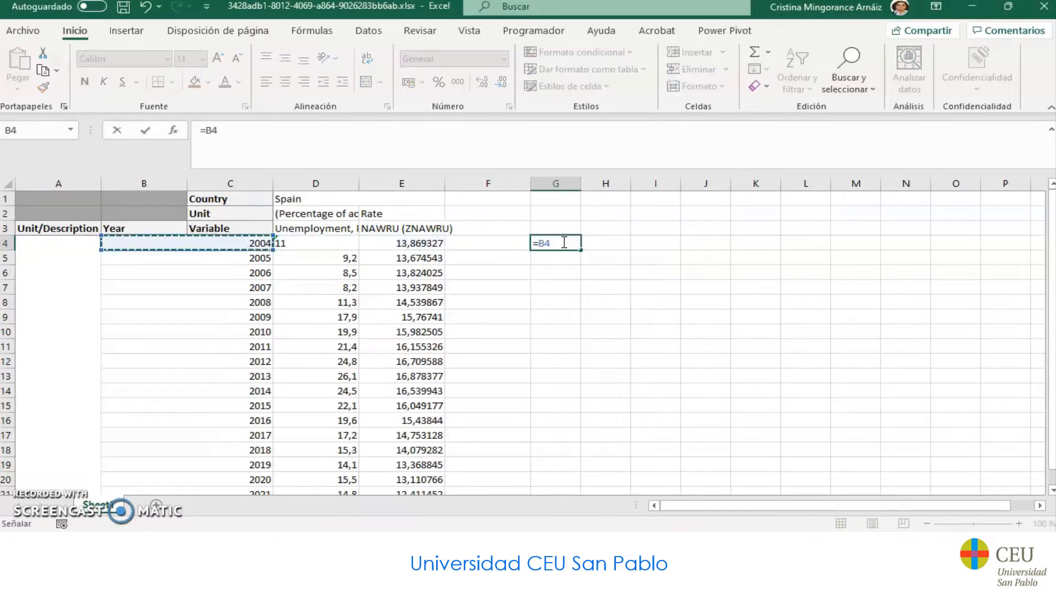
type("/100")
key("Return")
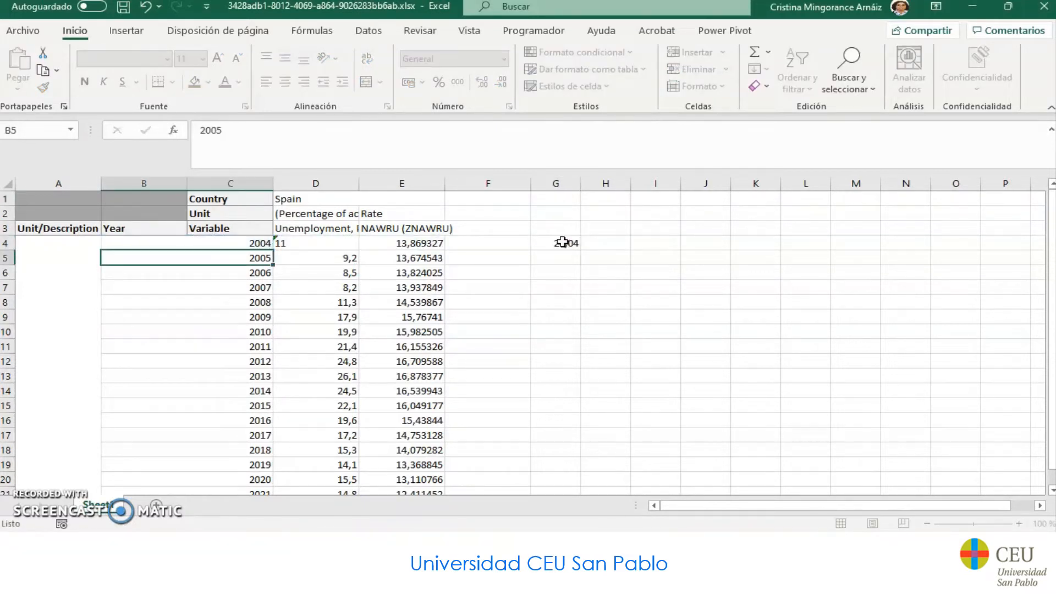
left_click(559, 243)
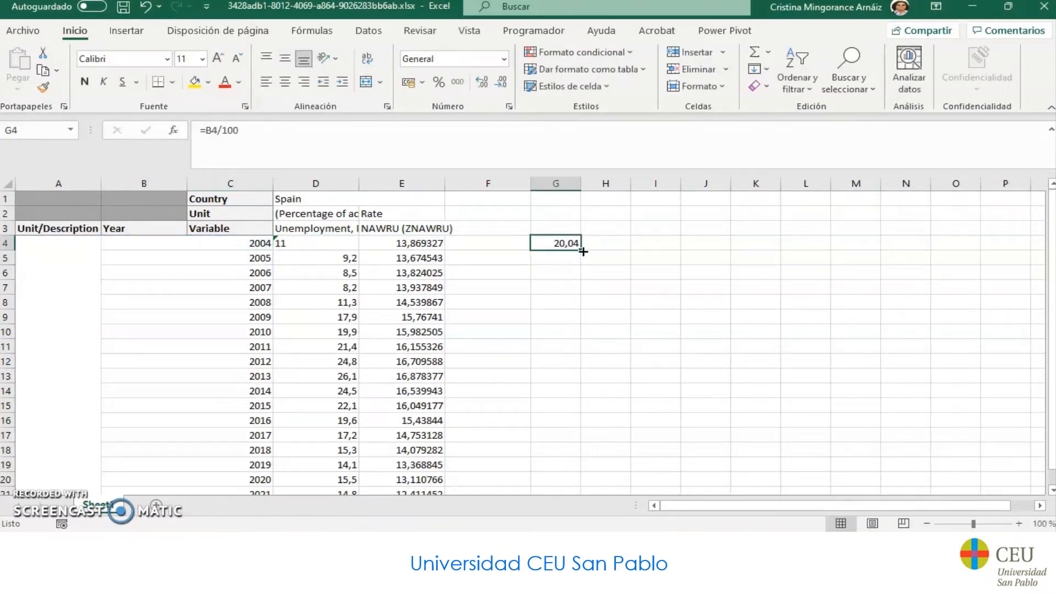
key("F2")
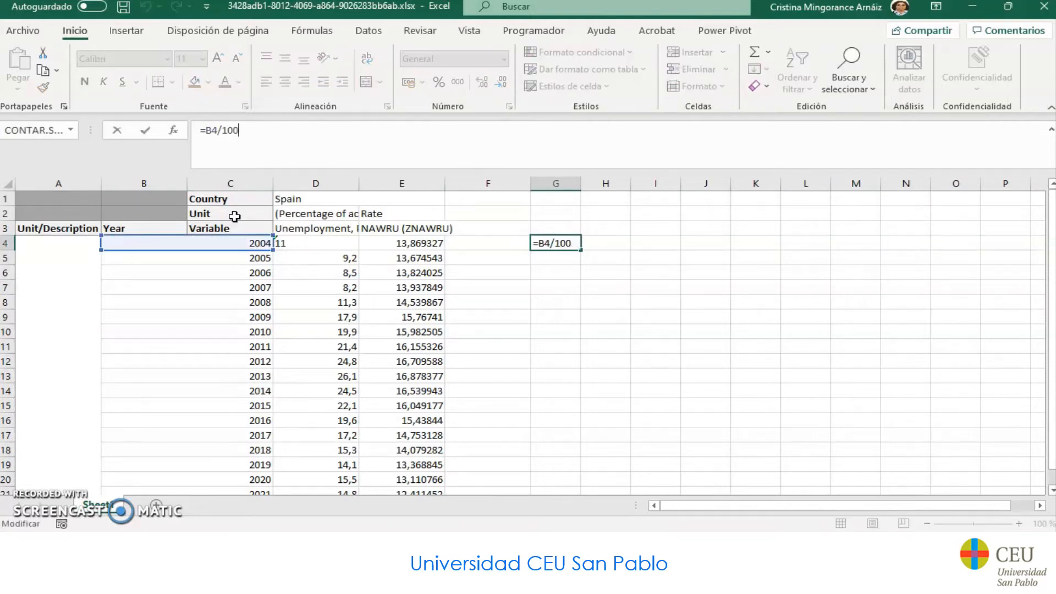
left_click_drag(232, 250, 341, 244)
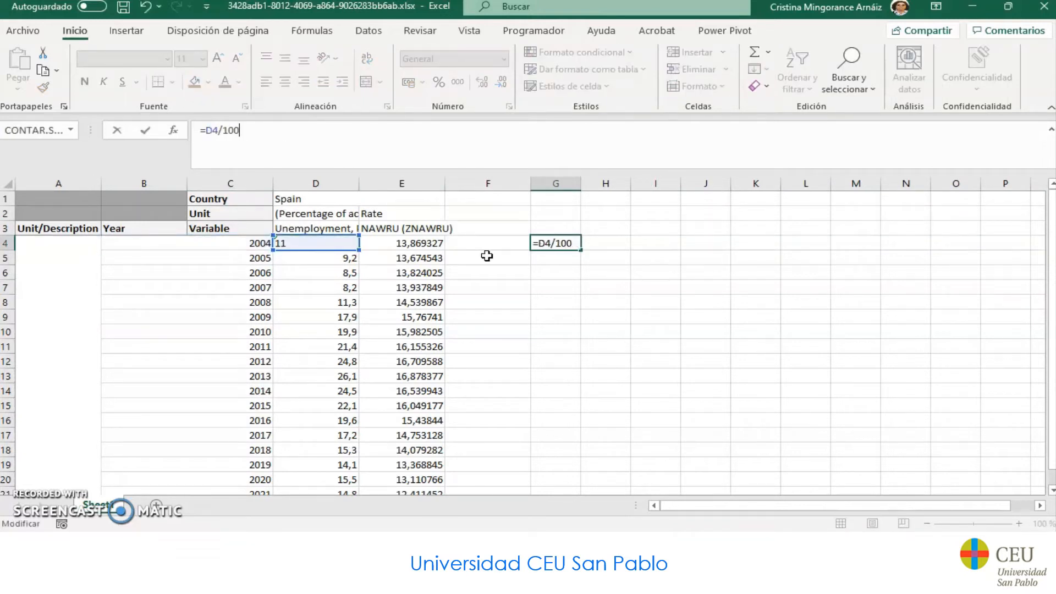
key("Return")
Fill the G4 formula down through the 2021 row, G21
left_click(565, 238)
left_click_drag(581, 251, 576, 507)
left_click_drag(572, 469, 569, 465)
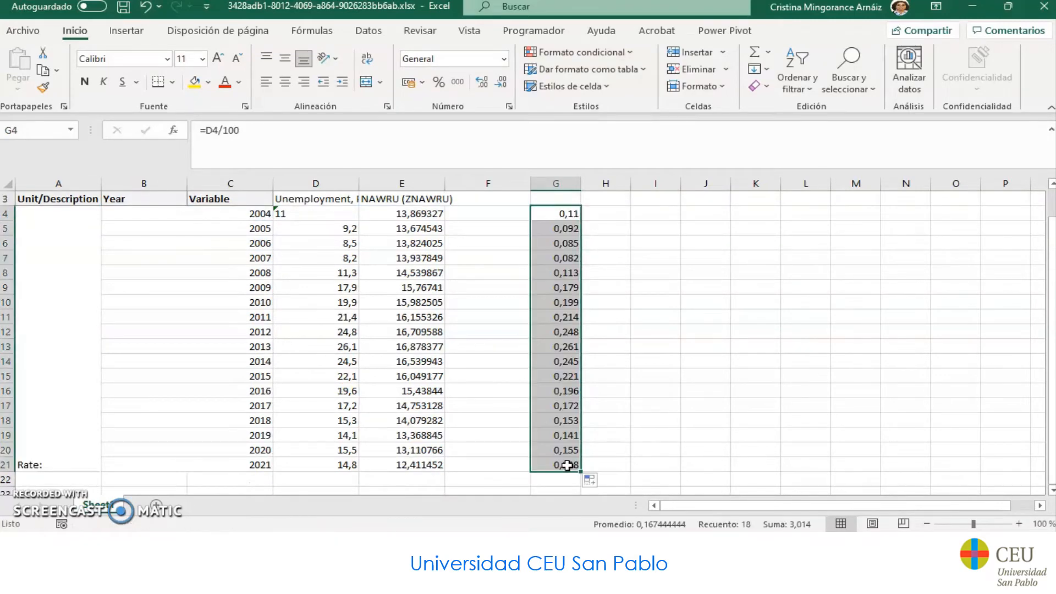
Copy G4:G21 and paste it as values into the Tasa de paro column of Hoja3 in the workbook with real GDP, starting at B2
key("ctrl+c")
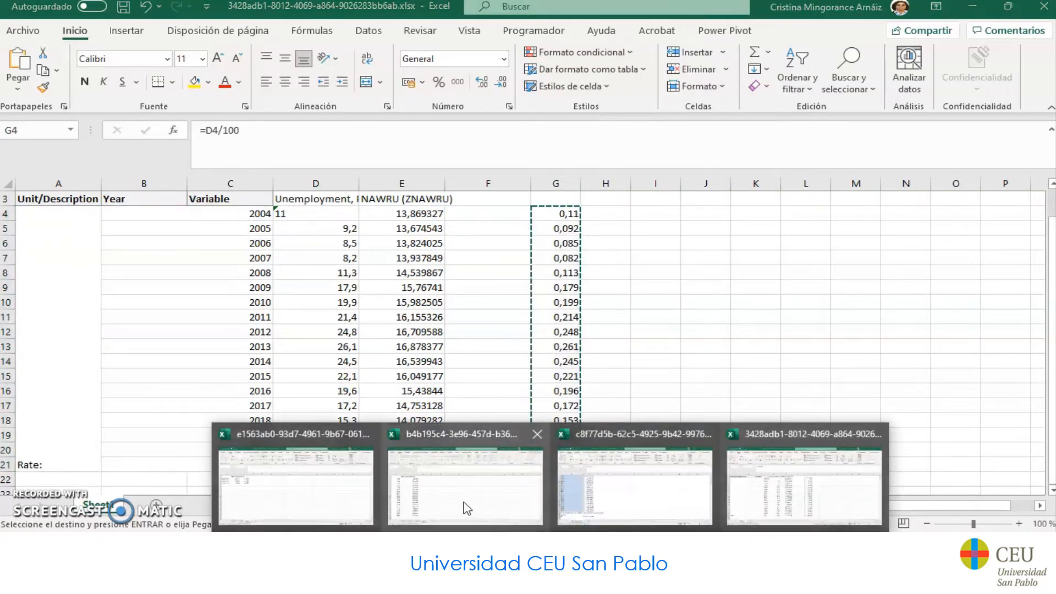
left_click(484, 495)
left_click(18, 84)
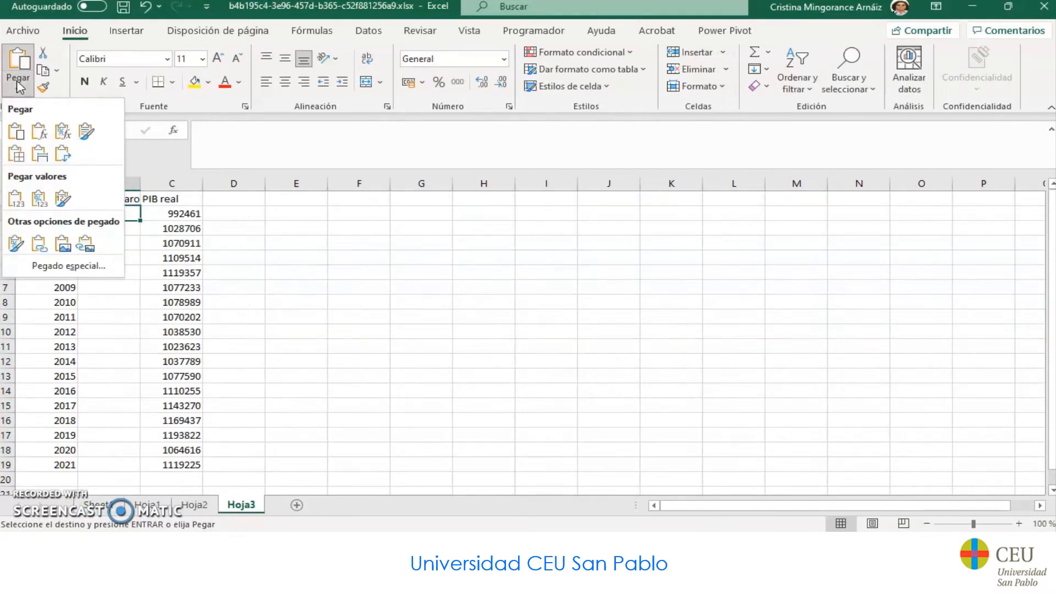
left_click(15, 198)
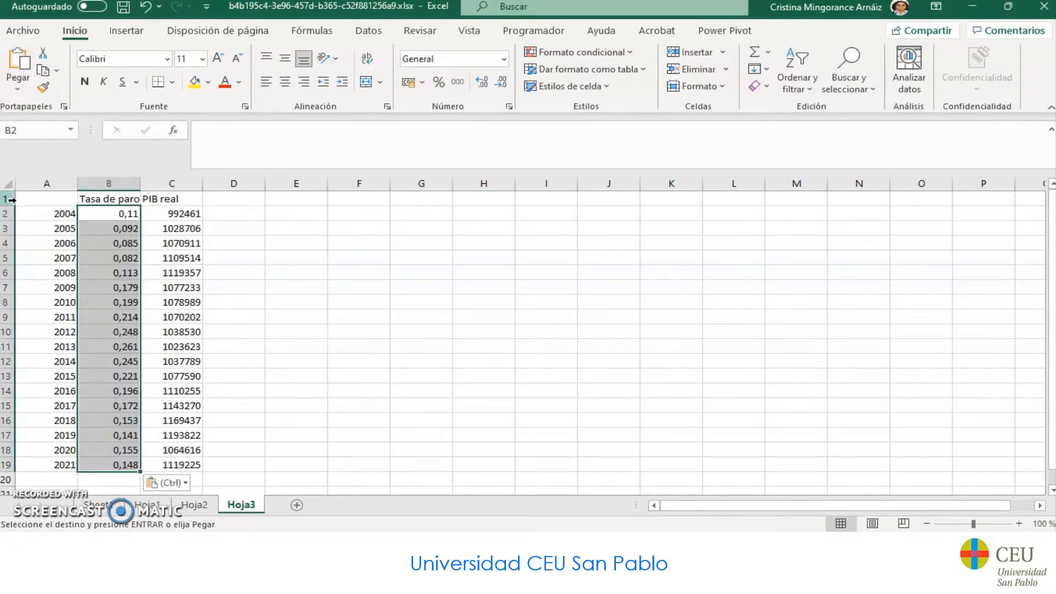
Format the pasted unemployment rates in B2:B19 as percentages with two decimals
left_click(439, 81)
left_click(482, 81)
left_click(482, 81)
left_click(240, 217)
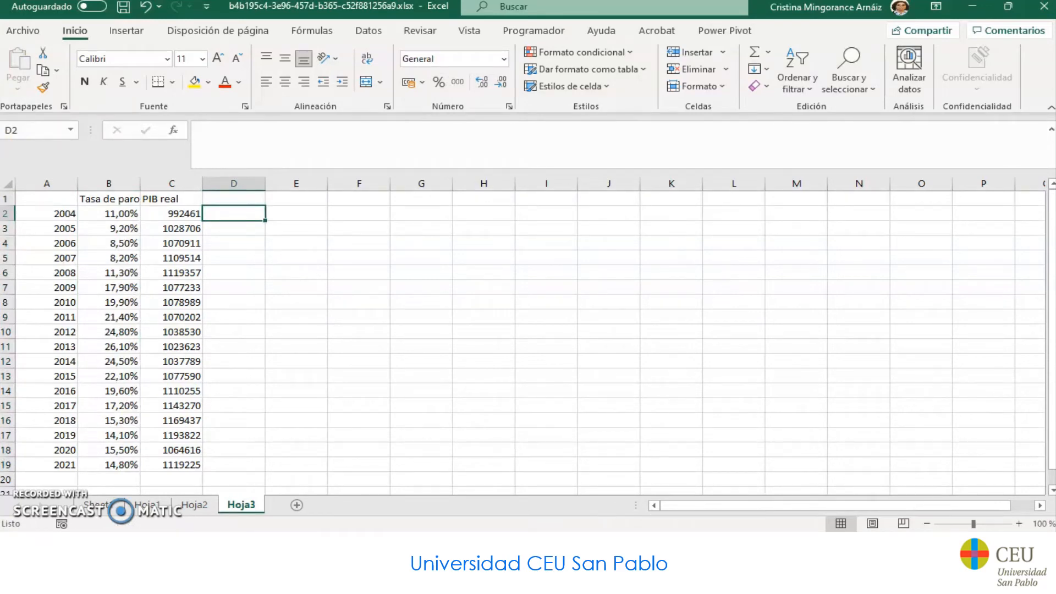
Check the assignment PDF, return to Hoja3 in Excel and enter the header "Variación de la tasa de paro" in D1
key("alt+Tab")
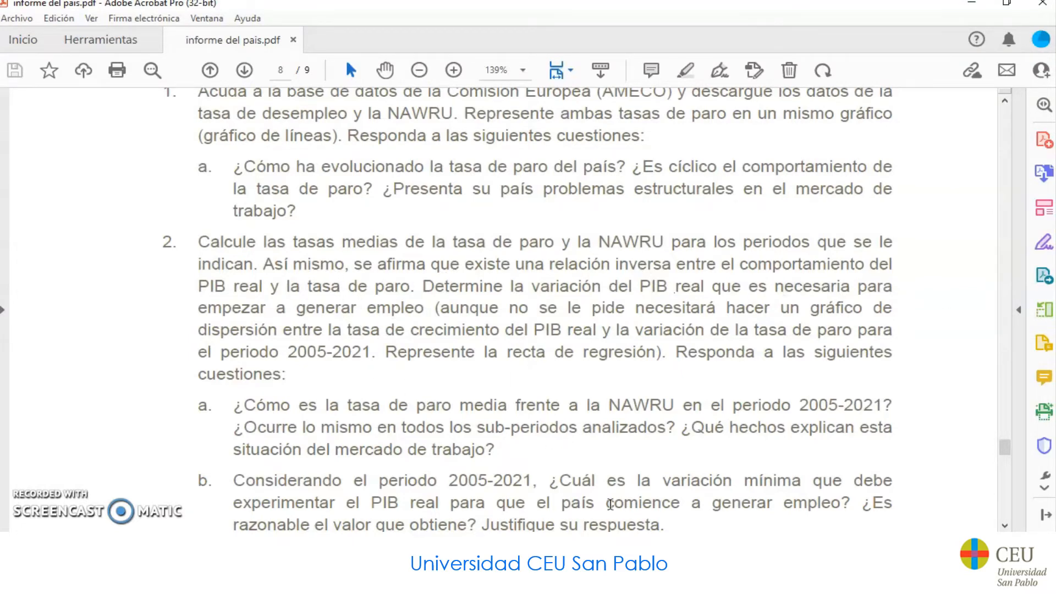
key("alt+Tab")
left_click(246, 223)
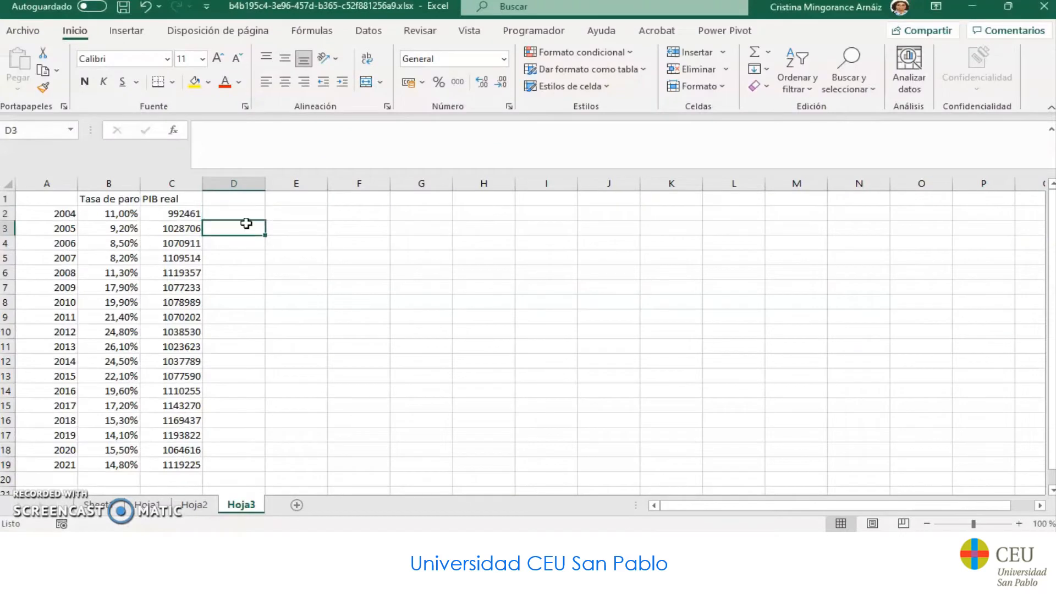
key("Up")
key("Up")
type("Var")
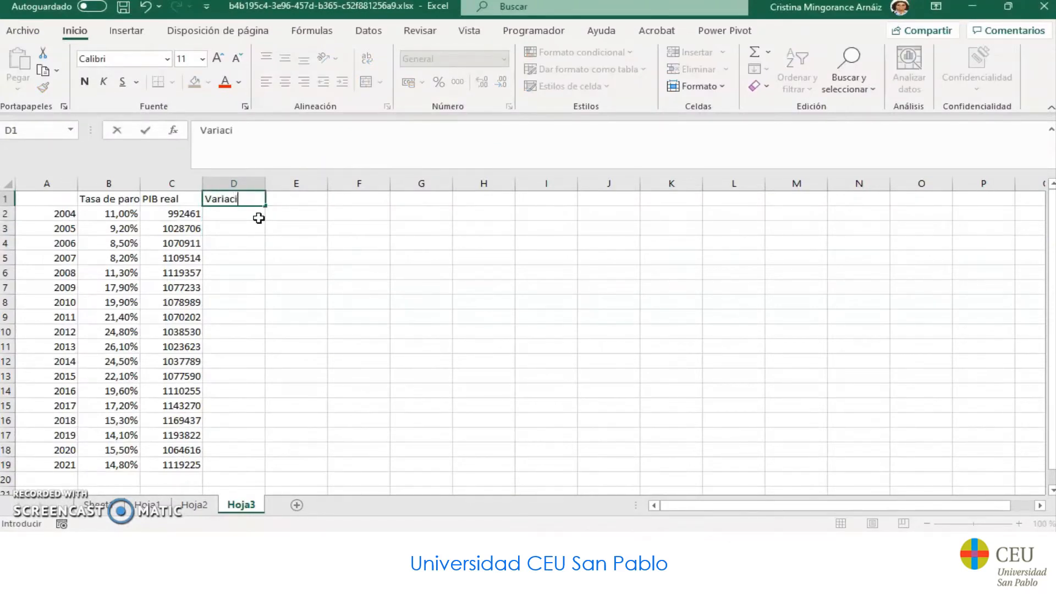
type("iación de la tas")
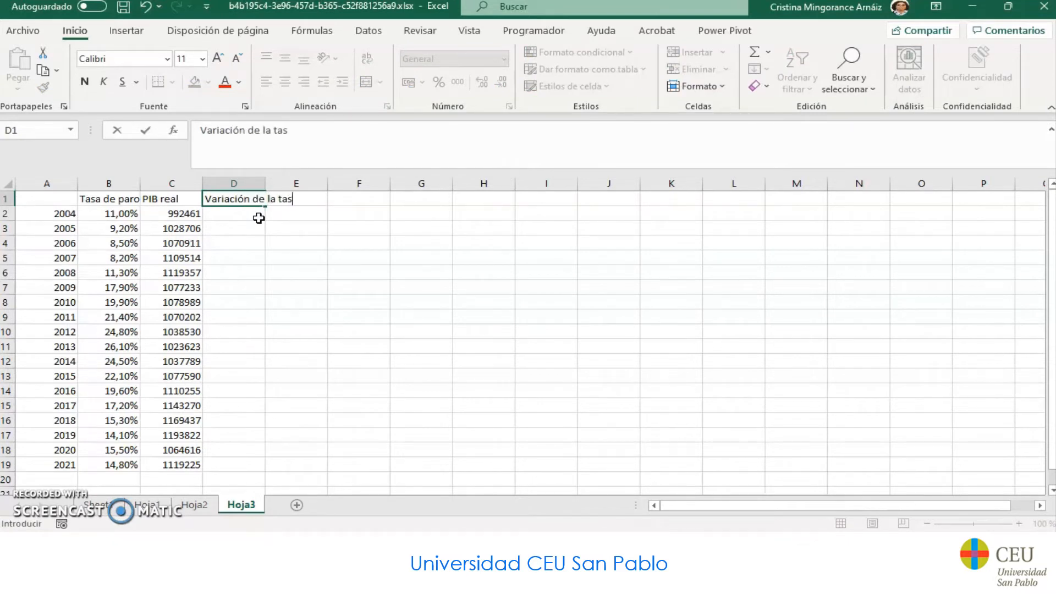
type("a de")
key("Return")
key("Return")
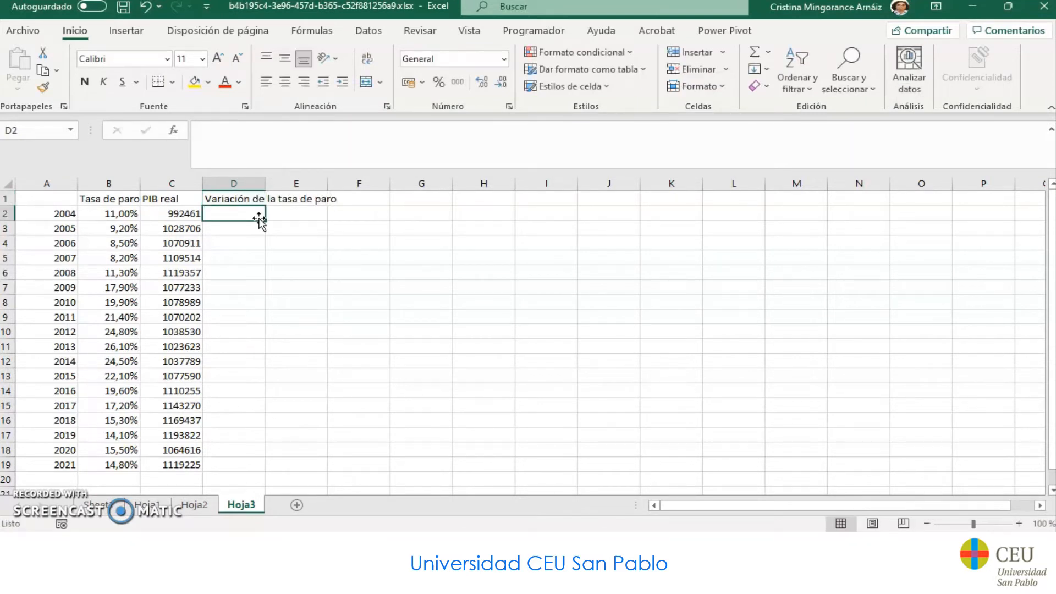
Enter the formula =B3-B2 in D3 to calculate the 2005 change in the unemployment rate
type("=")
key("Left")
key("Left")
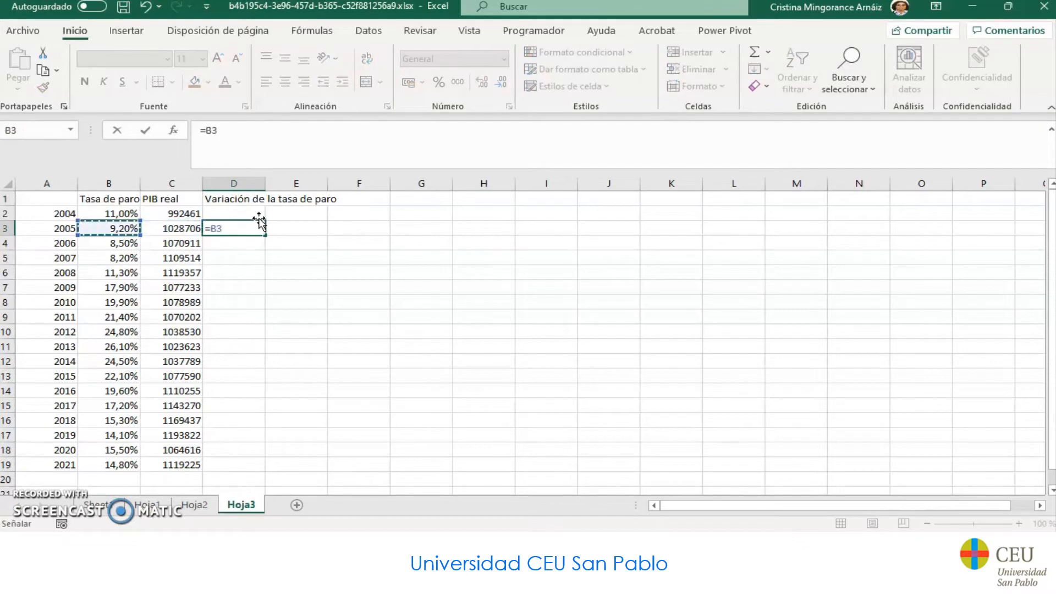
type("-")
key("Up")
key("Left")
key("Left")
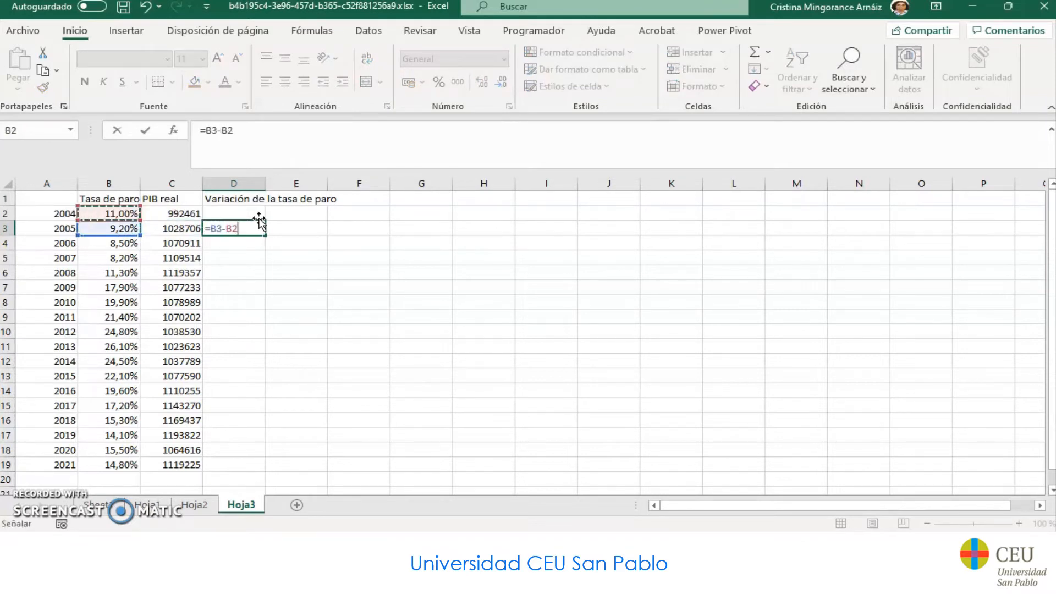
key("Return")
Enter the header "Tasa de variación del PIB real" in cell E1
key("Up")
key("Up")
key("Up")
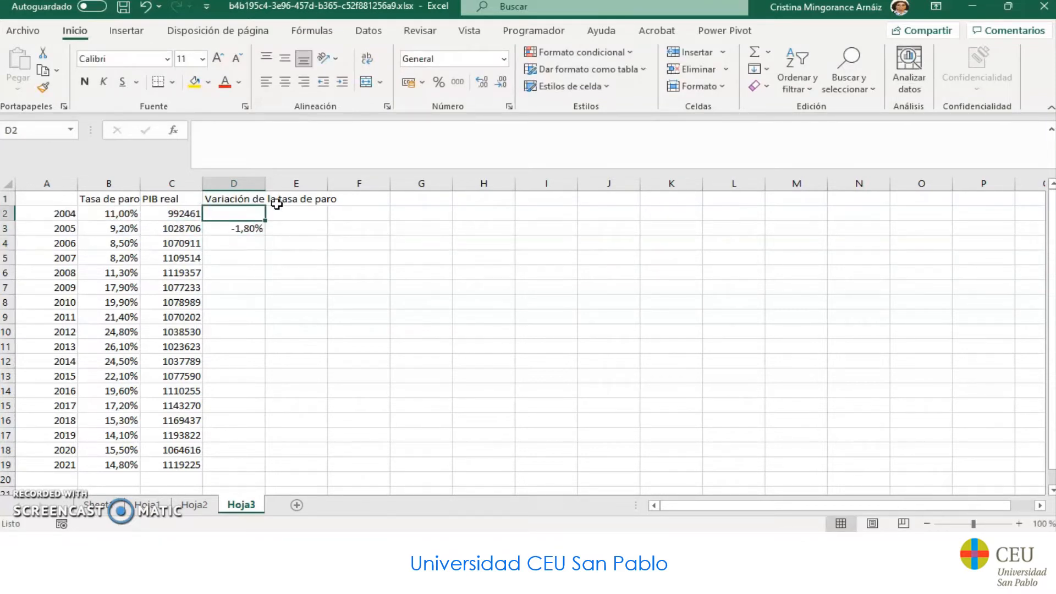
key("Right")
type("Tas")
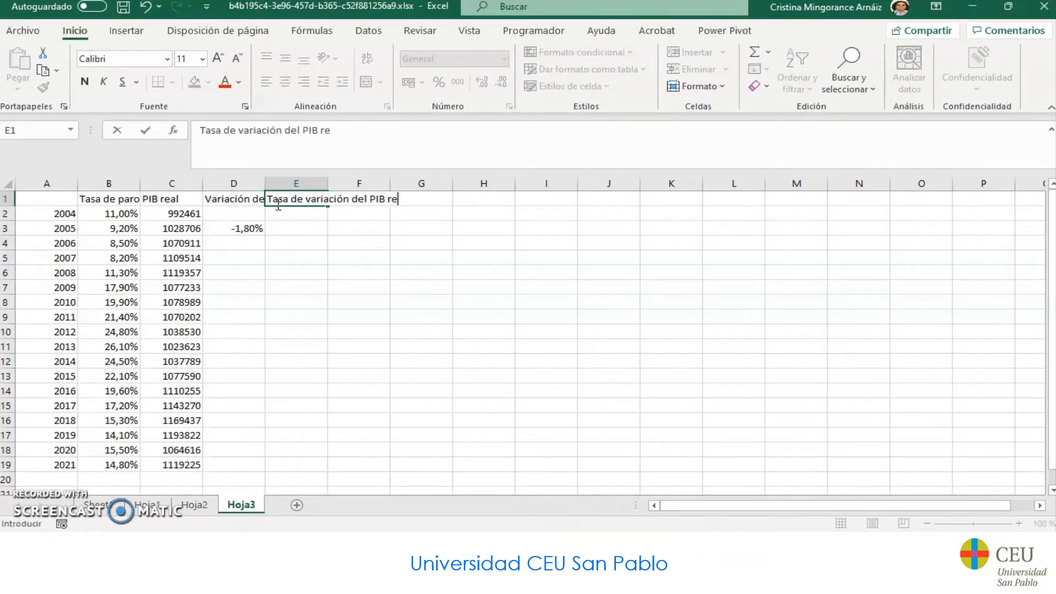
key("Return")
key("Return")
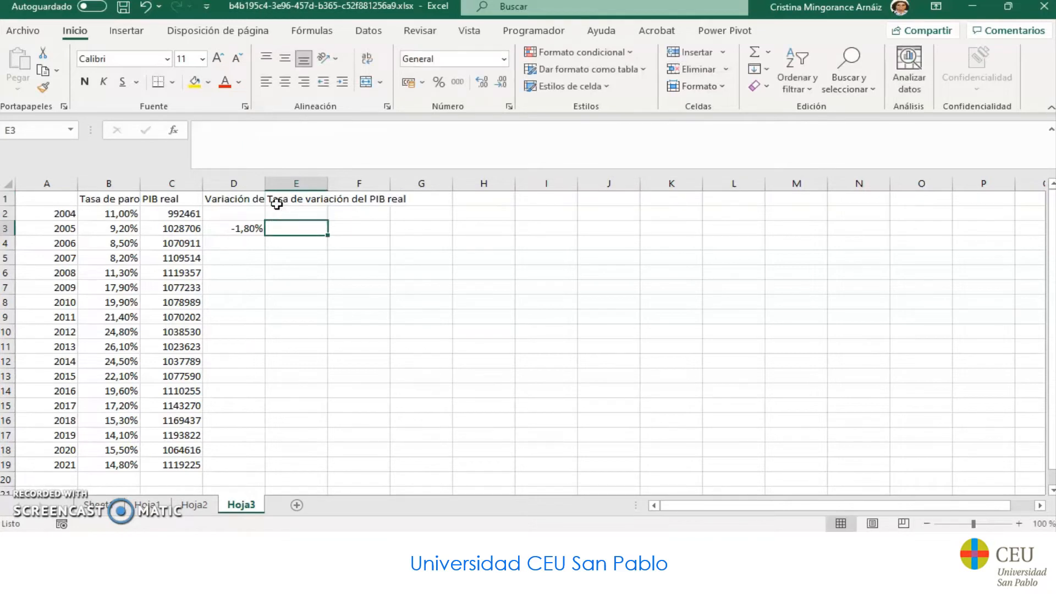
Enter the formula =C3/C2-1 in E3 to calculate the 2005 real GDP growth rate
type("=")
key("Left")
key("Left")
type("/")
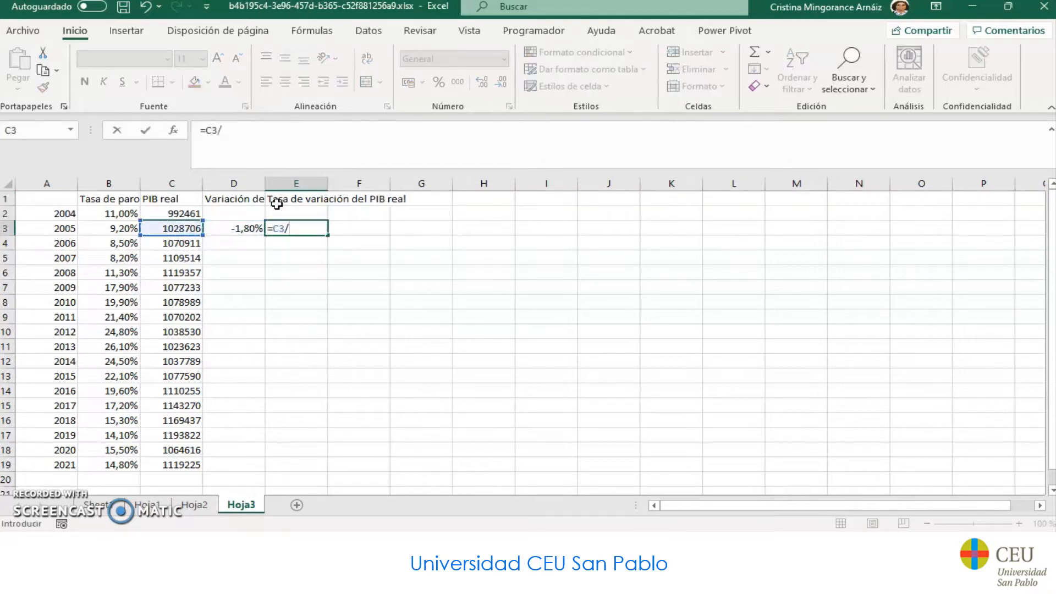
key("Up")
key("Left")
key("Left")
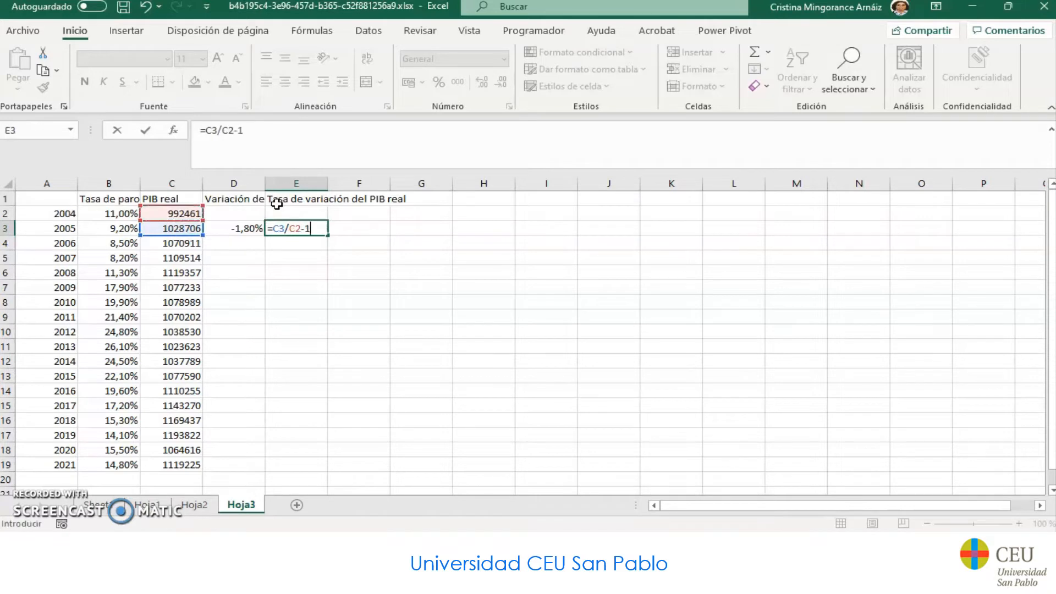
key("Return")
Format E3 as a percentage with two decimals and fill the D3:E3 formulas down to row 19
left_click(302, 228)
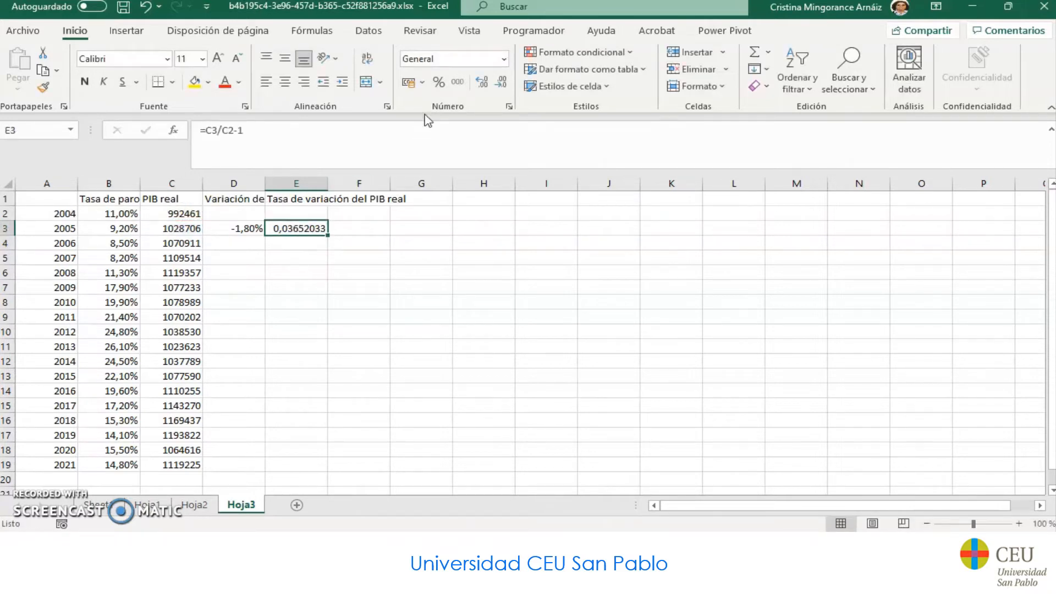
left_click(438, 82)
left_click(482, 82)
left_click(482, 82)
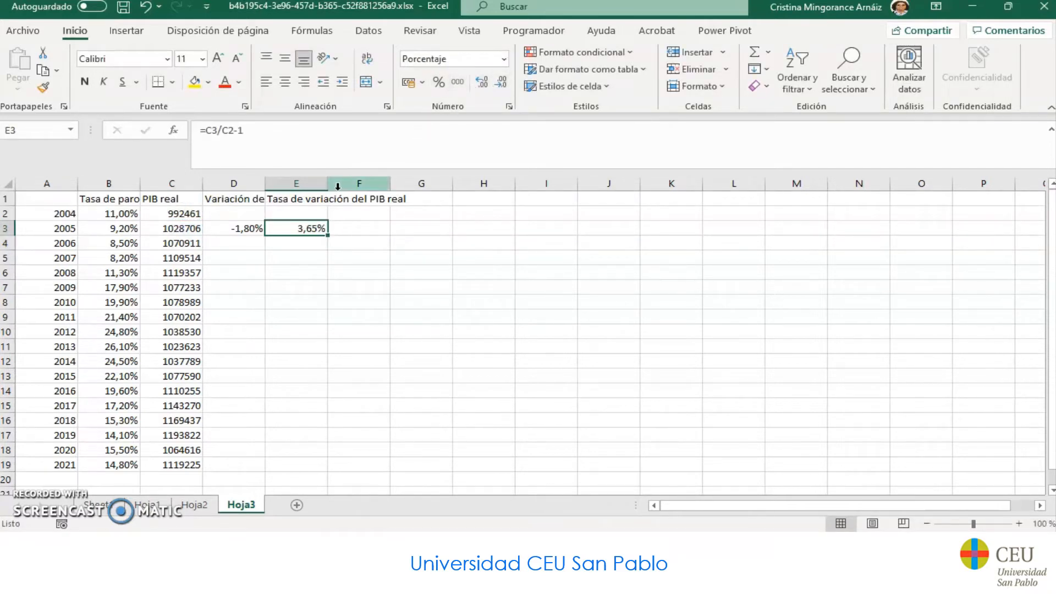
left_click_drag(248, 228, 316, 467)
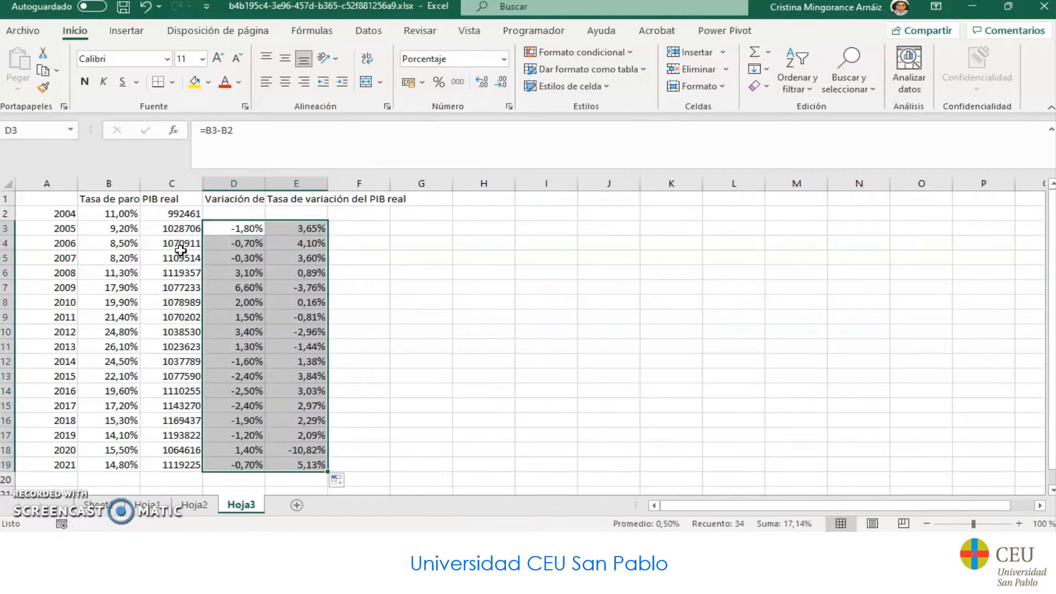
Insert a markers-only scatter chart from the data in D3:E19
left_click(127, 31)
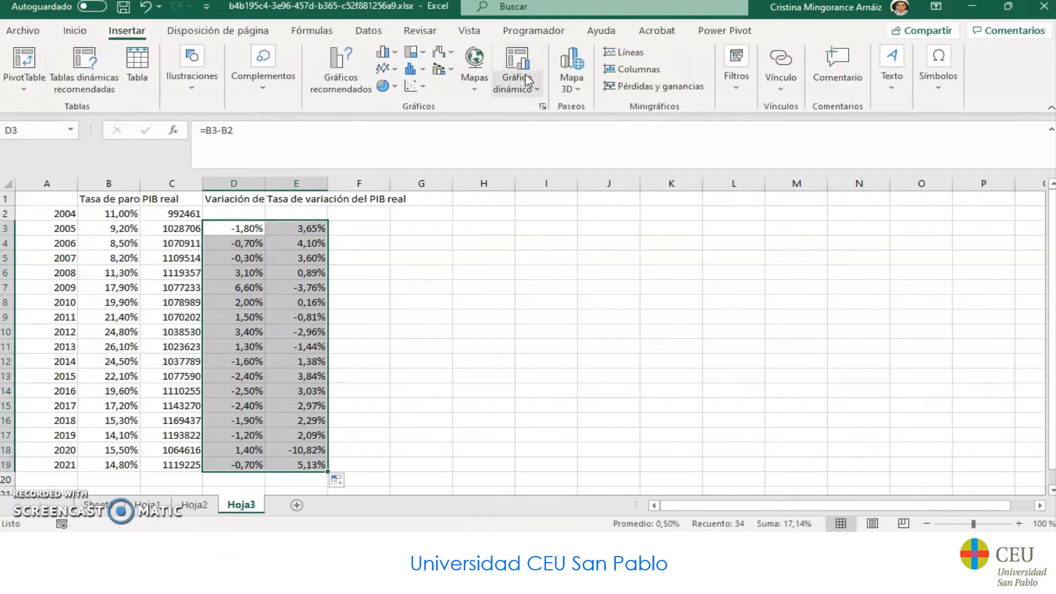
left_click(423, 87)
left_click(427, 135)
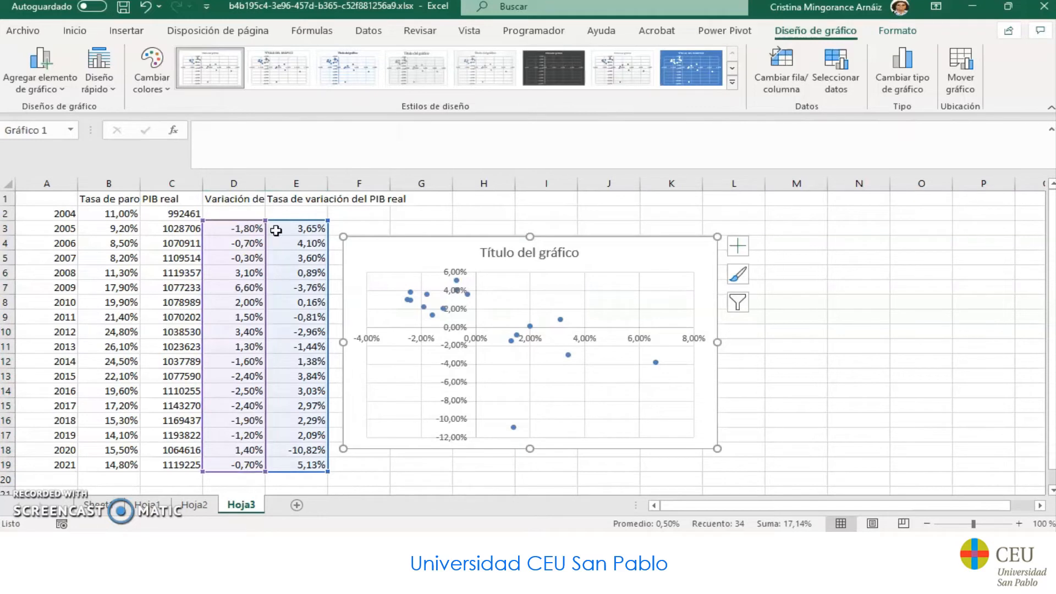
Move the scatter chart clear of the data columns and delete its chart title
left_click_drag(645, 246, 766, 231)
left_click(654, 245)
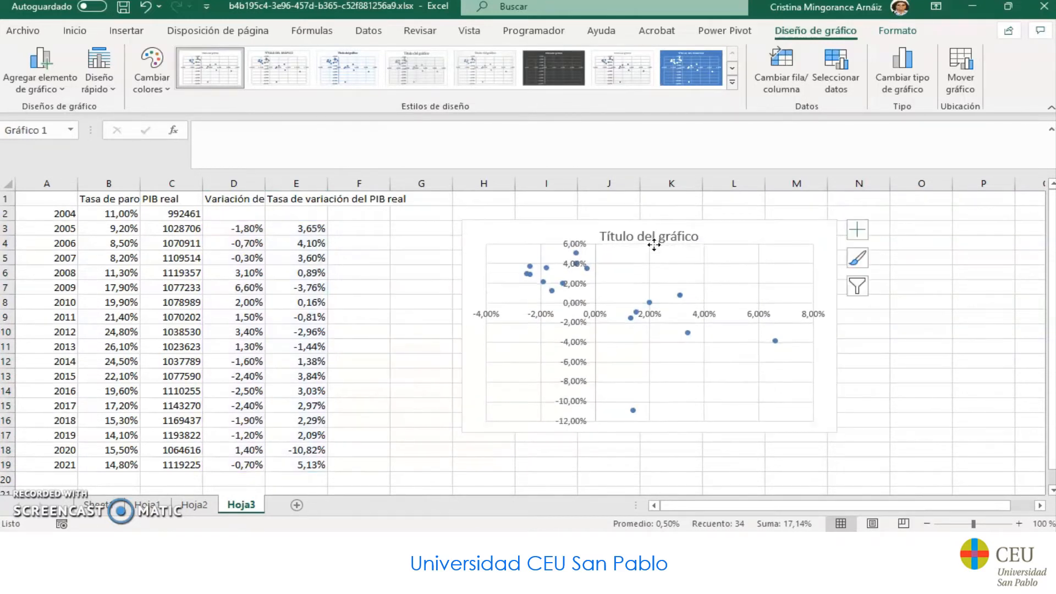
key("Delete")
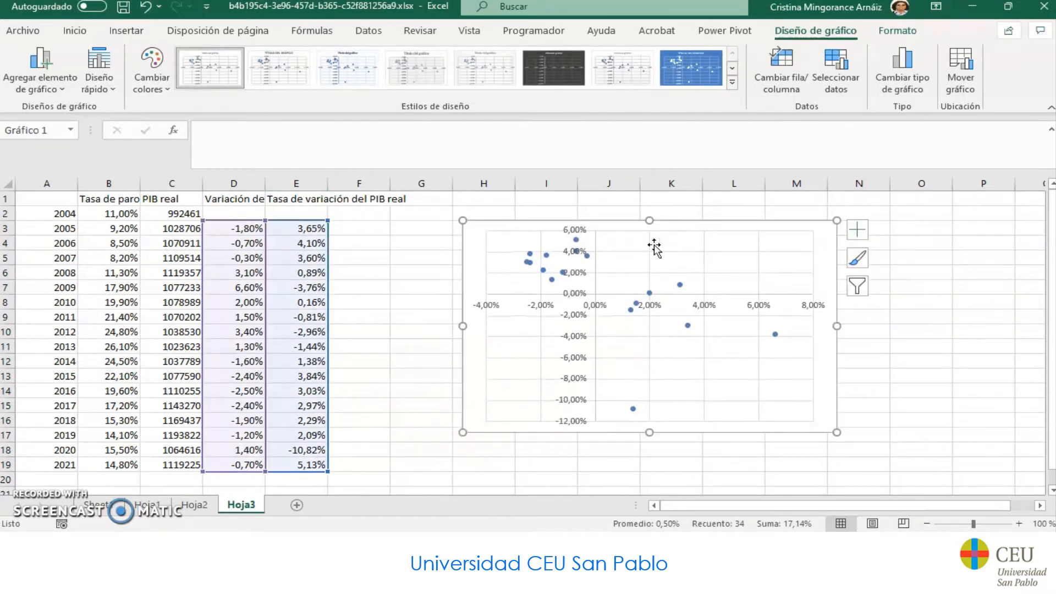
left_click(126, 32)
left_click(416, 86)
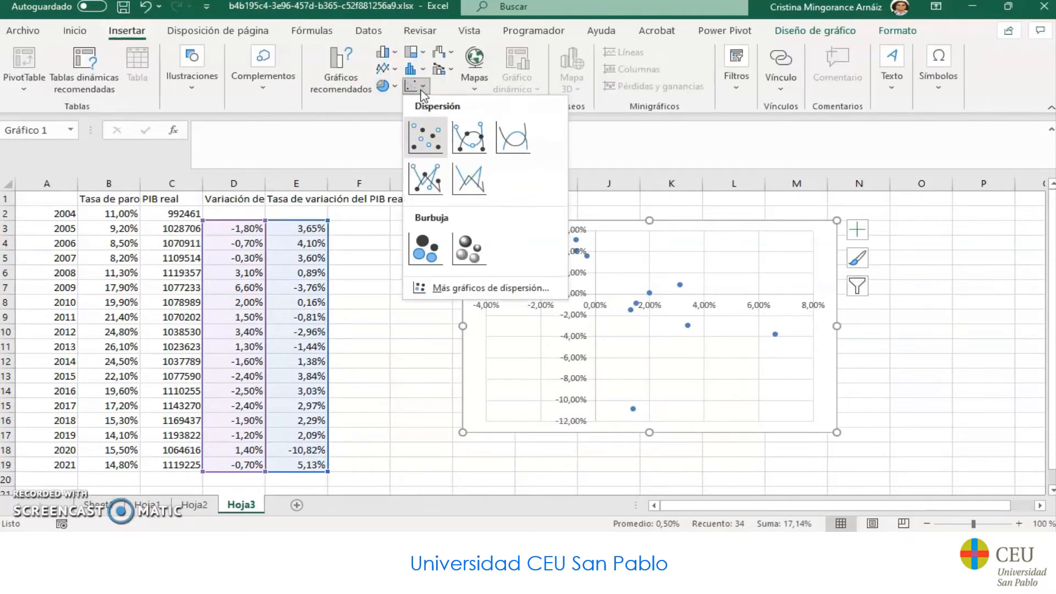
left_click(424, 132)
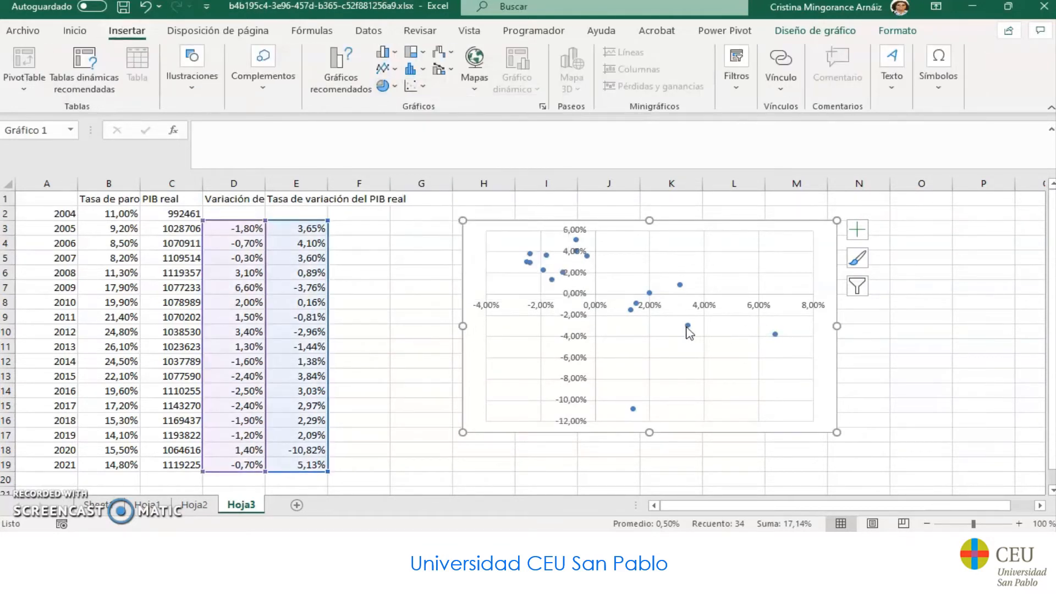
Add primary horizontal and primary vertical axis titles to the scatter chart
left_click(840, 33)
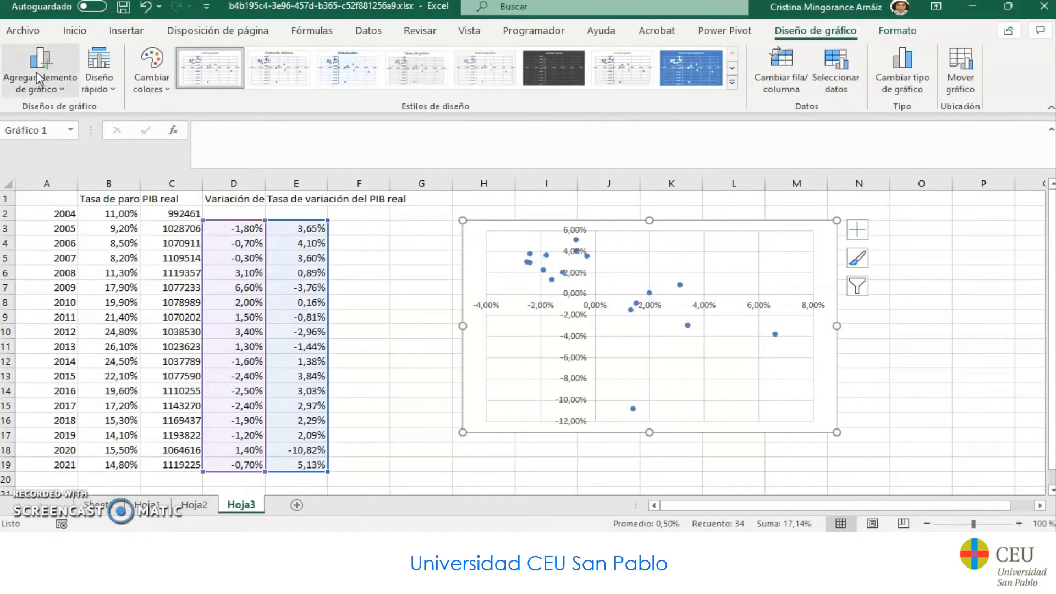
left_click(58, 93)
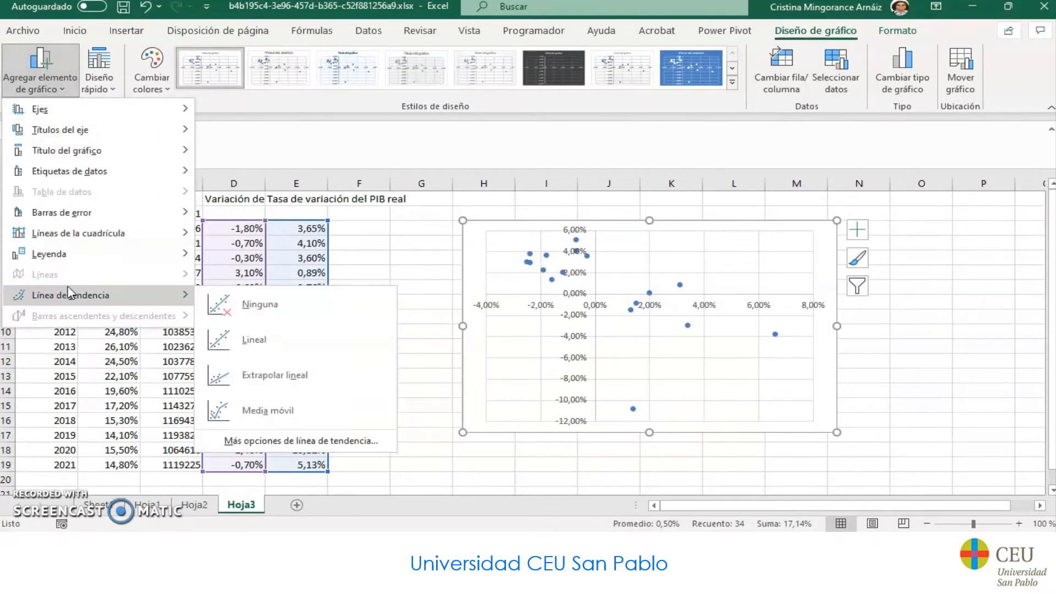
mouse_move(78, 129)
left_click(231, 134)
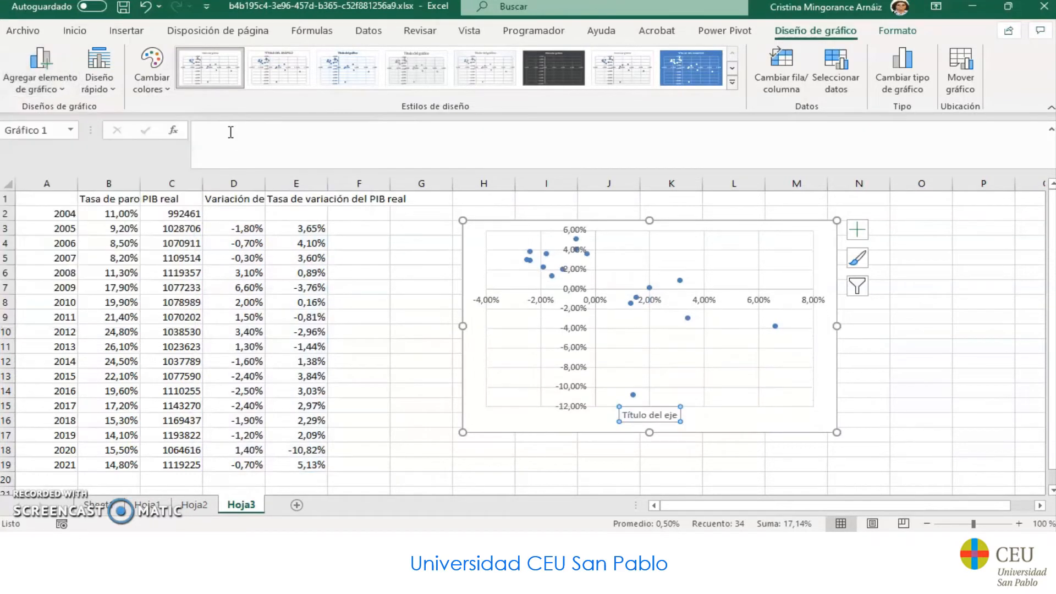
left_click(60, 91)
mouse_move(88, 148)
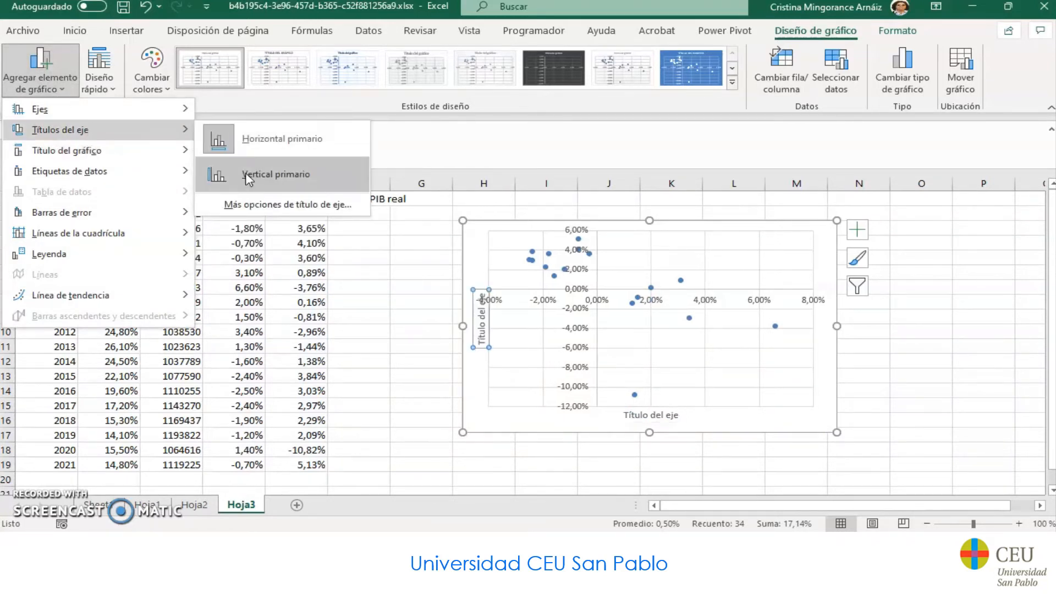
left_click(231, 171)
Try switching the scatter chart's rows and columns, and switch them back
left_click(661, 419)
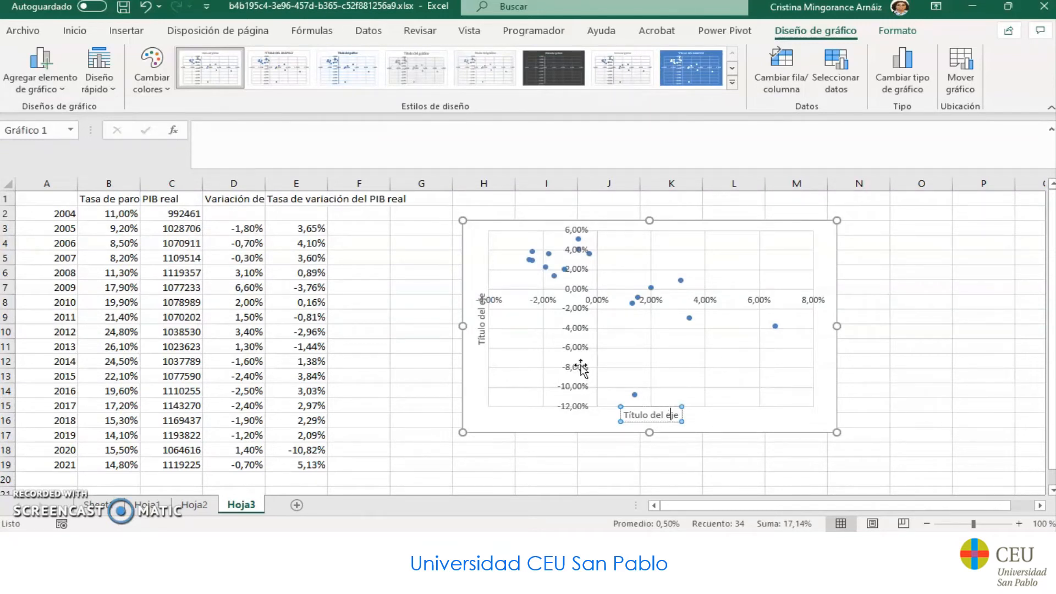
left_click(713, 226)
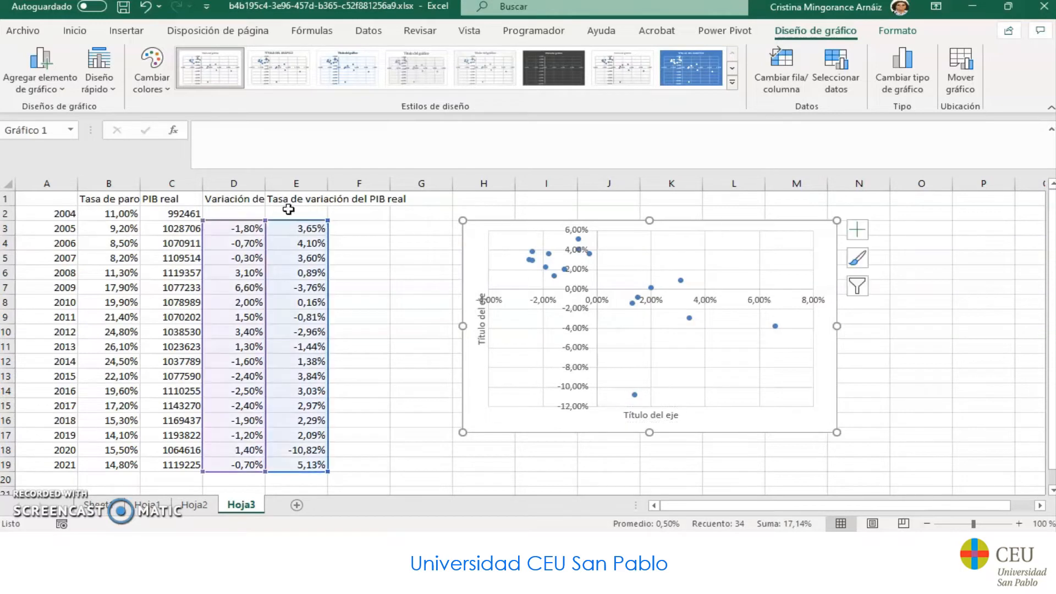
left_click(235, 197)
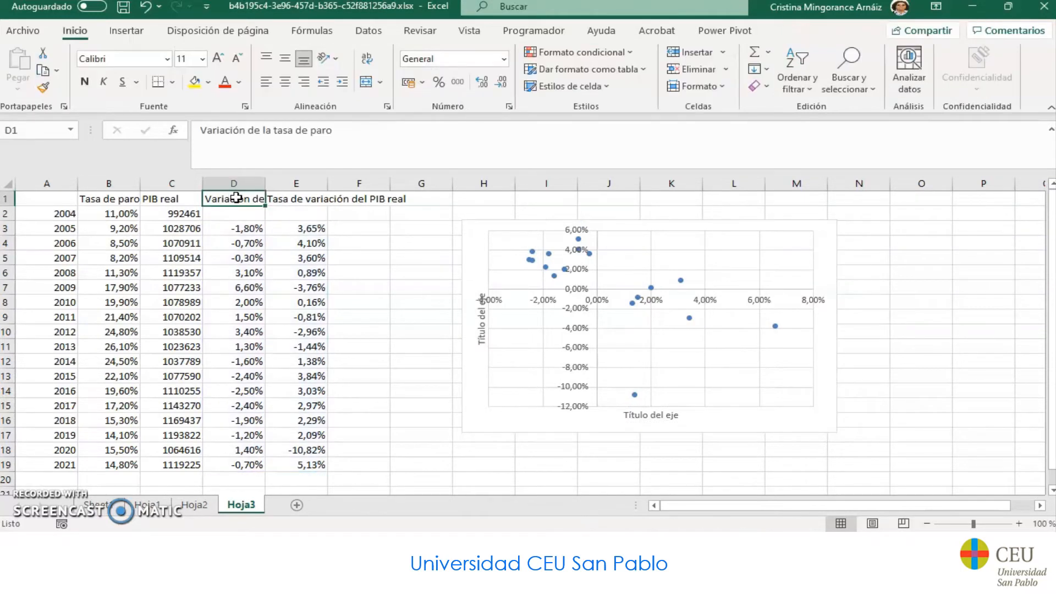
left_click(672, 419)
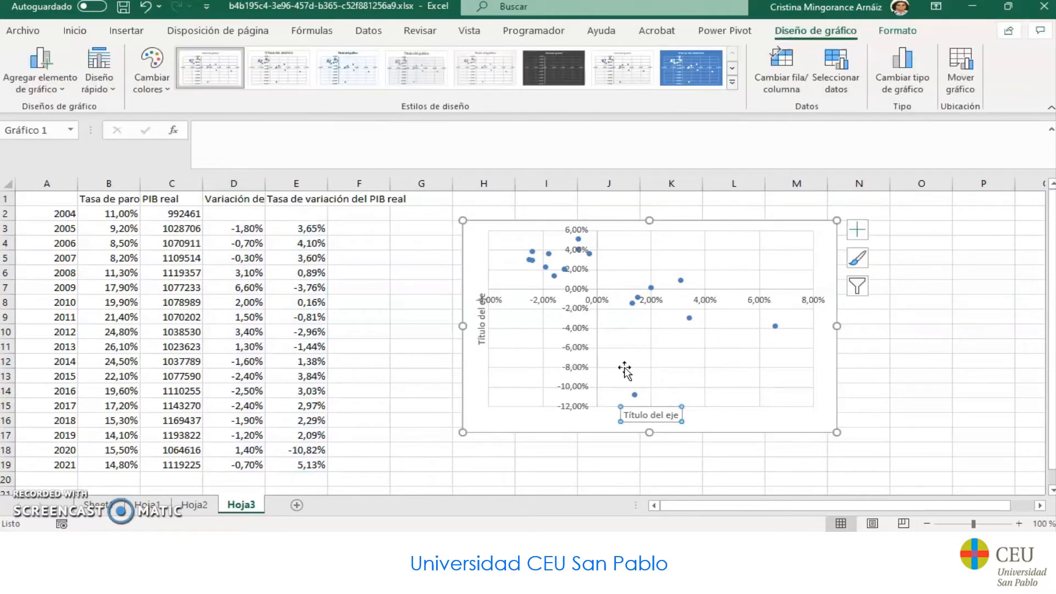
left_click(686, 272)
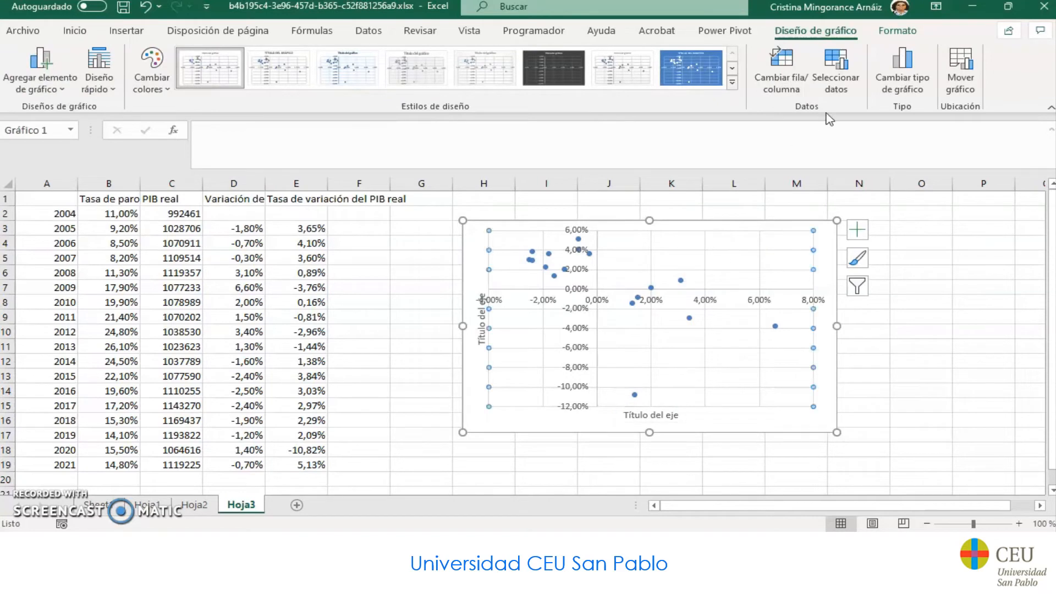
left_click(798, 91)
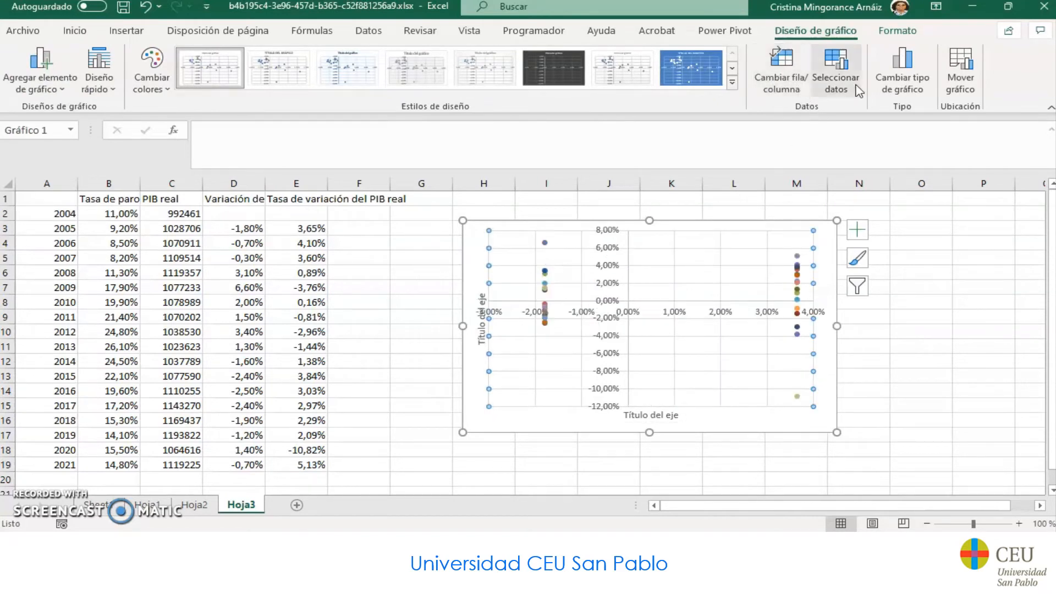
left_click(784, 83)
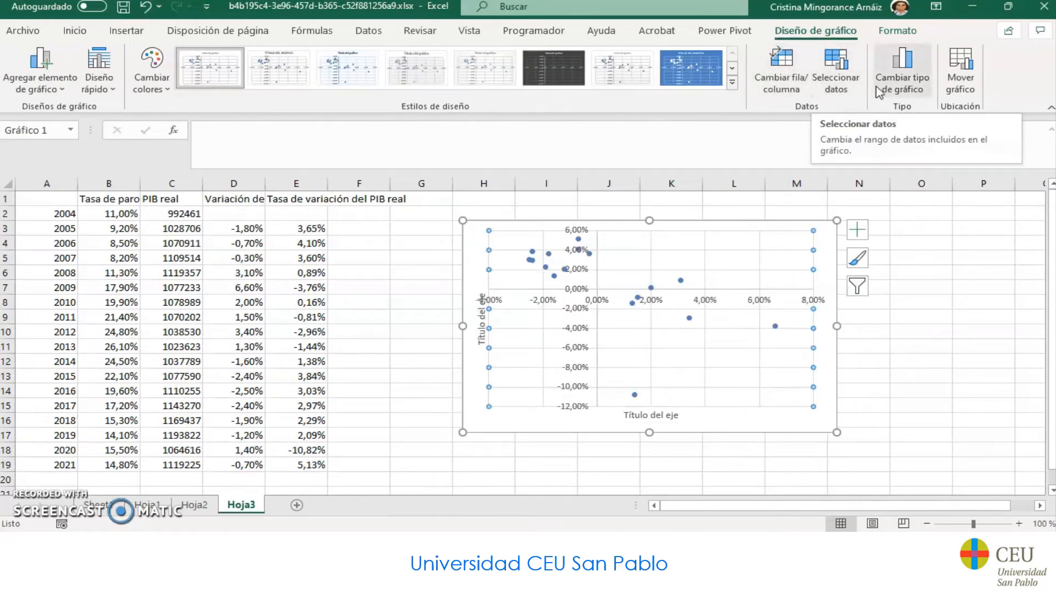
Delete the scatter chart from the sheet
right_click(681, 280)
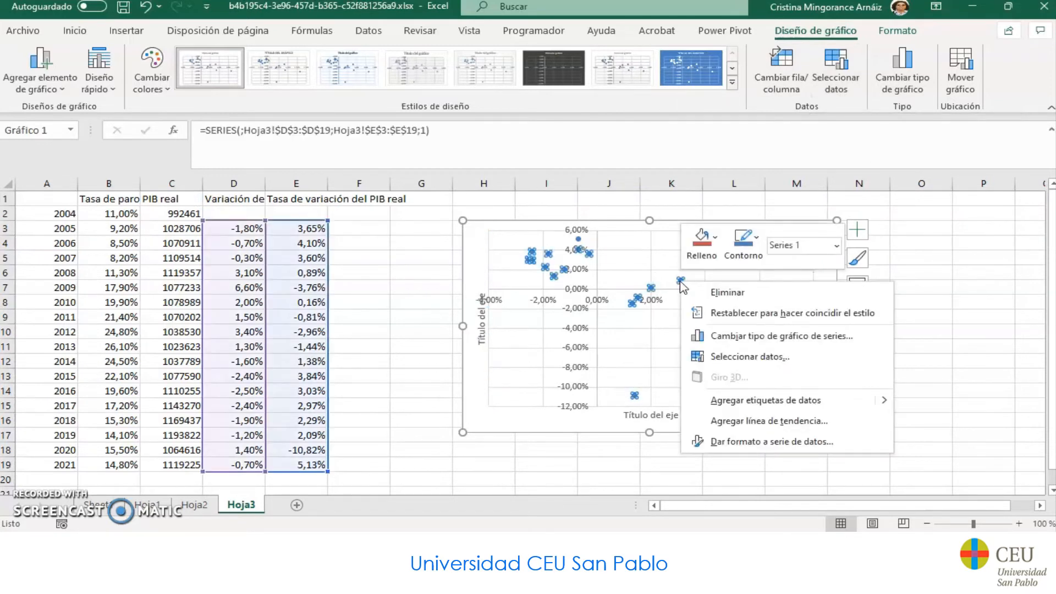
key("Escape")
key("Delete")
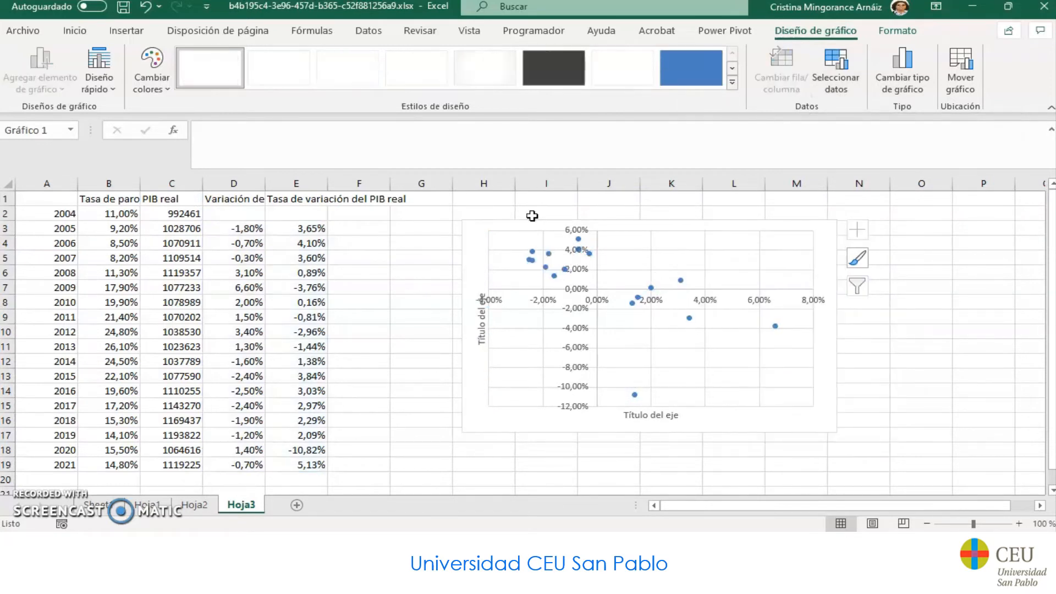
key("Delete")
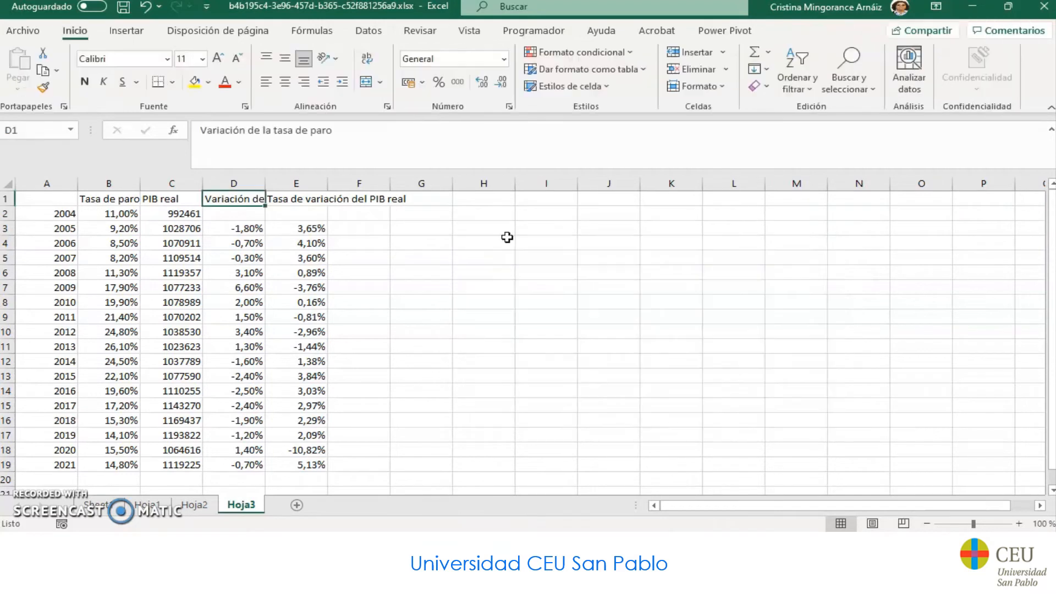
Copy the variation headers in D1:E1 to H1:I1
left_click(294, 184)
left_click(258, 183)
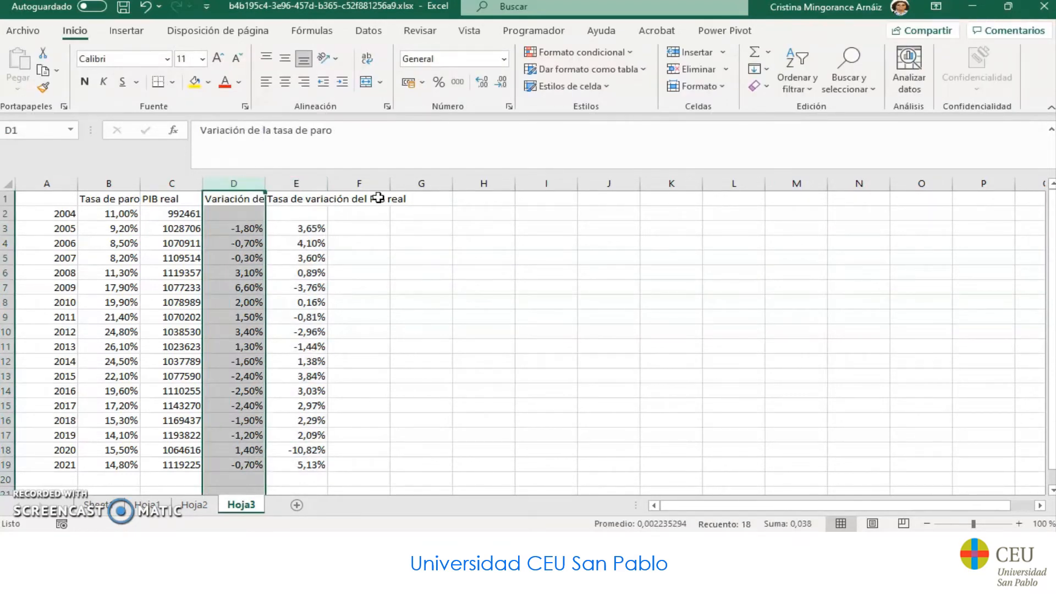
left_click_drag(260, 200, 289, 195)
key("ctrl+c")
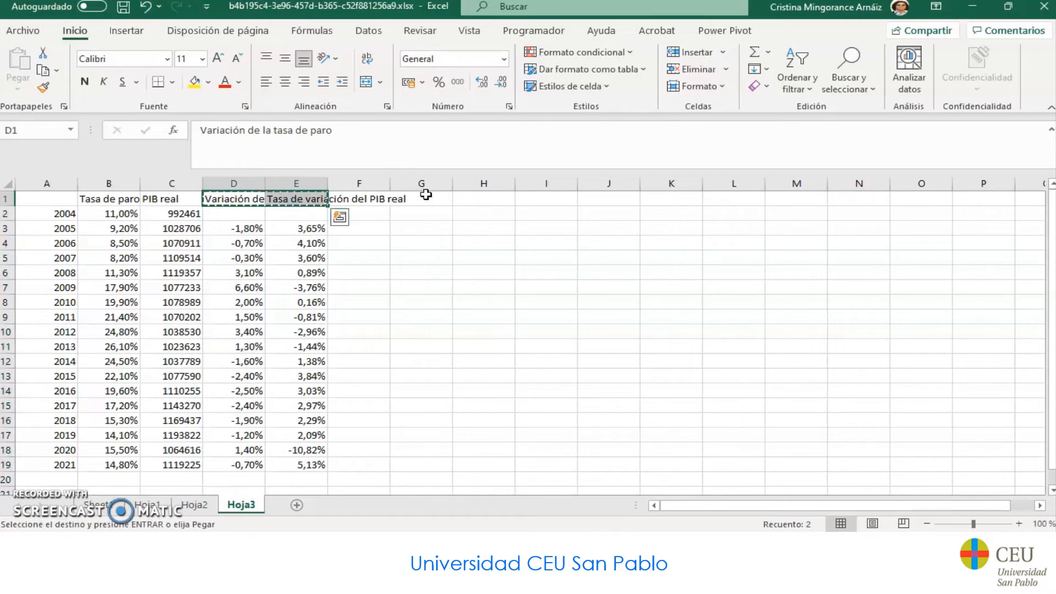
left_click(427, 196)
left_click(465, 198)
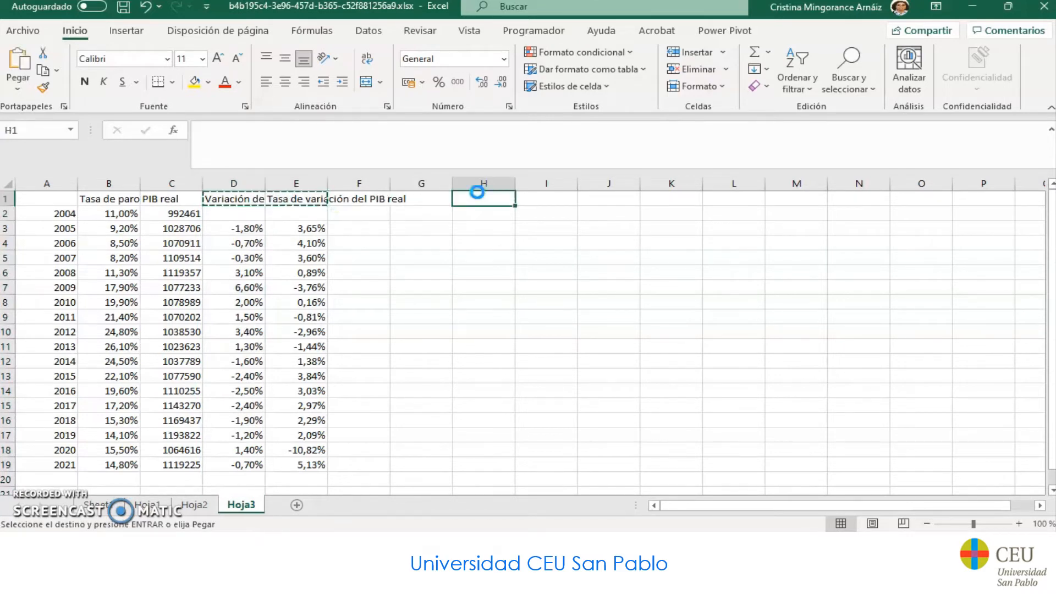
key("ctrl+v")
Move the header "Variación de la tasa de paro" from H1 to J1
left_click(490, 198)
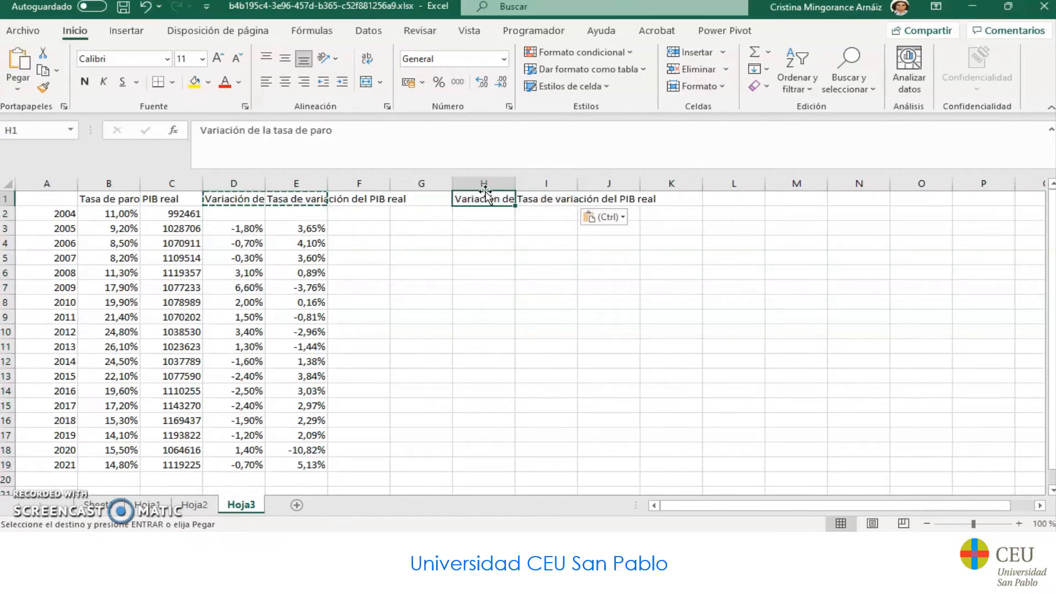
key("ctrl+c")
left_click(598, 198)
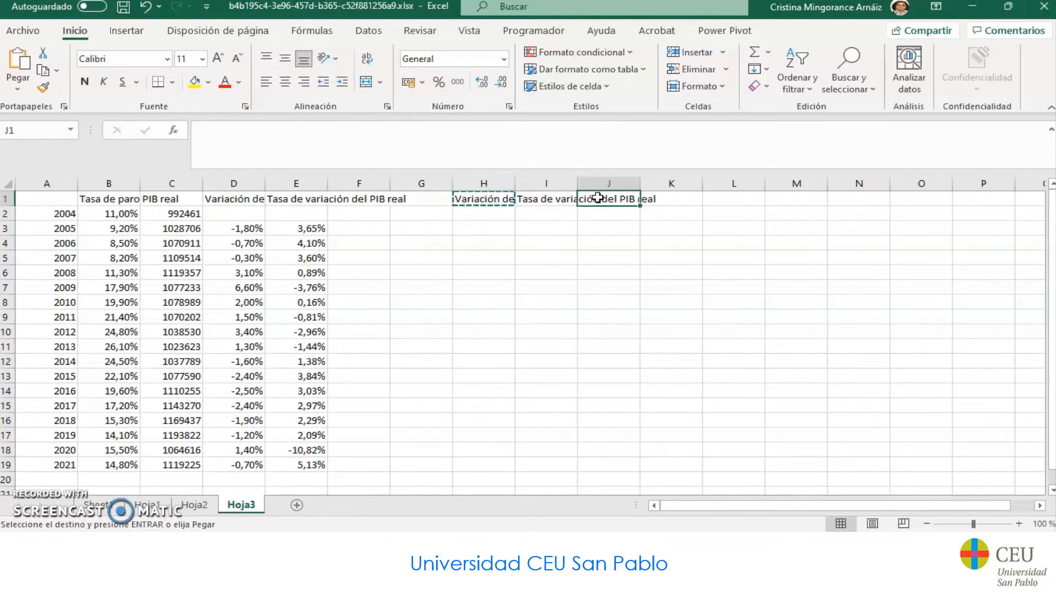
key("ctrl+v")
Enter =2005 in H2 and =H2+1 in H3, and fill the years down to row 18
left_click(495, 215)
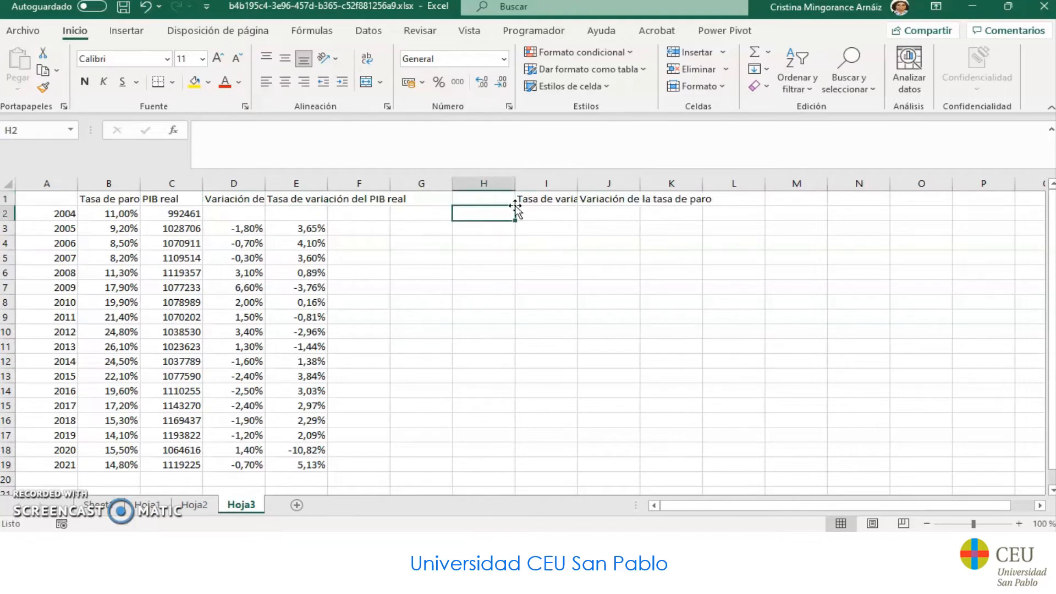
type("=2005")
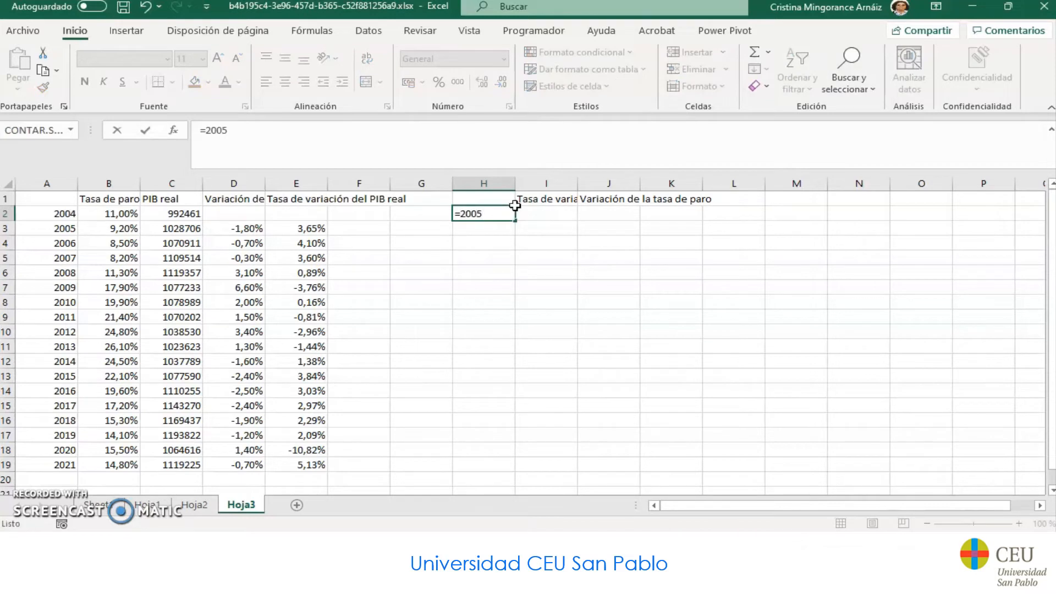
key("Return")
type("=")
key("Up")
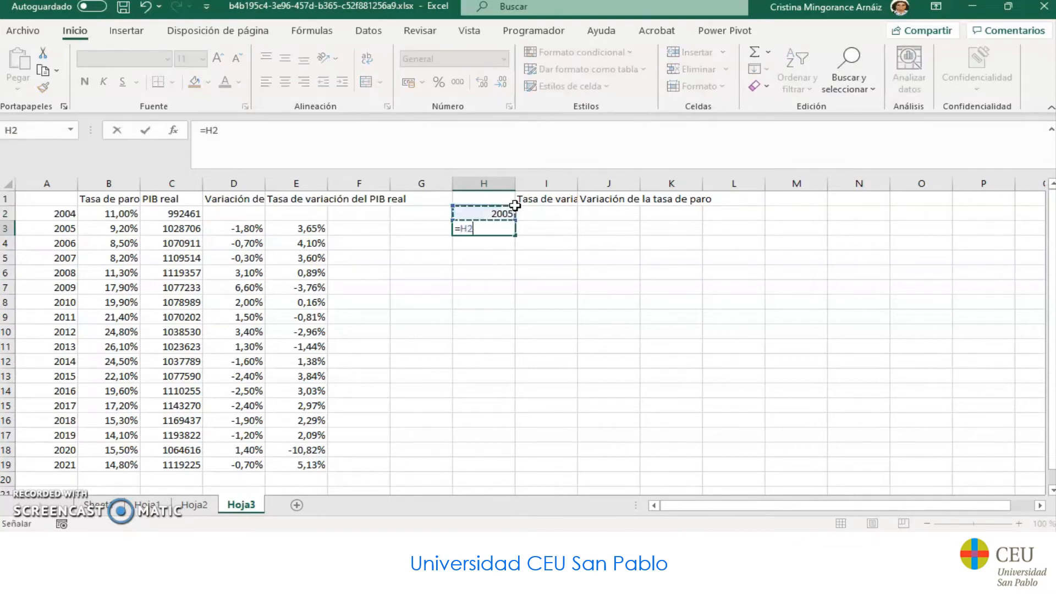
type("+1")
key("Return")
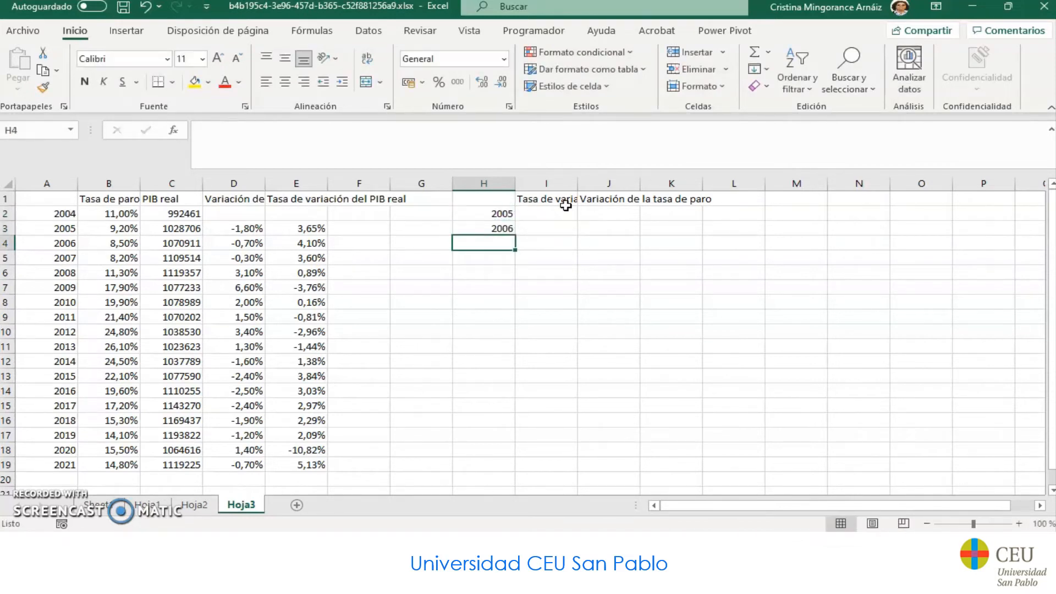
left_click(502, 228)
left_click_drag(515, 236, 500, 458)
Enter the formula =E3 in I2 to bring in the 2005 real GDP growth rate
left_click(545, 217)
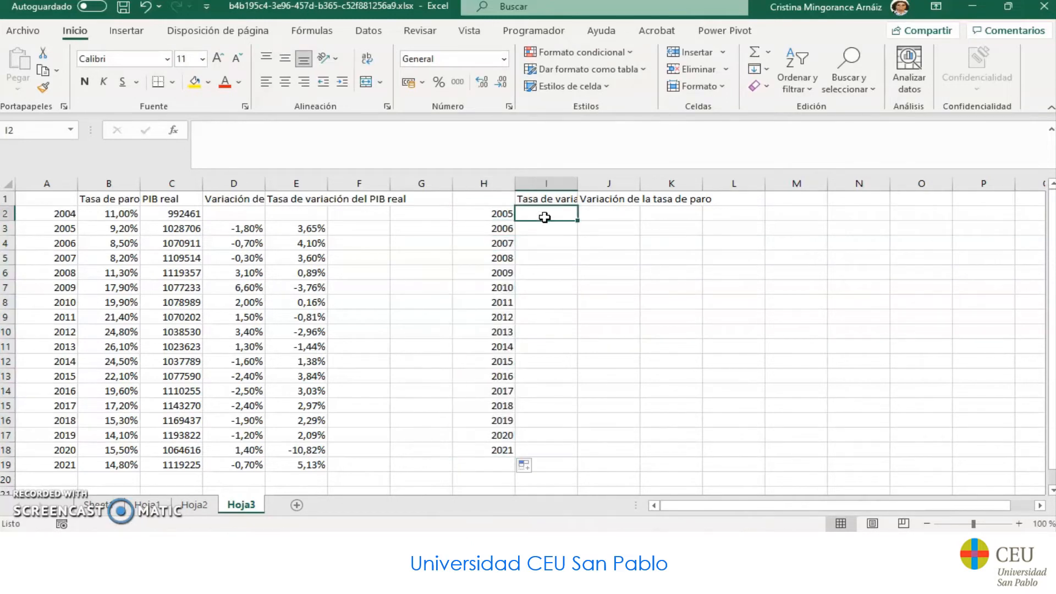
type("=")
key("Left")
key("Left")
key("Left")
key("Left")
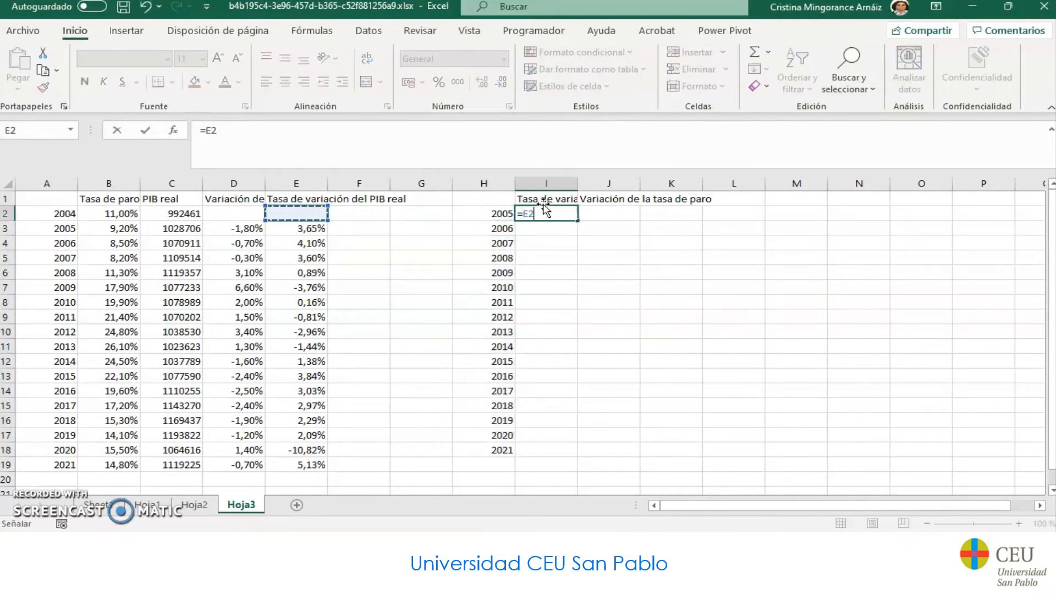
key("Down")
key("Return")
Link J2 to the 2005 unemployment rate change with the formula =D3
key("Up")
key("Right")
type("=")
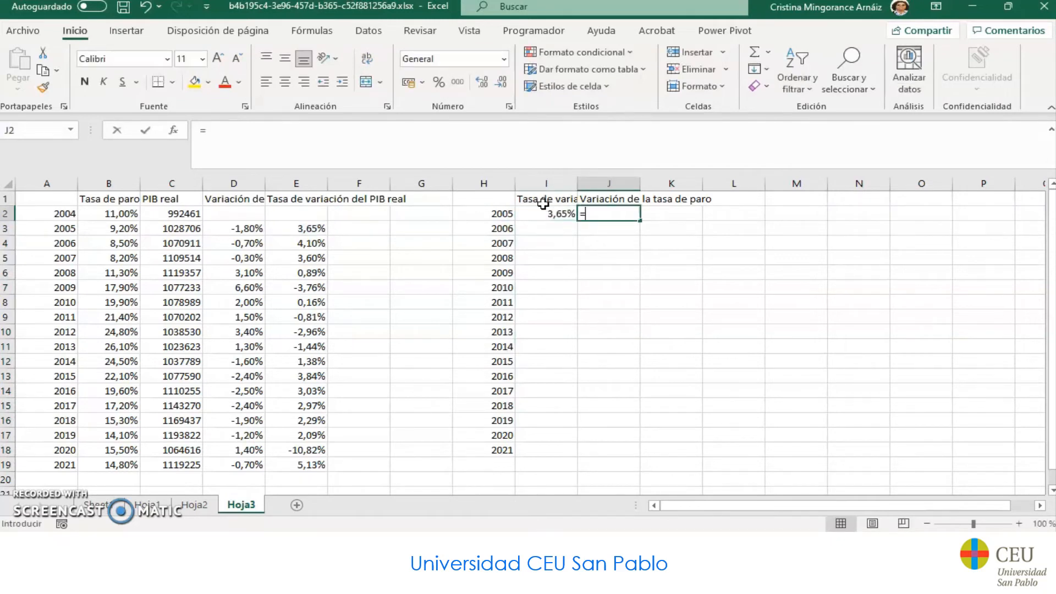
key("Down")
key("Left")
key("Left")
key("Left")
key("Left")
key("Left")
key("Left")
key("Left")
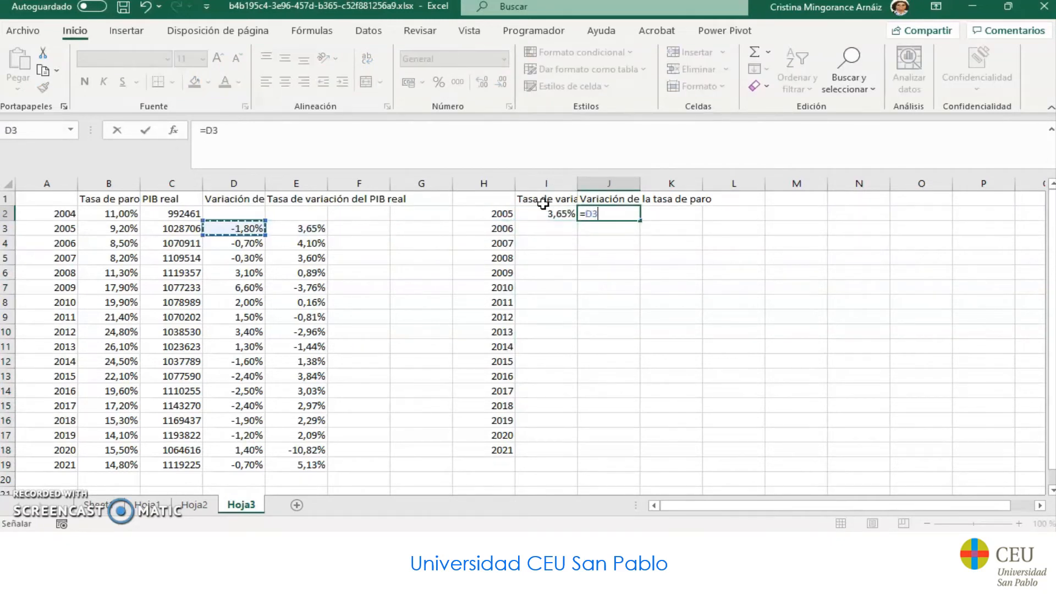
key("Return")
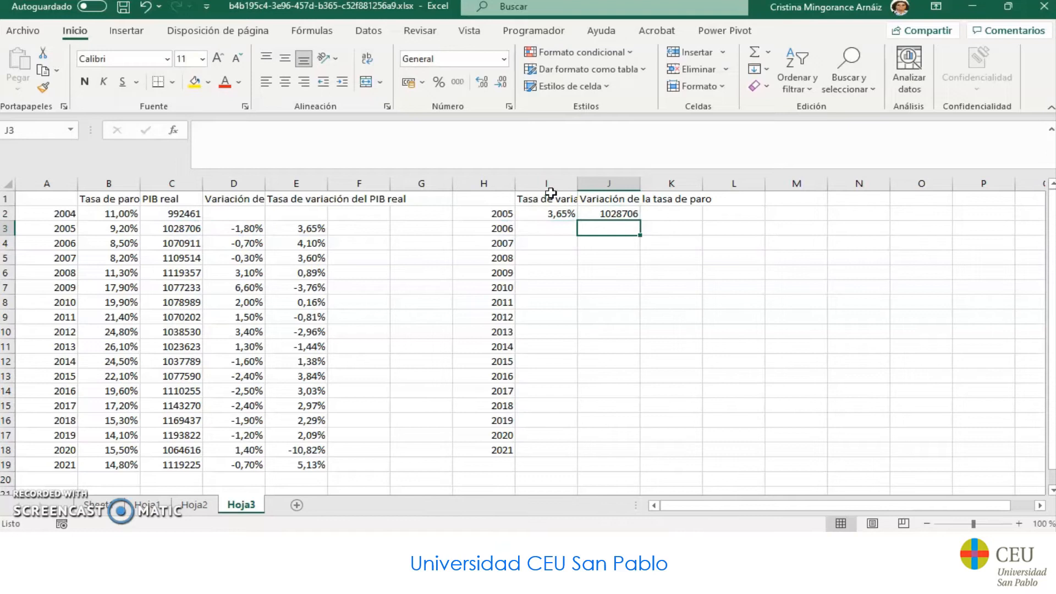
left_click(621, 215)
left_click(241, 144)
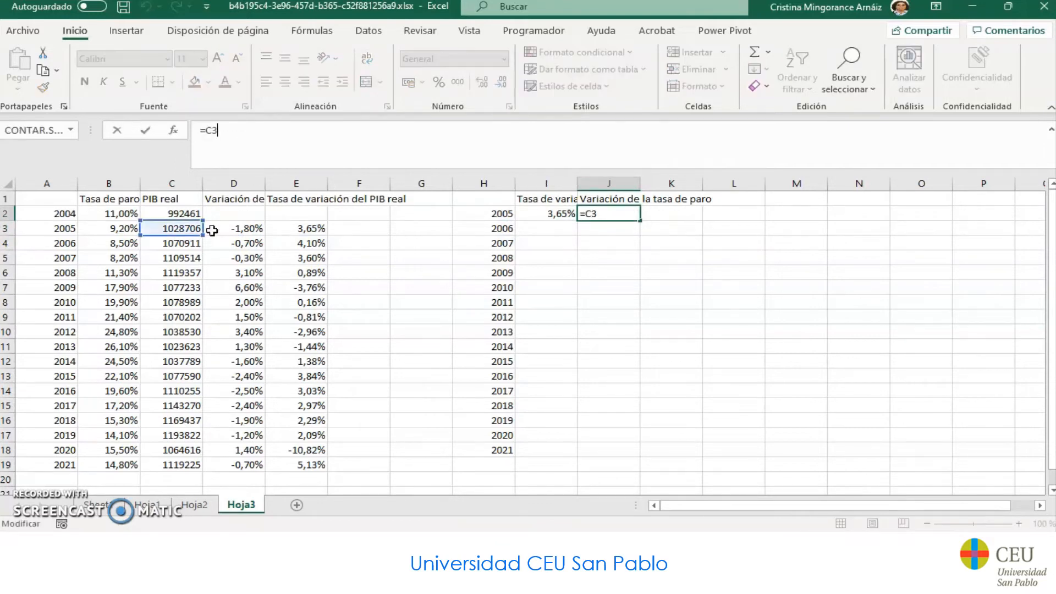
left_click(221, 229)
key("Return")
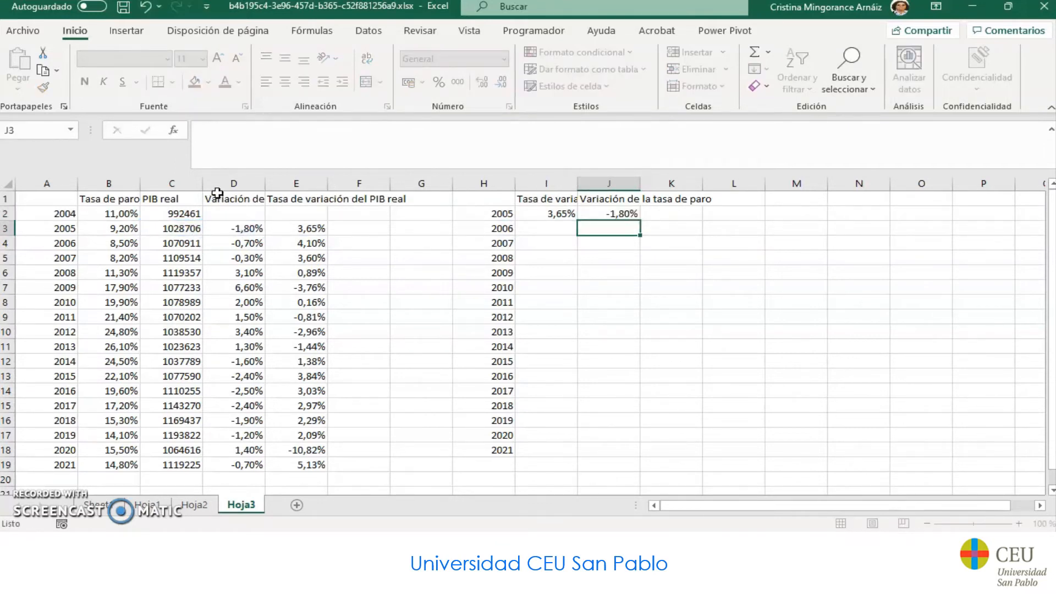
Fill the I2:J2 formulas down to row 18
left_click_drag(569, 215, 647, 457)
left_click(728, 317)
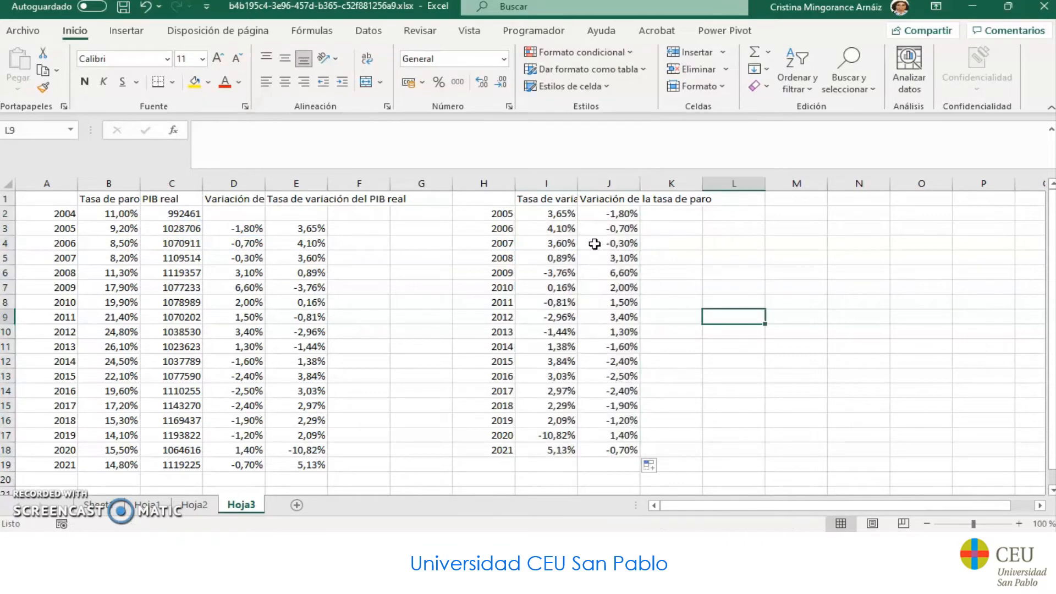
left_click(570, 220)
left_click(557, 198)
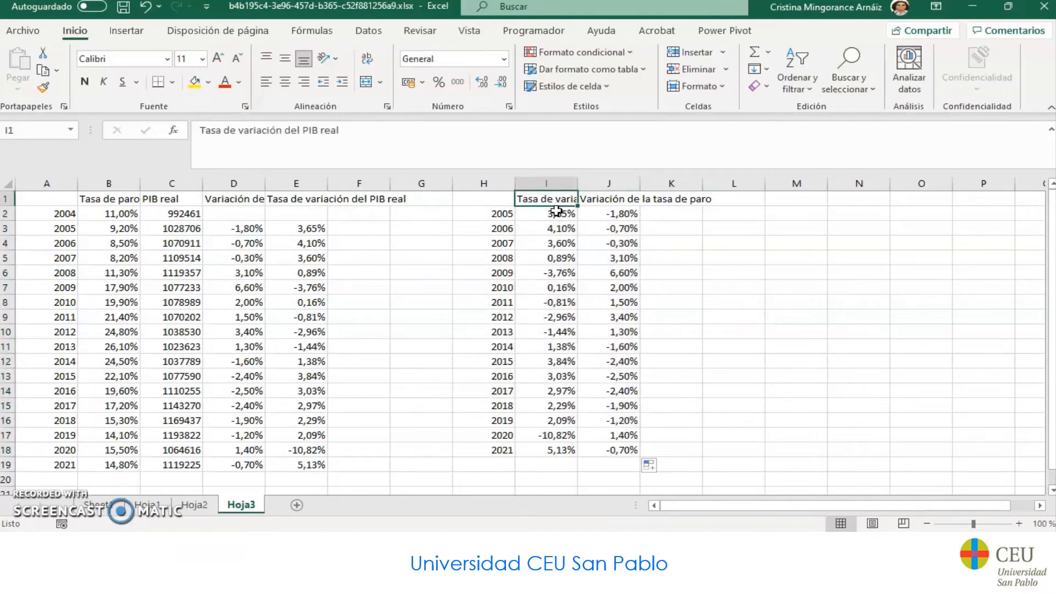
left_click(608, 199)
Insert a markers-only scatter chart from I2:J18 and move it beside the new data columns
left_click_drag(567, 213, 622, 451)
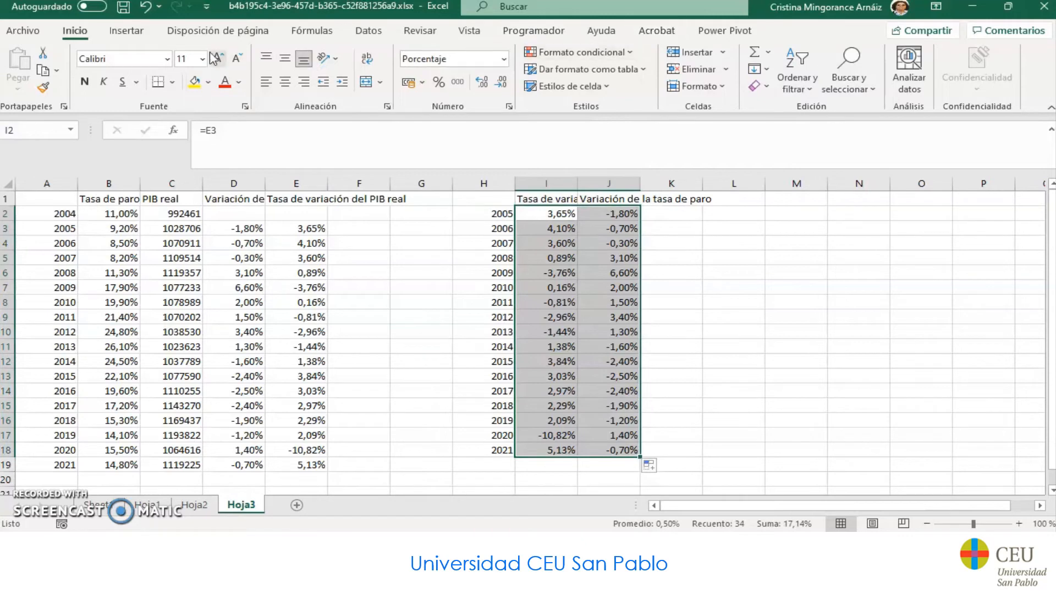
left_click(127, 30)
left_click(423, 83)
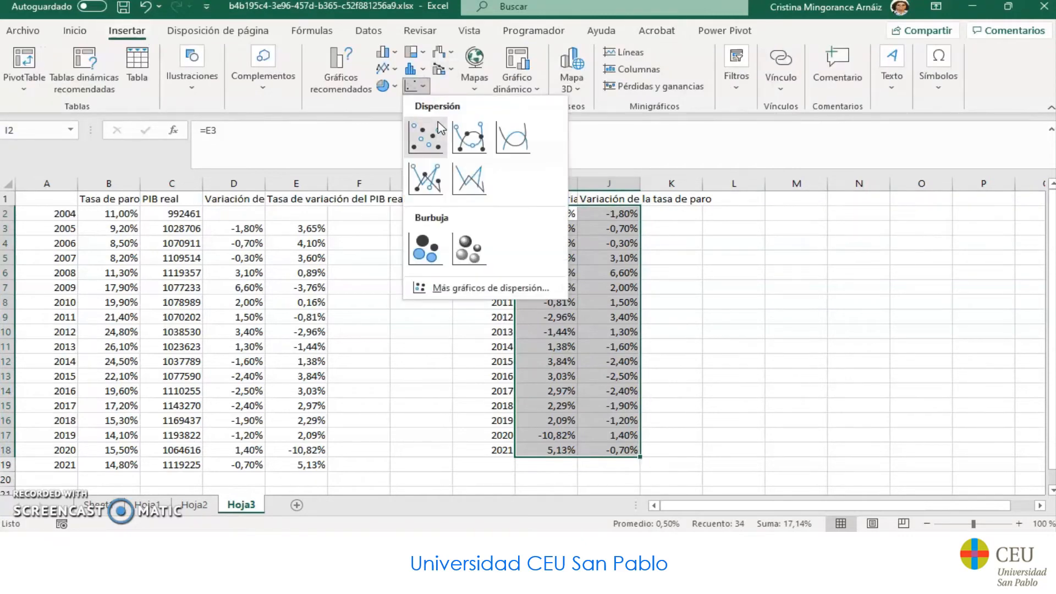
left_click(426, 137)
left_click_drag(651, 255, 944, 237)
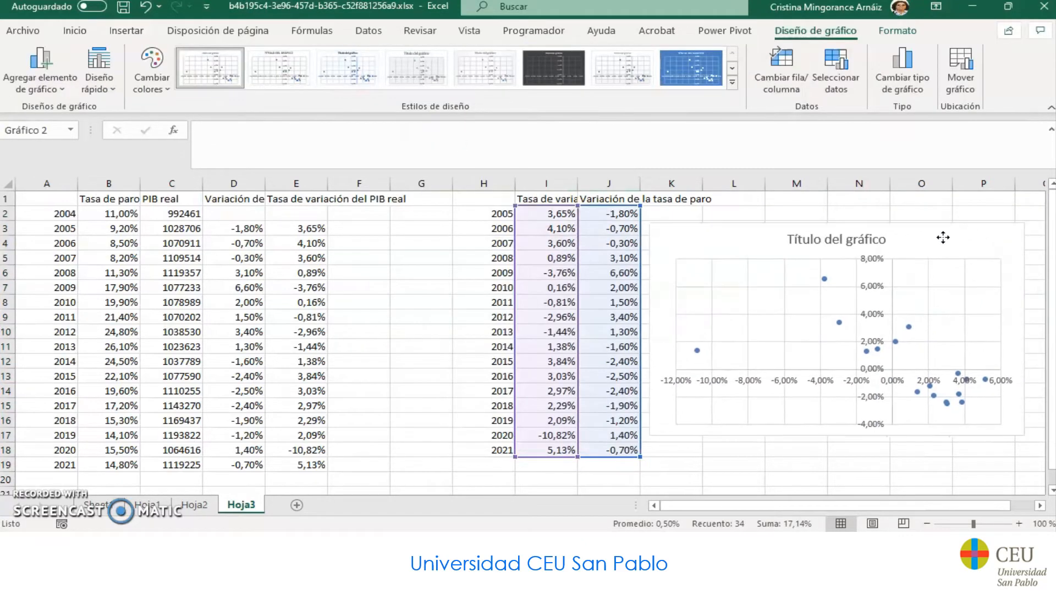
Delete the scatter chart's title and add primary horizontal and primary vertical axis titles
left_click(888, 240)
key("Delete")
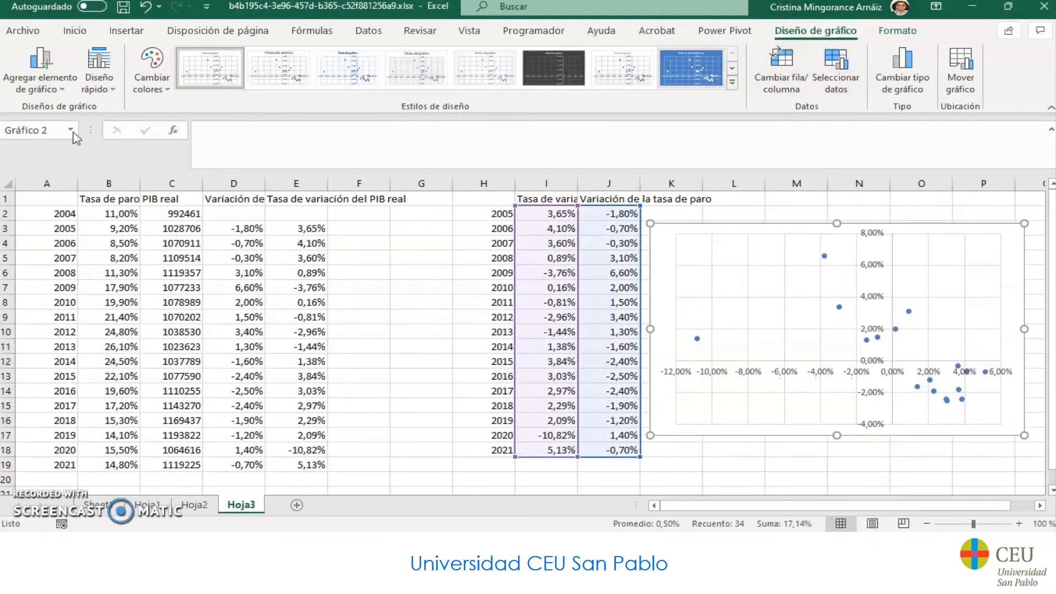
left_click(41, 77)
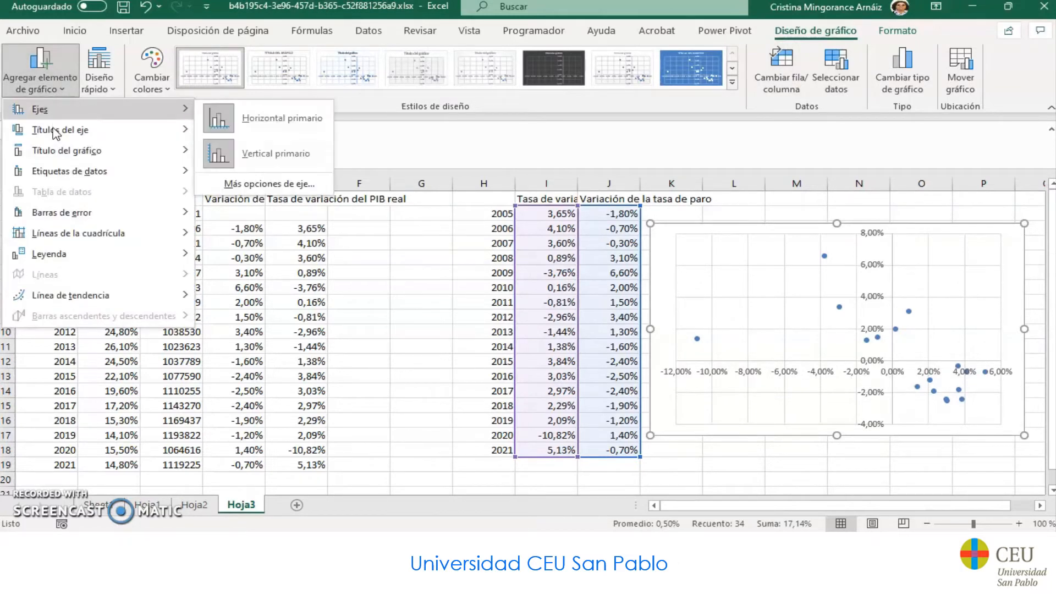
mouse_move(55, 133)
left_click(254, 144)
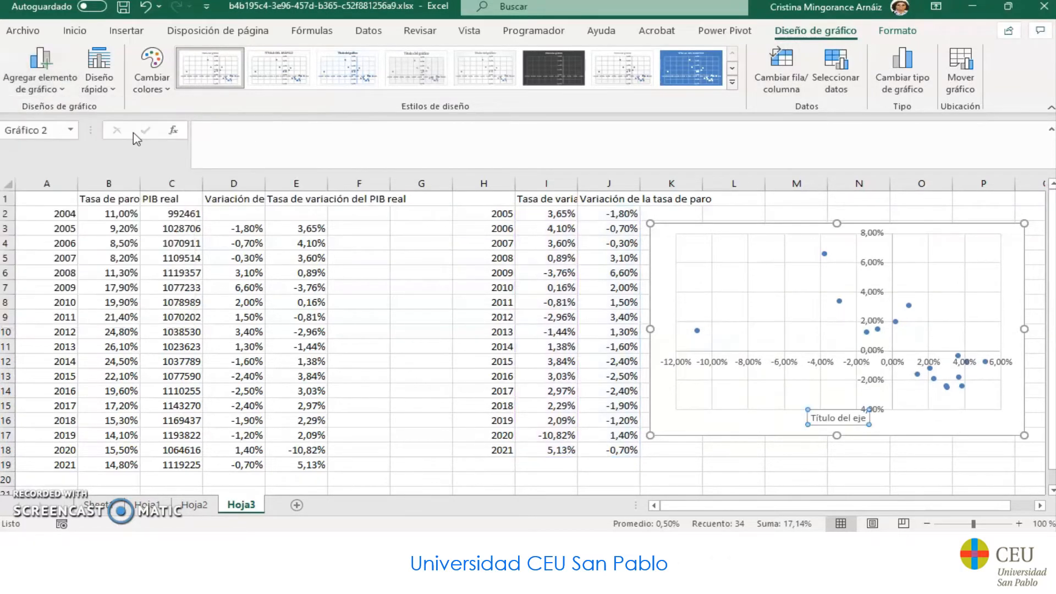
left_click(40, 71)
mouse_move(170, 138)
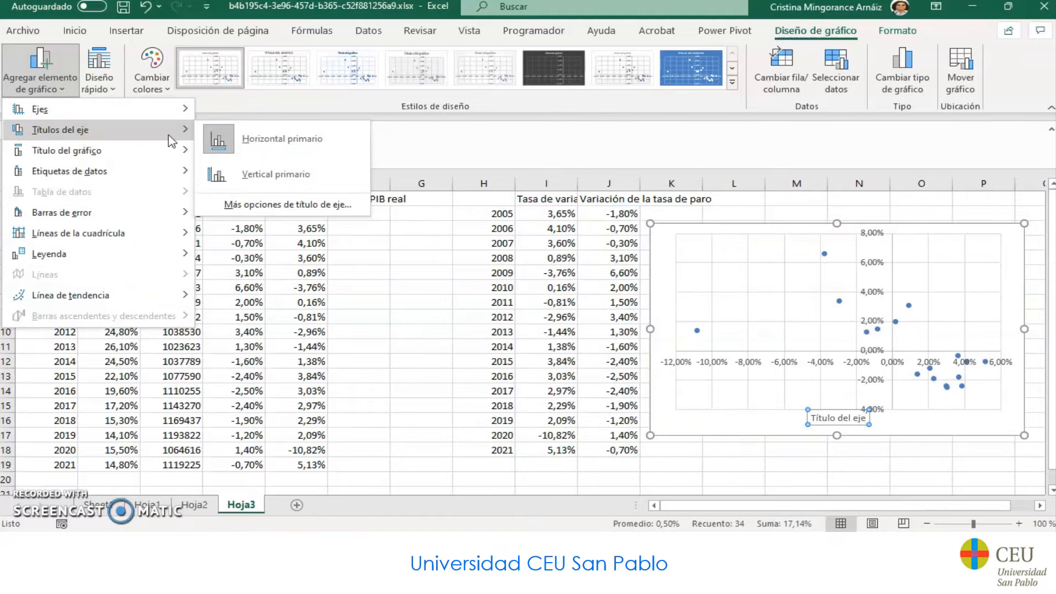
left_click(240, 175)
Change the horizontal axis title to "Tasa de variación del PIB real"
left_click_drag(854, 419, 731, 413)
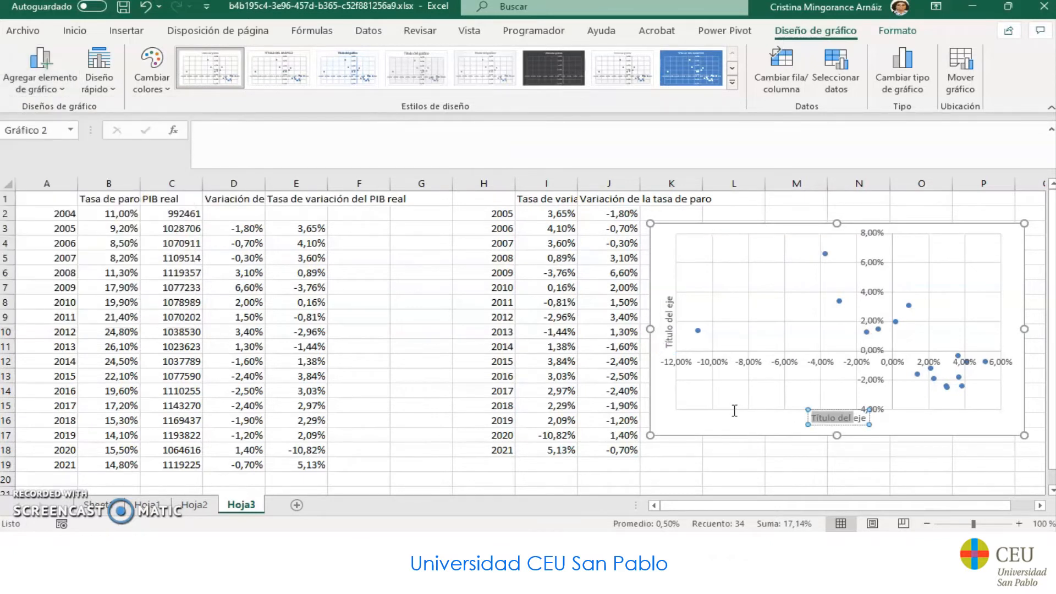
type("Tasa ")
type("de varia")
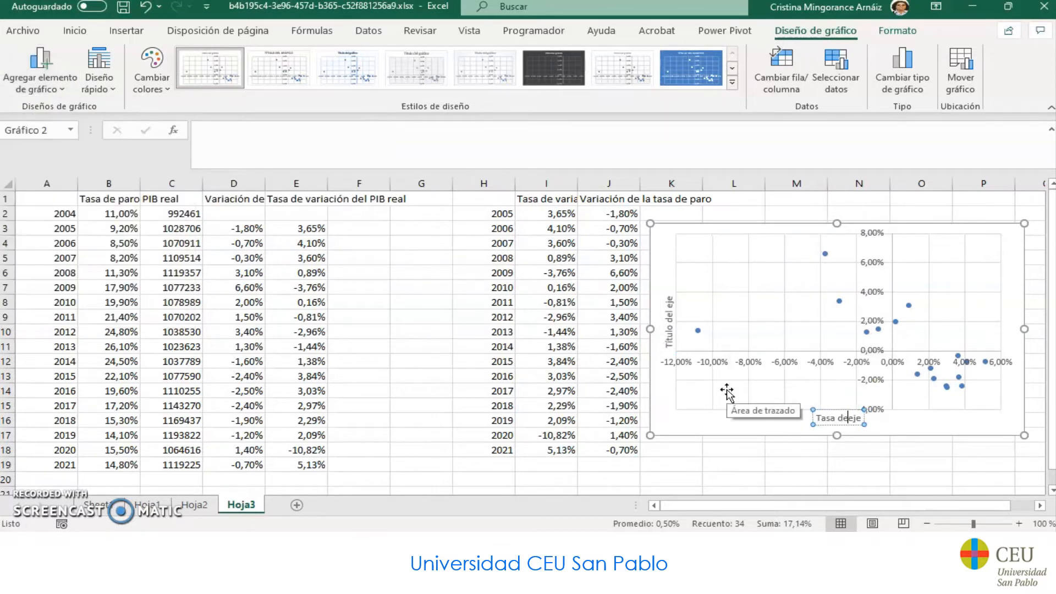
type("ci")
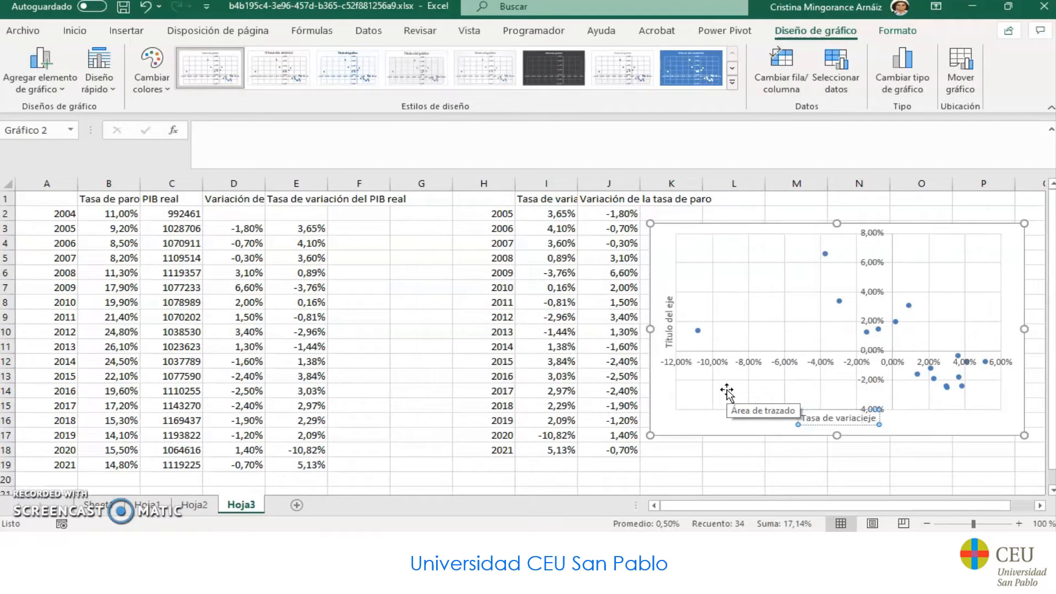
type("ón del P")
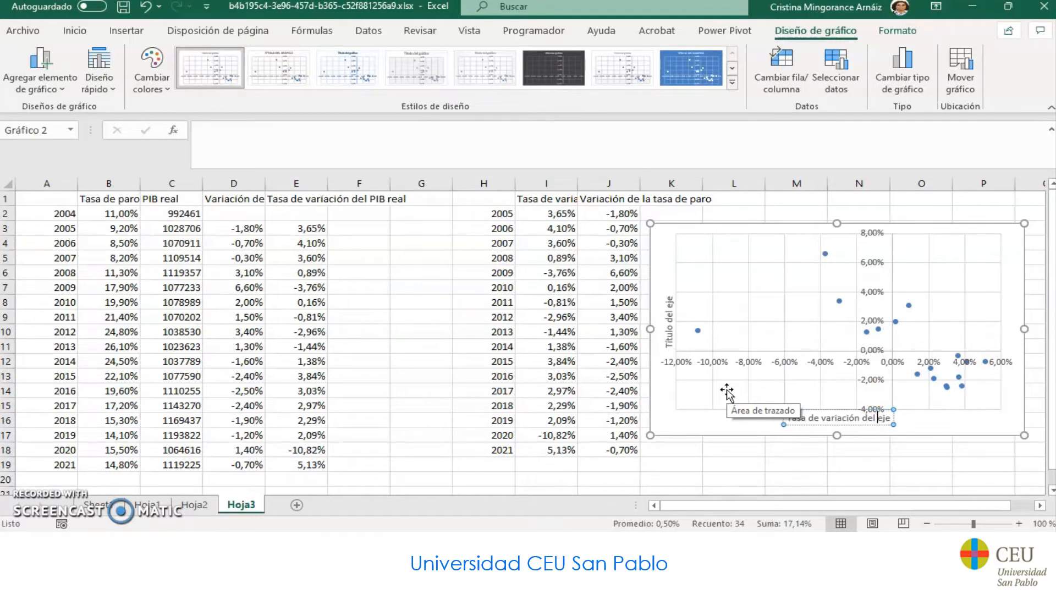
type("IB real")
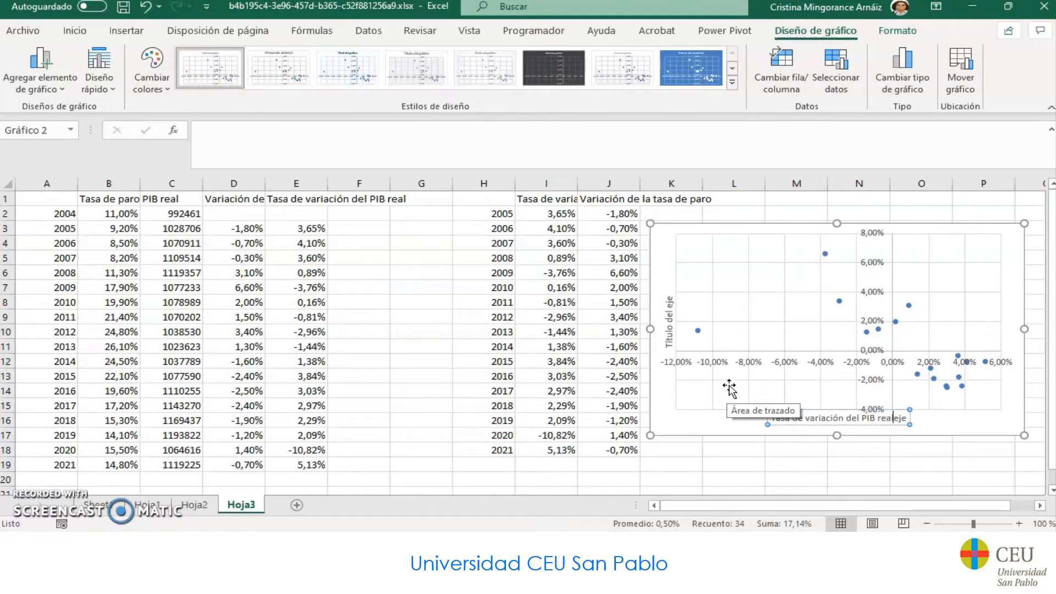
key("Delete")
key("Delete")
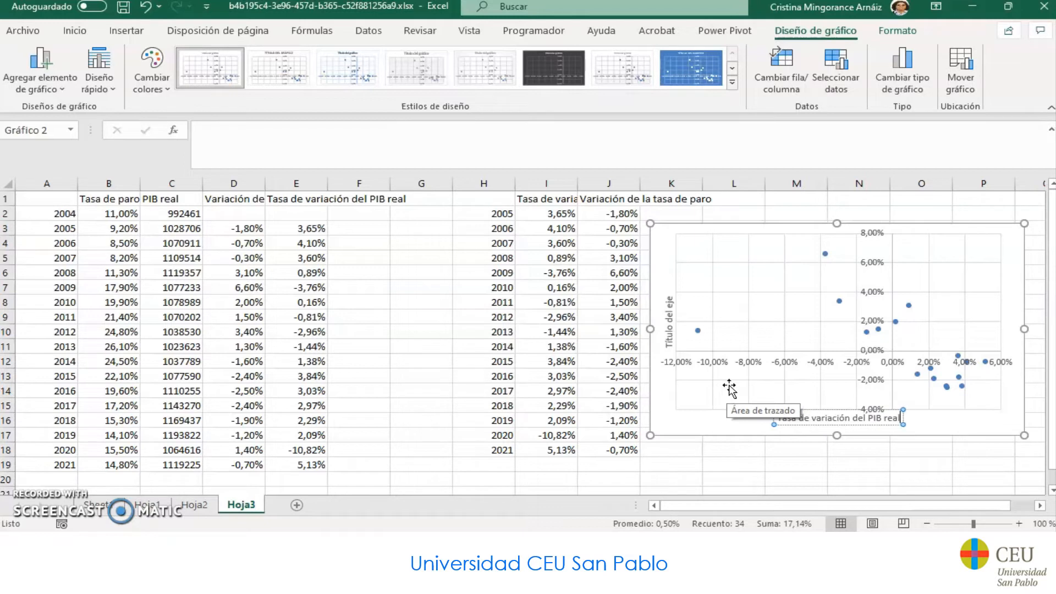
Change the vertical axis title to "Variación de la tasa de paro"
left_click(670, 311)
left_click_drag(672, 310, 671, 351)
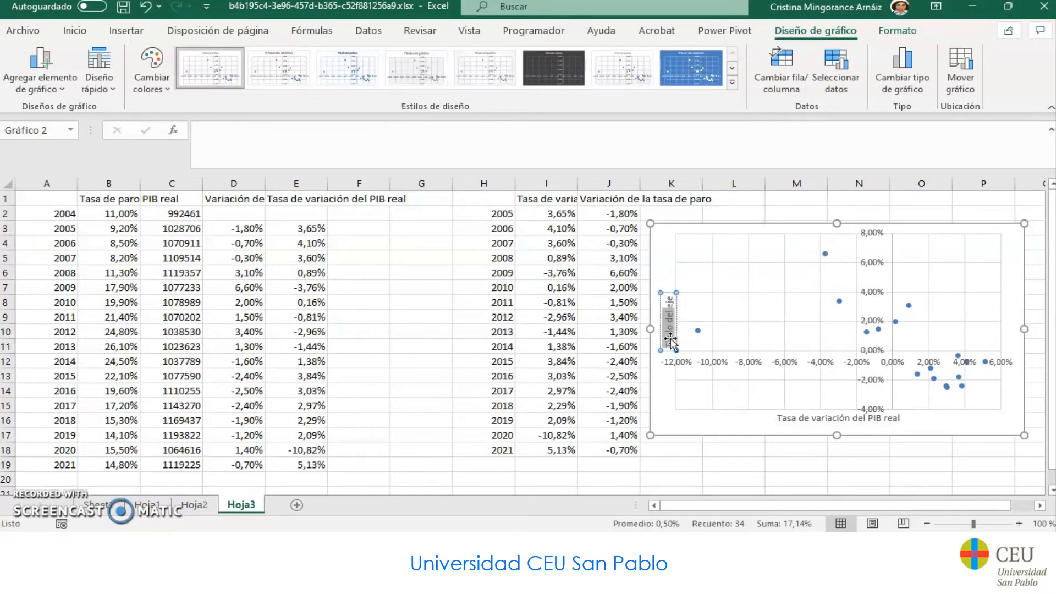
type("Tas")
key("BackSpace")
key("BackSpace")
key("BackSpace")
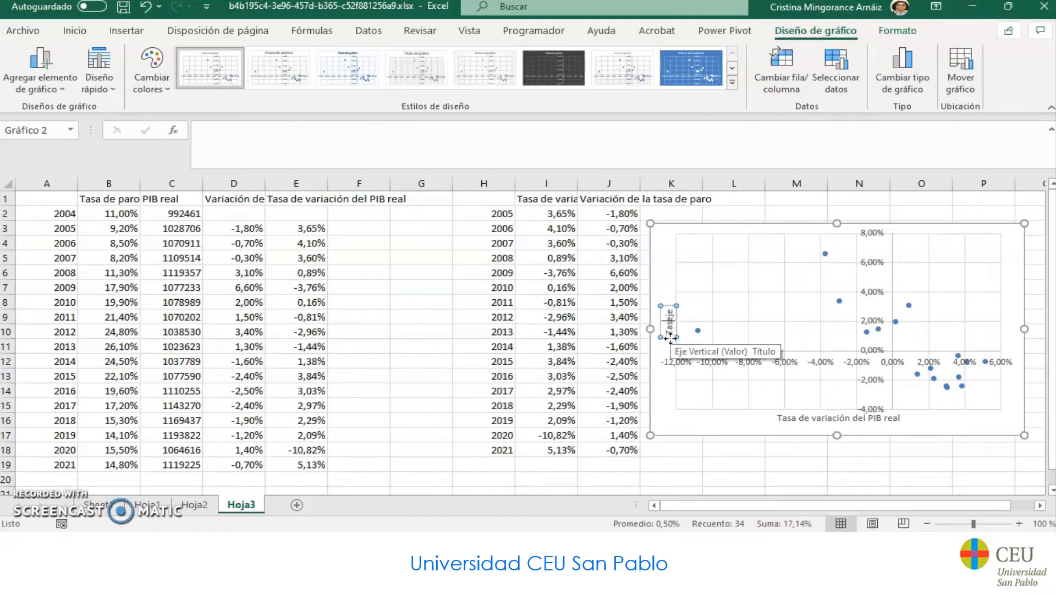
type("Variación")
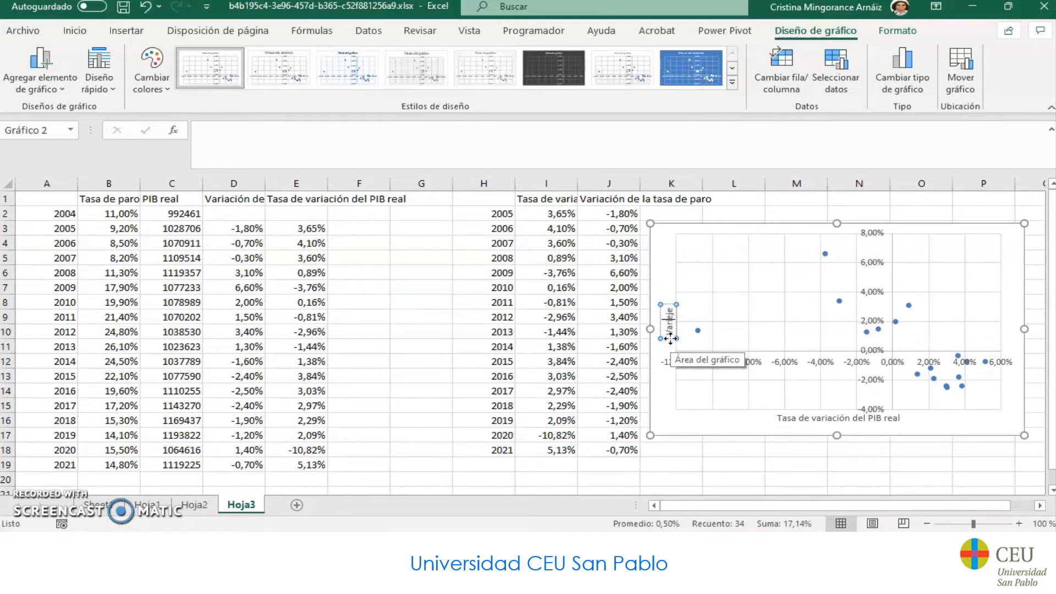
type(" de la tasa d")
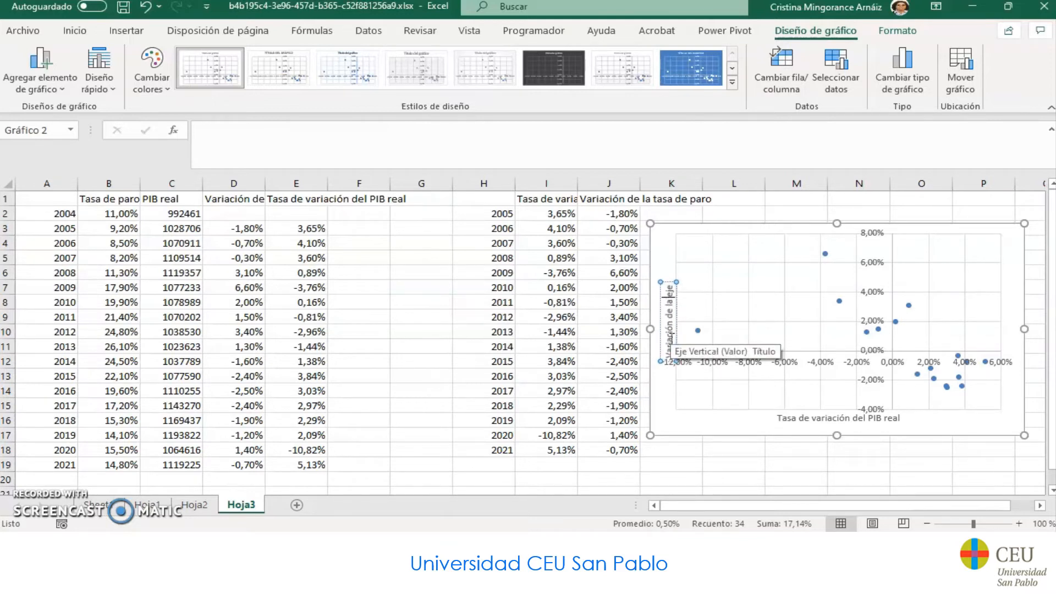
type("e paro")
key("Delete")
key("Delete")
key("Delete")
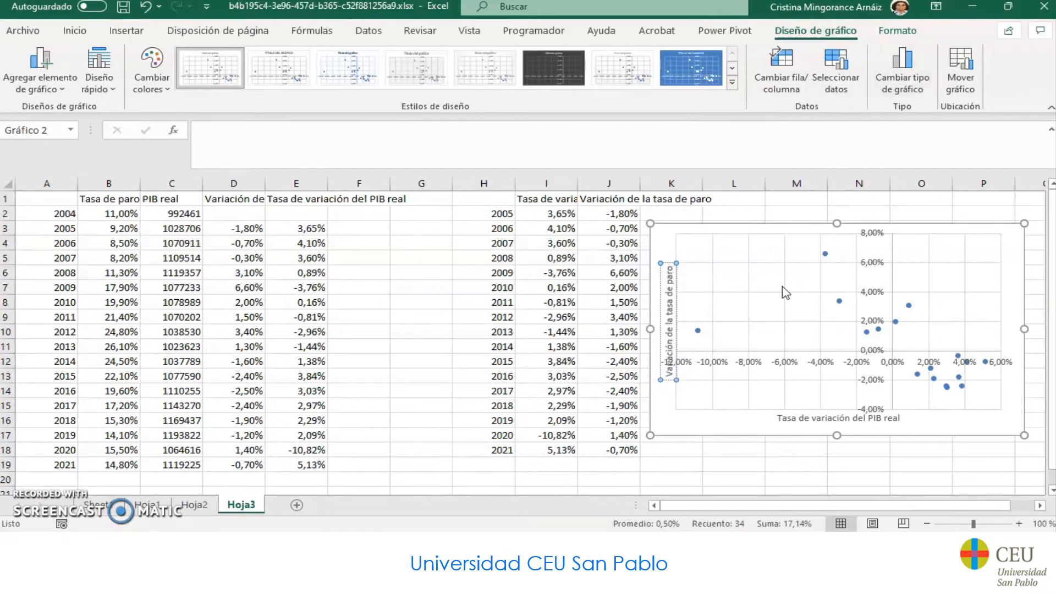
Narrow the plot area slightly from its left edge and move the vertical axis title outward, clear of the horizontal axis labels
left_click(723, 395)
left_click_drag(677, 322, 689, 322)
left_click(678, 325)
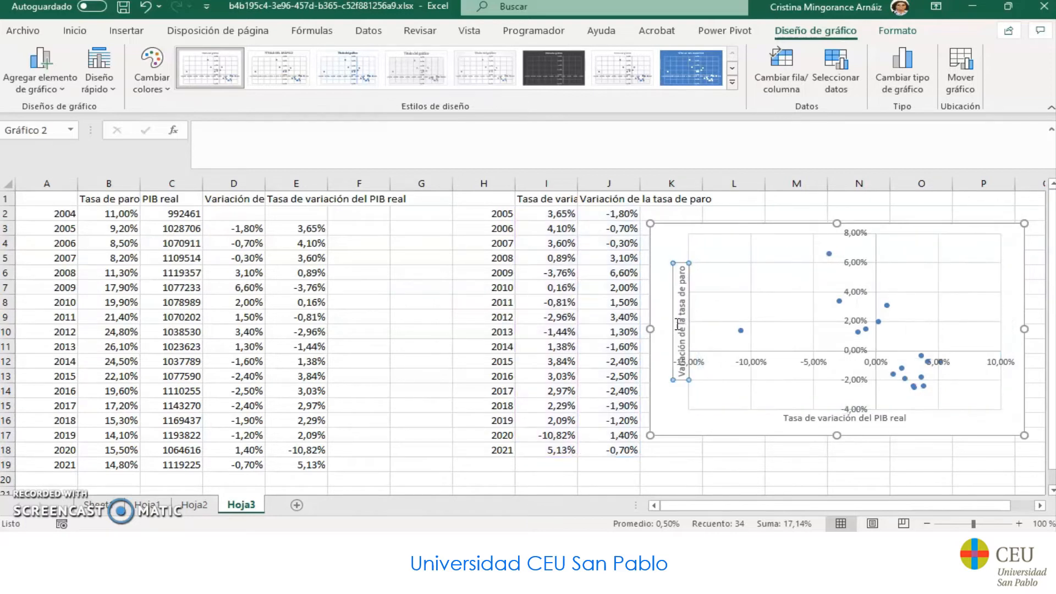
left_click_drag(670, 304, 655, 304)
Set the horizontal axis label position to Bajo so the percentages sit below the plot area
left_click(821, 364)
right_click(820, 364)
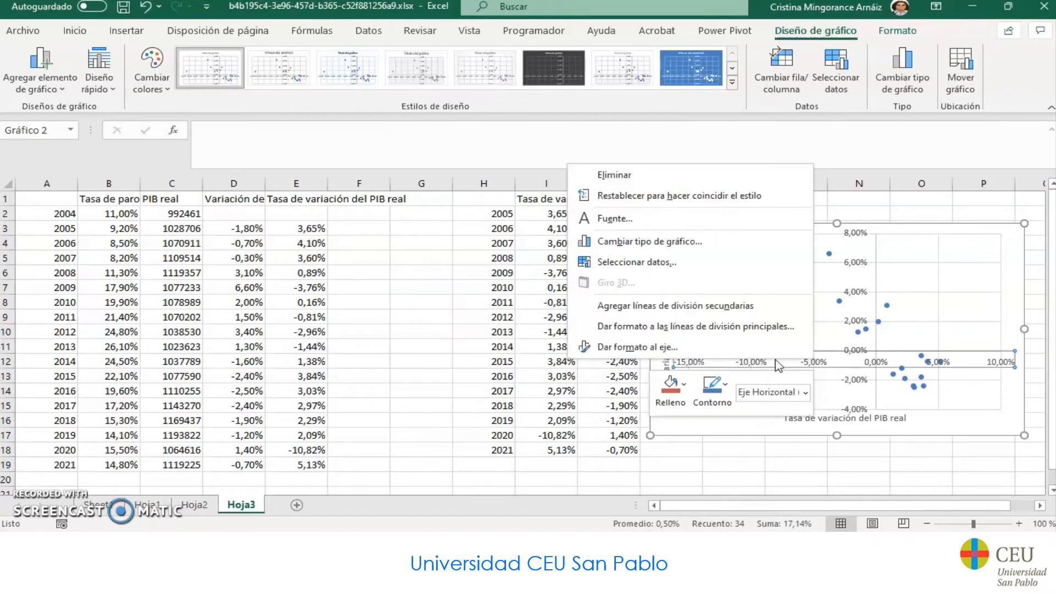
key("Escape")
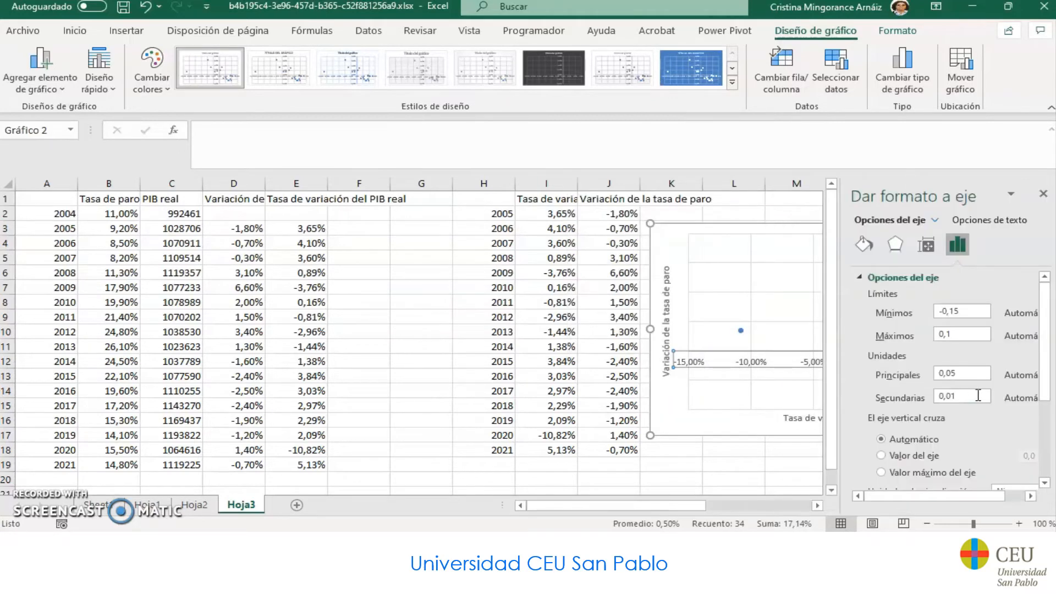
scroll(990, 445, "down", 3)
left_click(886, 466)
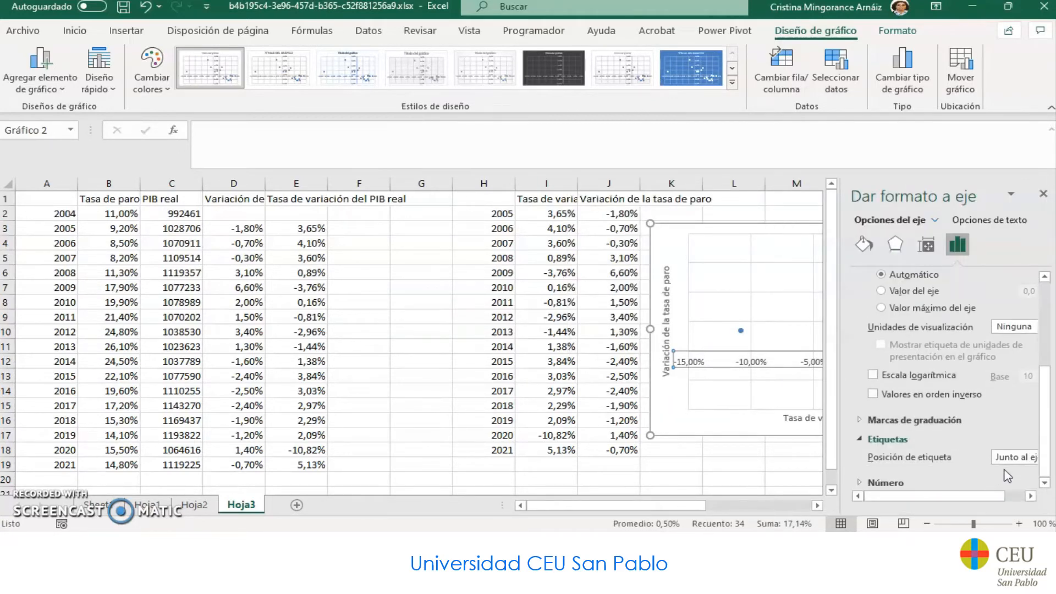
left_click(1017, 461)
left_click(1002, 497)
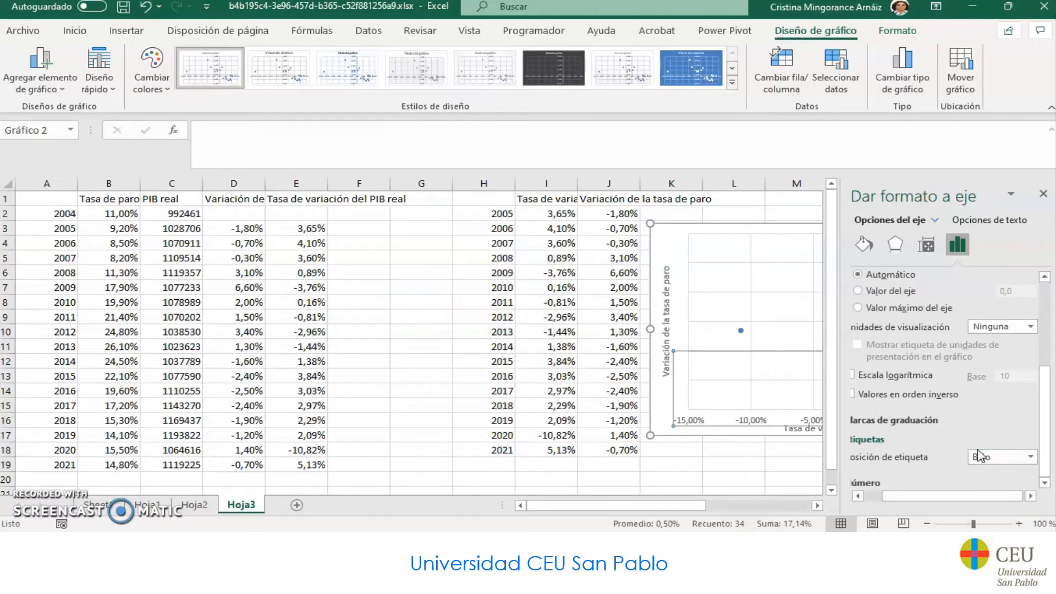
left_click(1044, 194)
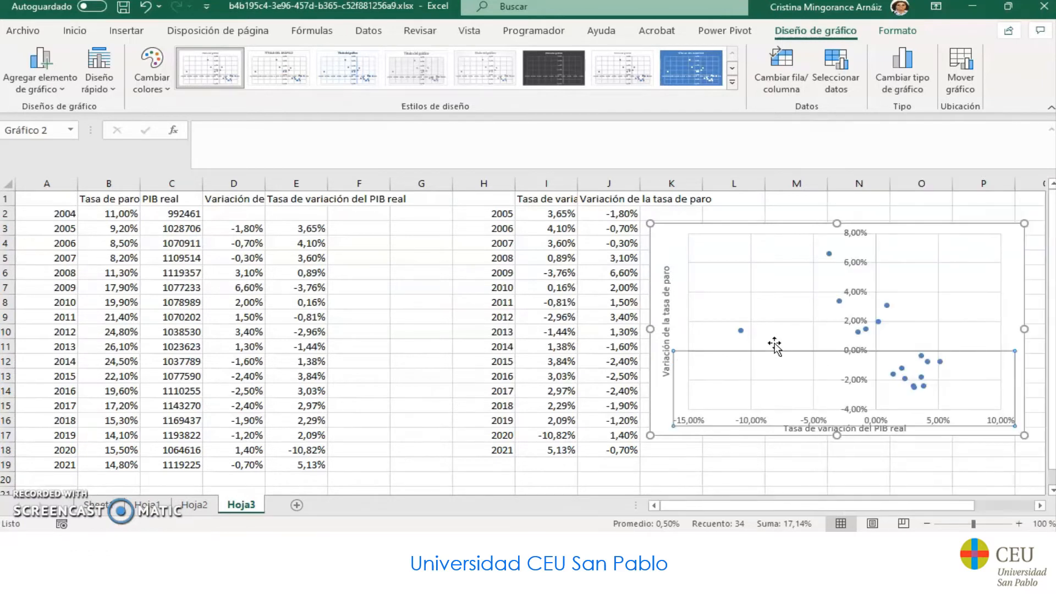
Set the vertical axis label position to Bajo so the percentages sit along the plot's left edge
left_click(863, 299)
right_click(862, 299)
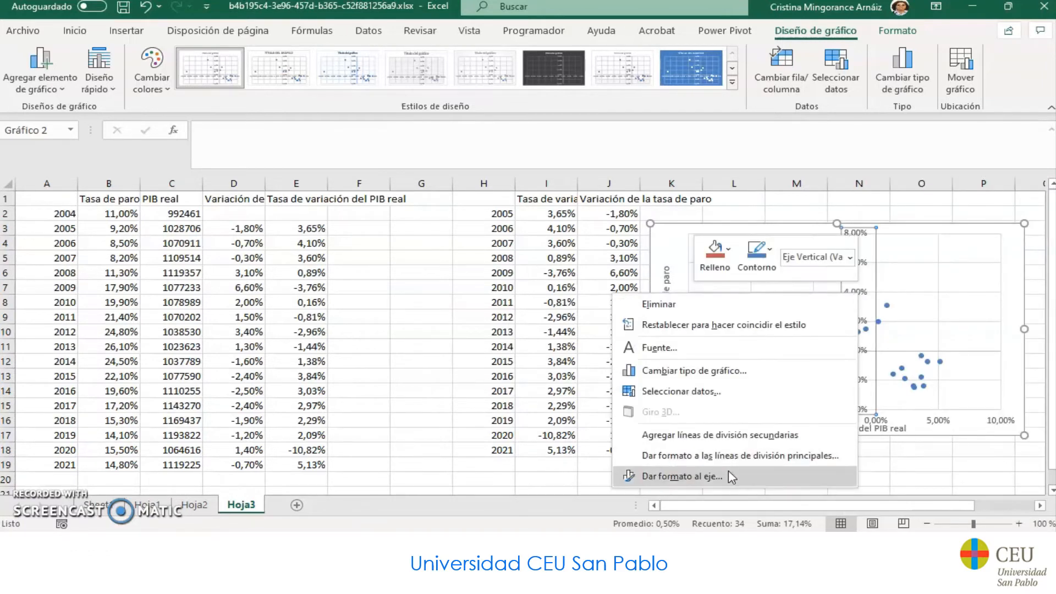
left_click(729, 471)
scroll(982, 460, "down", 5)
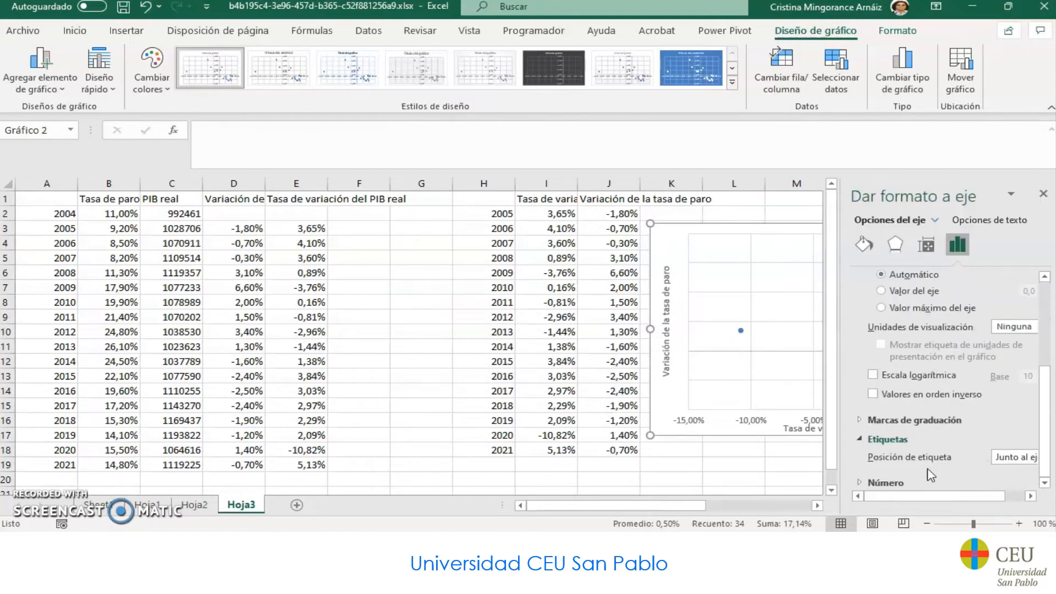
left_click(1015, 460)
left_click(985, 497)
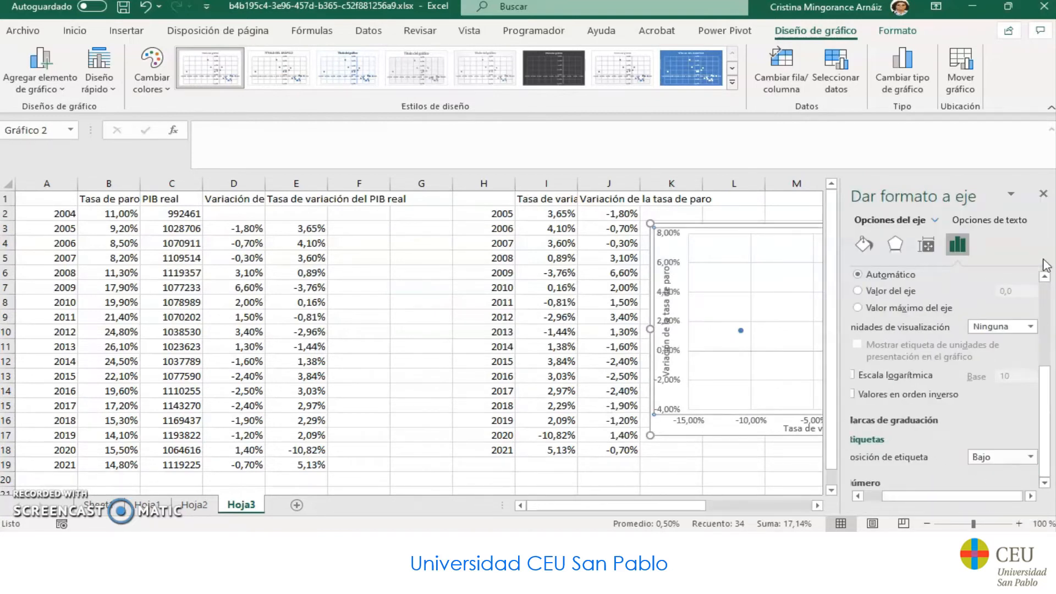
left_click(1045, 194)
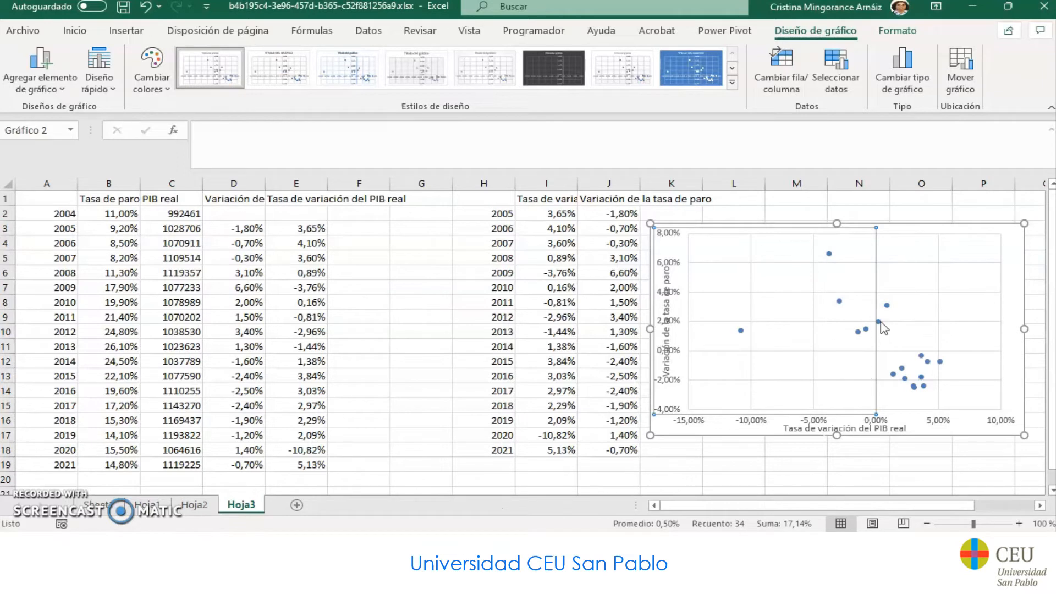
Add a linear trendline to the data series, displaying its equation and R-squared value on the chart
left_click(881, 322)
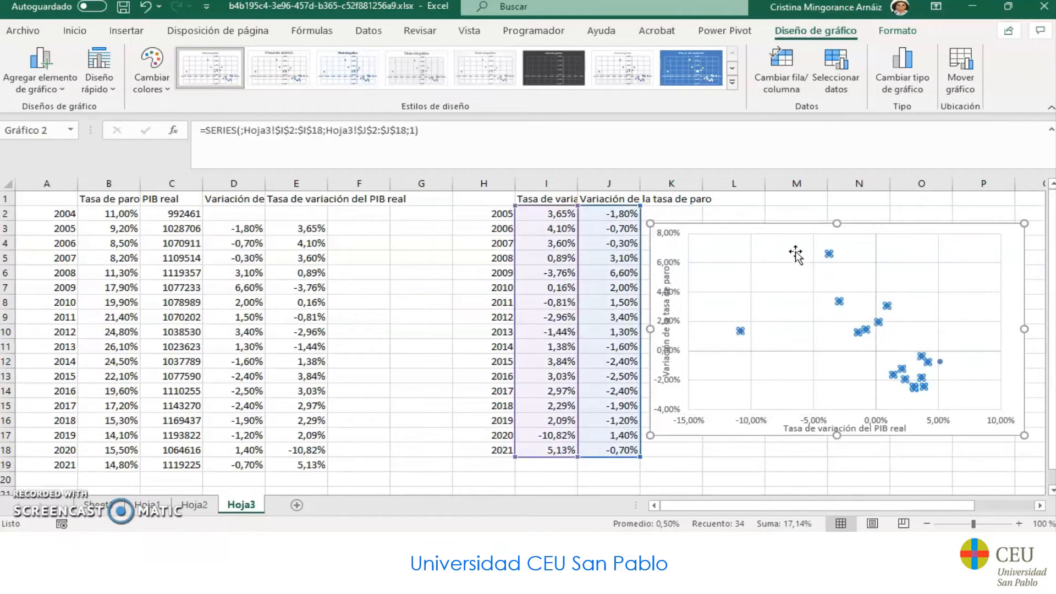
mouse_move(879, 323)
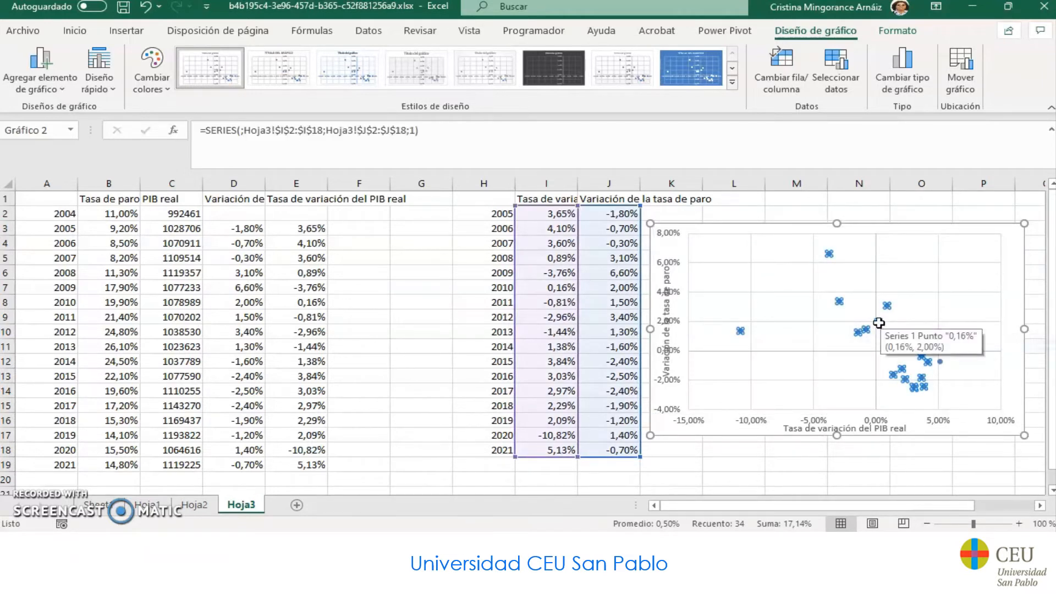
right_click(877, 323)
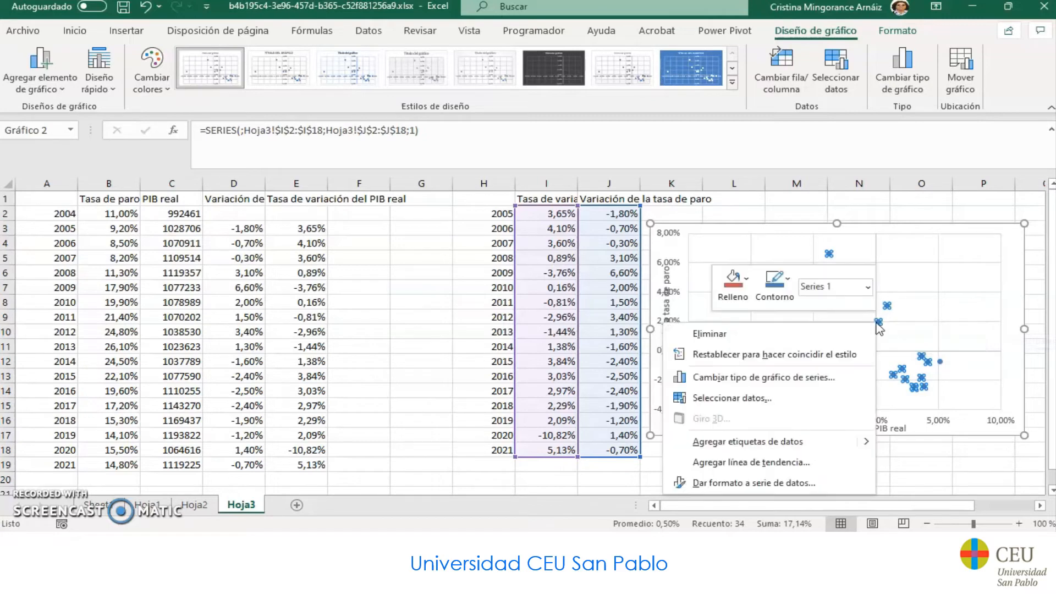
left_click(789, 463)
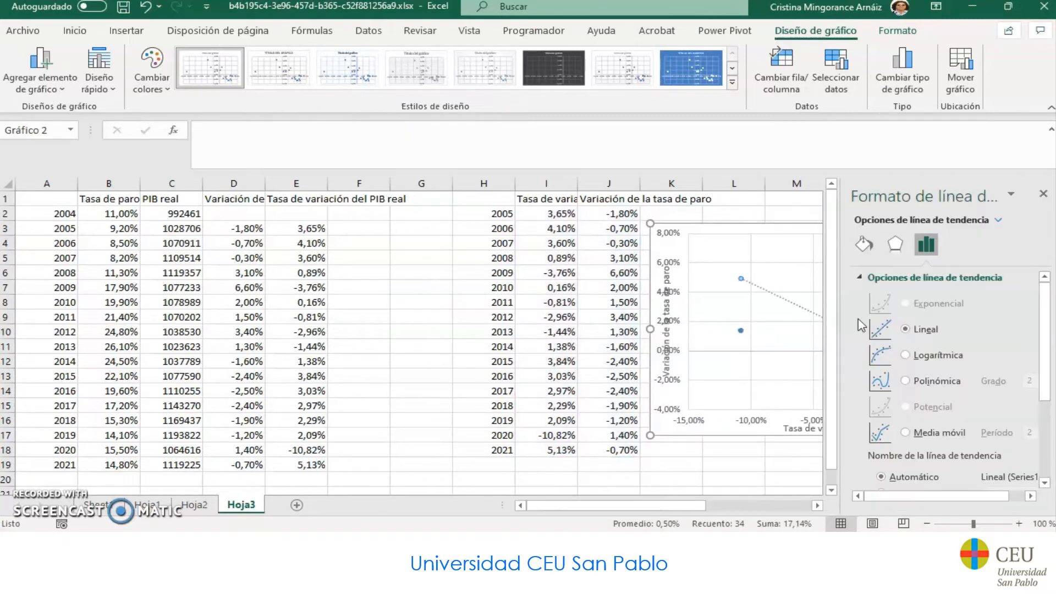
scroll(938, 432, "down", 3)
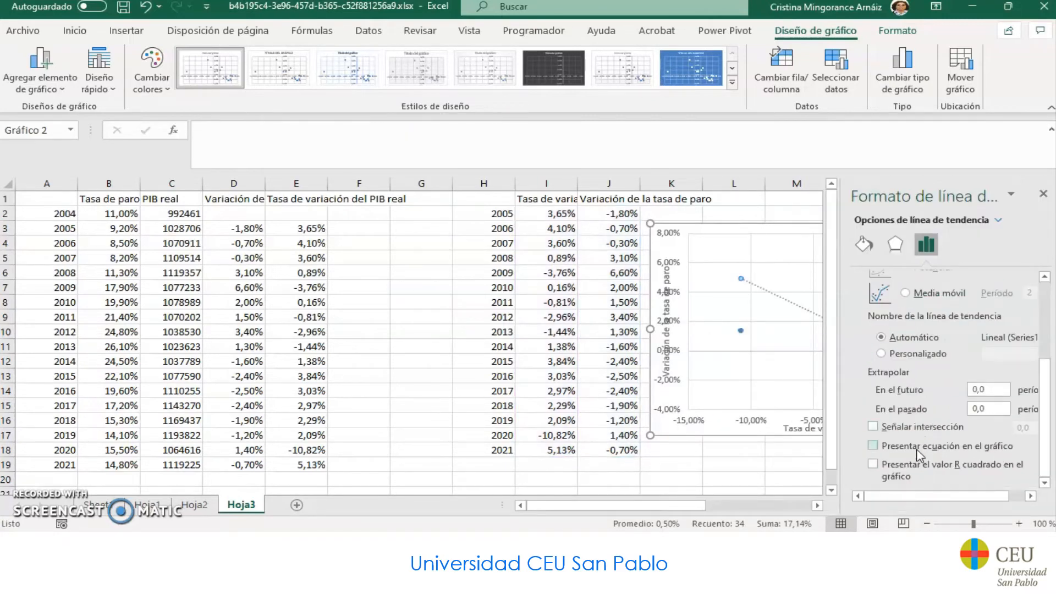
left_click(924, 447)
left_click(936, 469)
left_click(1044, 193)
Move the trendline equation label to the empty lower-left part of the plot and shrink the plot area to clear the axis titles
left_click(880, 376)
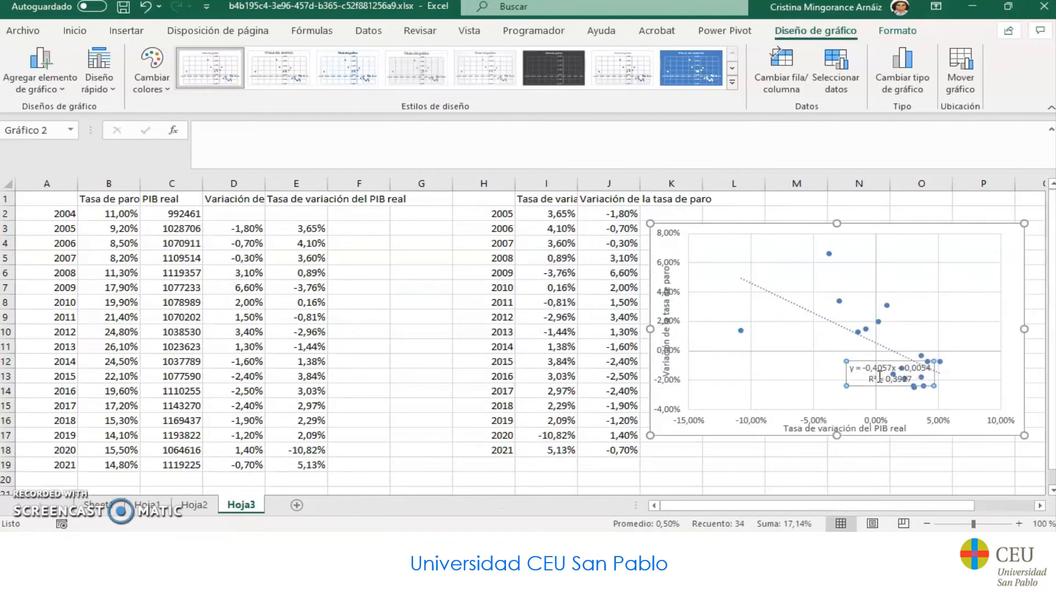
left_click_drag(862, 362, 770, 360)
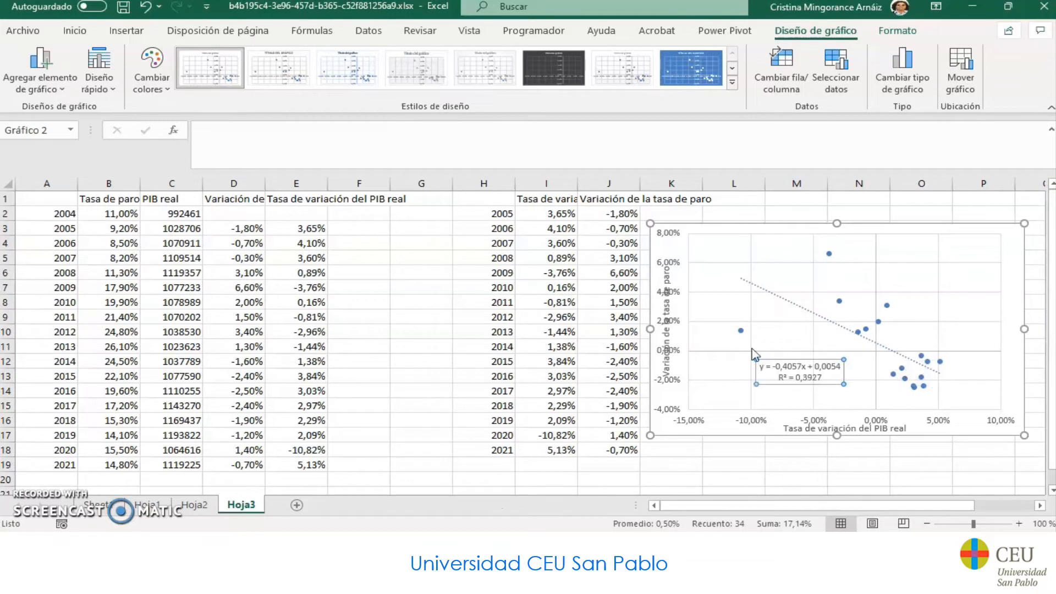
left_click(714, 304)
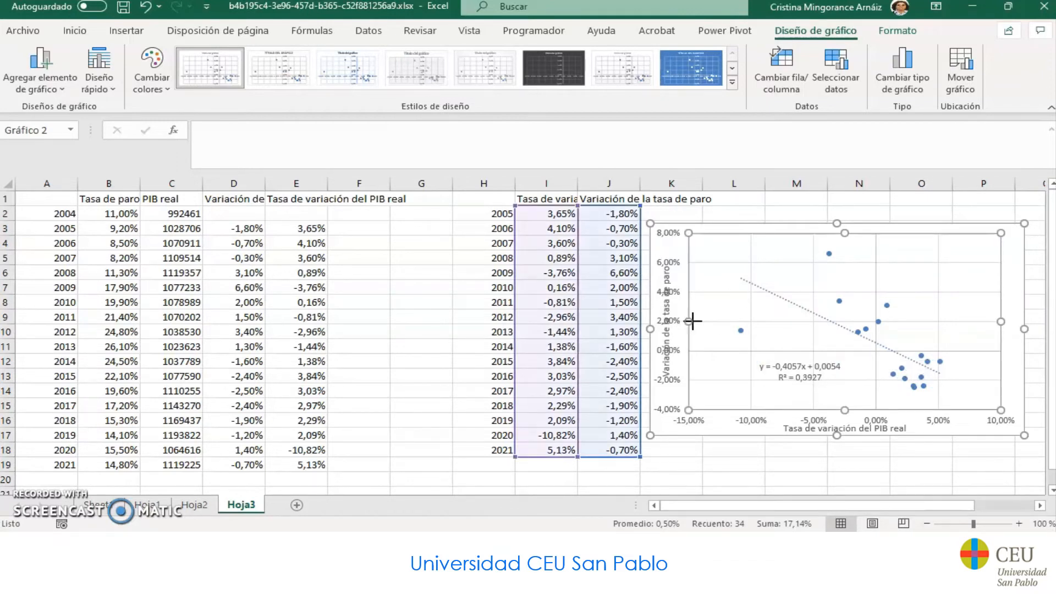
left_click_drag(692, 321, 714, 322)
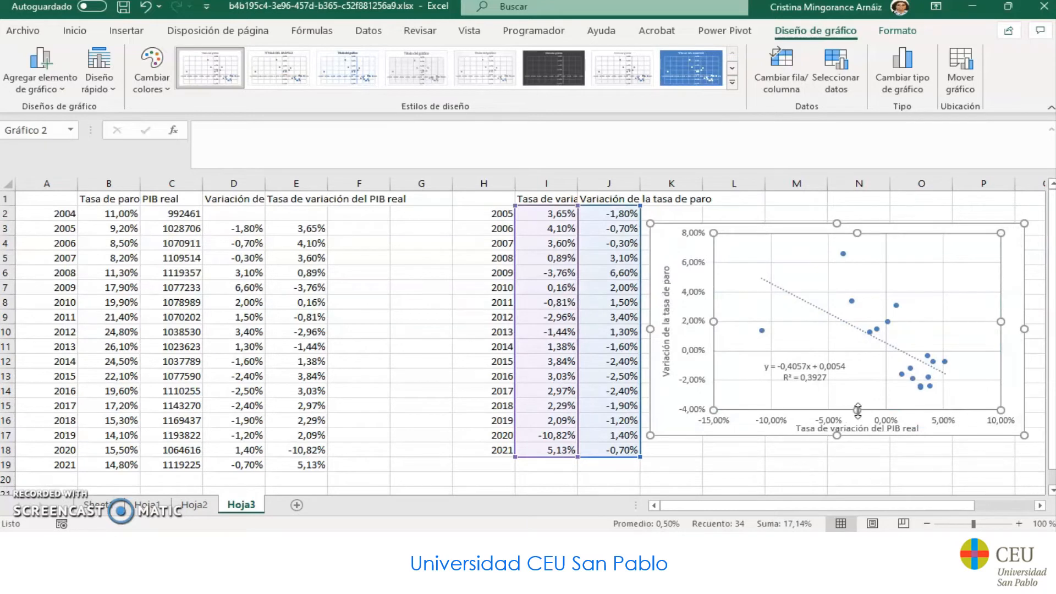
left_click_drag(857, 409, 857, 409)
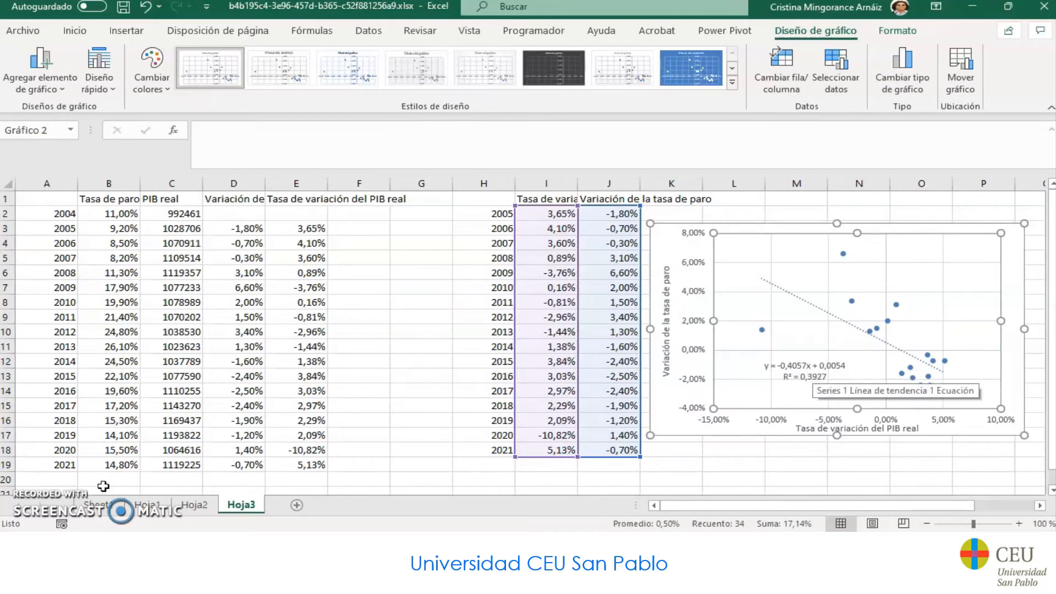
Calculate the real GDP growth at which unemployment stops changing by entering =-0,0054/(-0,4057) in cell M19 below the chart
left_click(359, 376)
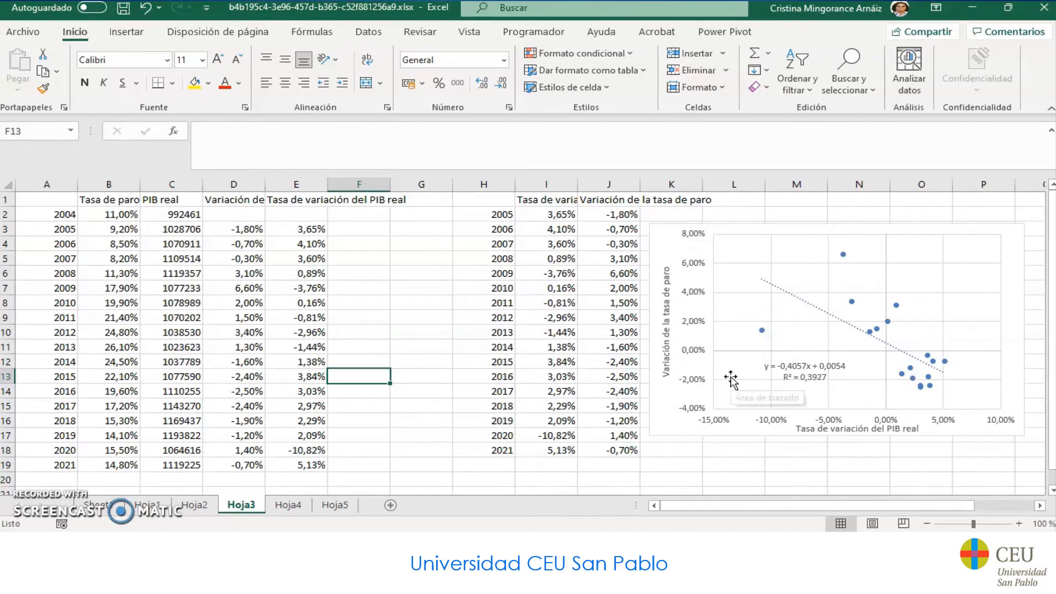
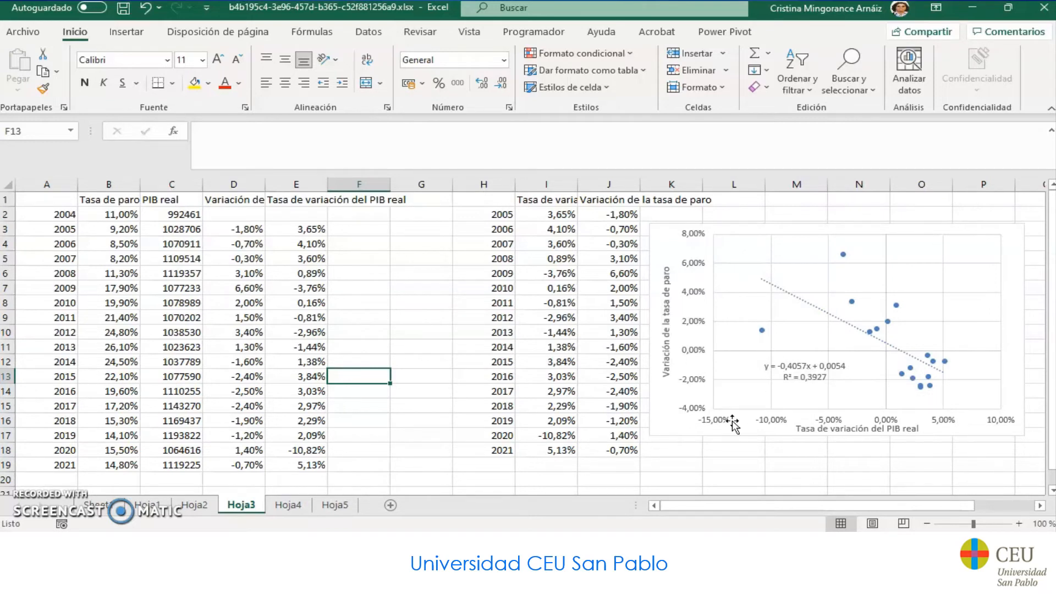
left_click(794, 466)
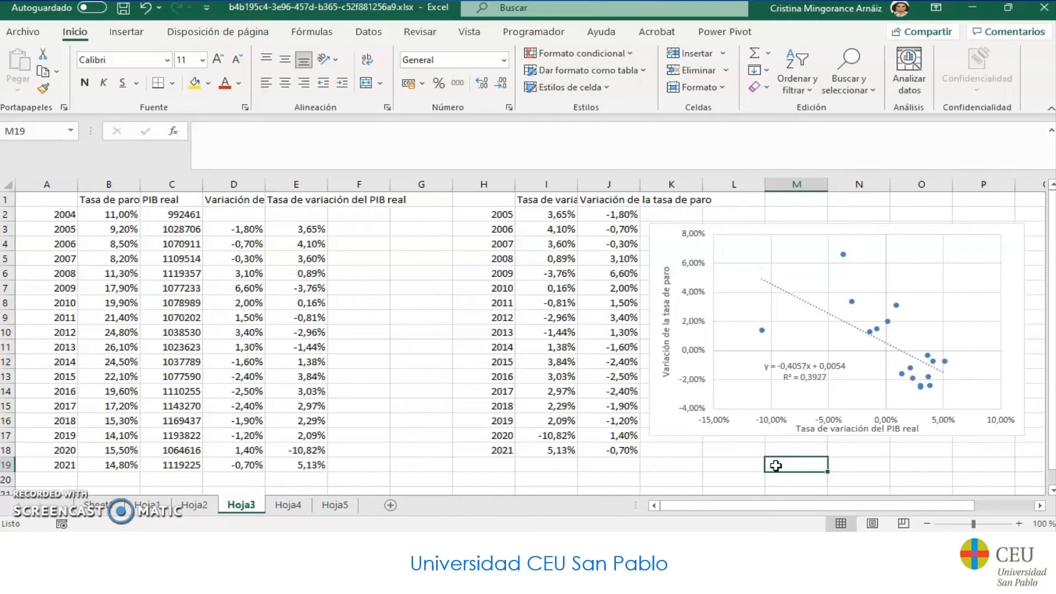
type("=")
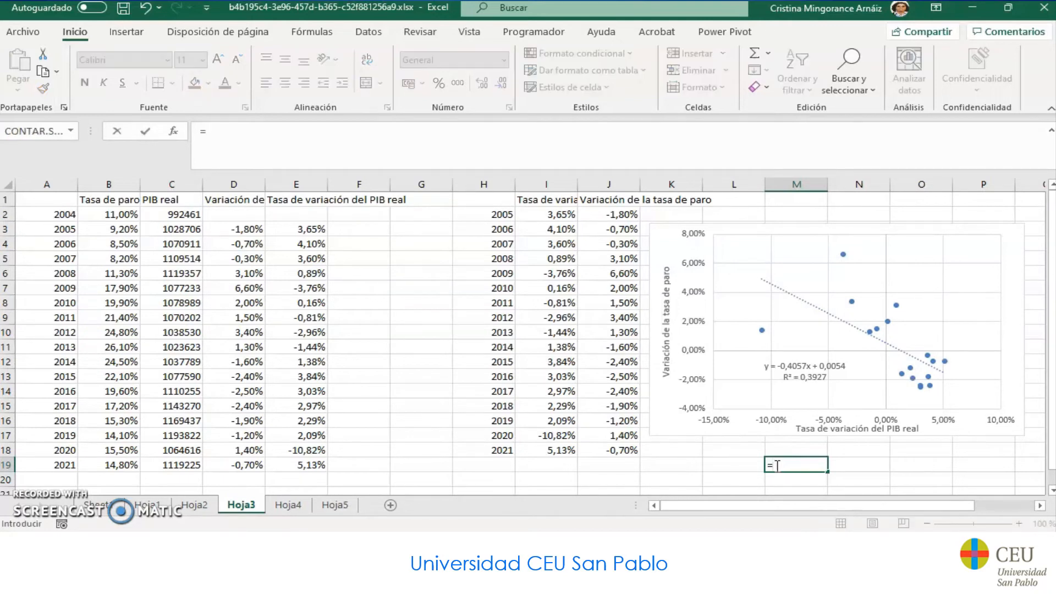
type("0")
type("-0,4057)")
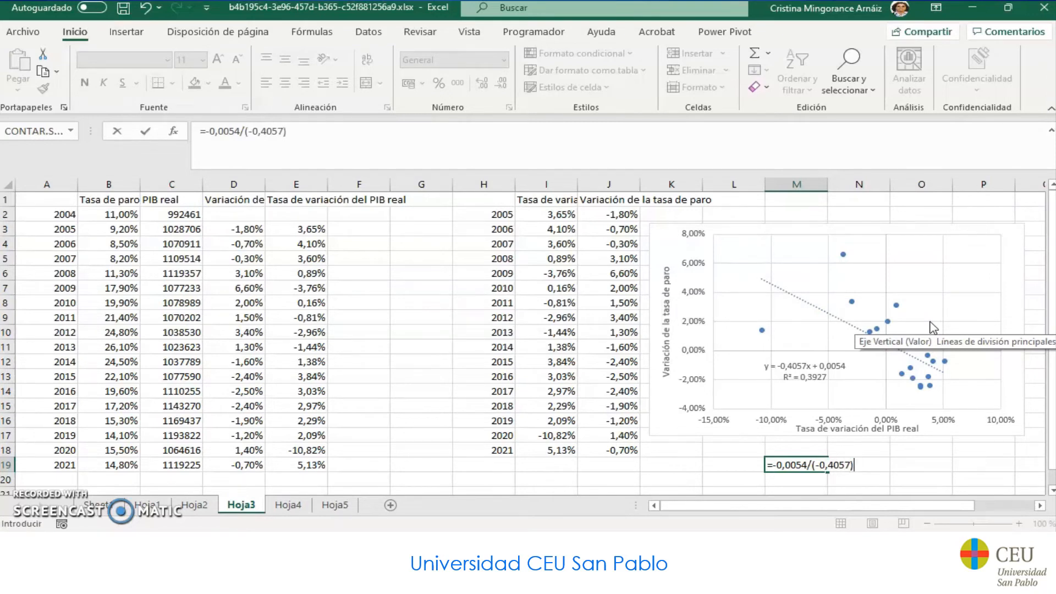
key("Return")
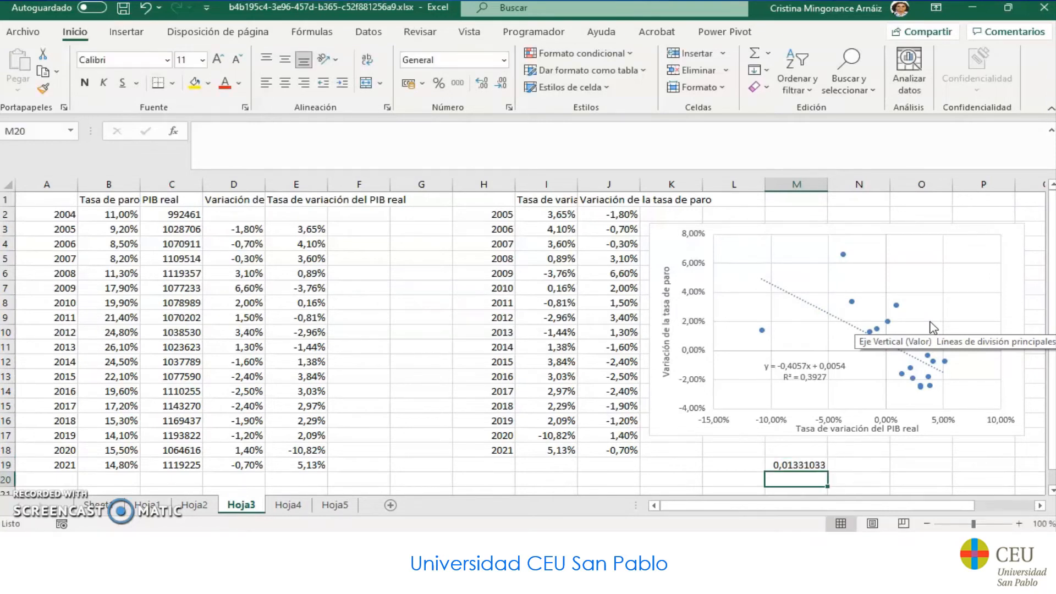
Format the result in M19 as a percentage with two decimals and clear the cell's contents
left_click(797, 465)
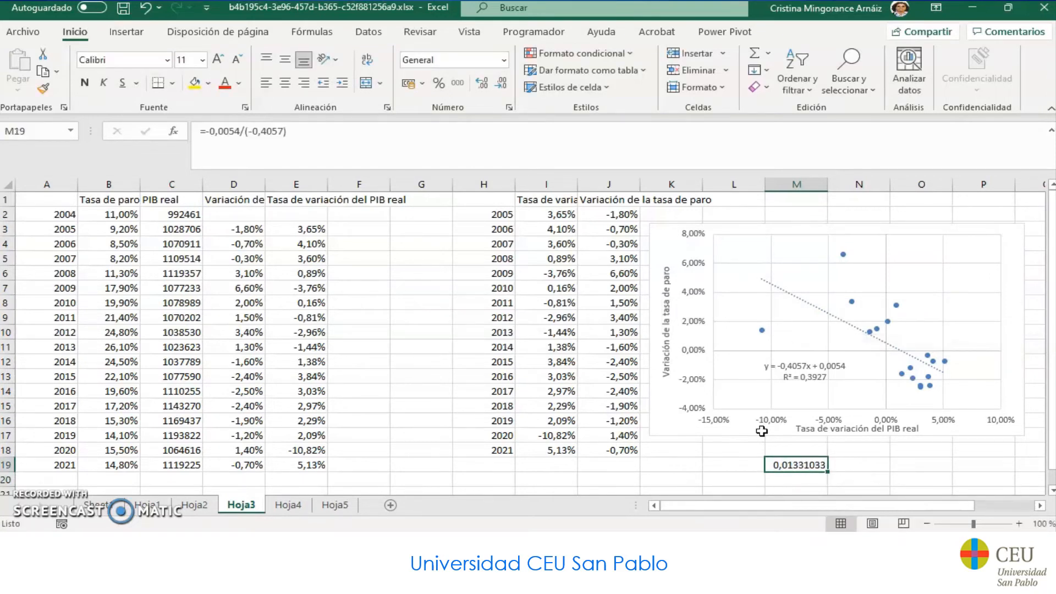
left_click(439, 85)
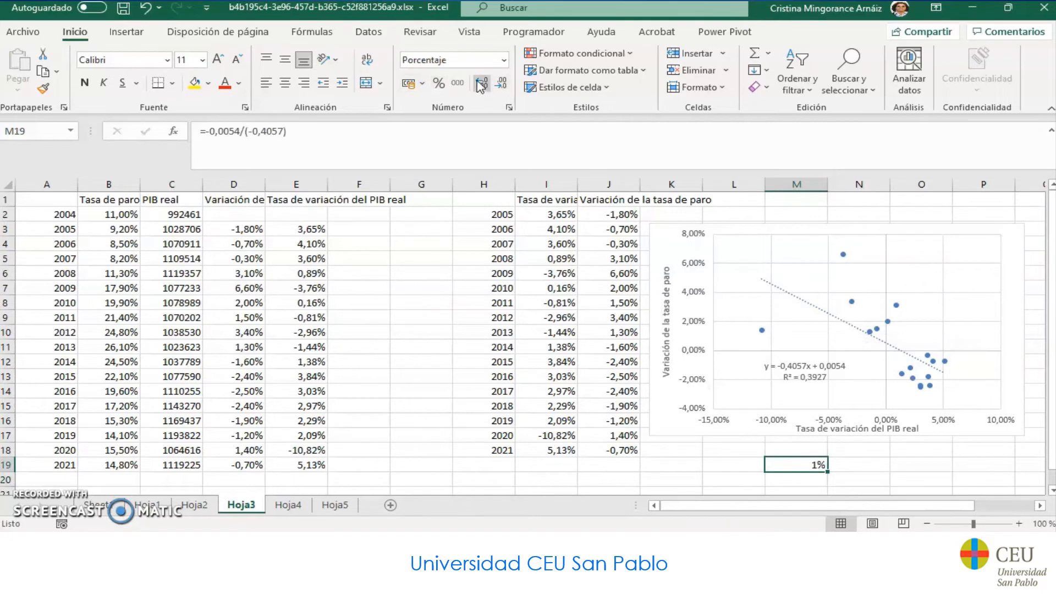
left_click(482, 83)
left_click(482, 83)
key("Delete")
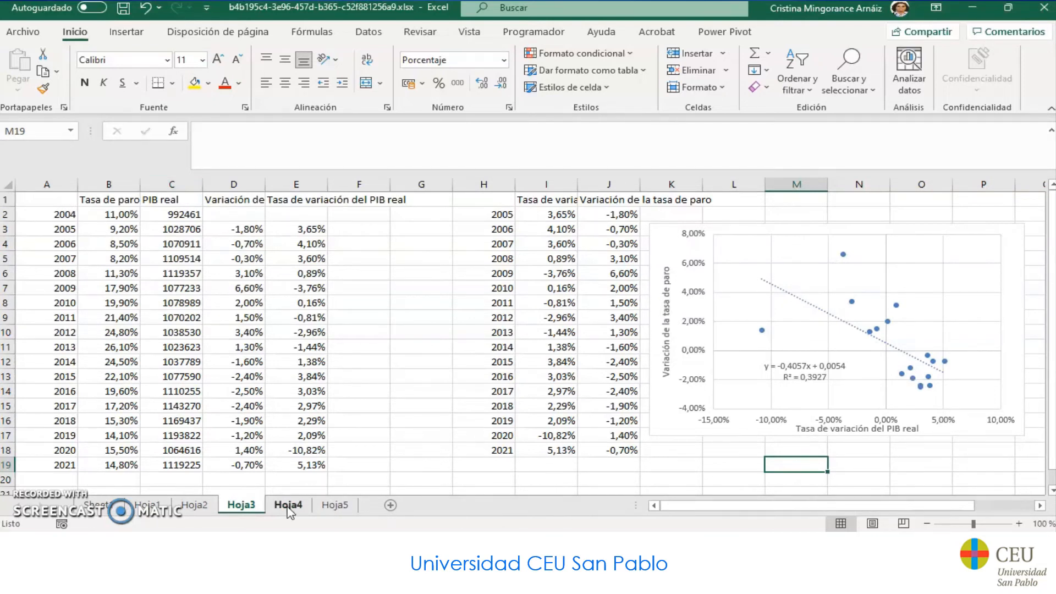
Switch to the assignment PDF in Acrobat and read exercise 3 about the Output Gap and real GDP growth
key("alt+Tab")
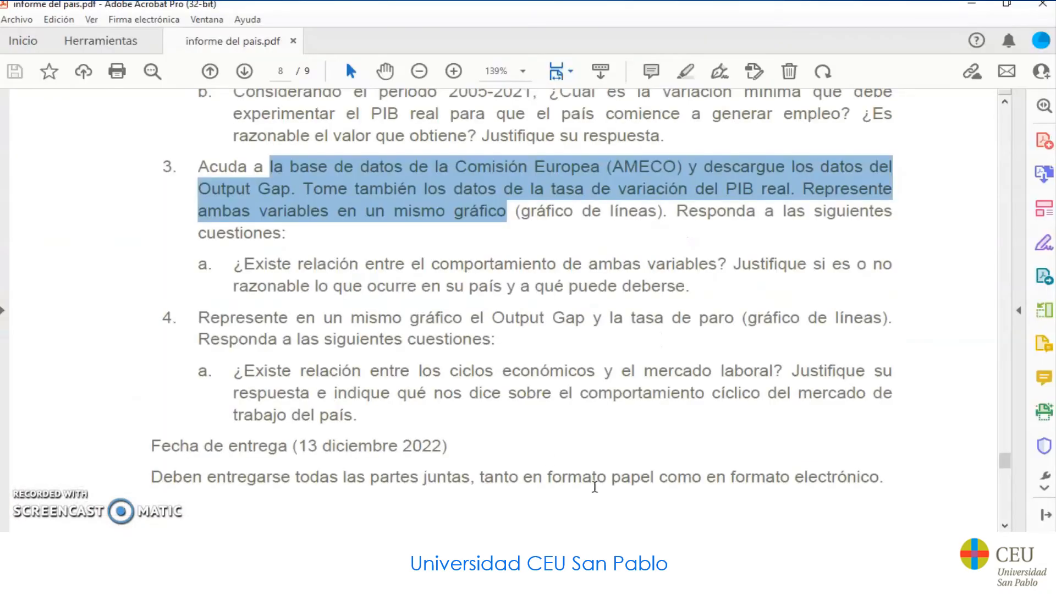
scroll(316, 210, "up", 1)
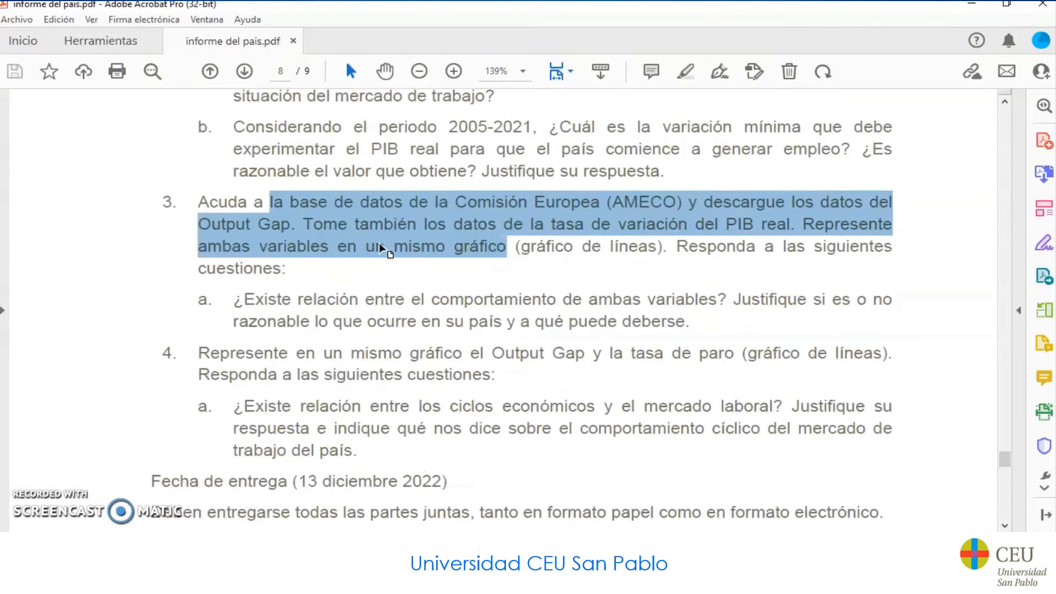
left_click(280, 216)
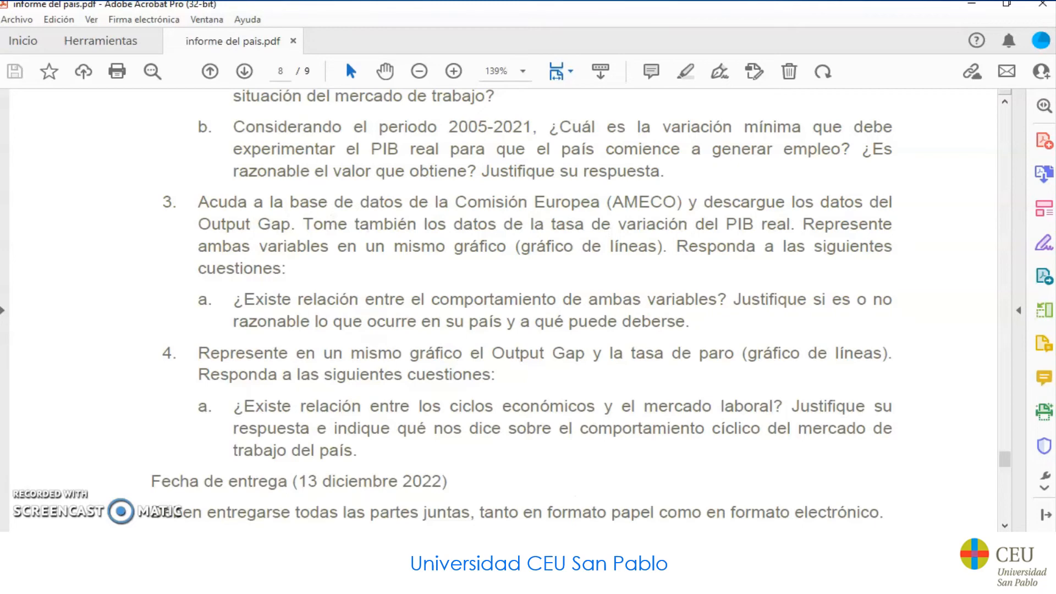
Switch to Chrome, return to the AMECO database page and open Ameco Online for a fresh selection
mouse_move(629, 546)
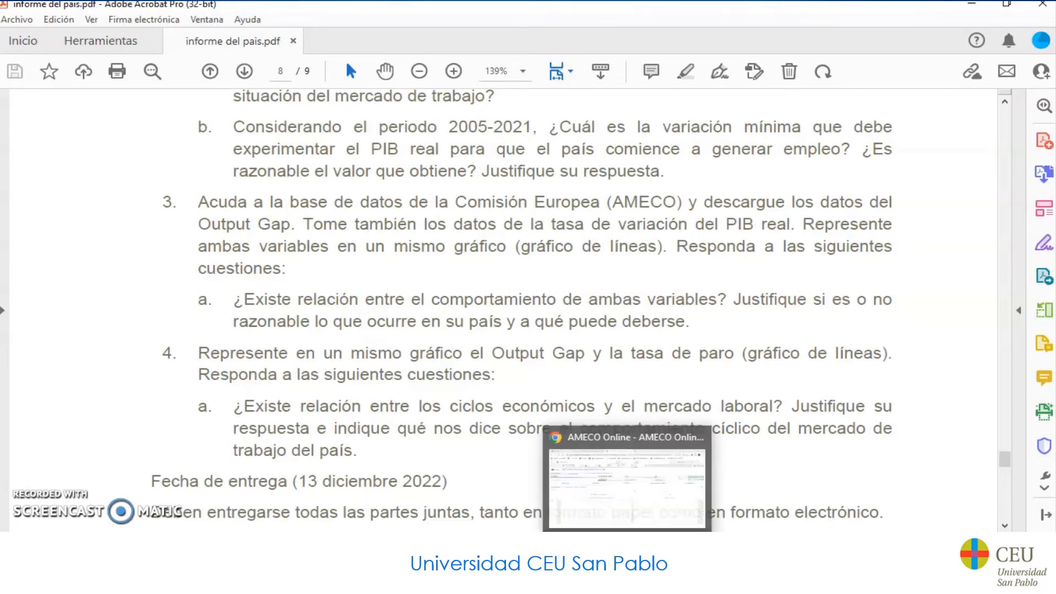
left_click(625, 484)
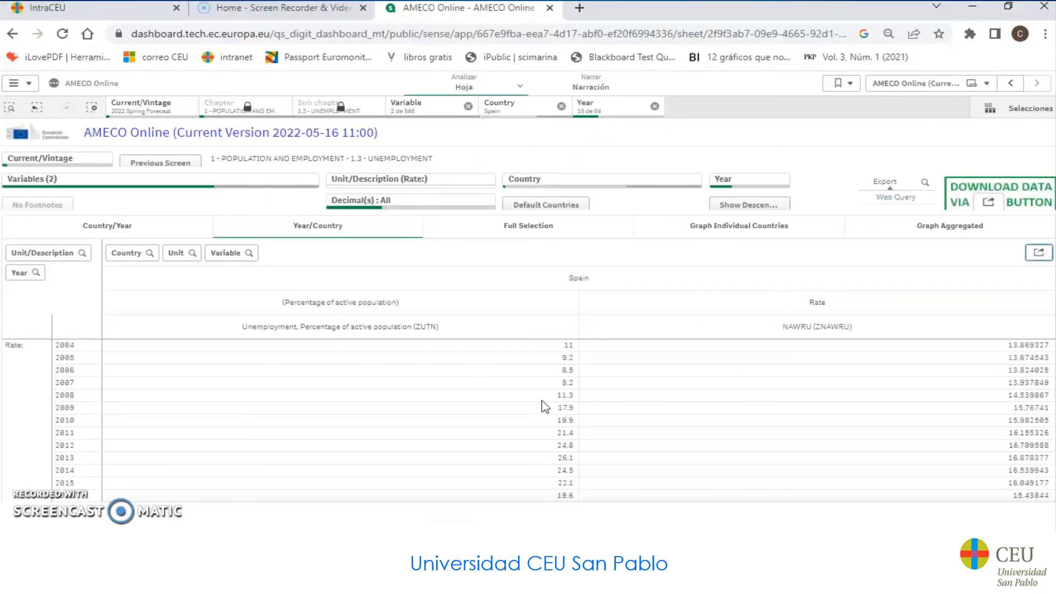
left_click(12, 34)
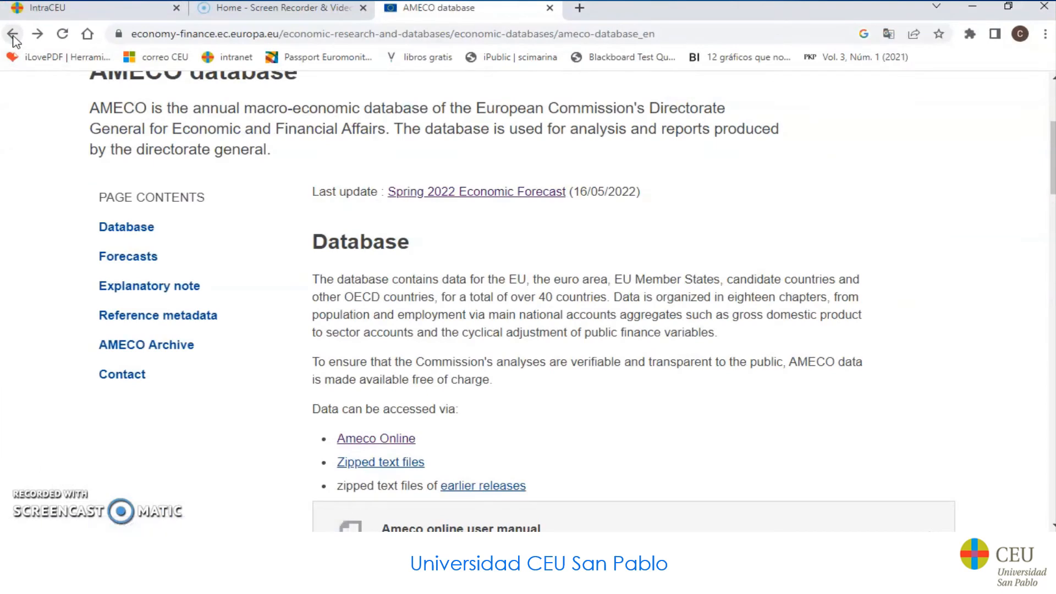
left_click(377, 439)
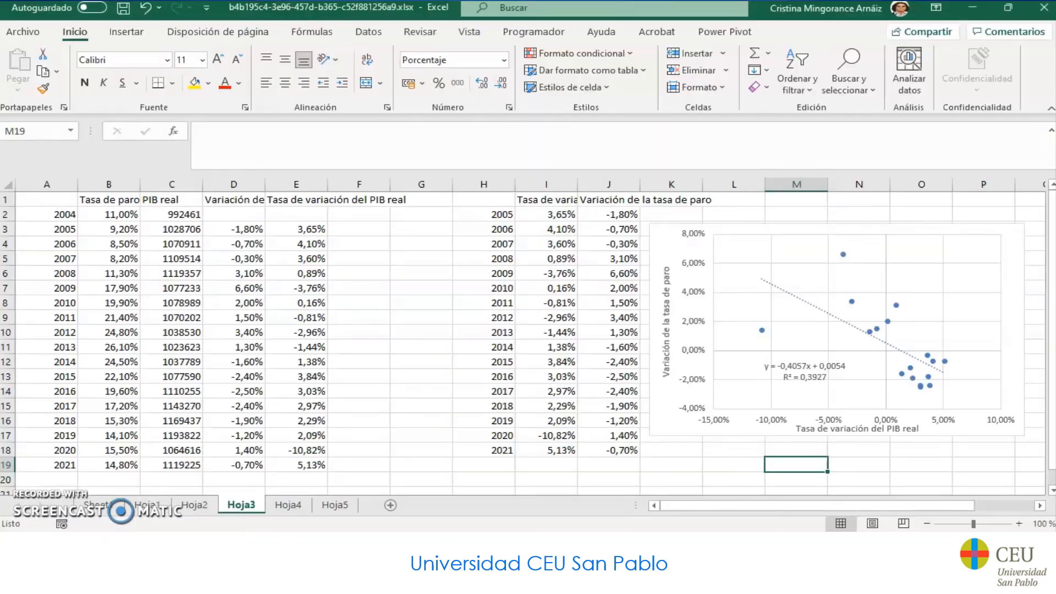
Back in Excel, link C2 on sheet Hoja4 to the 2005 real GDP growth with =Hoja3!E3 and fill it down to C18
left_click(277, 507)
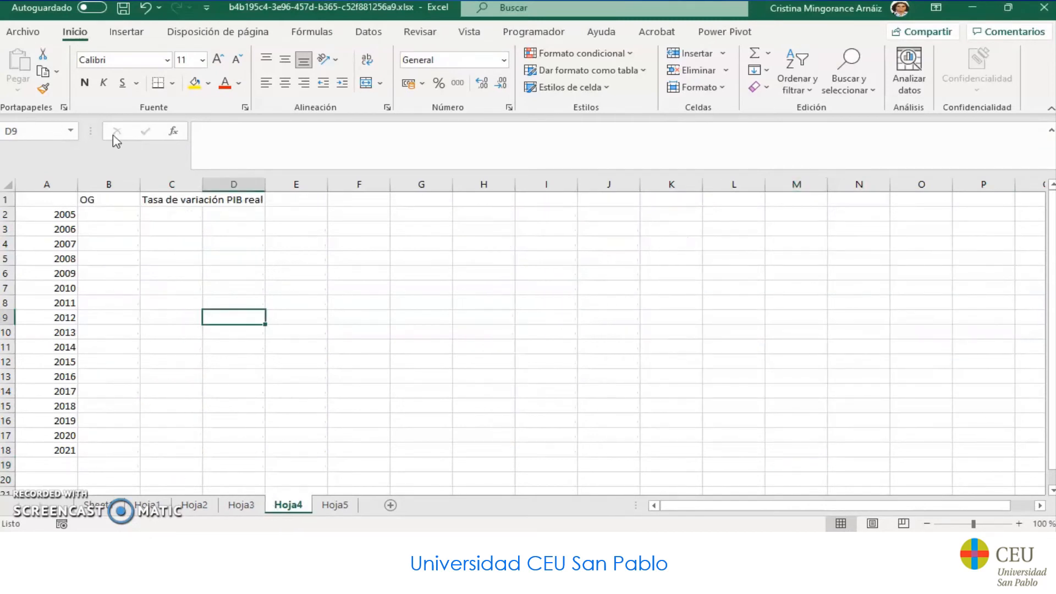
left_click(118, 201)
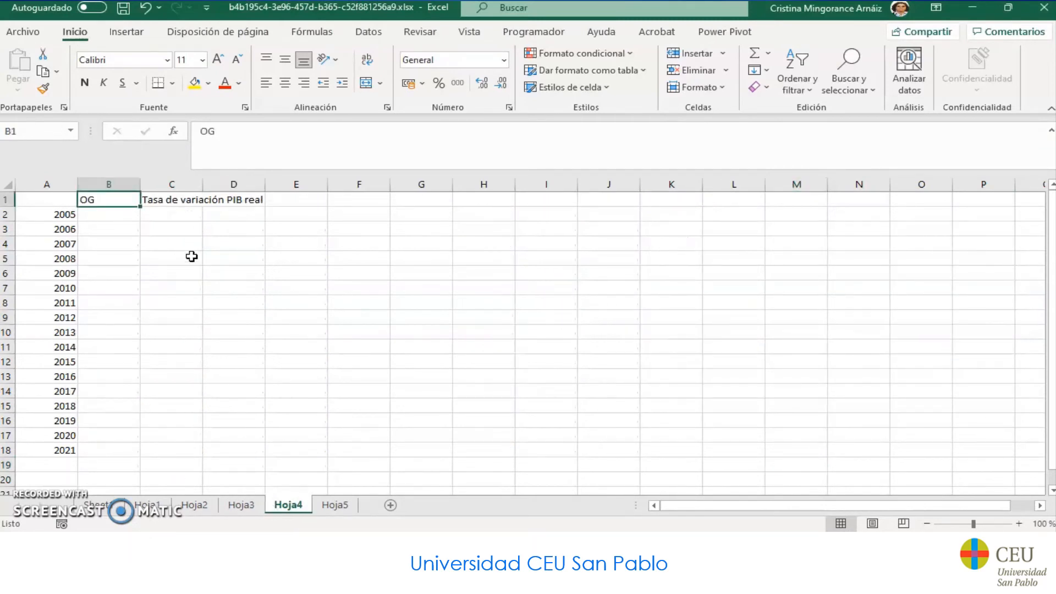
left_click(196, 215)
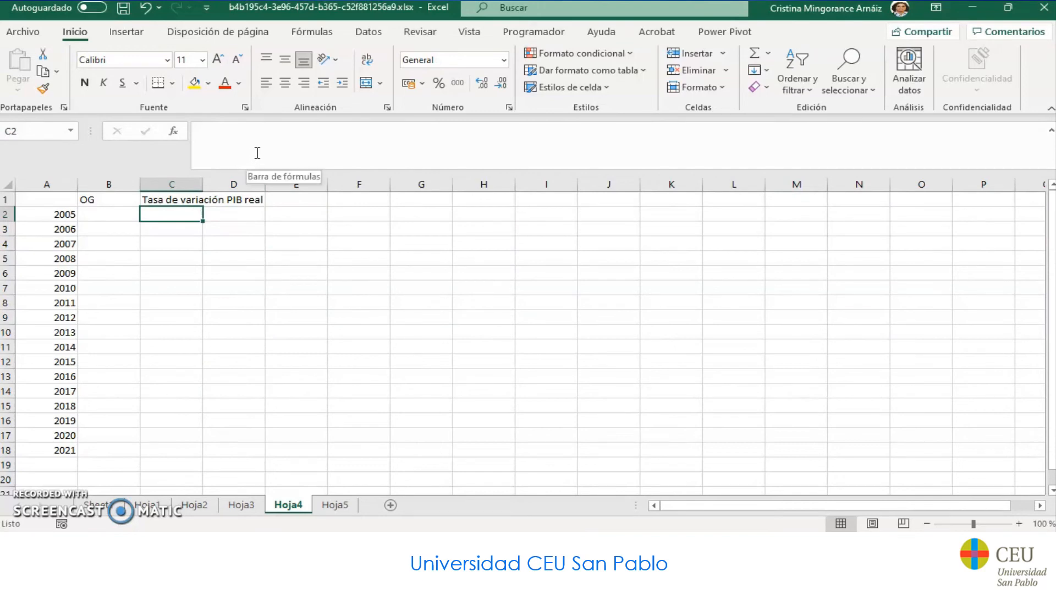
type("=")
left_click(241, 505)
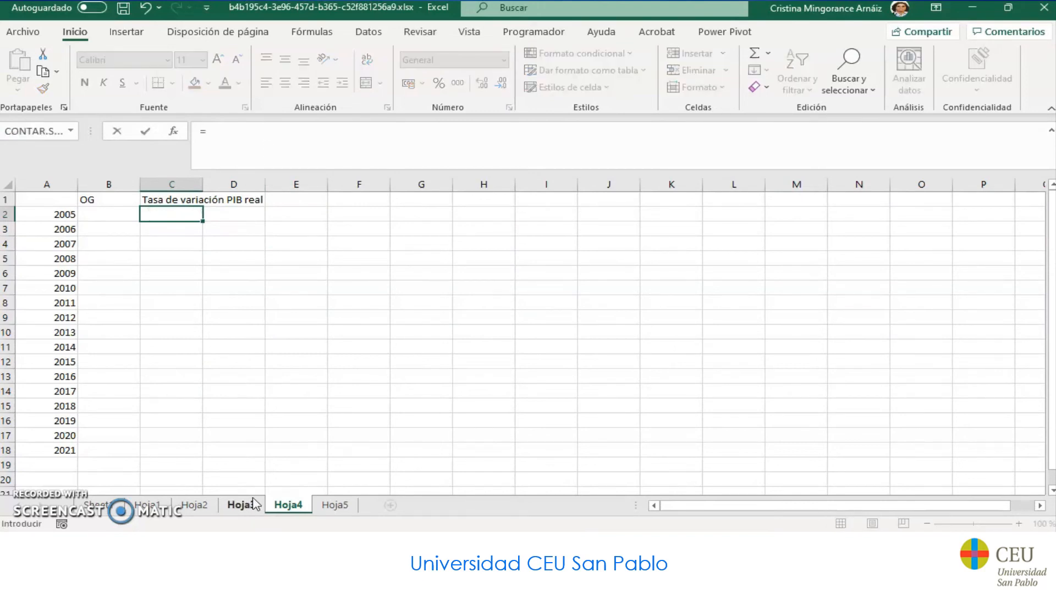
left_click(286, 230)
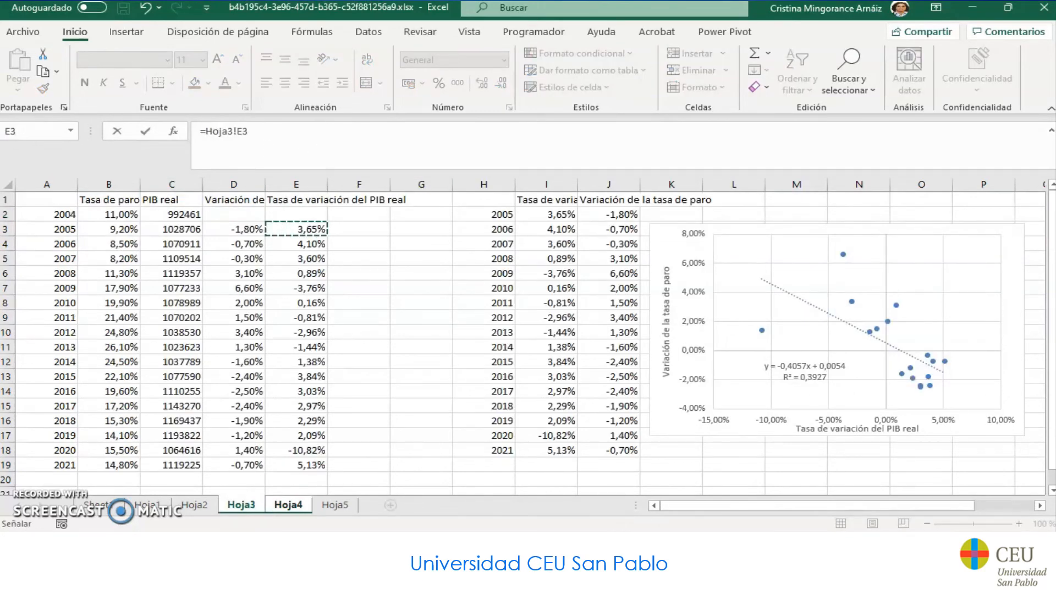
key("Return")
left_click(197, 219)
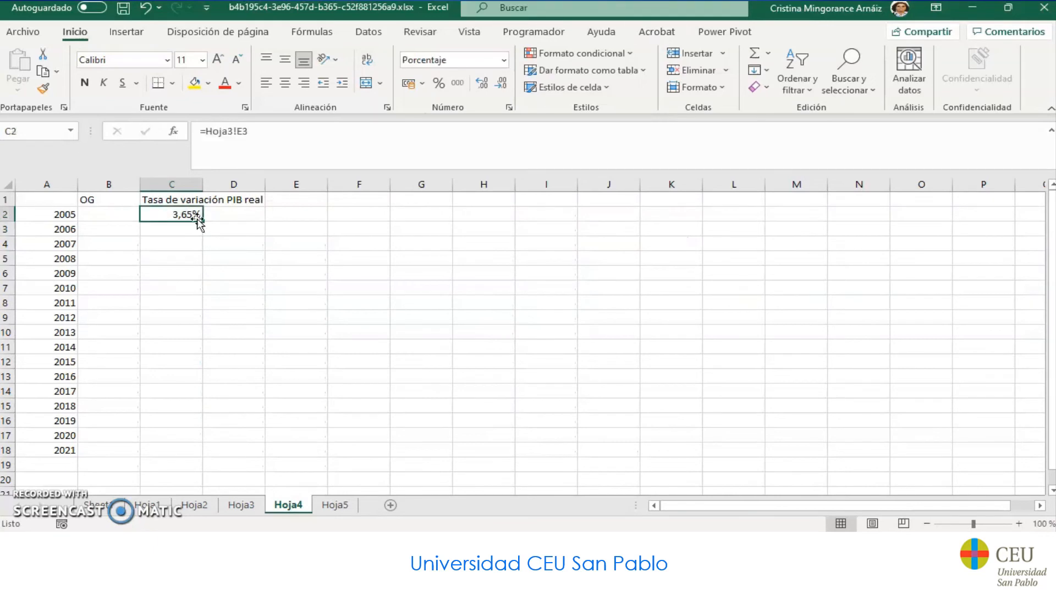
left_click_drag(206, 222, 205, 456)
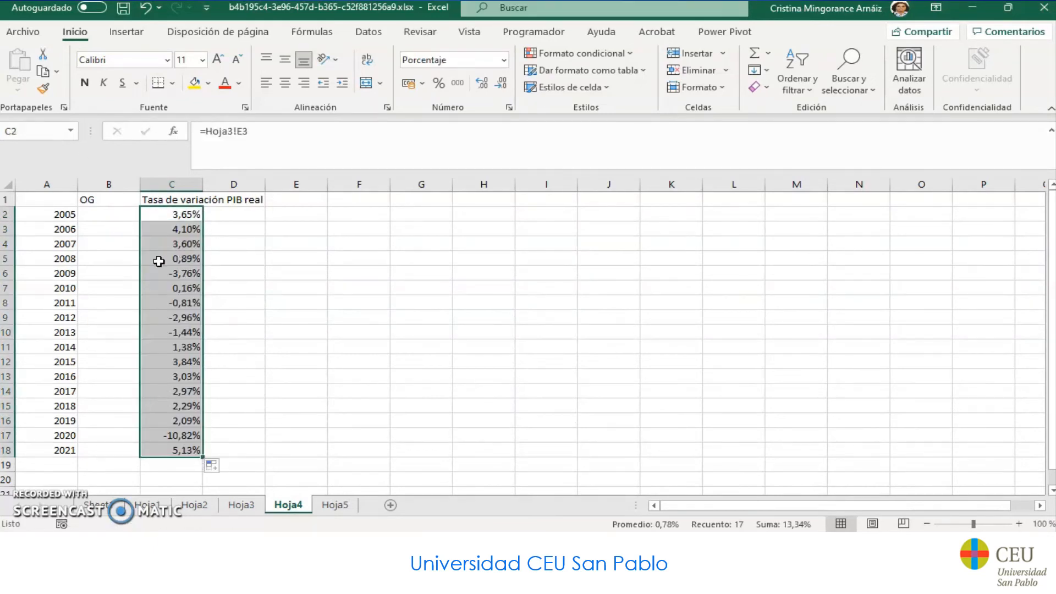
In AMECO Online, load the gap between actual and potential GDP from chapter 6 - Domestic Product, sub chapter 6.5
left_click(124, 213)
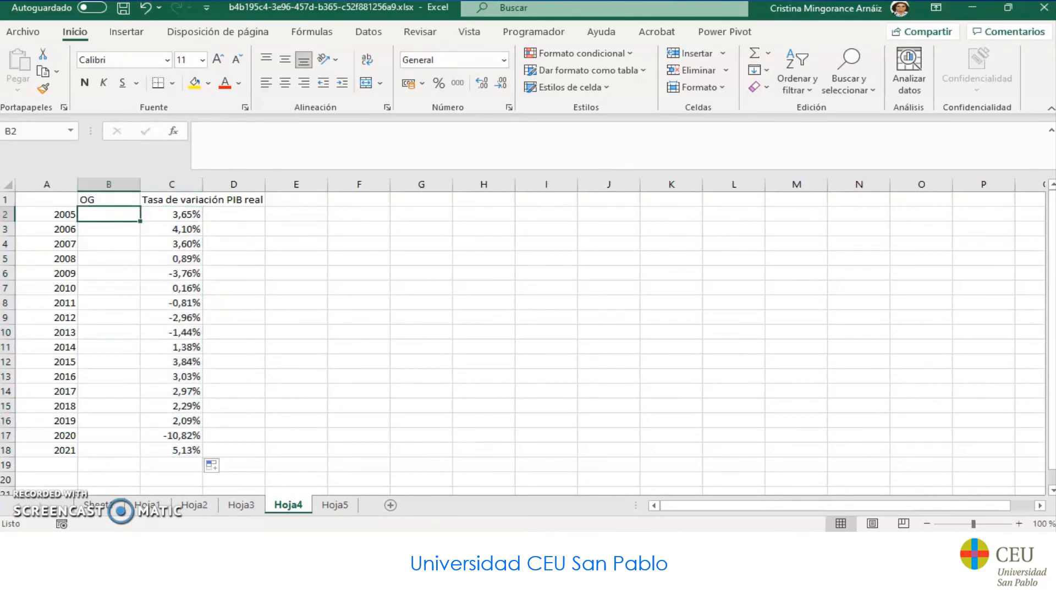
key("alt+Tab")
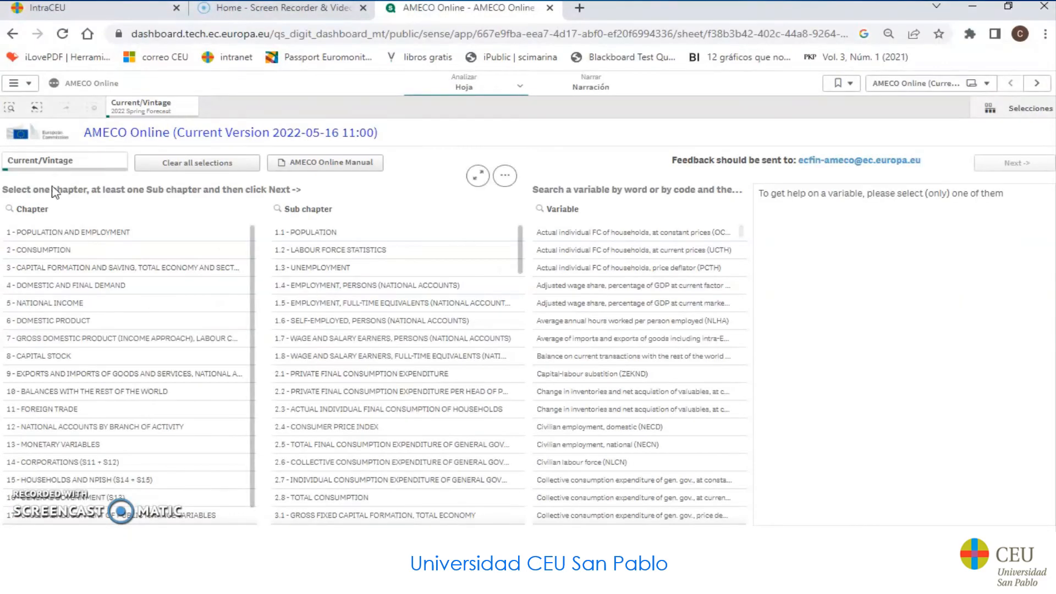
left_click(71, 321)
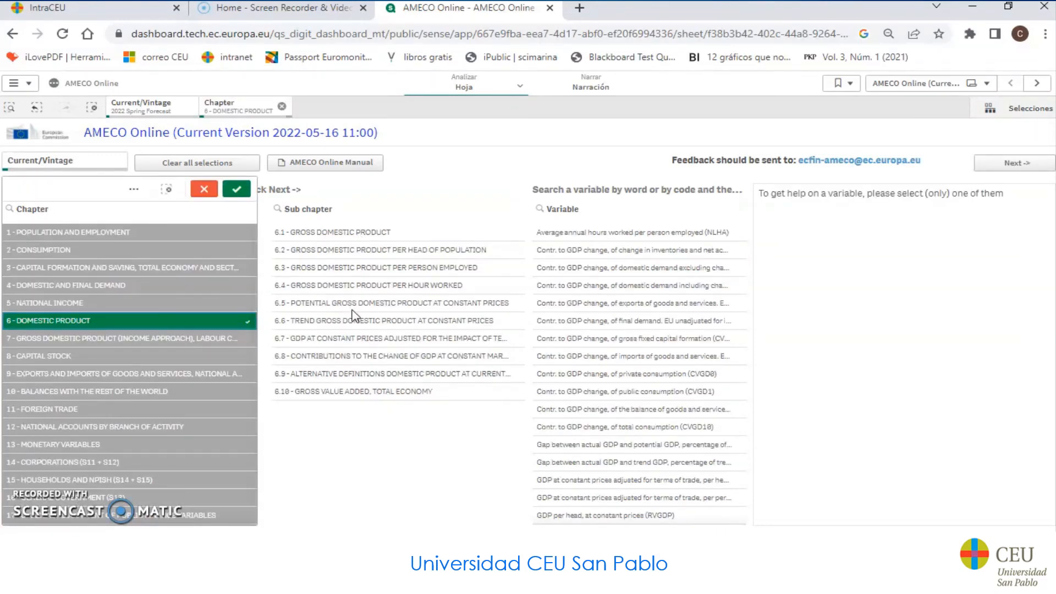
left_click(317, 306)
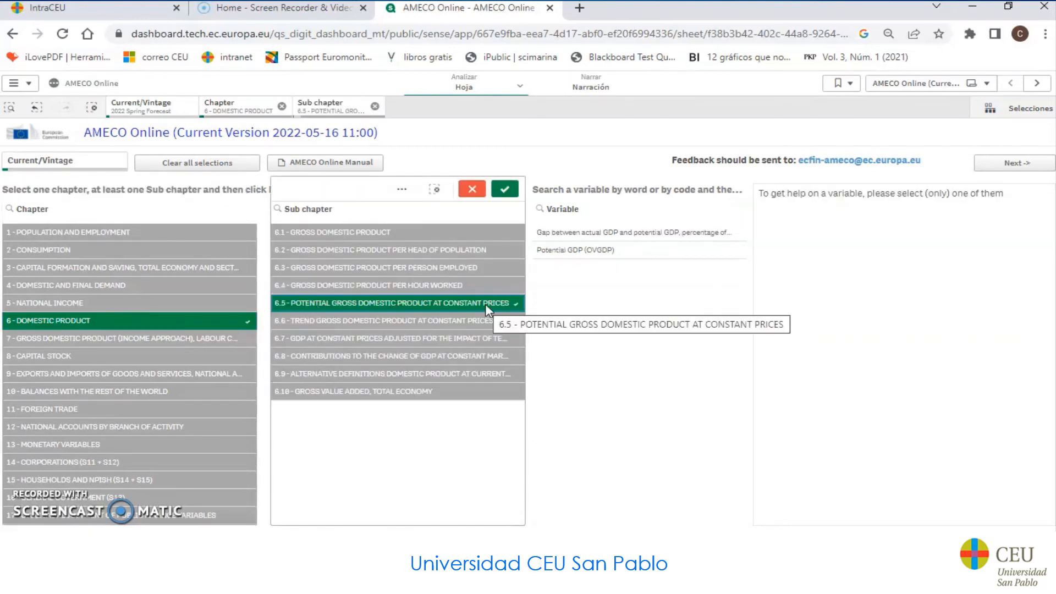
left_click(568, 233)
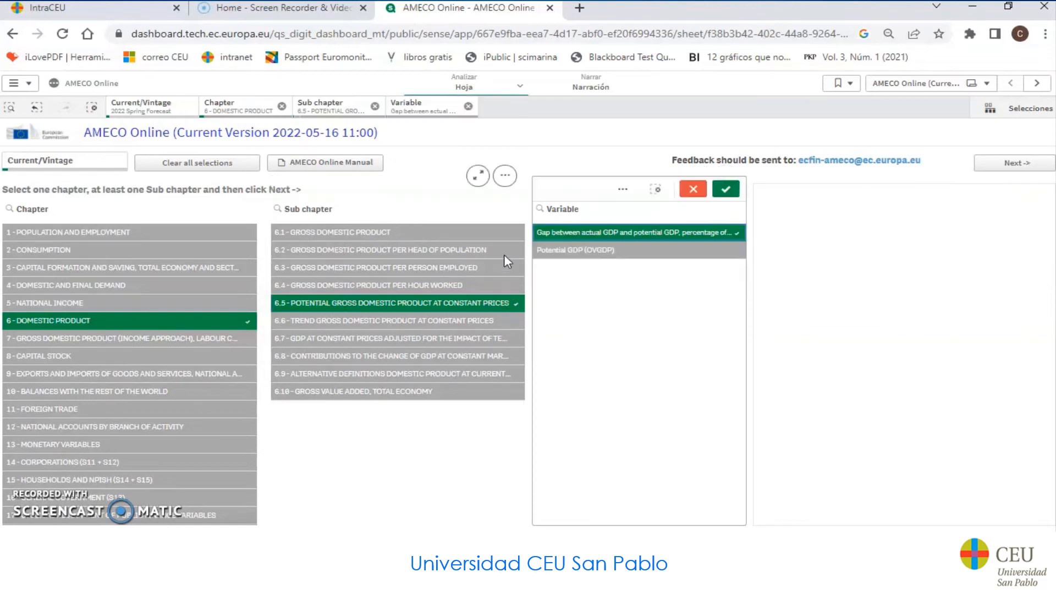
left_click(981, 165)
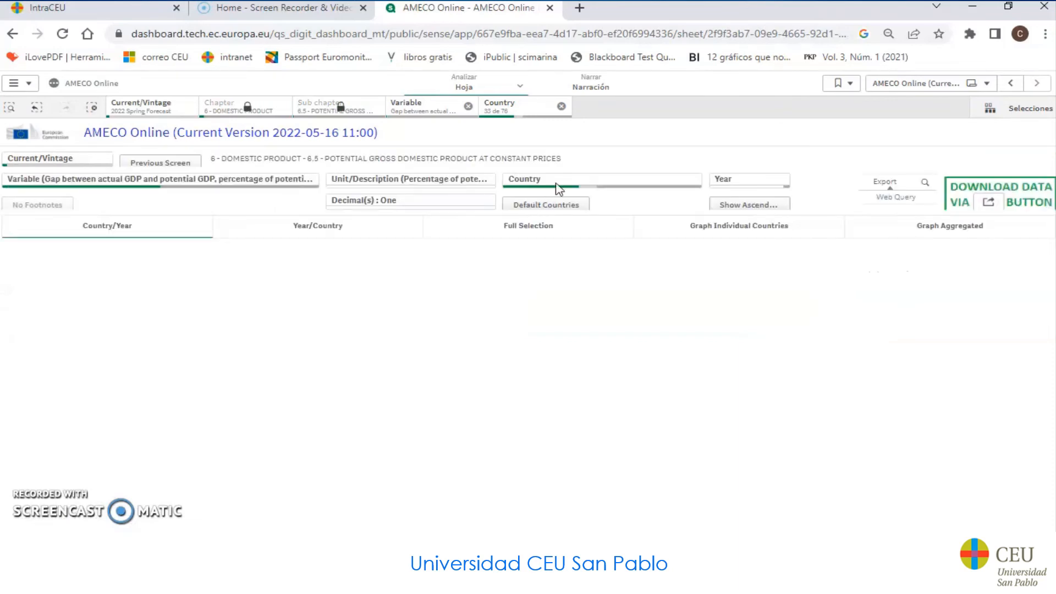
Clear the default country selection and limit the output gap data to Spain
left_click(588, 184)
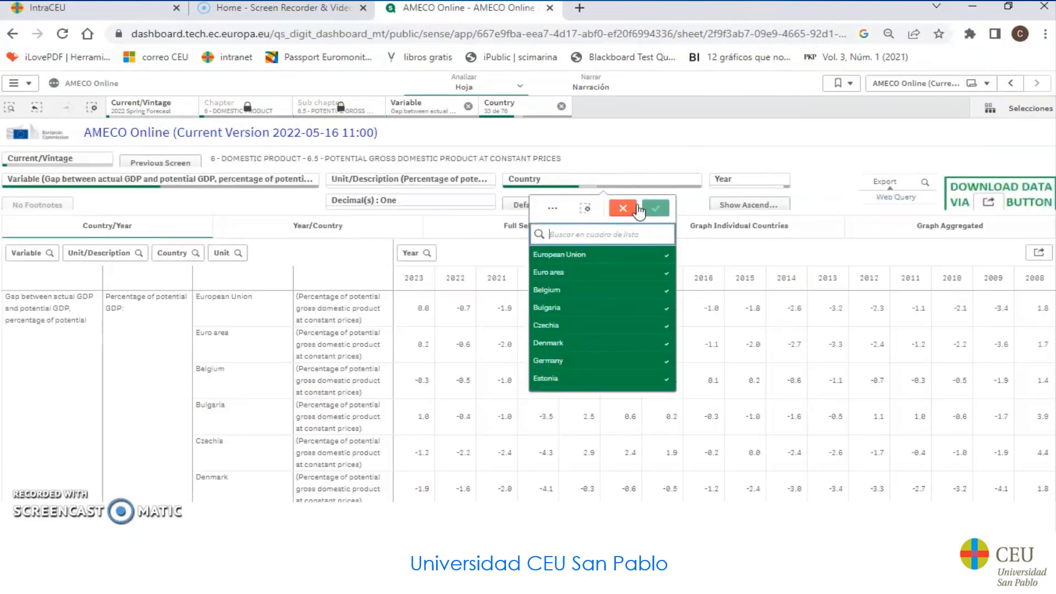
left_click(585, 208)
scroll(589, 328, "down", 1)
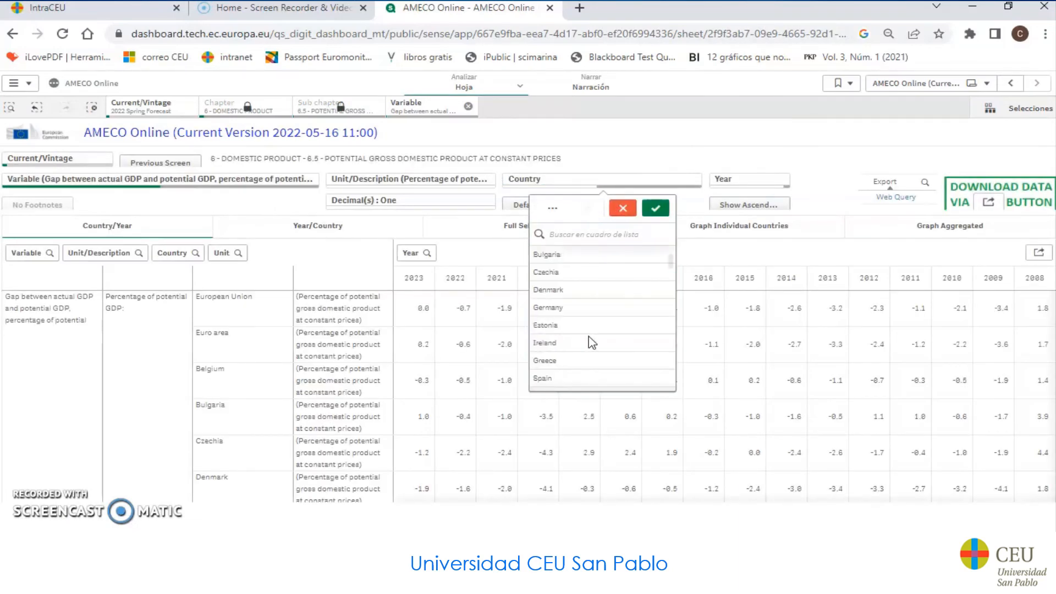
scroll(592, 342, "down", 1)
left_click(580, 330)
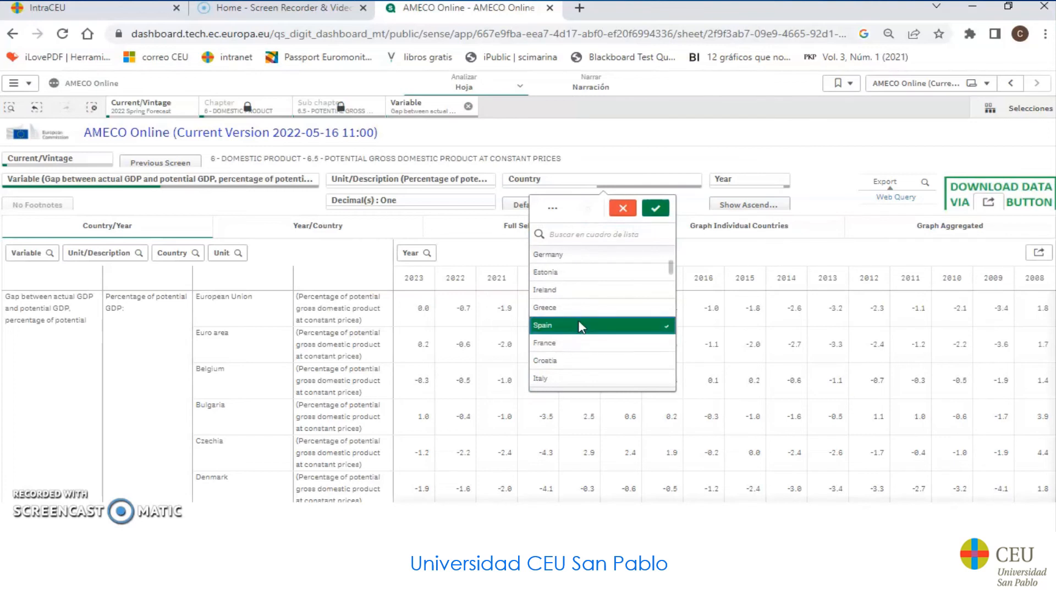
left_click(655, 208)
Set the number of decimals displayed for the output gap data to All
left_click(410, 201)
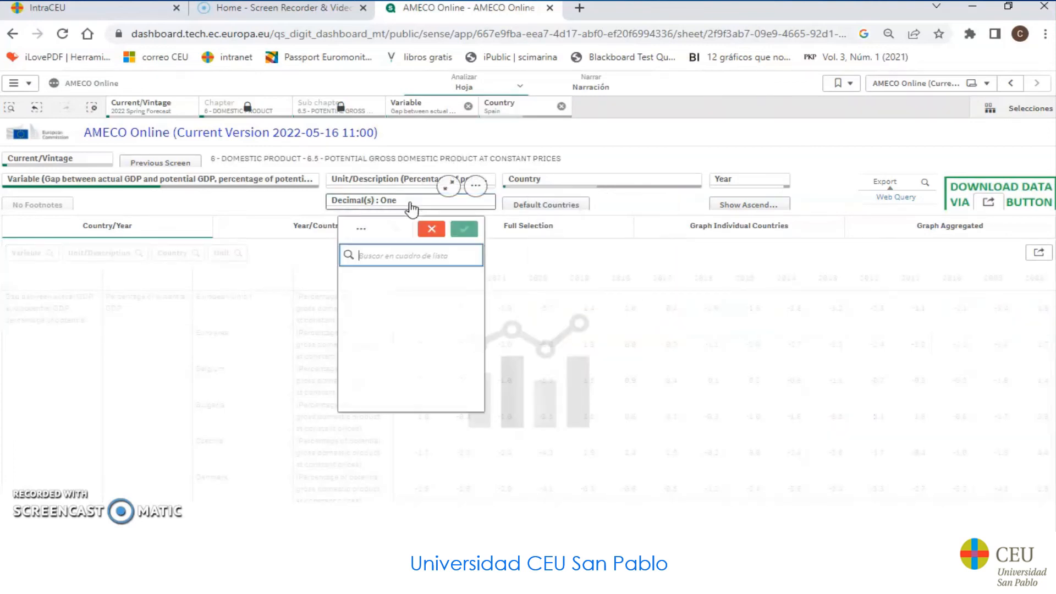
left_click(359, 277)
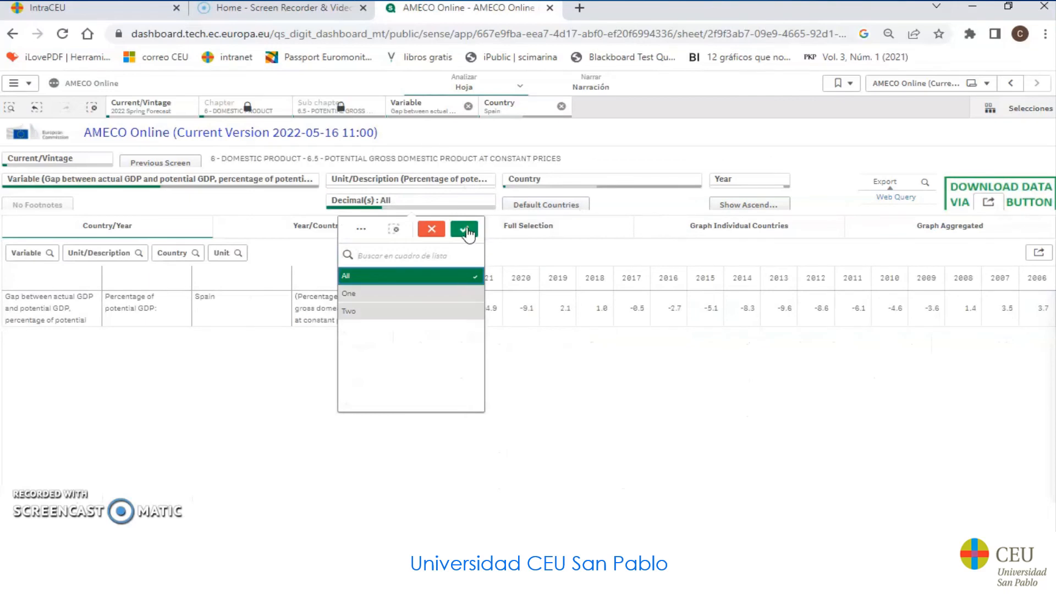
left_click(464, 229)
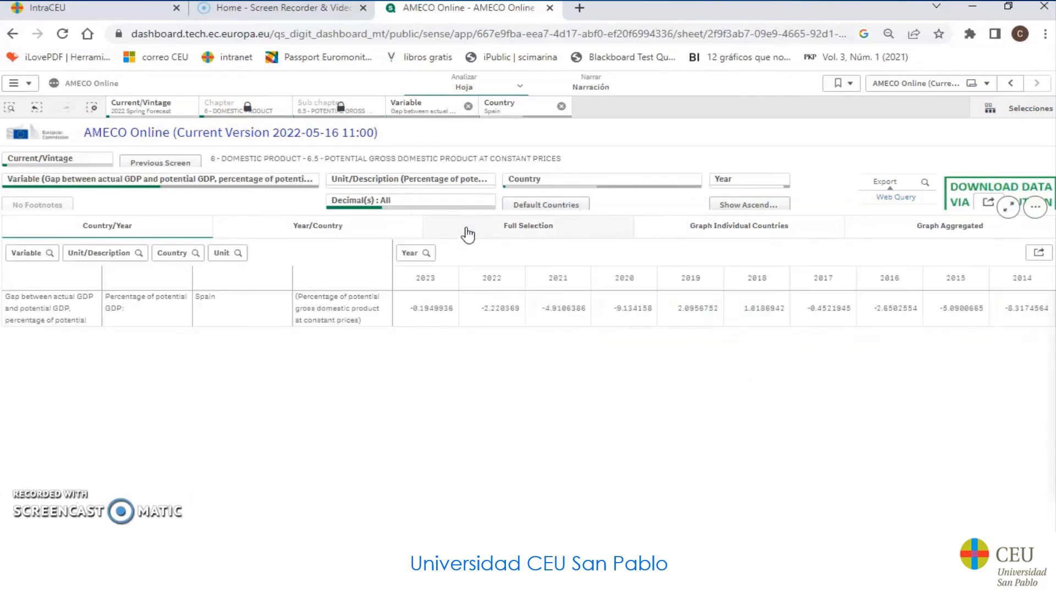
Limit the output gap data to the years 2005 through 2021
left_click(762, 181)
left_click_drag(779, 299, 788, 363)
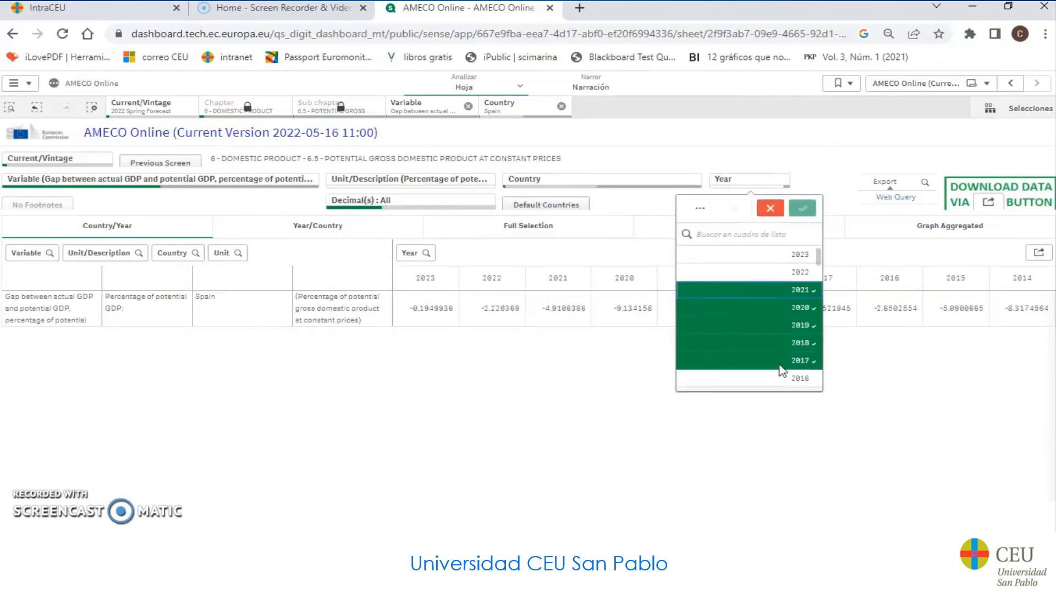
scroll(786, 355, "down", 2)
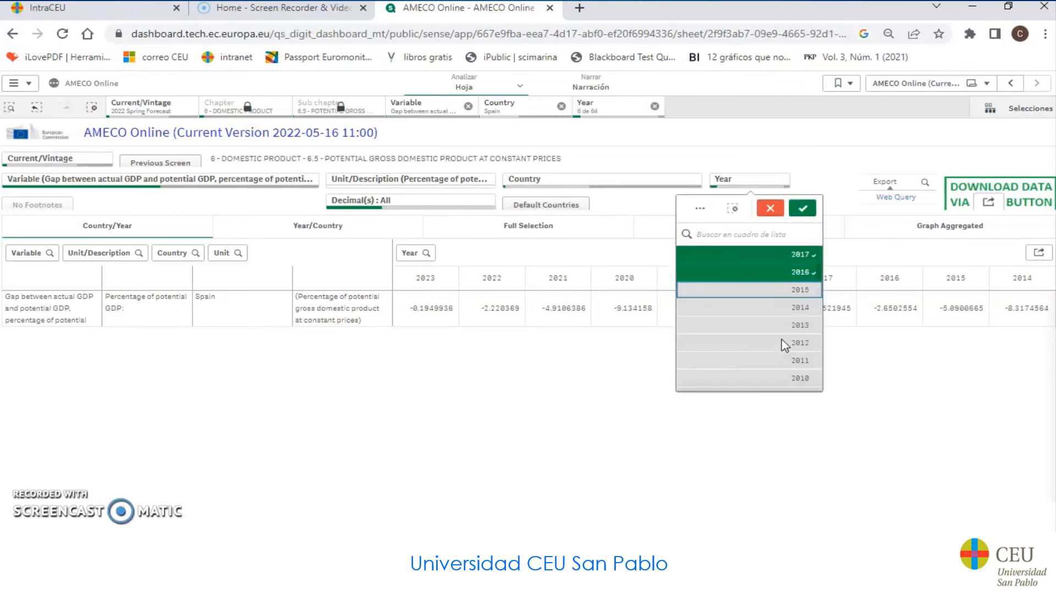
left_click(773, 290)
left_click(767, 311)
left_click(768, 330)
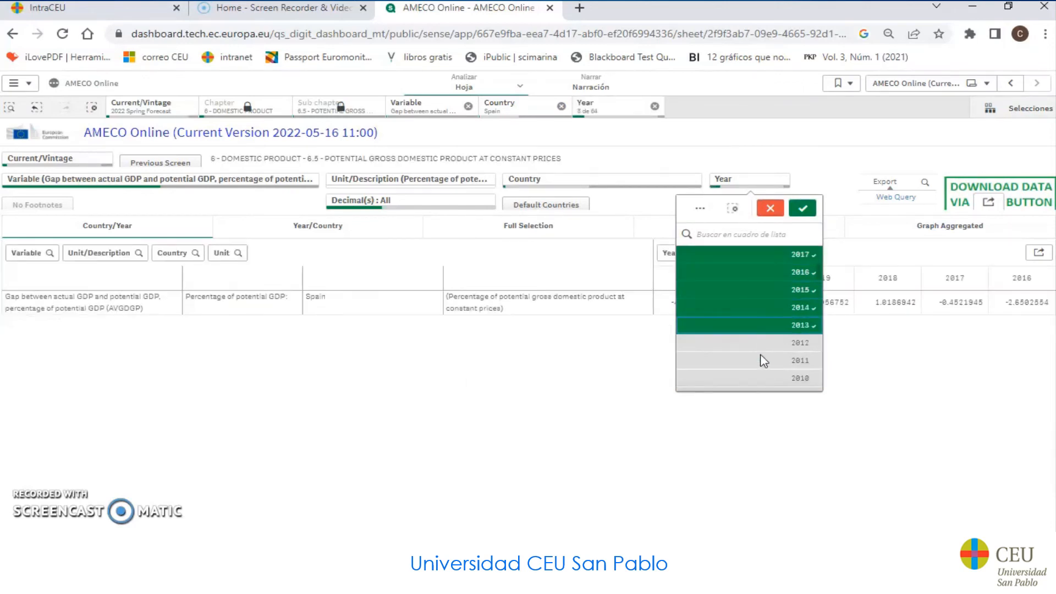
left_click(759, 345)
left_click(758, 359)
left_click(760, 378)
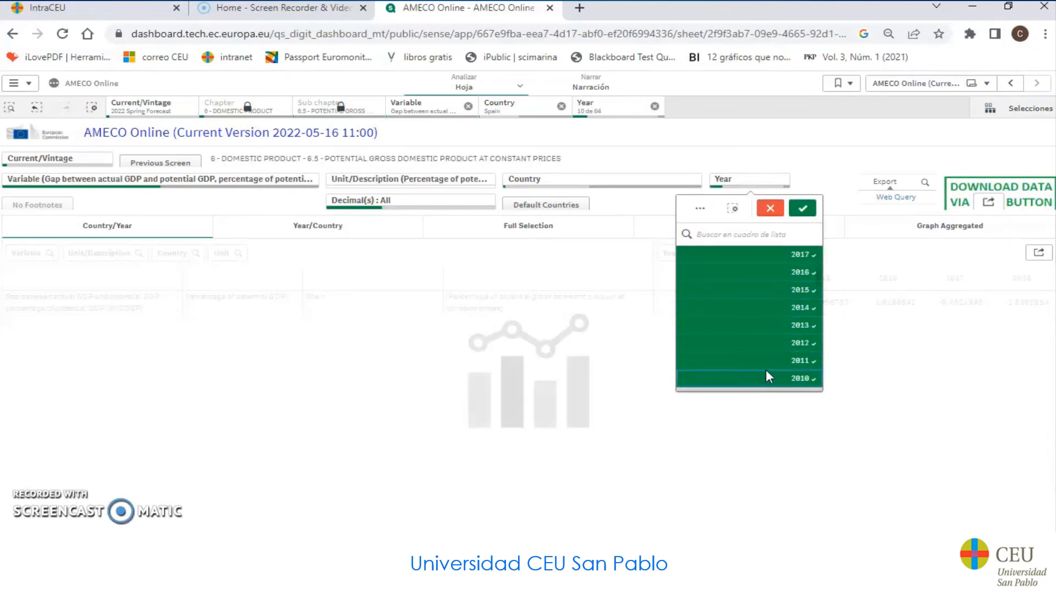
scroll(771, 362, "down", 1)
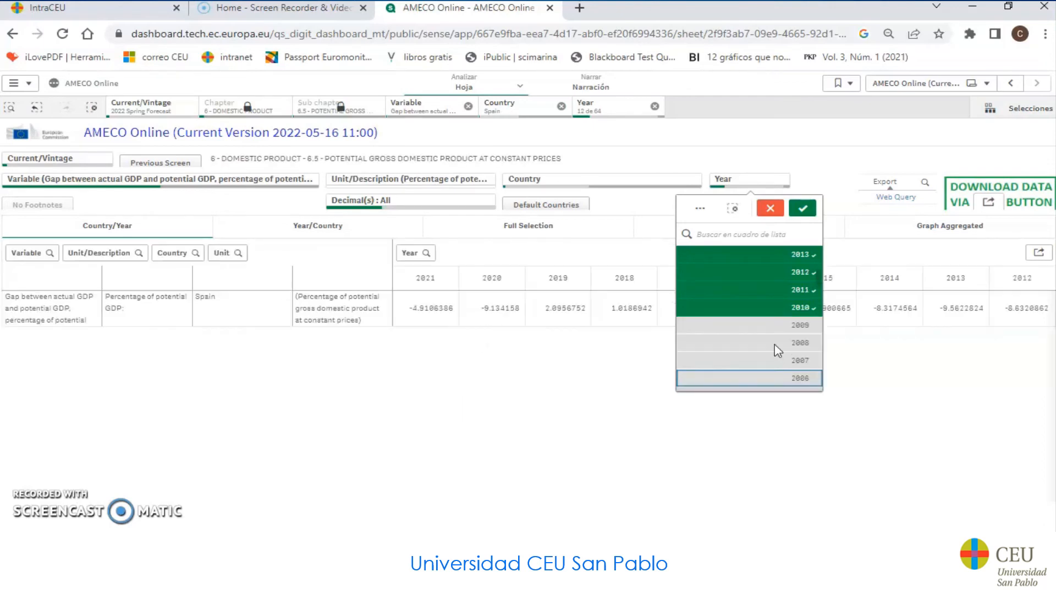
left_click(771, 326)
left_click(771, 344)
left_click(770, 361)
left_click(773, 379)
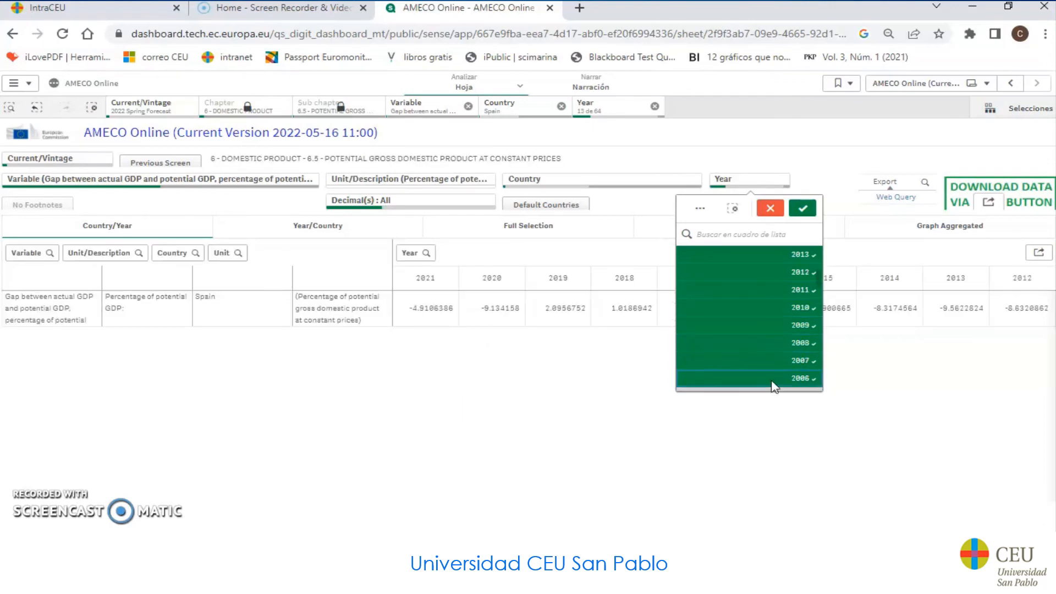
scroll(771, 371, "down", 1)
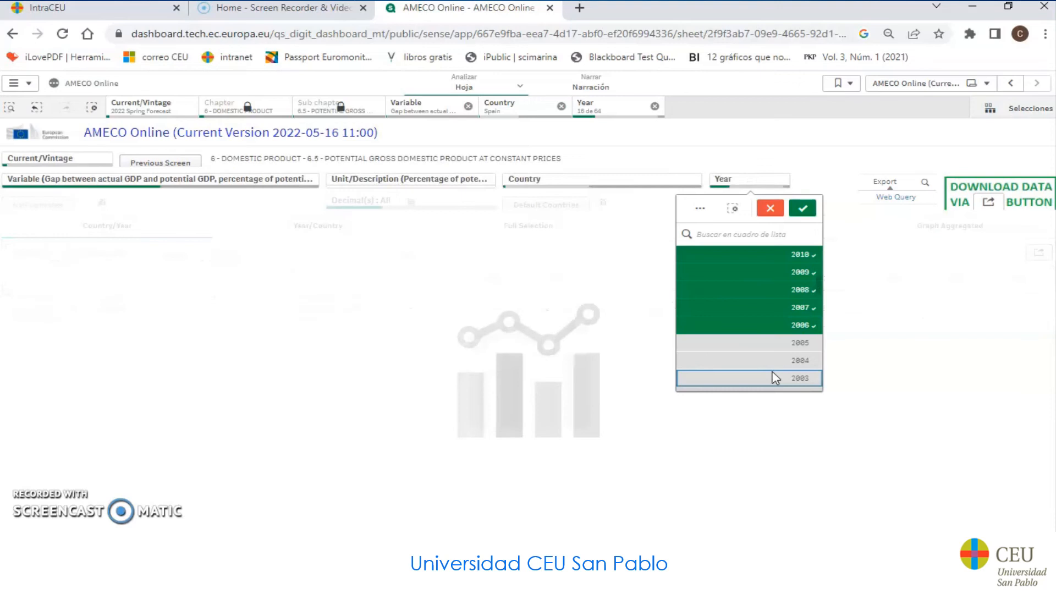
left_click(771, 342)
left_click(809, 209)
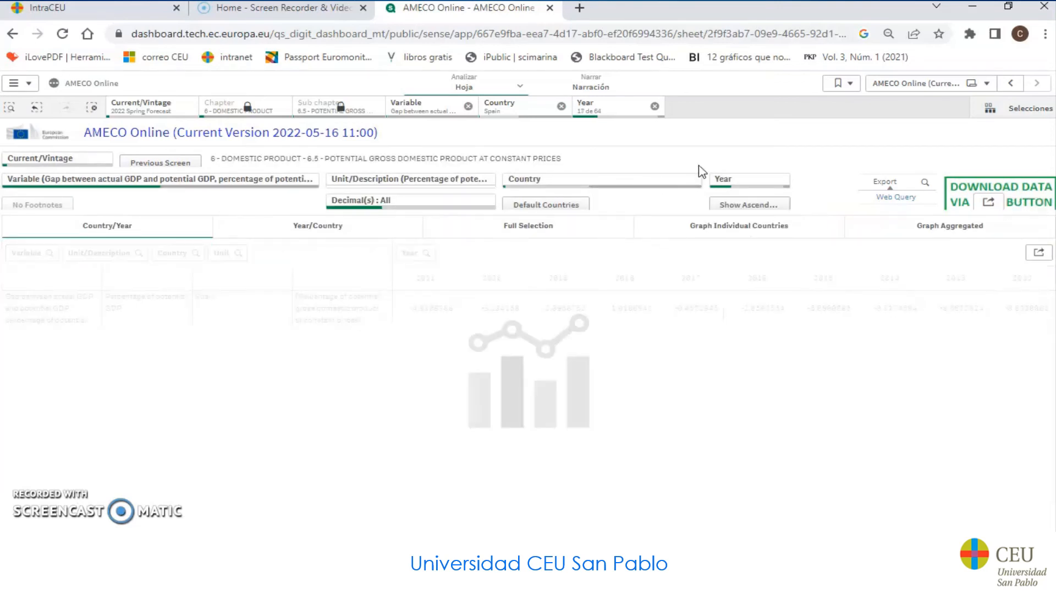
Order the years ascending and display the output gap table in the Year/Country layout
left_click(736, 208)
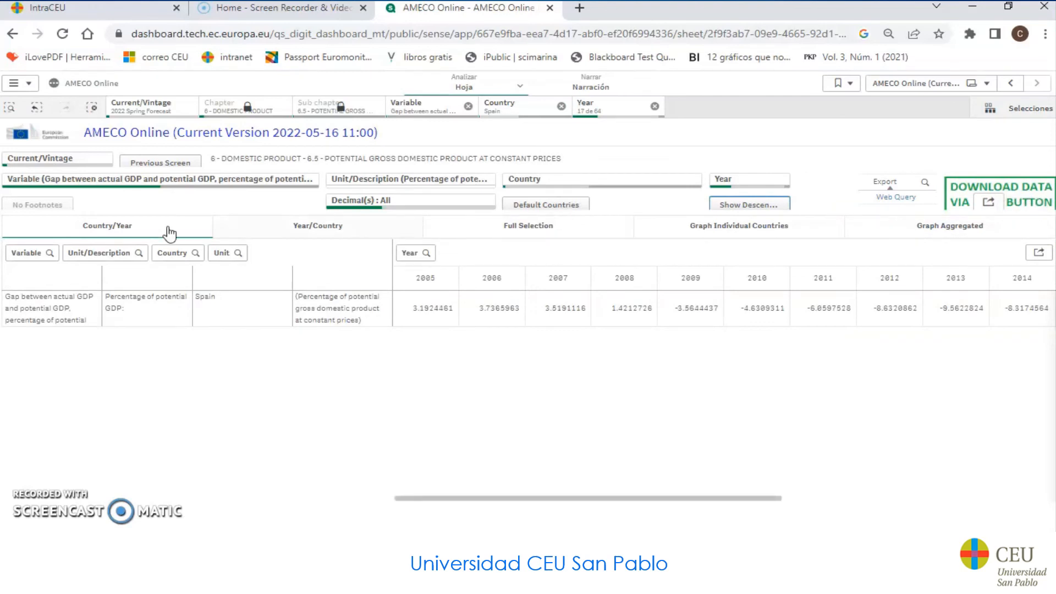
left_click(354, 233)
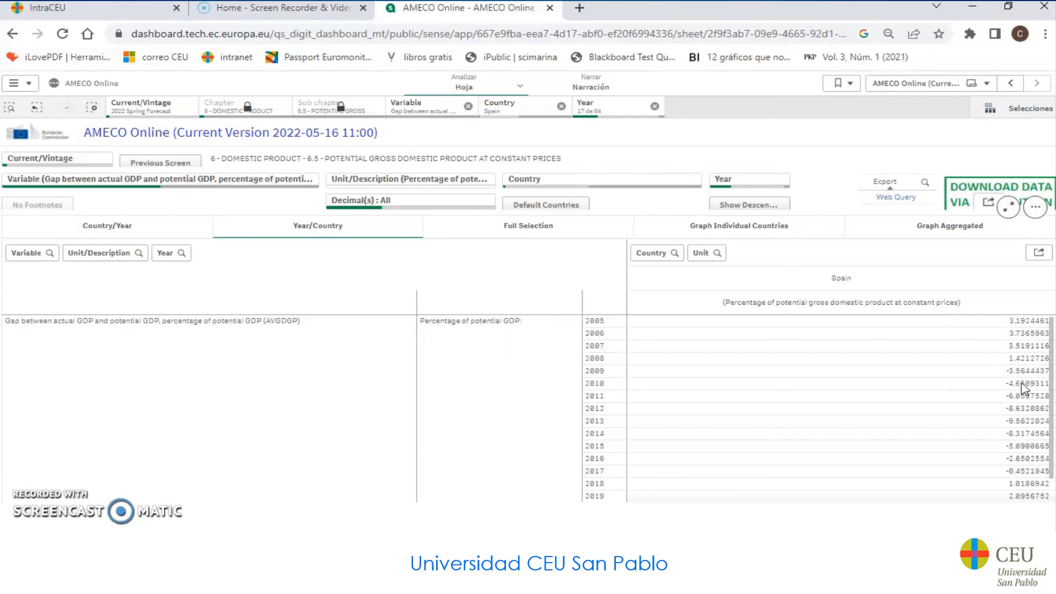
Export the output gap table to Excel and enable editing in the downloaded workbook
scroll(990, 426, "down", 1)
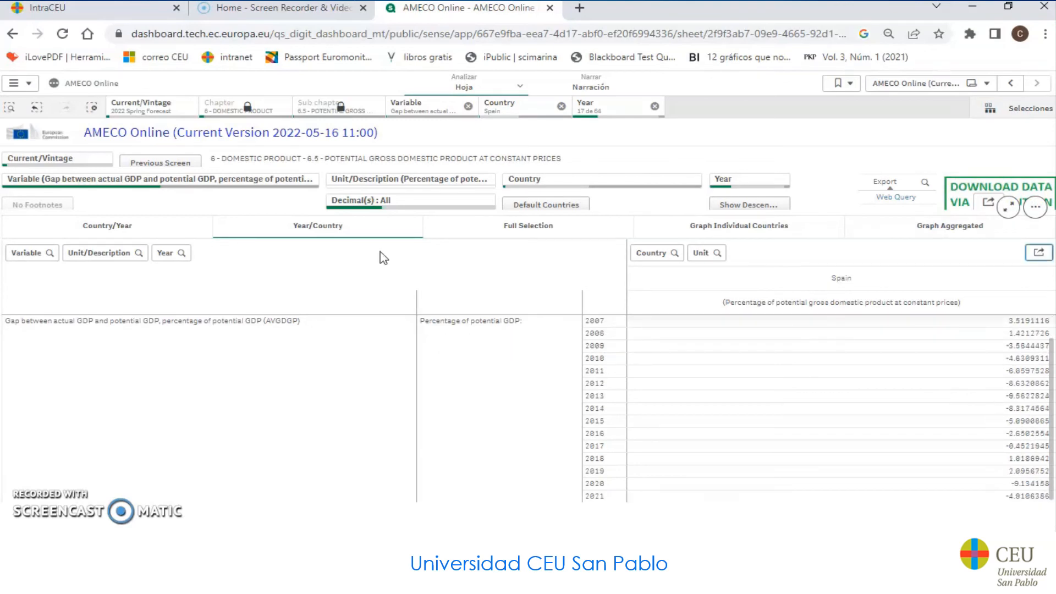
left_click(86, 520)
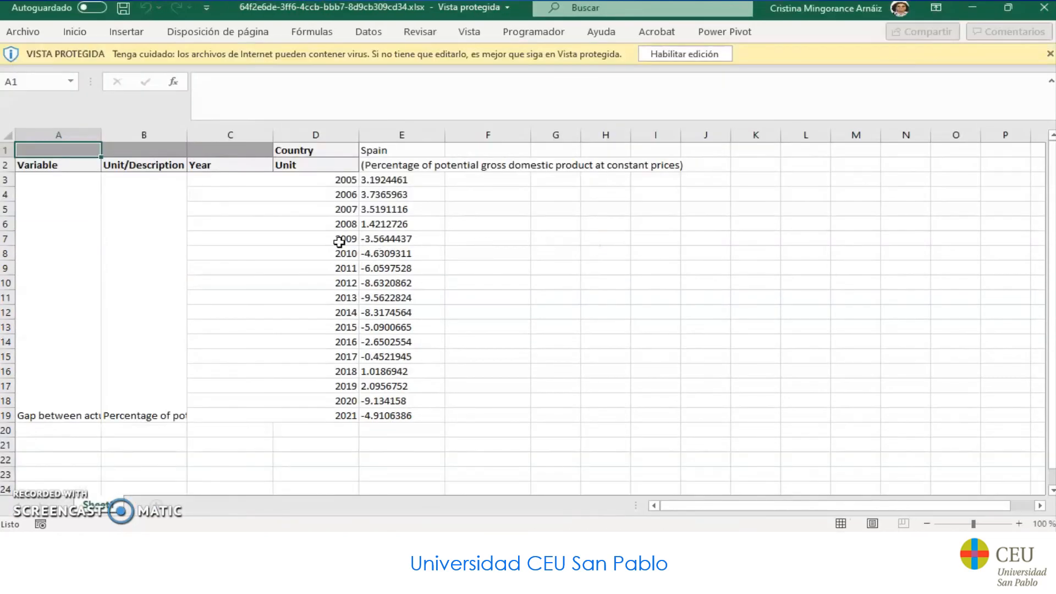
left_click(685, 54)
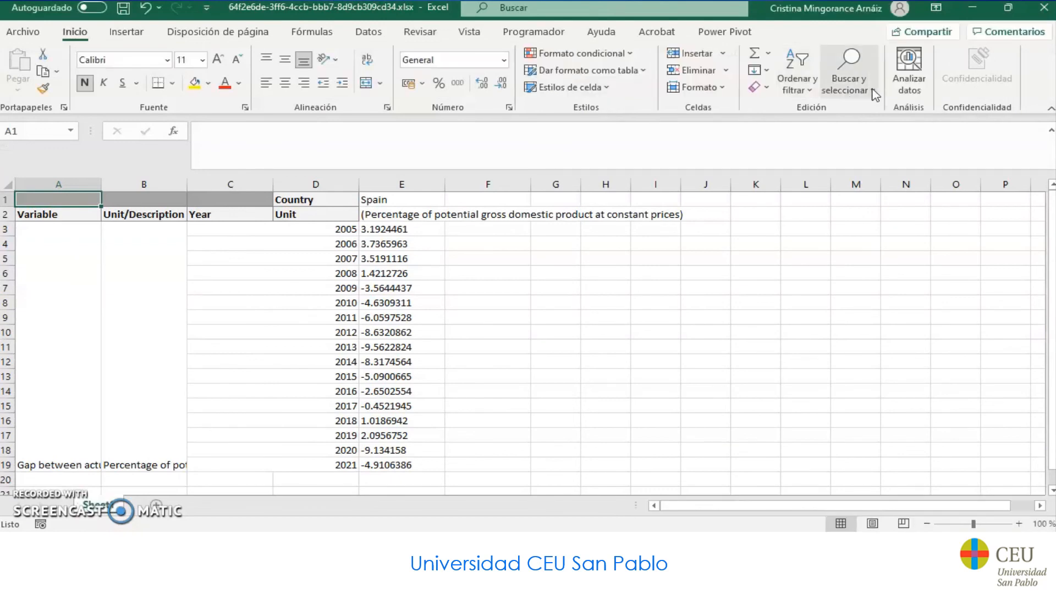
Replace every decimal point with a comma throughout the downloaded output gap sheet
left_click(848, 77)
left_click(870, 131)
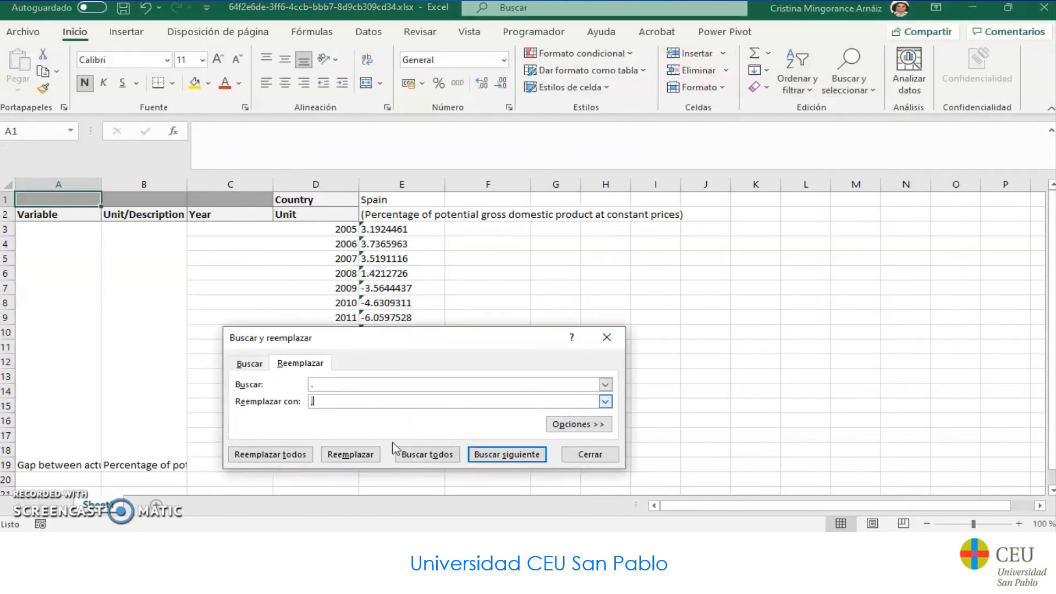
left_click(270, 454)
left_click(531, 313)
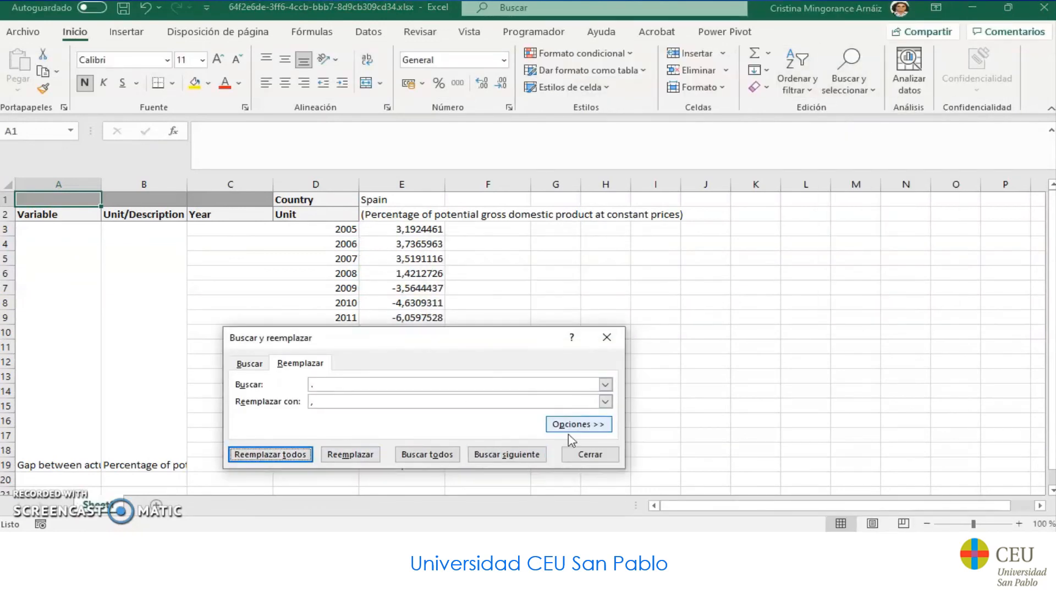
left_click(583, 454)
Calculate the 2005 output gap divided by 100 in G3 with =E3/100 and fill it down to G19
left_click(564, 244)
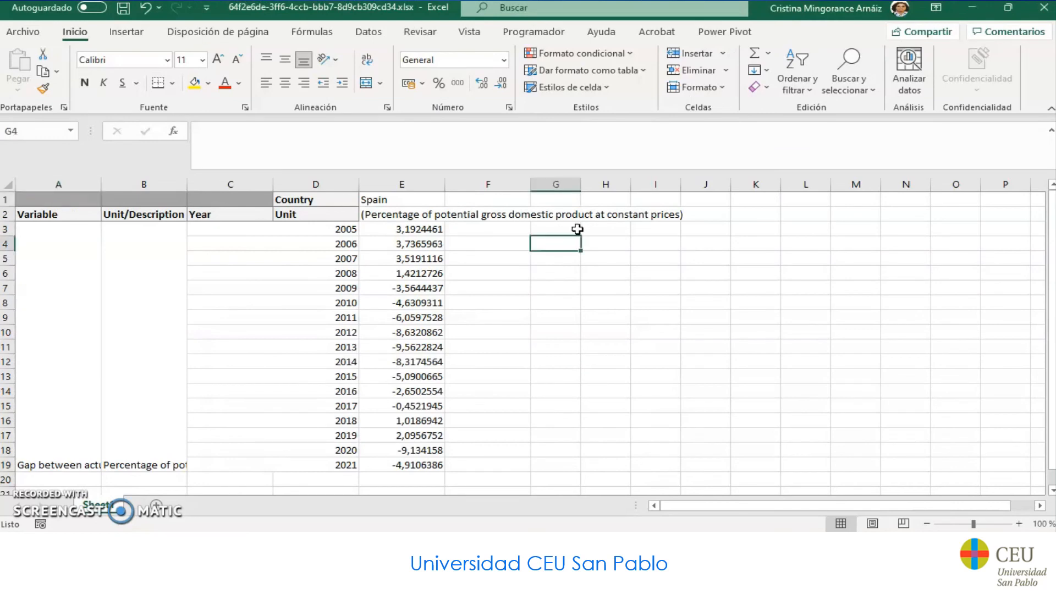
left_click(577, 229)
type("=")
key("Left")
key("Left")
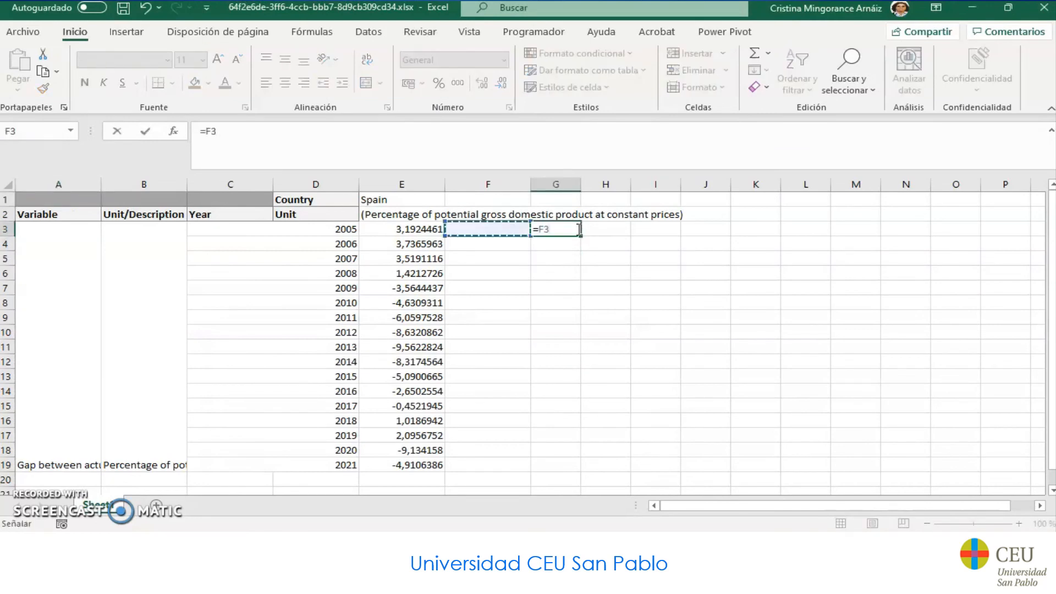
type("/100")
key("Return")
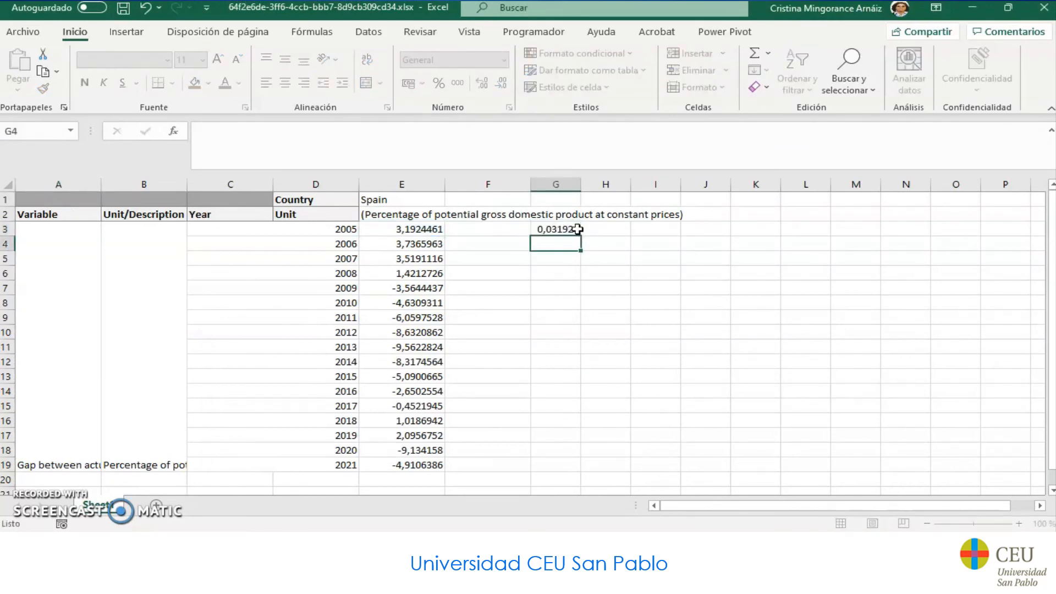
left_click(577, 230)
left_click_drag(581, 240, 576, 477)
Copy G3:G19 and paste it as values from B2 down in the OG column of sheet Hoja4 in the main workbook
key("ctrl+c")
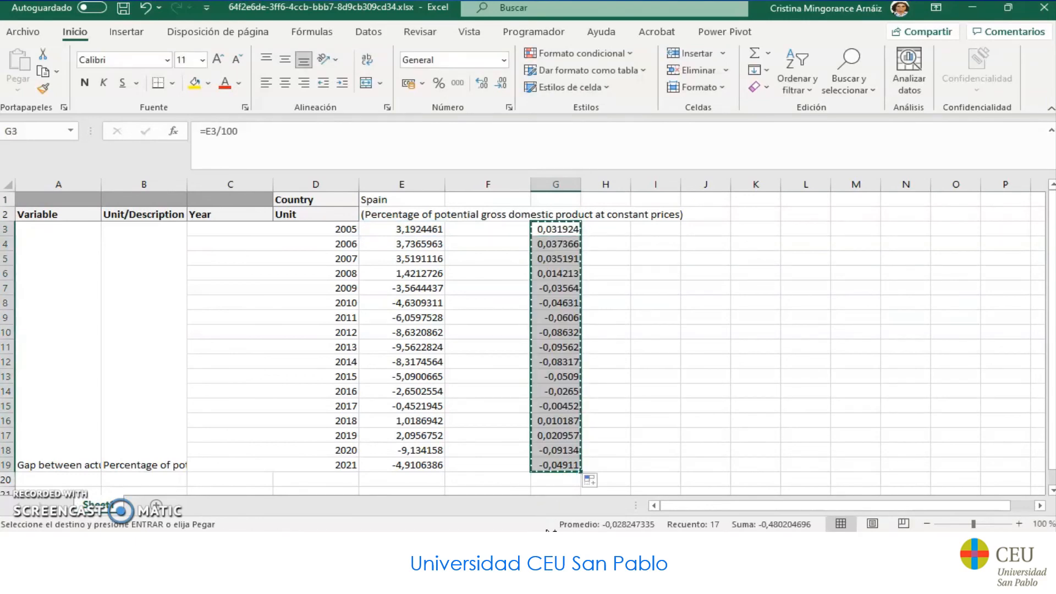
left_click(502, 494)
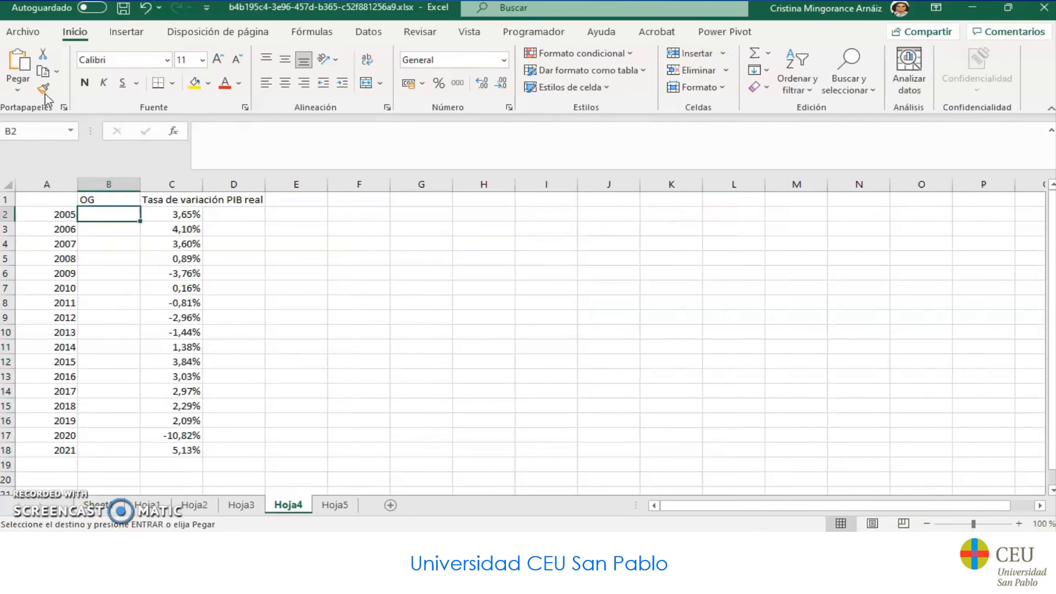
left_click(18, 89)
left_click(19, 197)
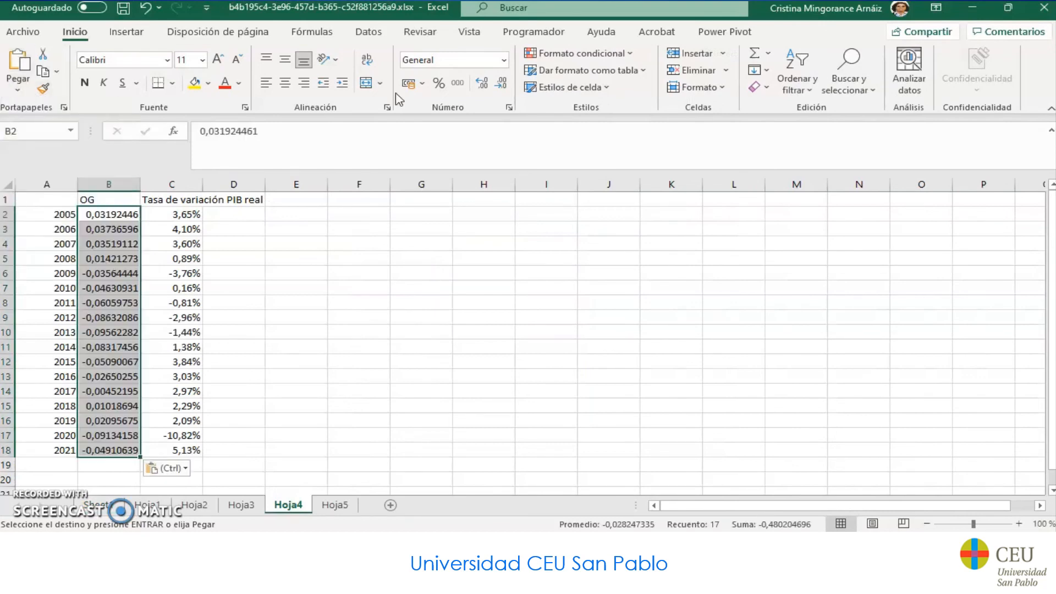
Format the pasted OG values in B2:B18 as percentages with two decimals
left_click(439, 83)
left_click(482, 82)
left_click(482, 82)
left_click(113, 257)
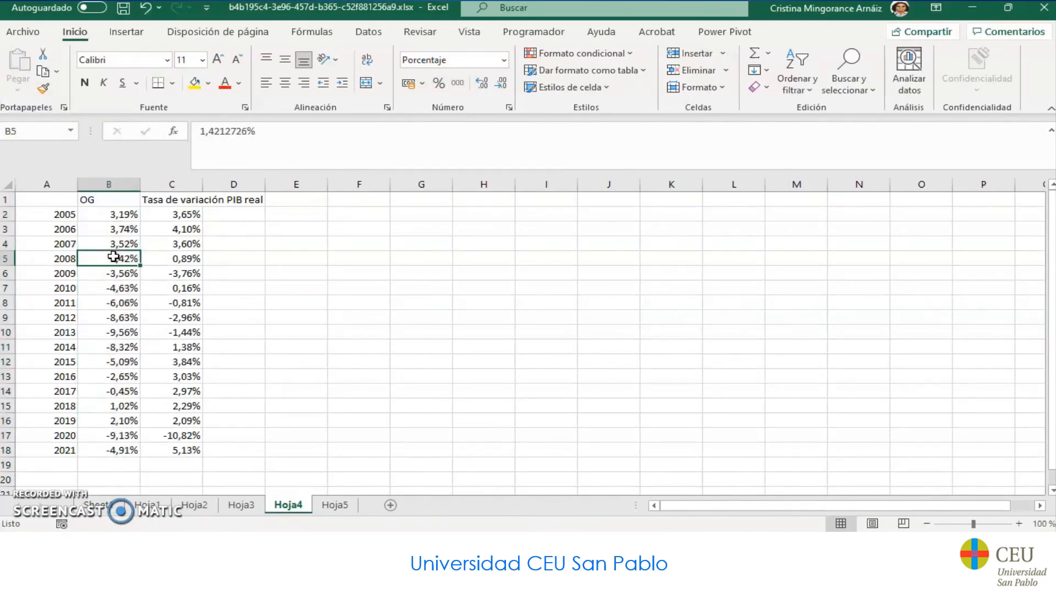
Insert a line chart of A1:C18 comparing OG with the real GDP growth rate and delete its title
left_click_drag(47, 199, 181, 450)
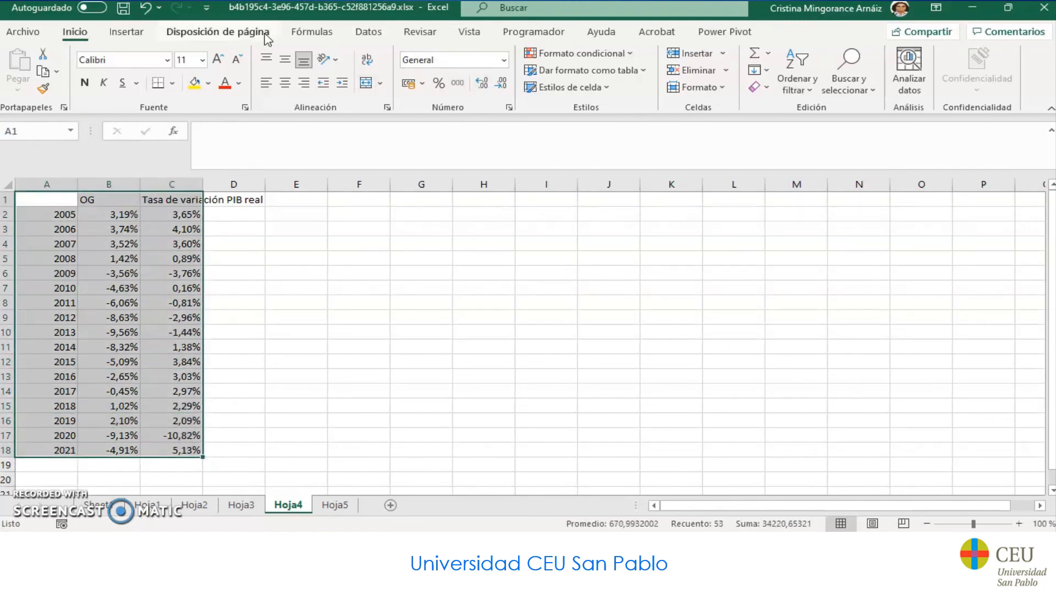
left_click(126, 32)
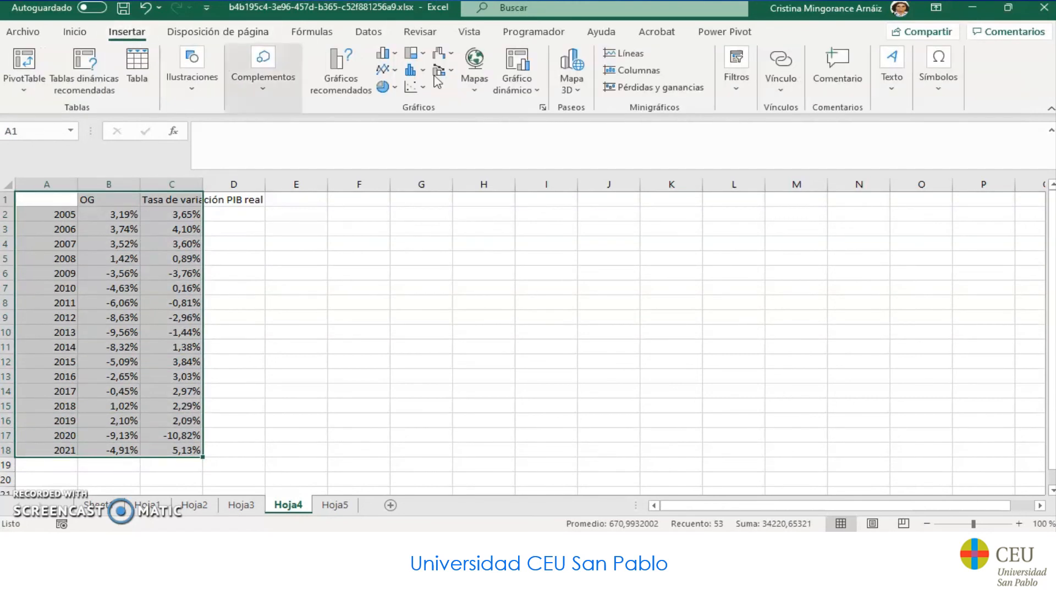
left_click(385, 69)
left_click(401, 113)
left_click(552, 253)
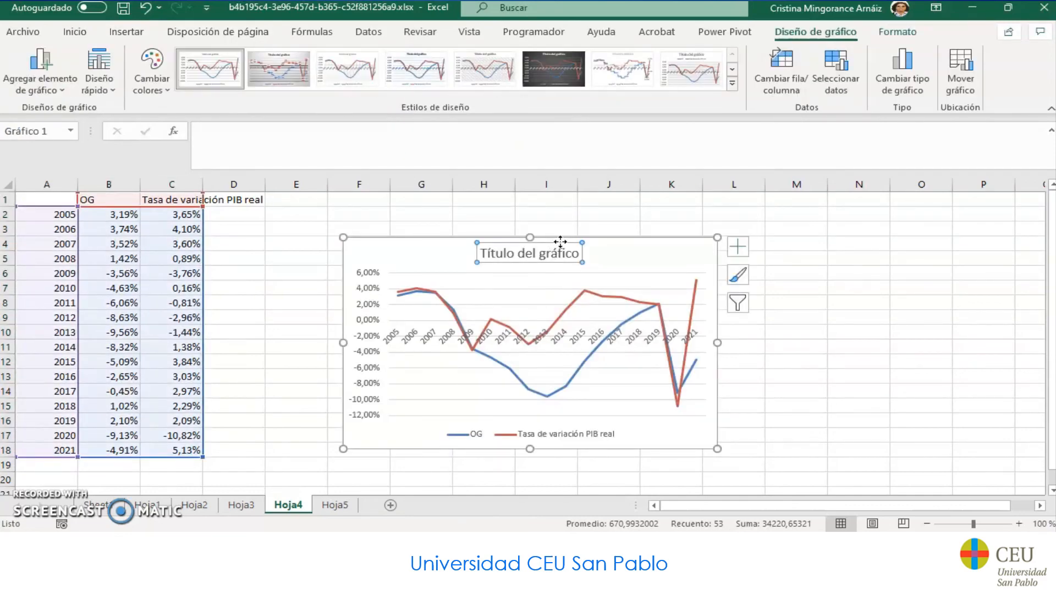
key("Delete")
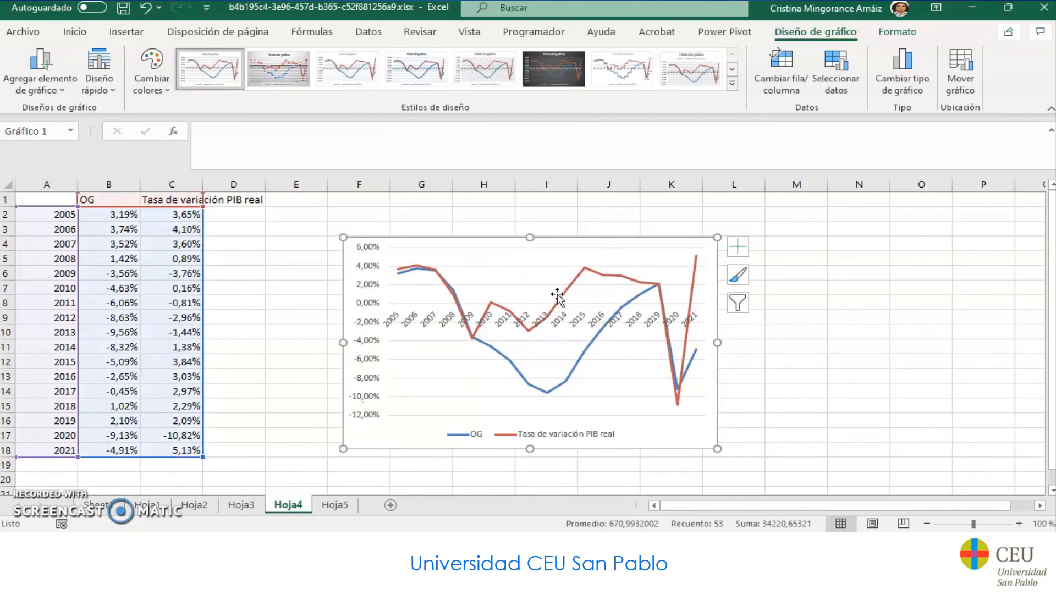
Try plotting the OG series on the secondary axis and return it to the primary axis
left_click(502, 359)
right_click(505, 362)
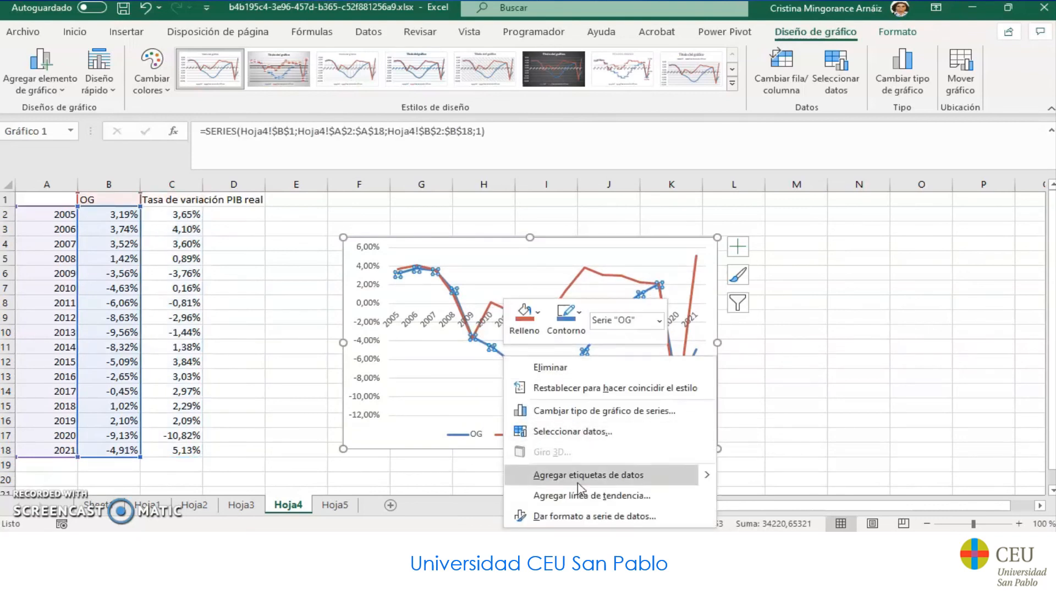
left_click(583, 518)
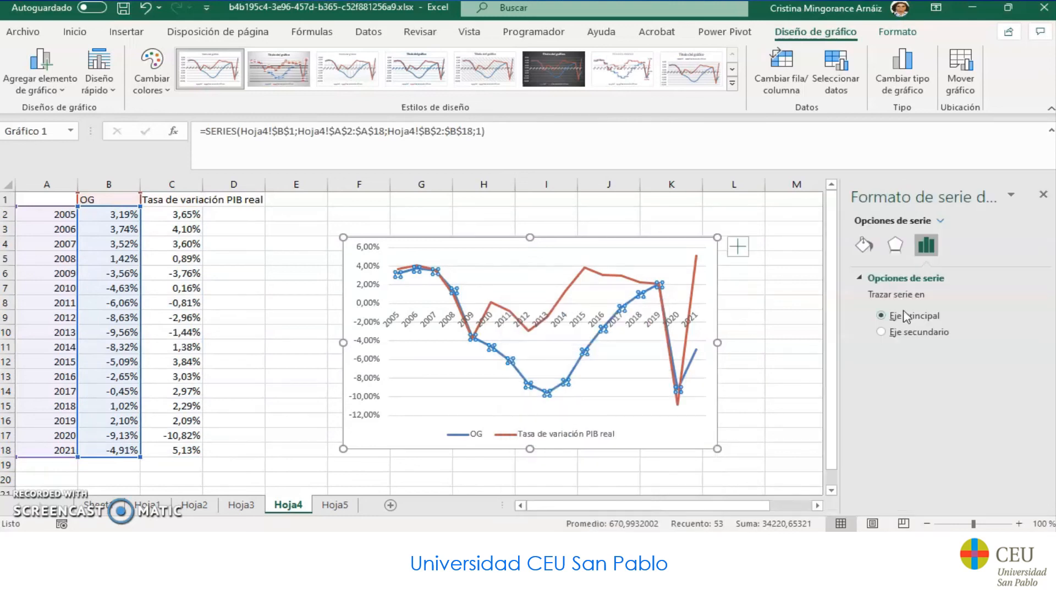
left_click(898, 334)
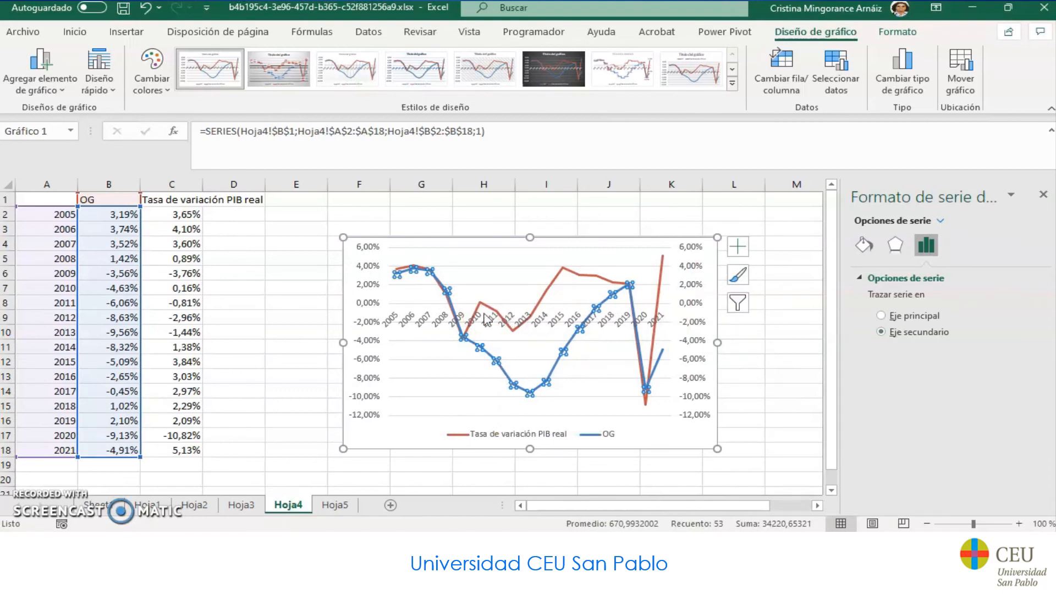
left_click(894, 318)
left_click(1043, 195)
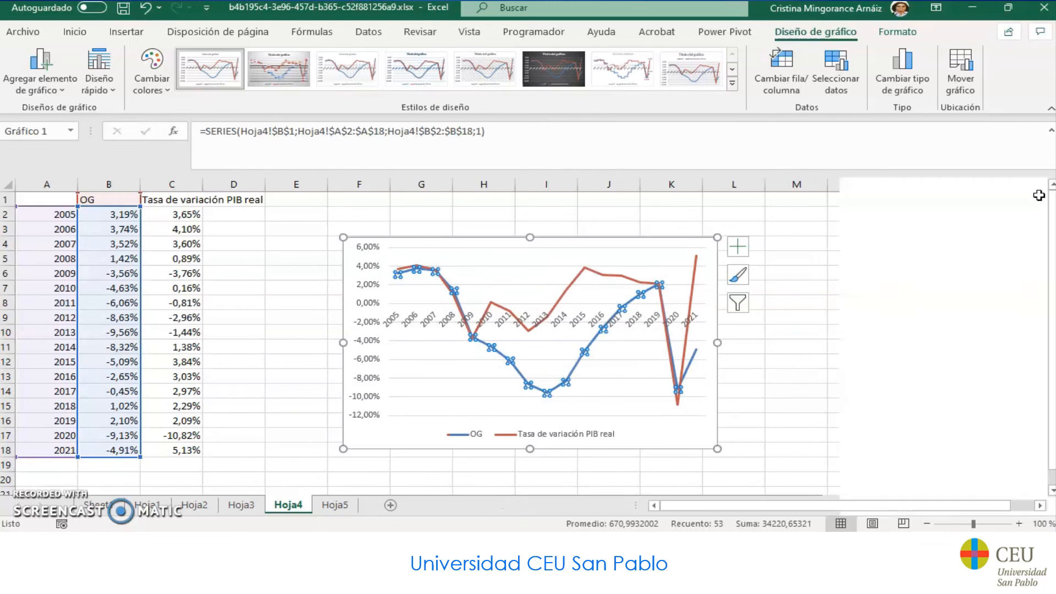
left_click(809, 332)
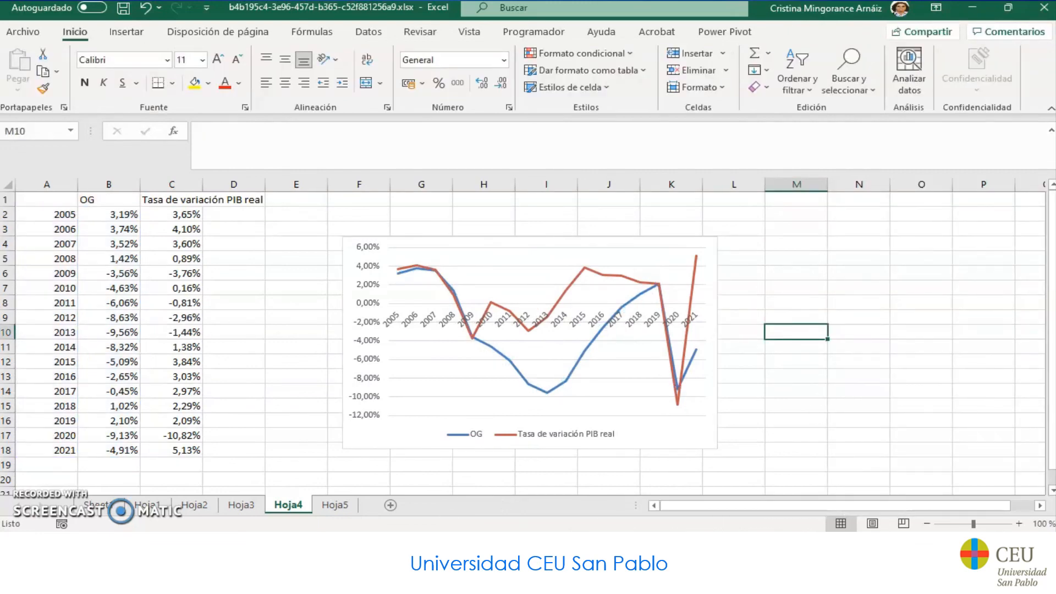
Switch to informe del pais.pdf in Acrobat and read exercise 4 on charting the Output Gap with the unemployment rate
left_click(707, 456)
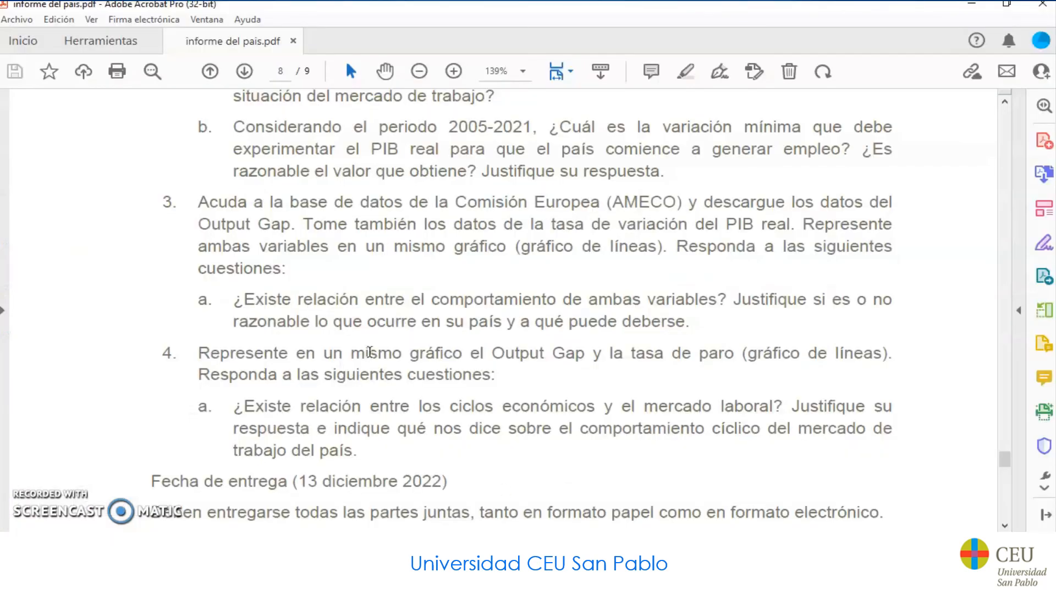
scroll(264, 284, "down", 1)
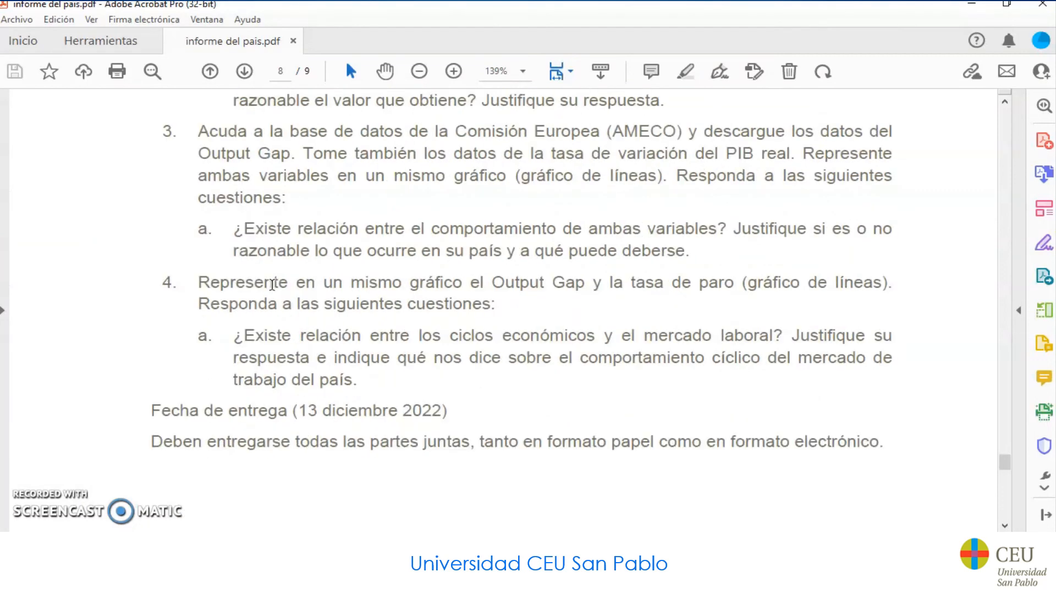
left_click_drag(197, 283, 462, 283)
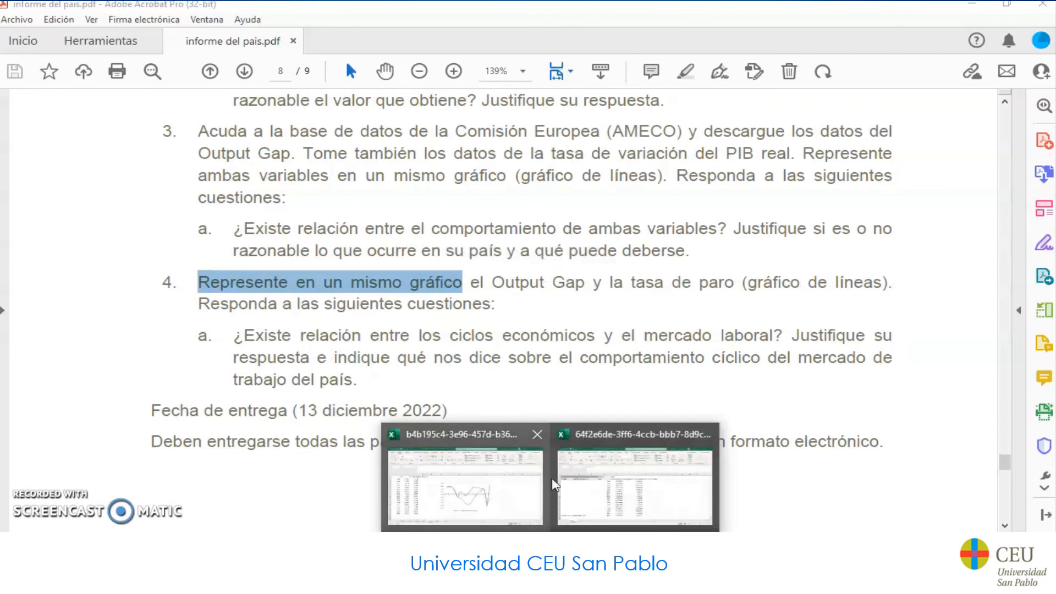
Switch to the Excel workbook's Hoja5 sheet and link B2:B18 to the OG values on Hoja4, starting with =Hoja4!B2
left_click(491, 491)
left_click(350, 513)
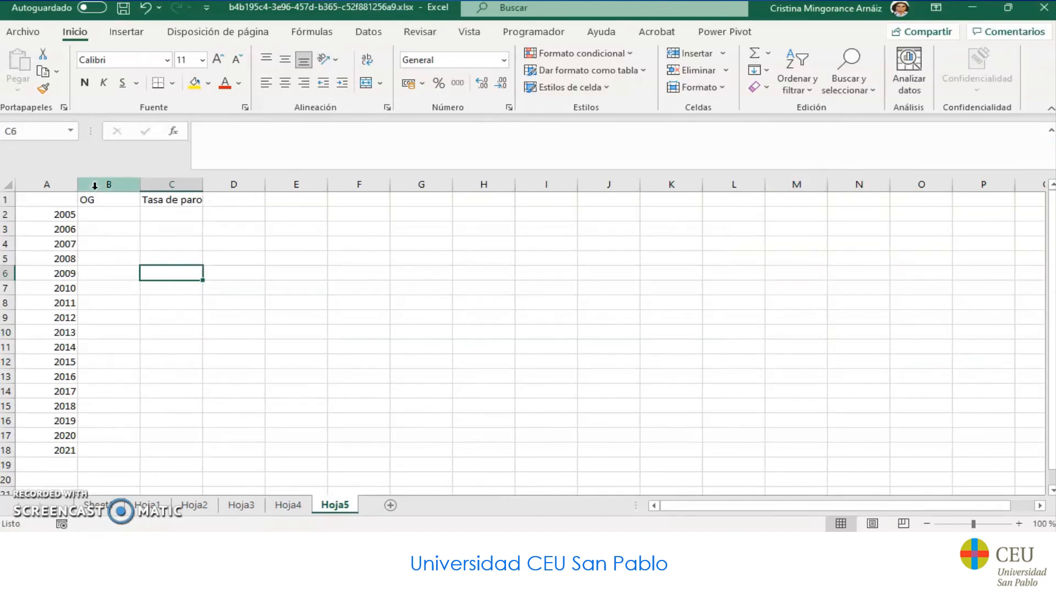
left_click(122, 214)
type("=")
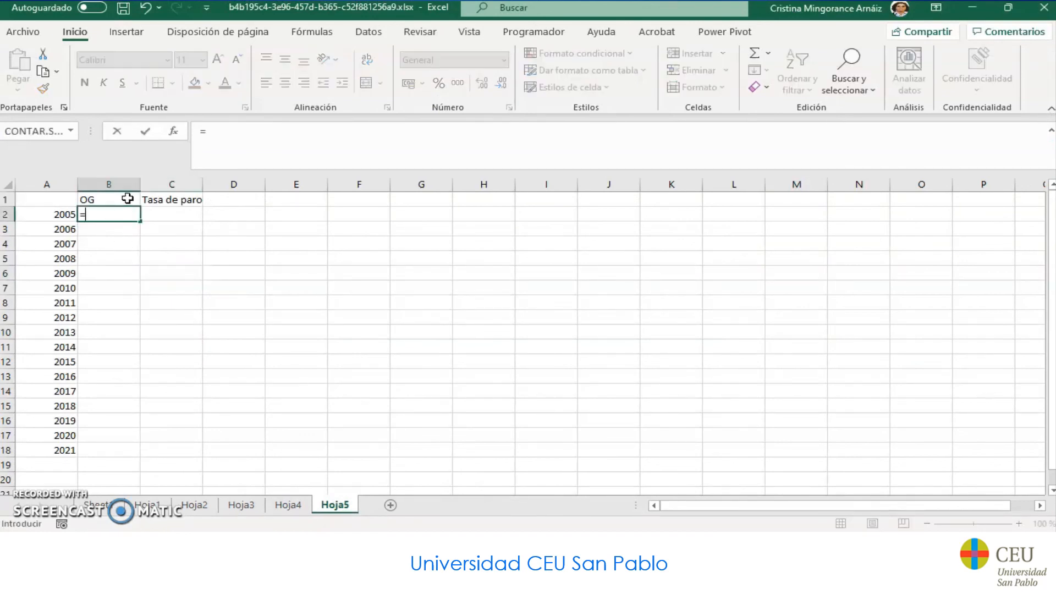
left_click(288, 504)
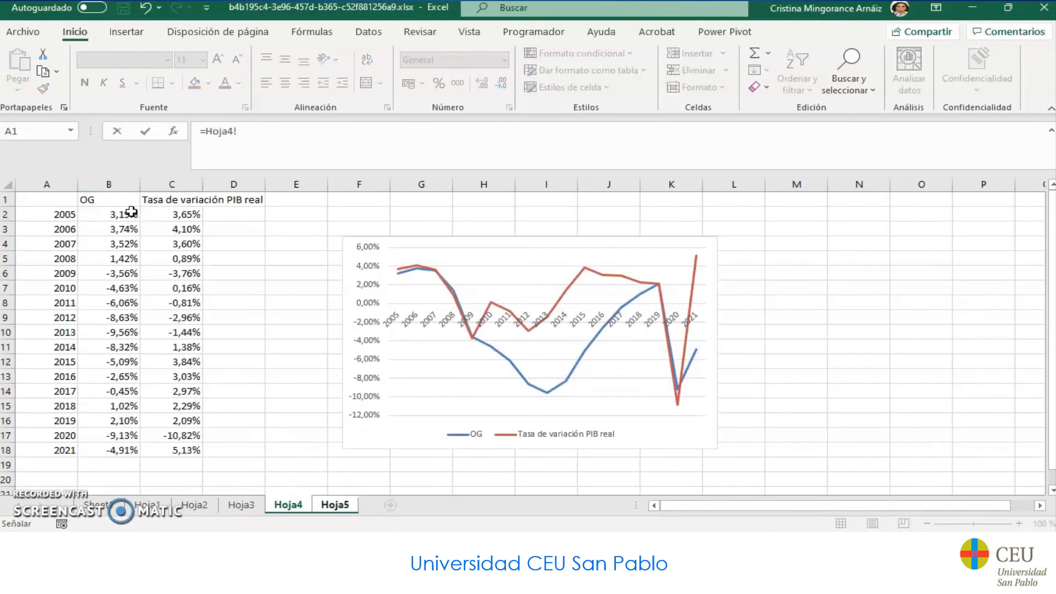
left_click(127, 213)
key("Return")
left_click(132, 215)
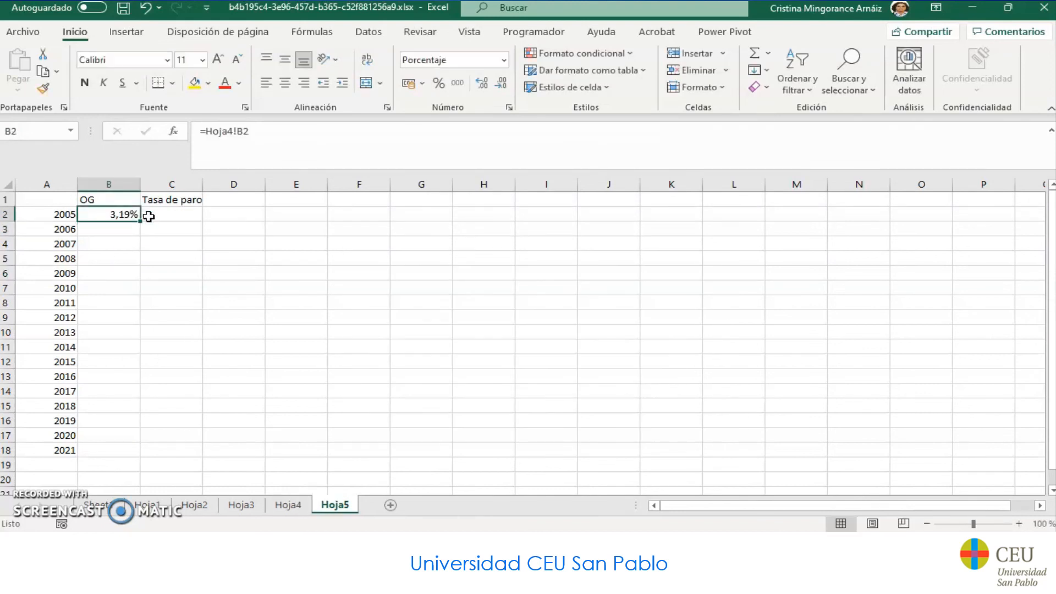
left_click_drag(143, 221, 143, 451)
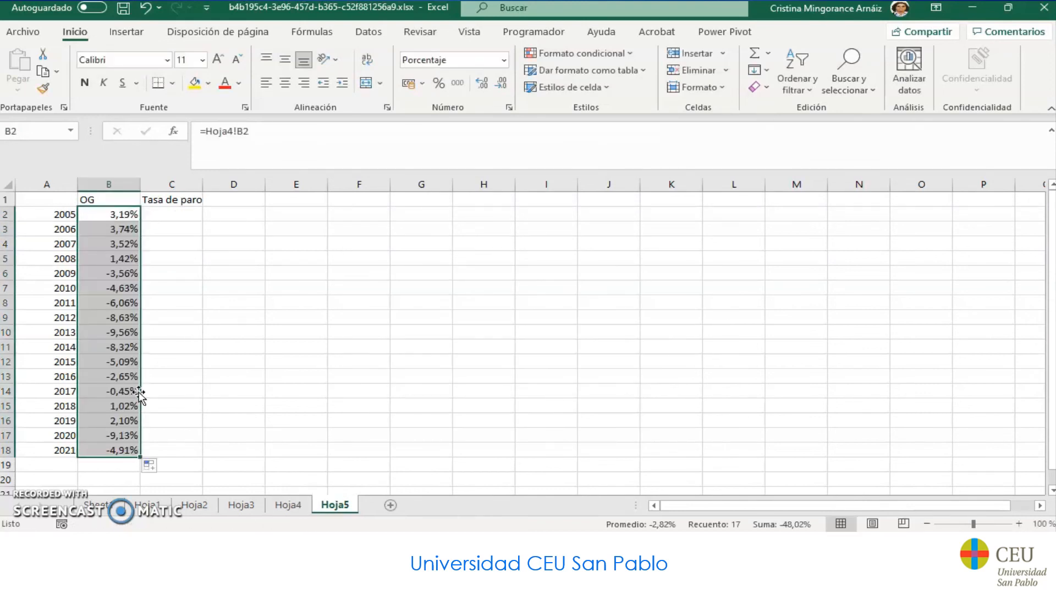
Link the Tasa de paro cells C2:C18 to the unemployment rates on Hoja3, starting with =Hoja3!B3 for 2005
left_click(174, 228)
key("Up")
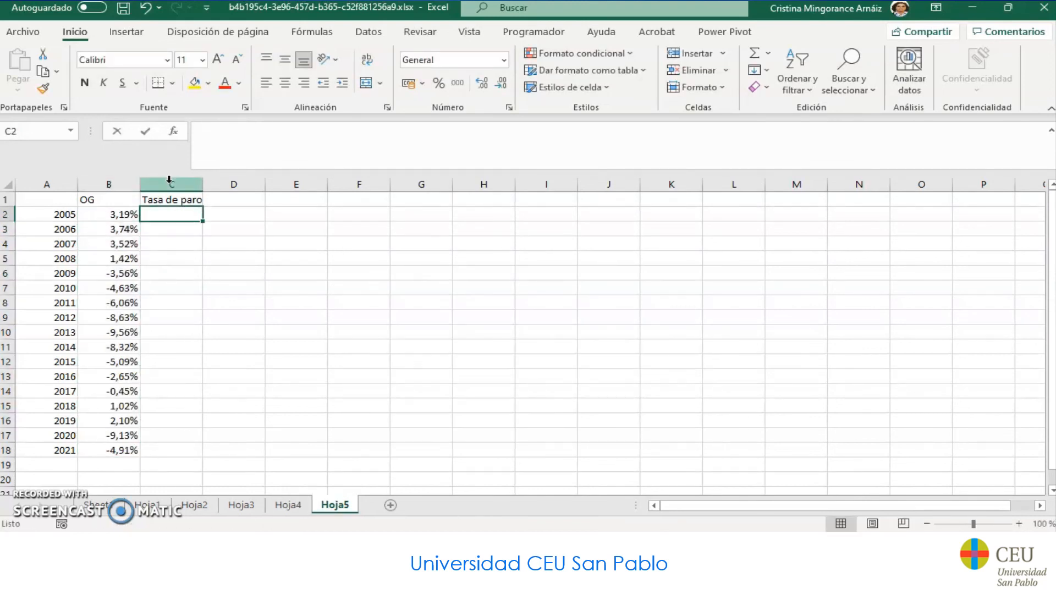
type("=")
left_click(241, 505)
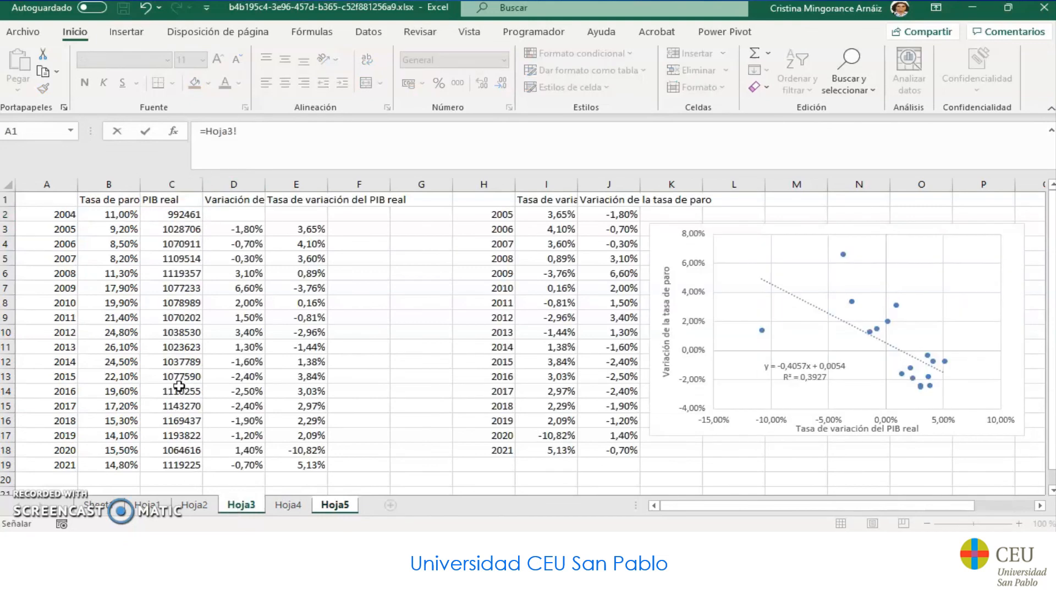
left_click(109, 225)
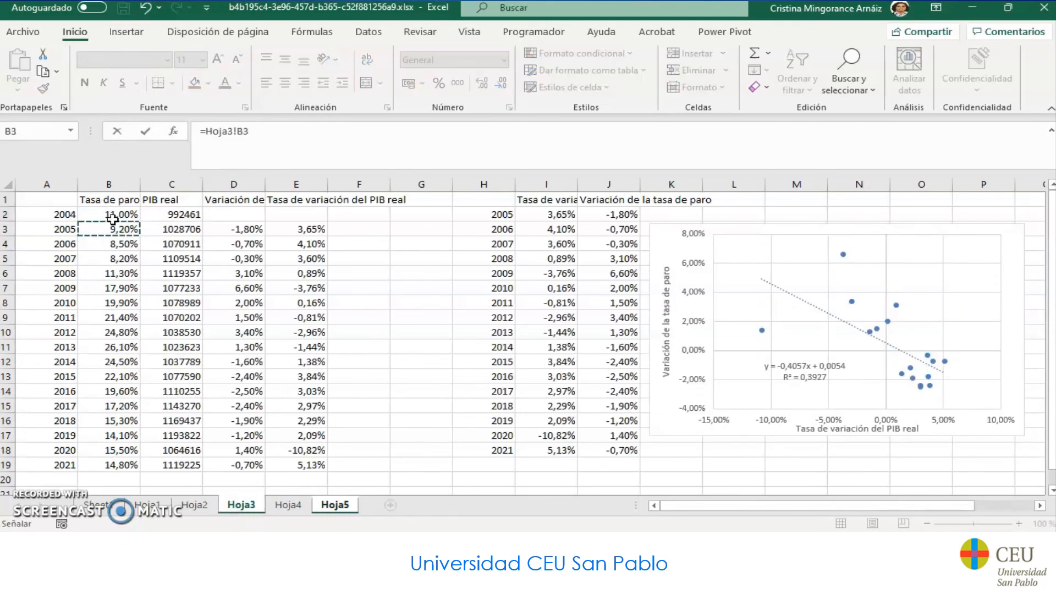
key("Return")
left_click(194, 216)
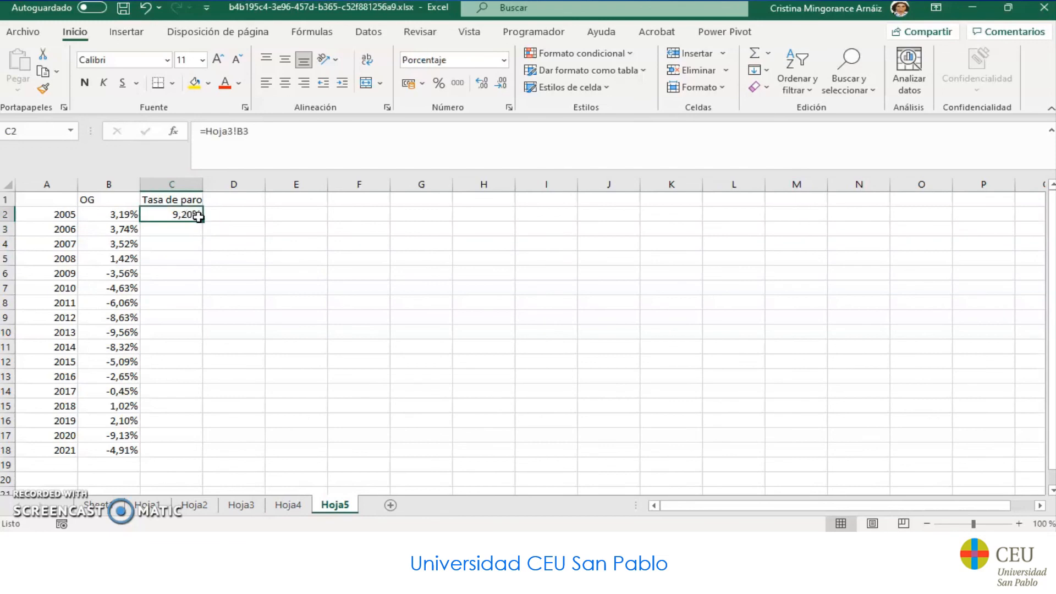
left_click_drag(204, 220, 170, 452)
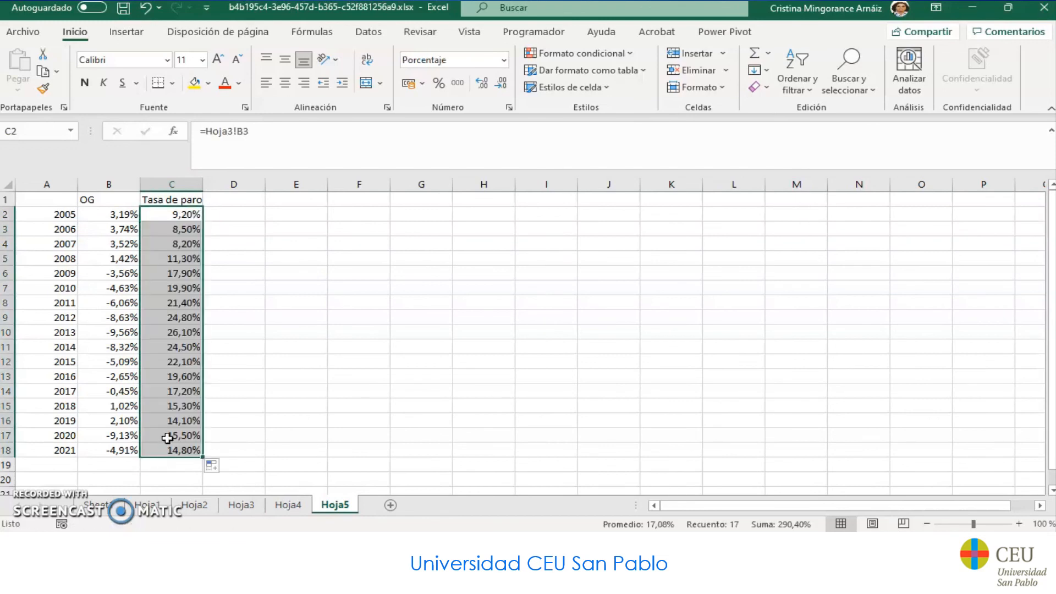
Insert a 2D line chart of A1:C18 comparing OG with Tasa de paro and delete its title
left_click_drag(42, 207, 177, 449)
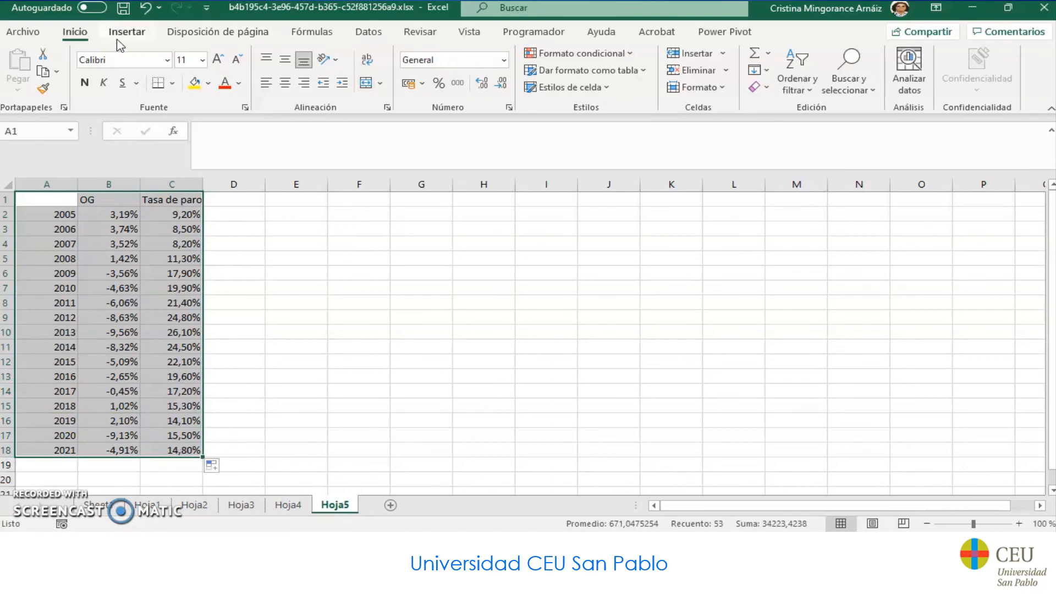
left_click(124, 33)
left_click(383, 72)
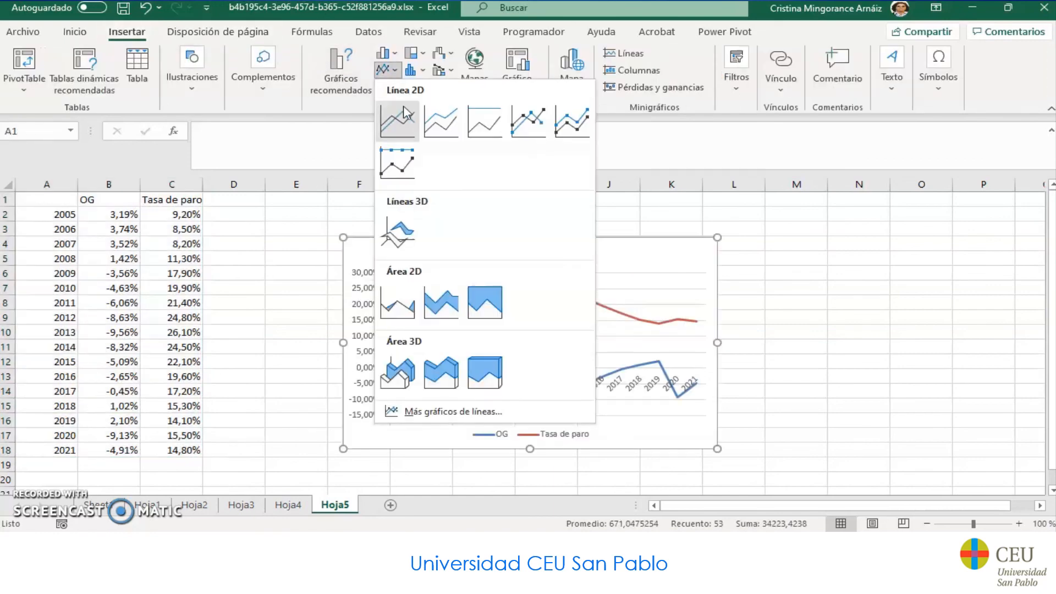
left_click(401, 117)
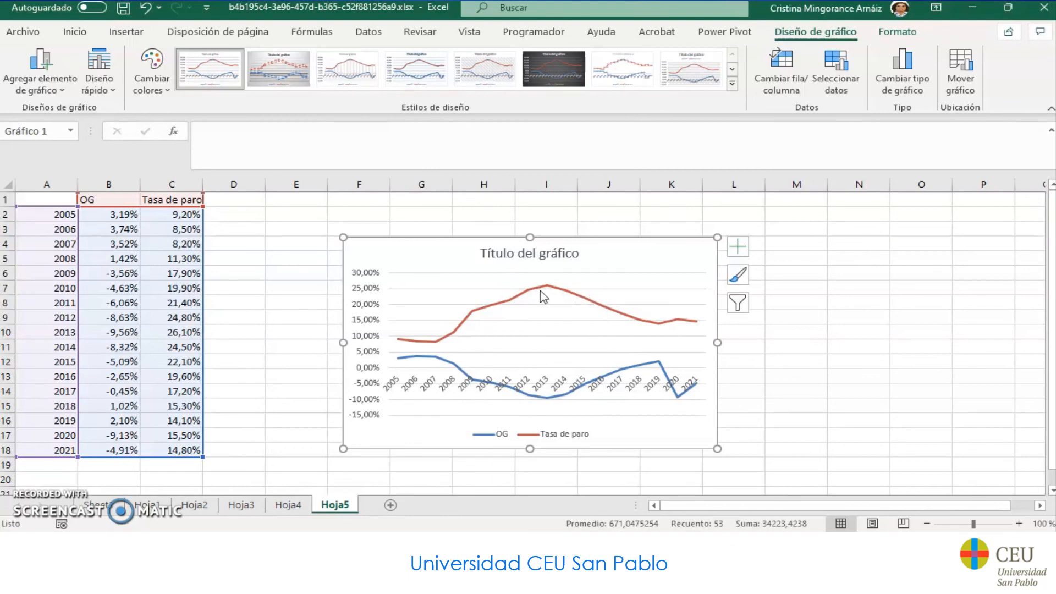
left_click(542, 257)
key("Delete")
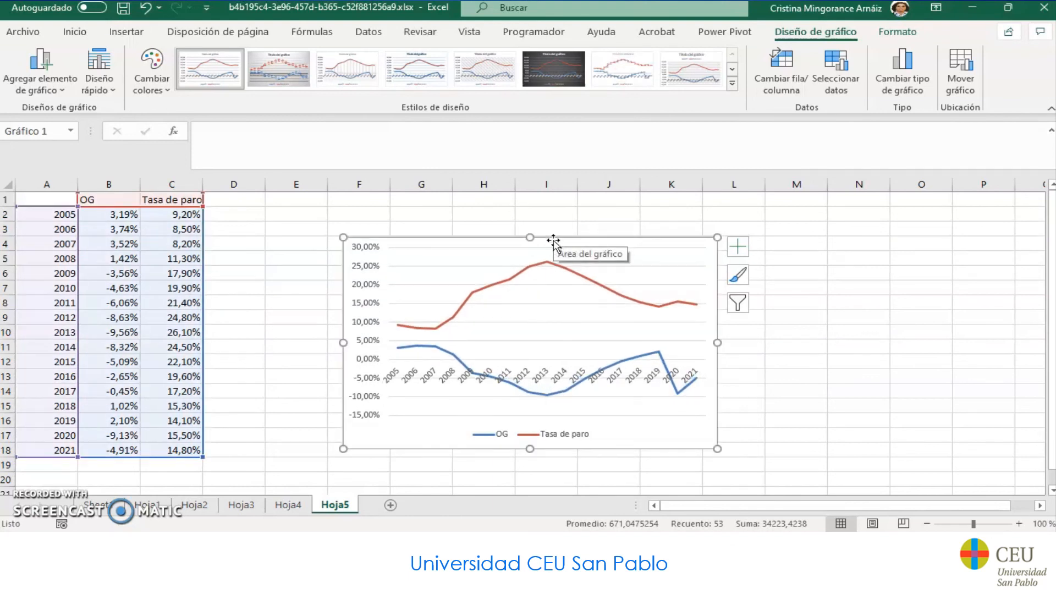
Plot the Tasa de paro series on the secondary axis of the line chart
left_click(511, 280)
right_click(515, 279)
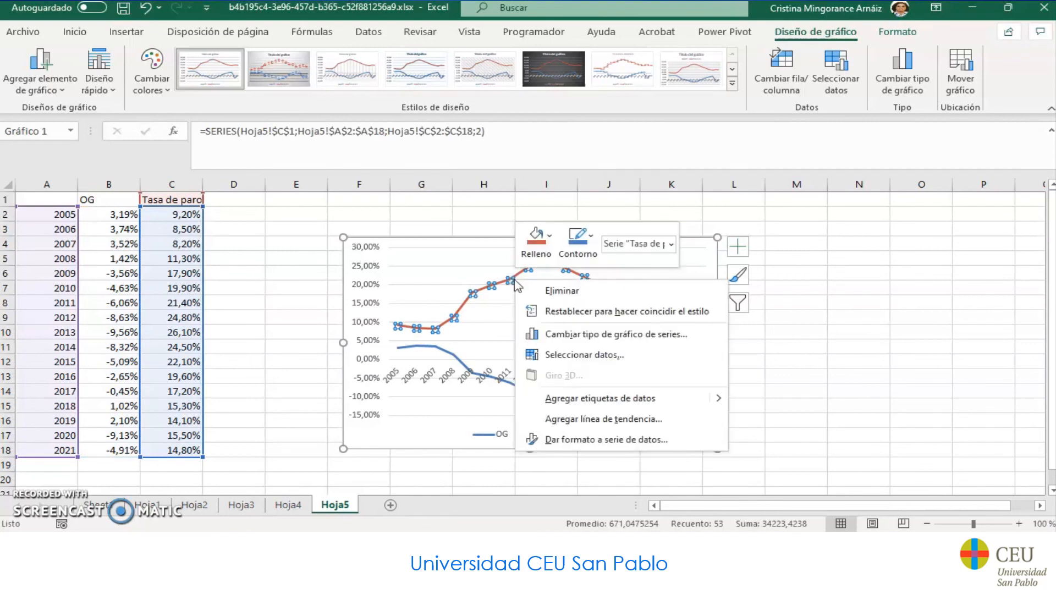
left_click(584, 440)
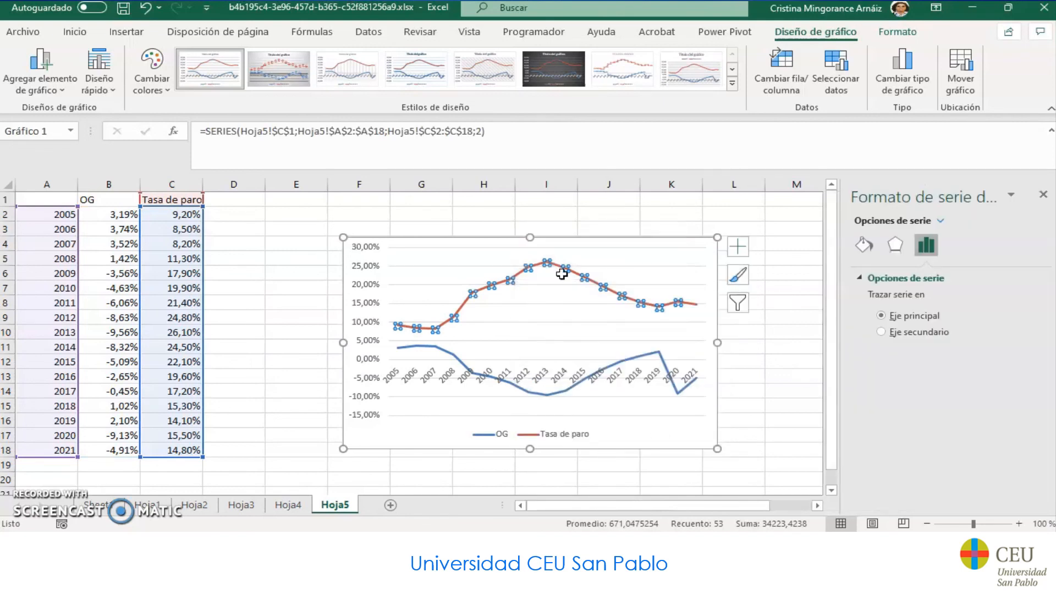
left_click(882, 333)
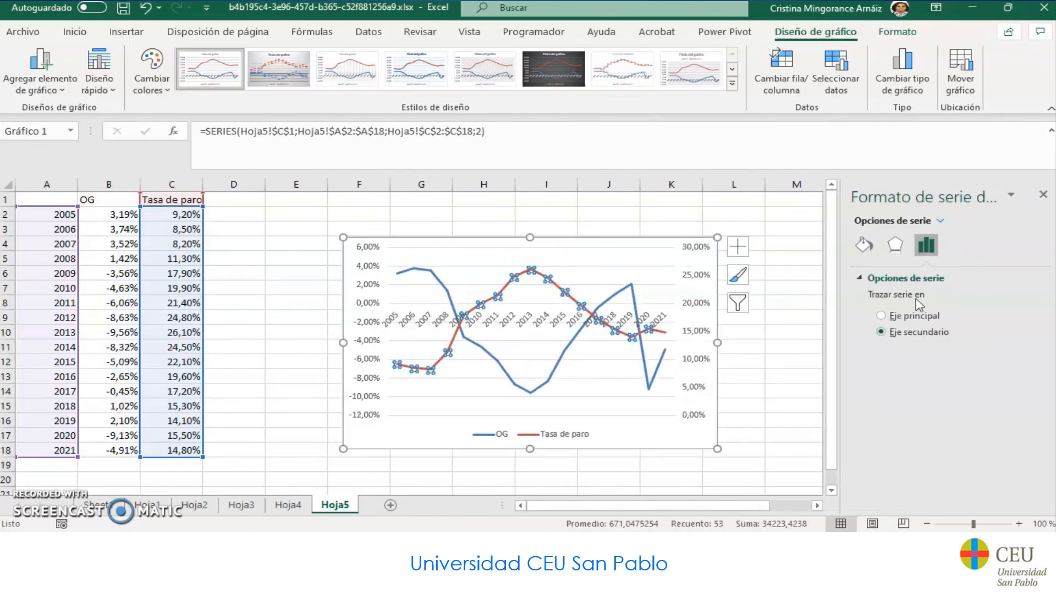
left_click(1043, 195)
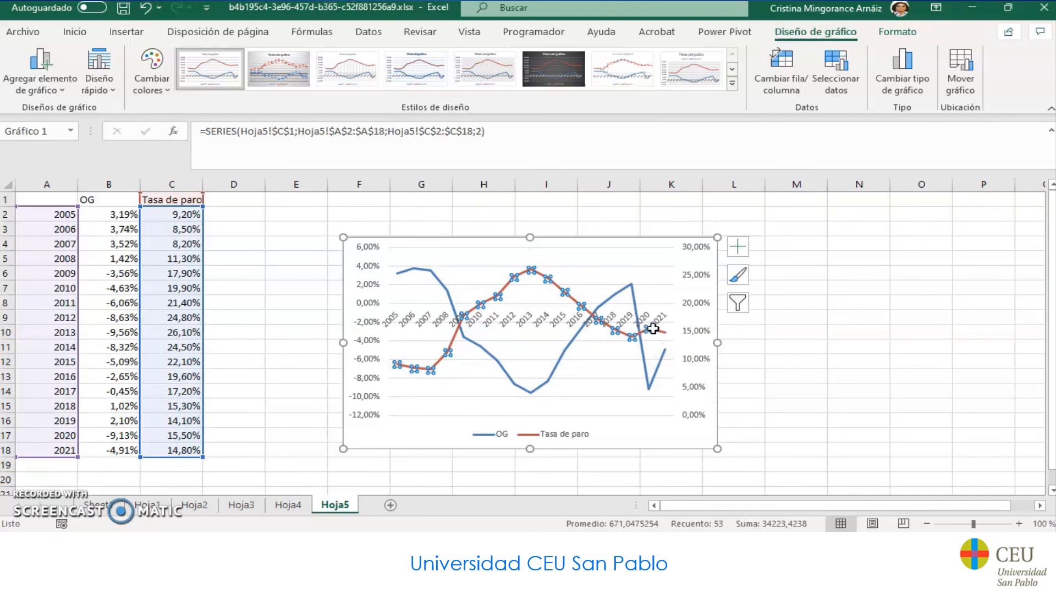
Switch to informe del pais.pdf in Acrobat and review question 4a and the submission instructions below it
left_click(609, 542)
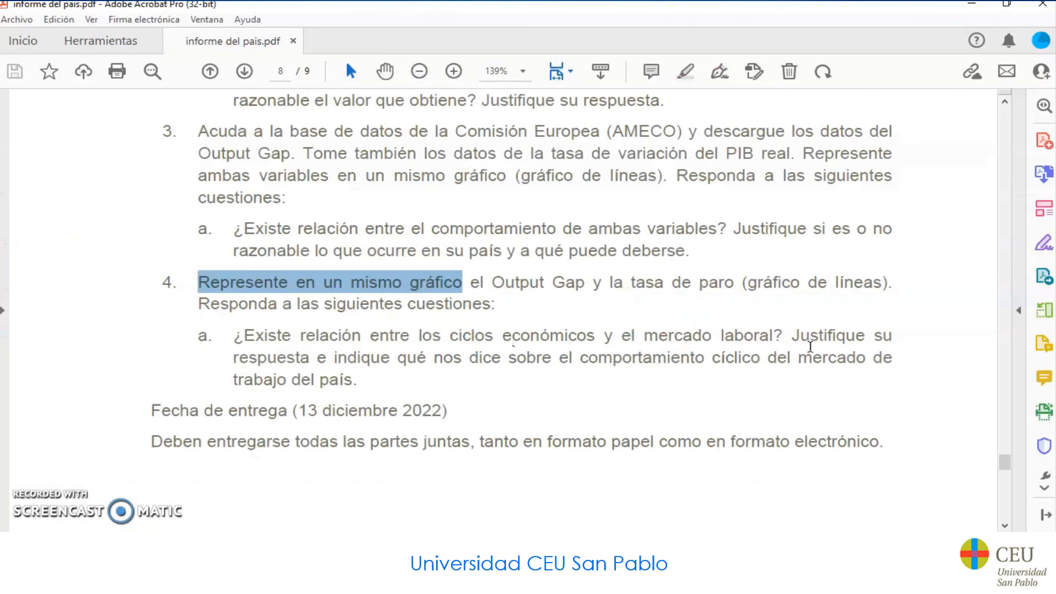
scroll(811, 347, "down", 3)
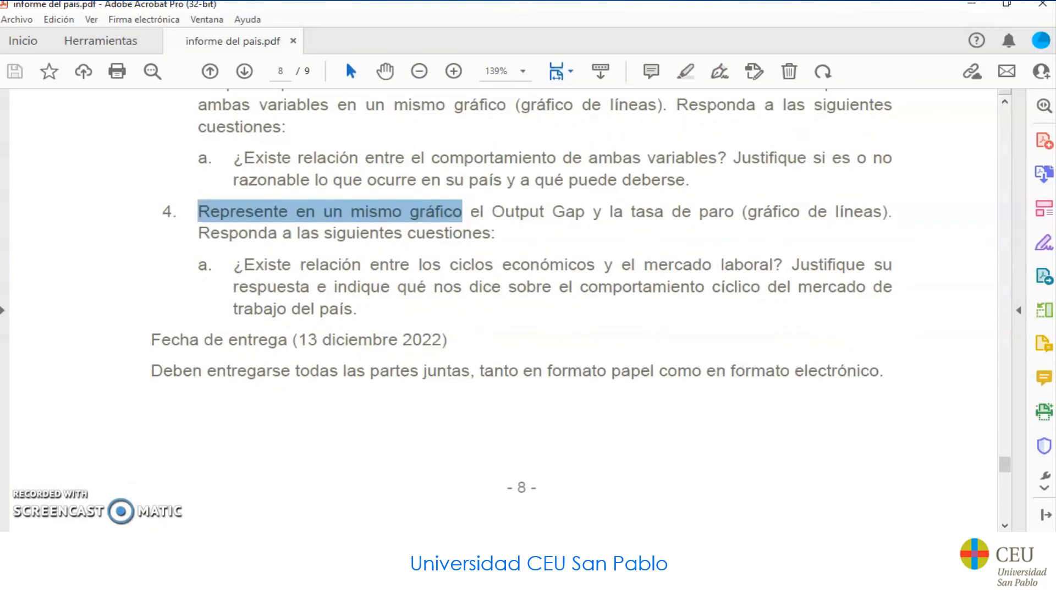
left_click(550, 545)
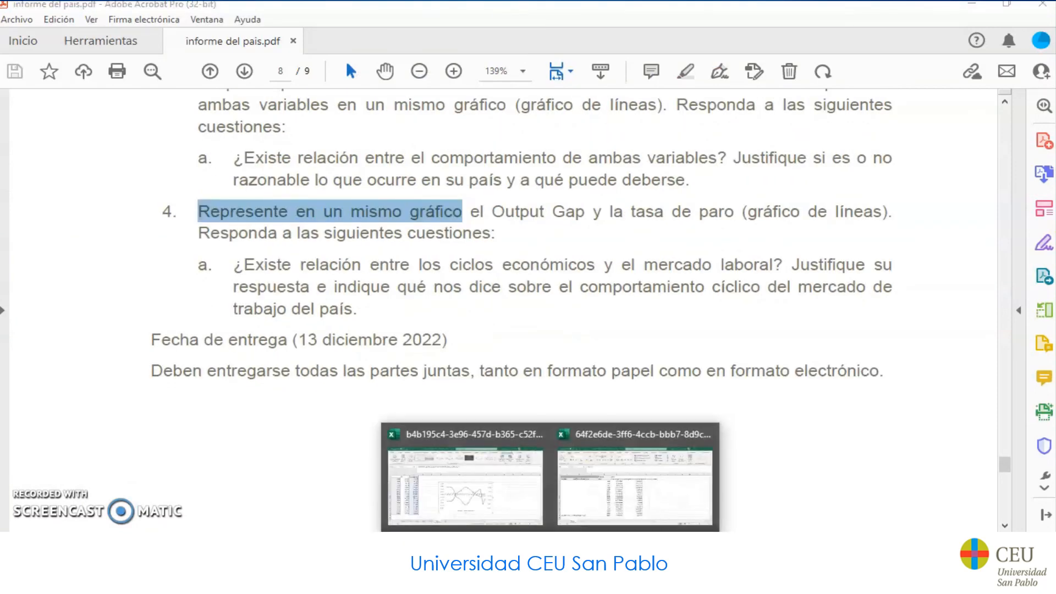